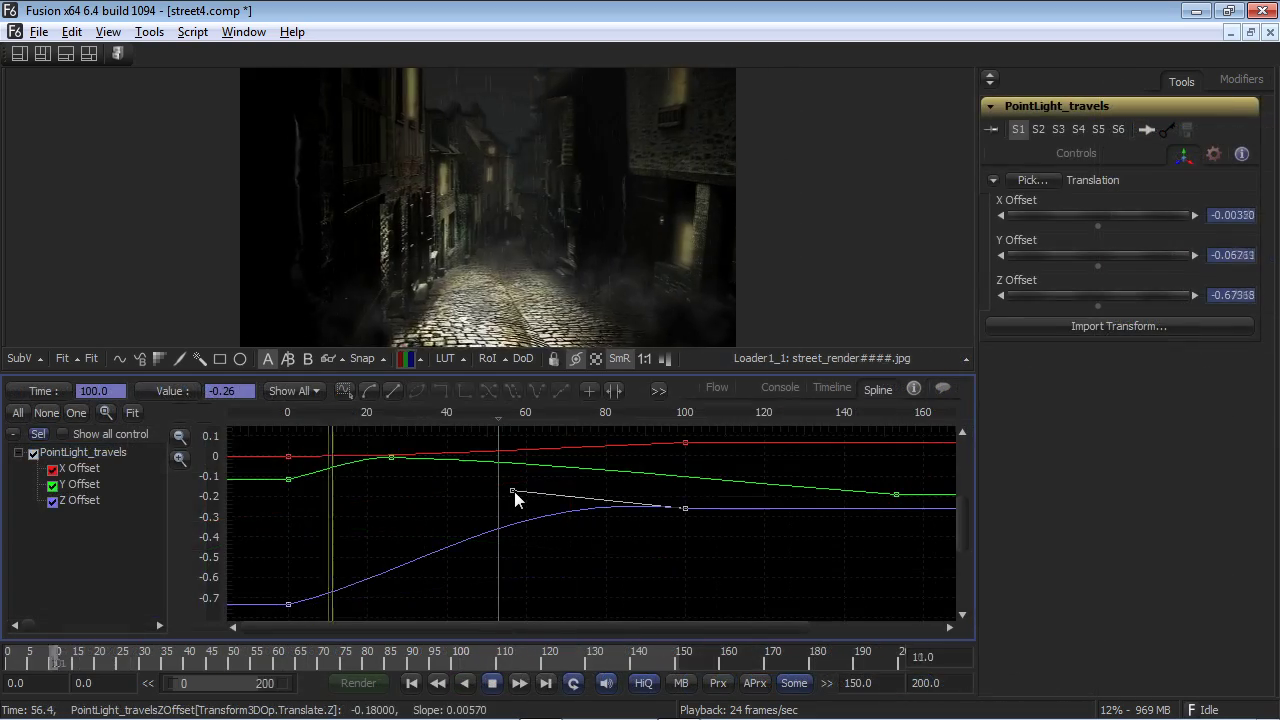
# Step: Reshape the Z Offset curve of PointLight_travels by pulling down the incoming handle of its keyframe at frame 100
pyautogui.moveTo(515, 499); pyautogui.dragTo(552, 578)
pyautogui.rightClick(557, 466)
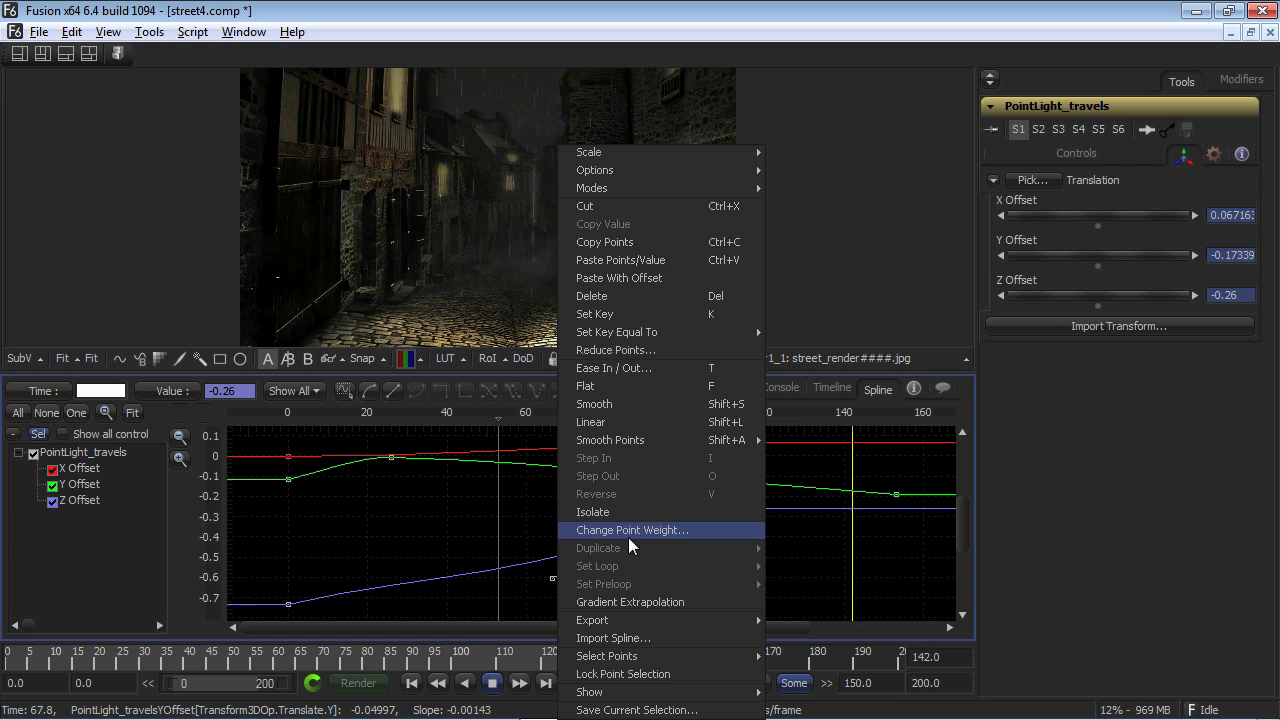
pyautogui.moveTo(629, 566)
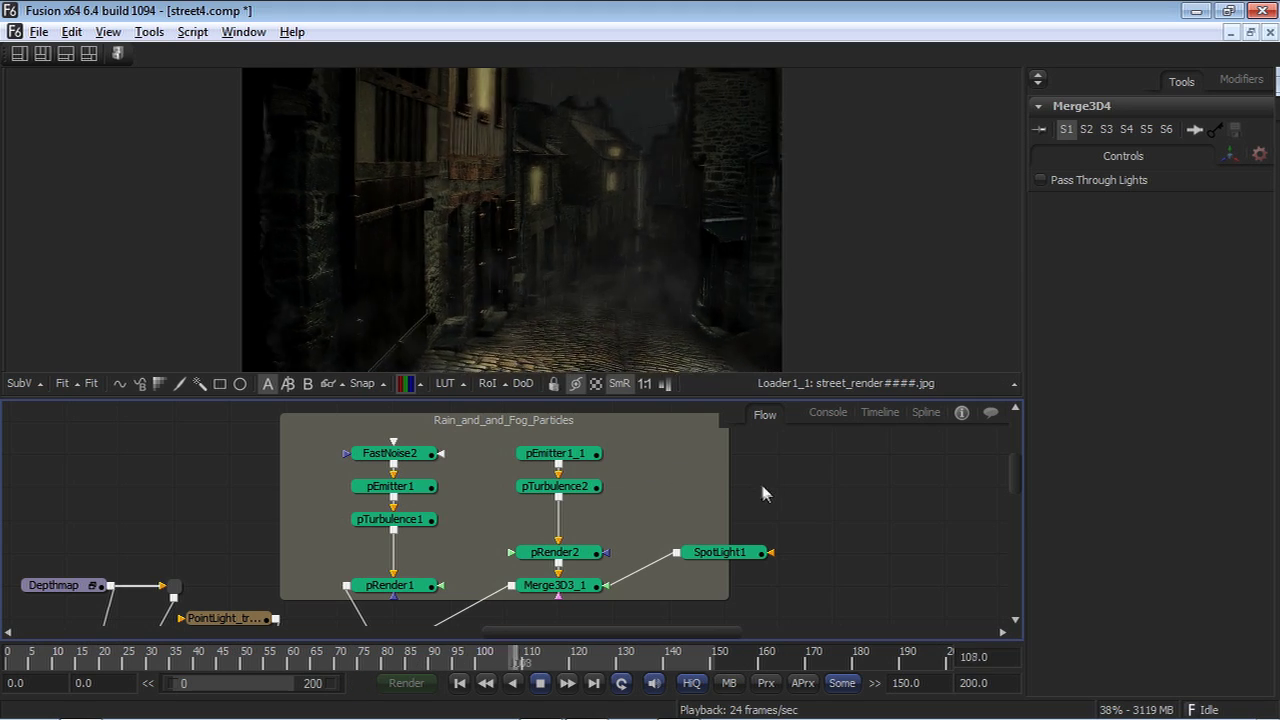
pyautogui.moveTo(770, 494); pyautogui.dragTo(805, 303)
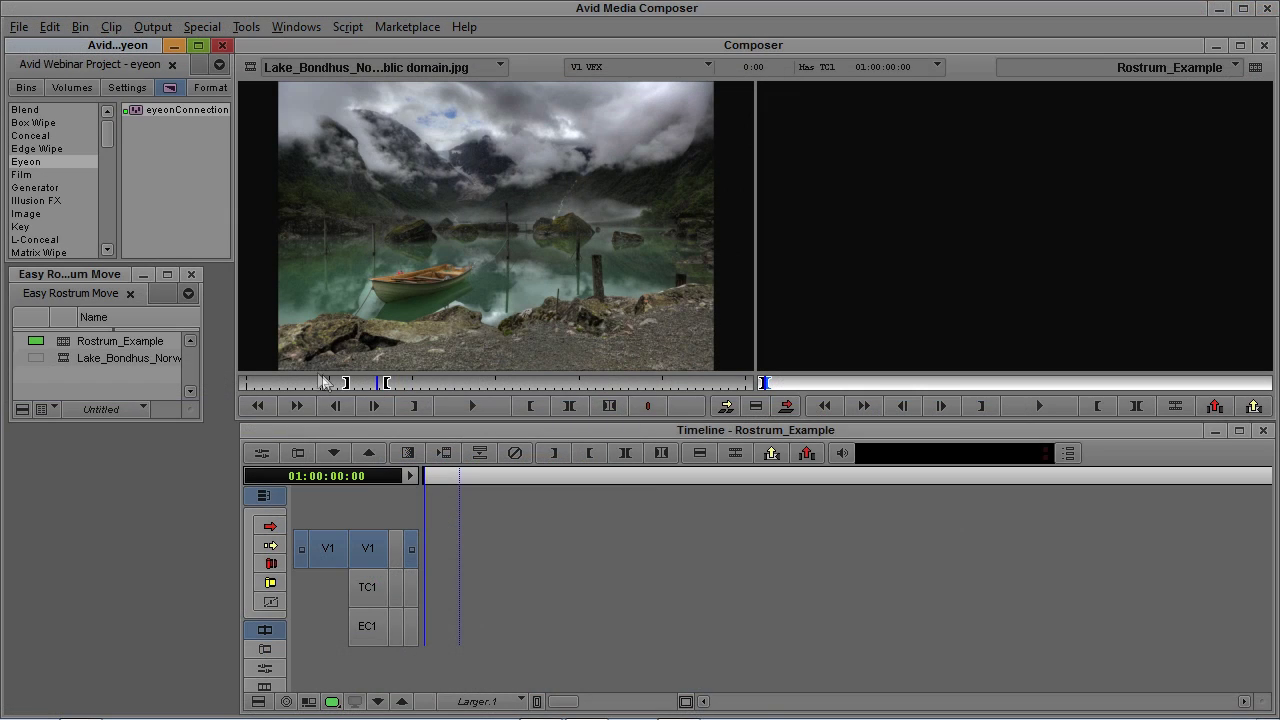
# Step: In Avid Media Composer, overwrite the marked section of the Lake_Bondhus still onto V1 of the Rostrum_Example sequence and scrub through it
pyautogui.click(361, 383)
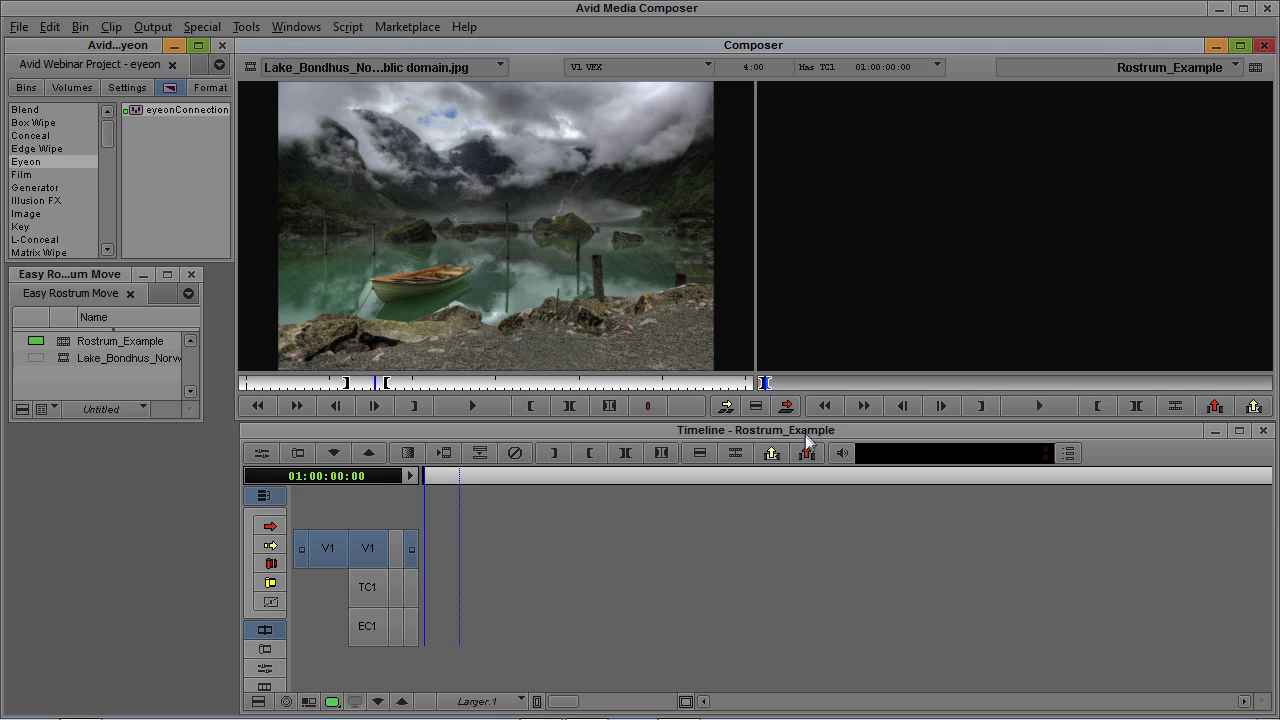
pyautogui.click(788, 406)
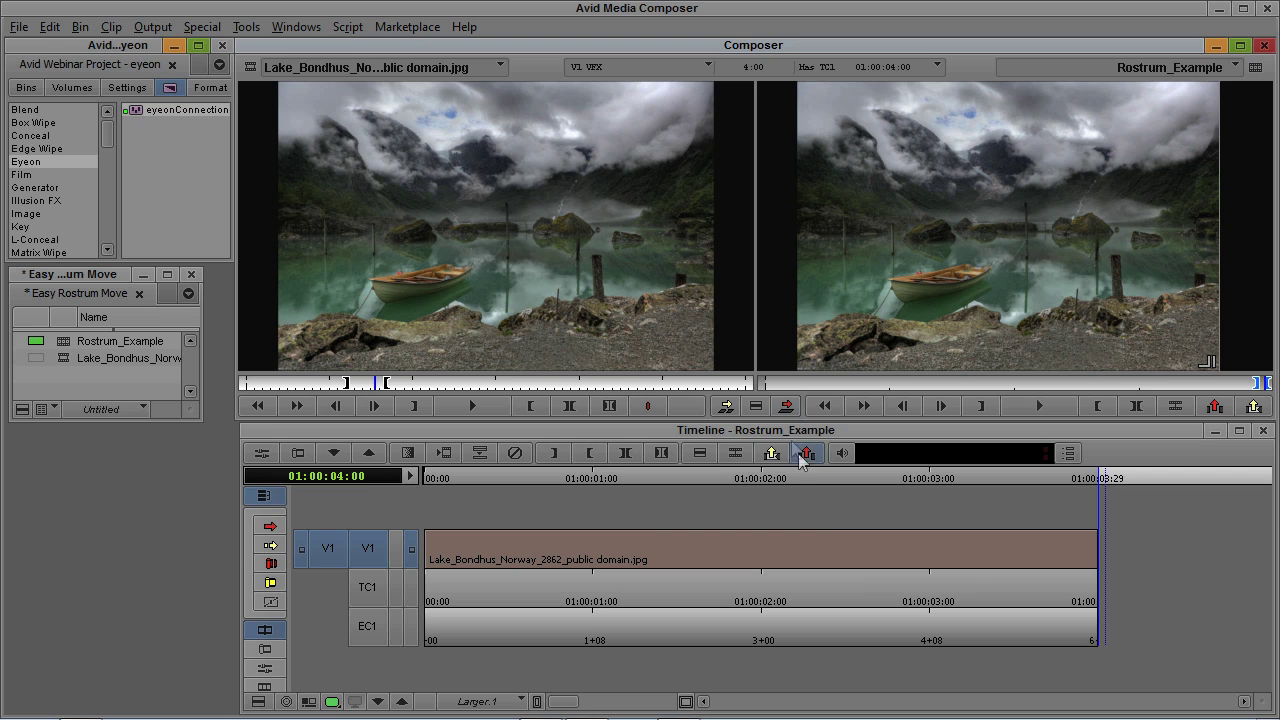
pyautogui.click(932, 563)
pyautogui.moveTo(651, 557); pyautogui.dragTo(507, 559)
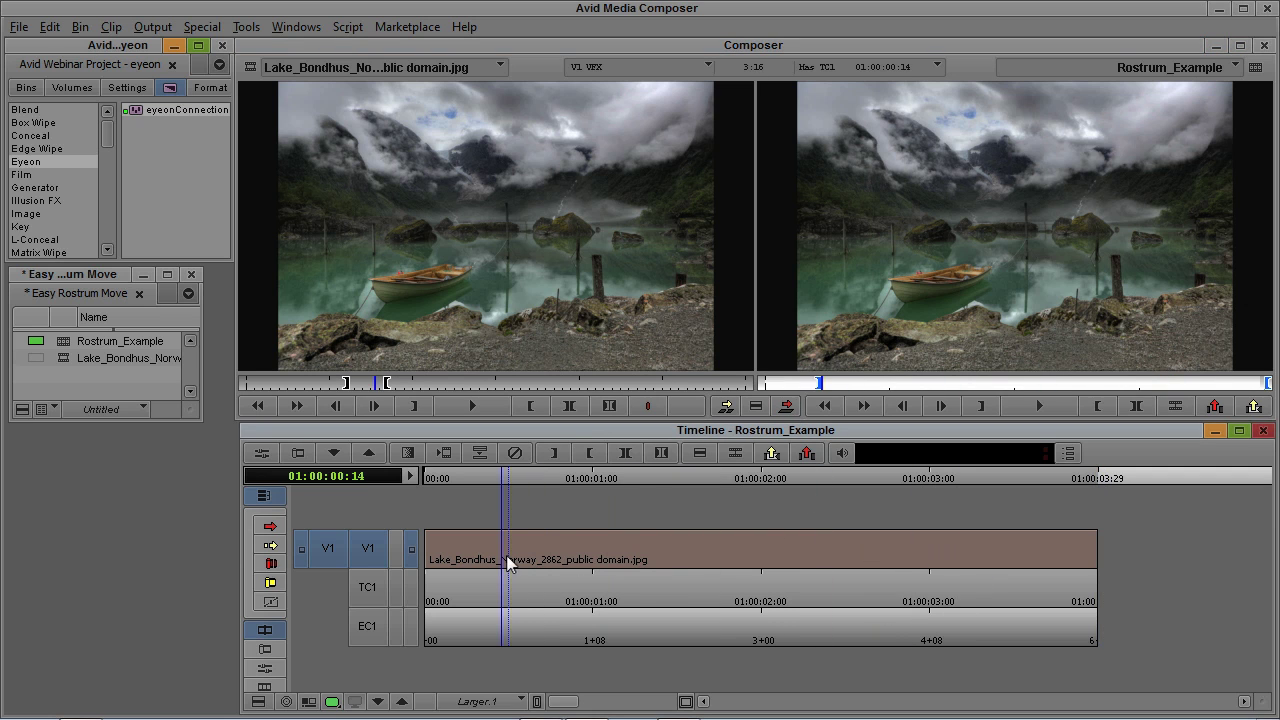
# Step: Apply the eyeonConnection effect to the lake clip on V1 with the number of tracks set to 1
pyautogui.click(136, 115)
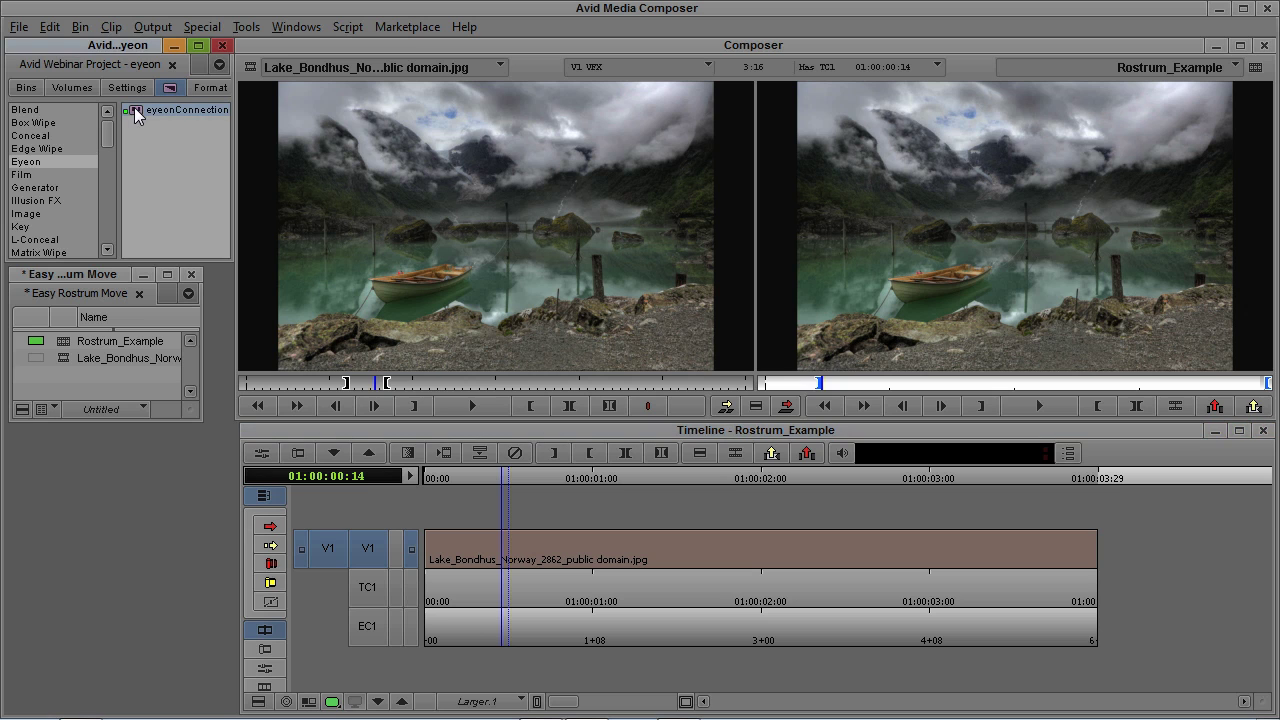
pyautogui.moveTo(513, 498); pyautogui.dragTo(580, 549)
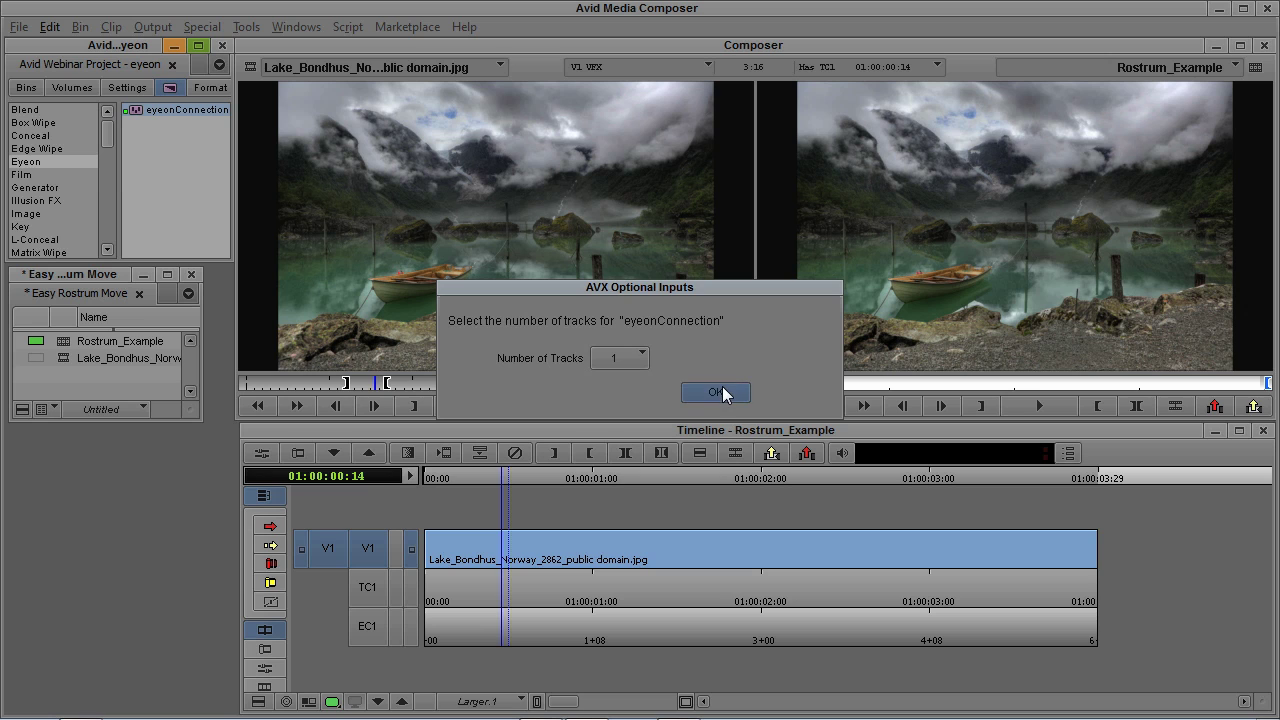
pyautogui.click(625, 360)
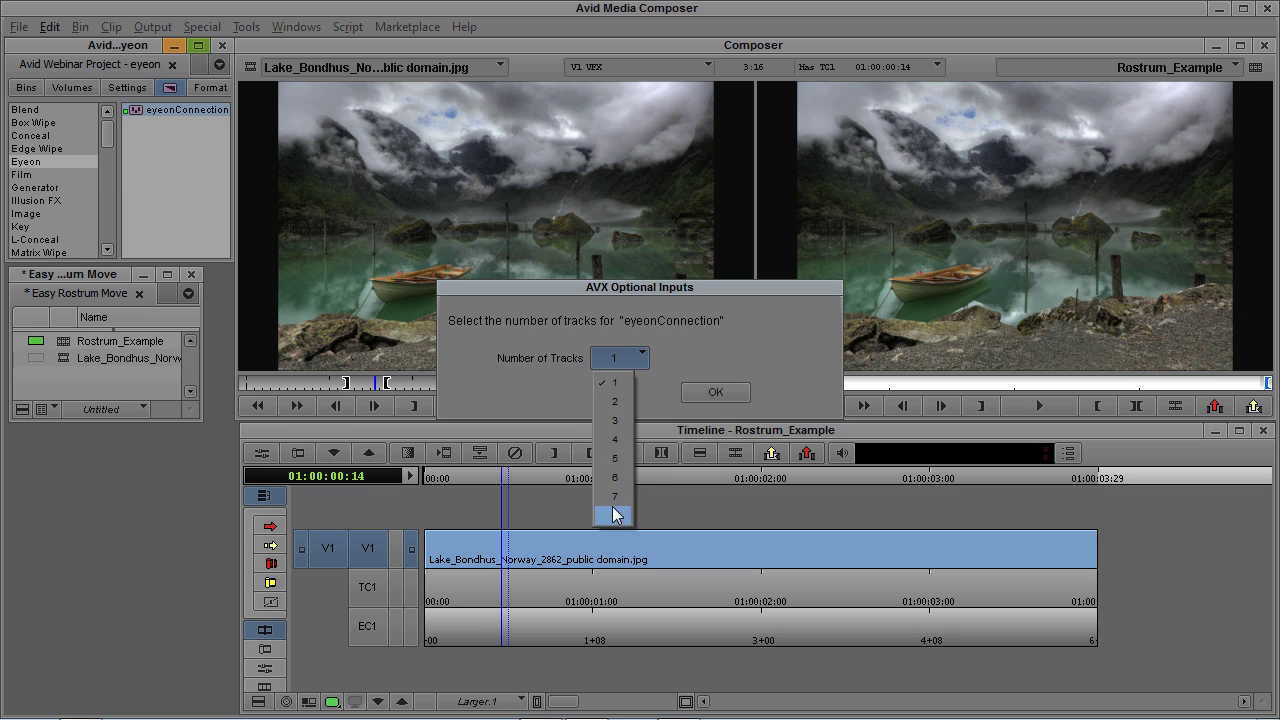
pyautogui.click(613, 383)
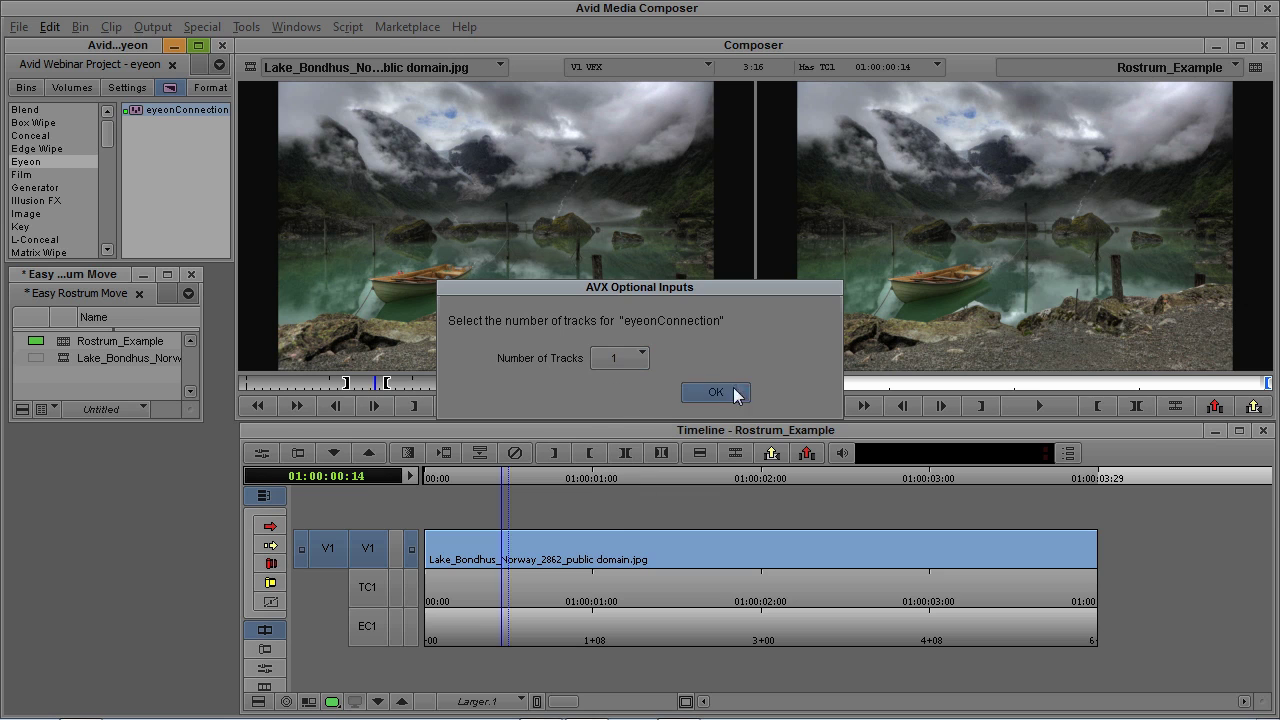
pyautogui.click(738, 390)
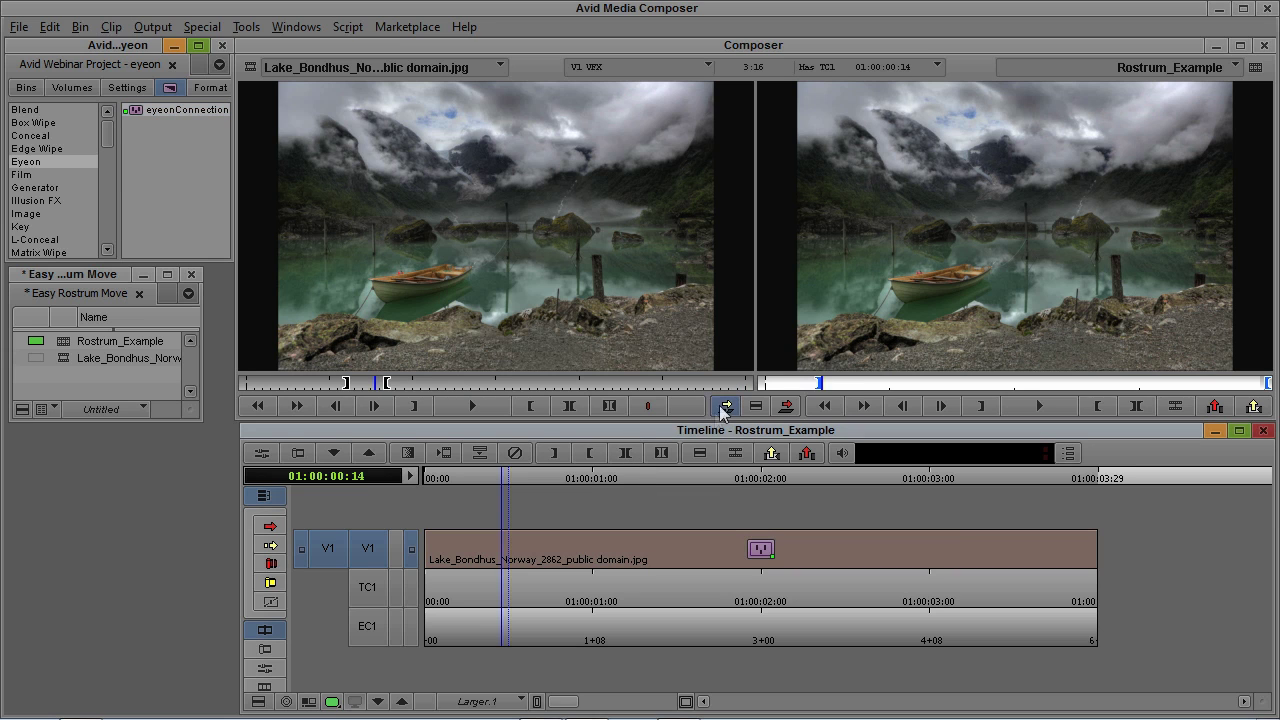
# Step: Open the lake clip's eyeonConnection effect settings and send the effect to Fusion for editing
pyautogui.click(267, 669)
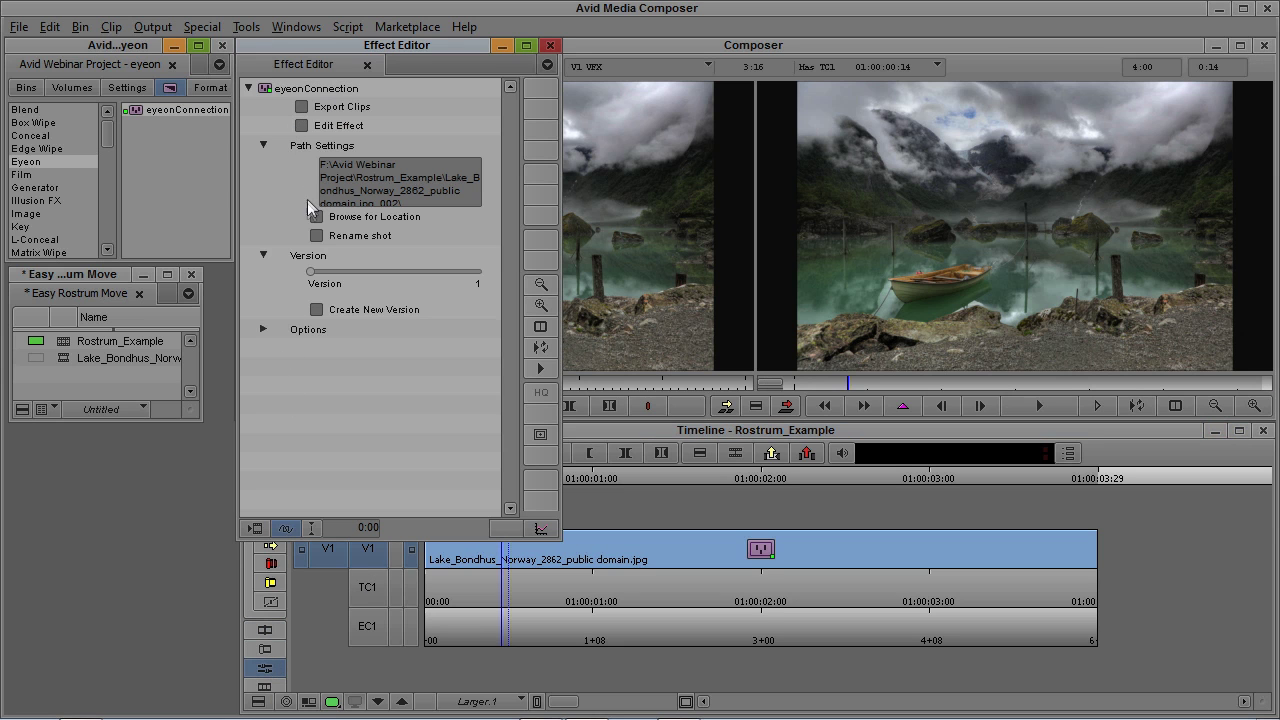
pyautogui.click(303, 125)
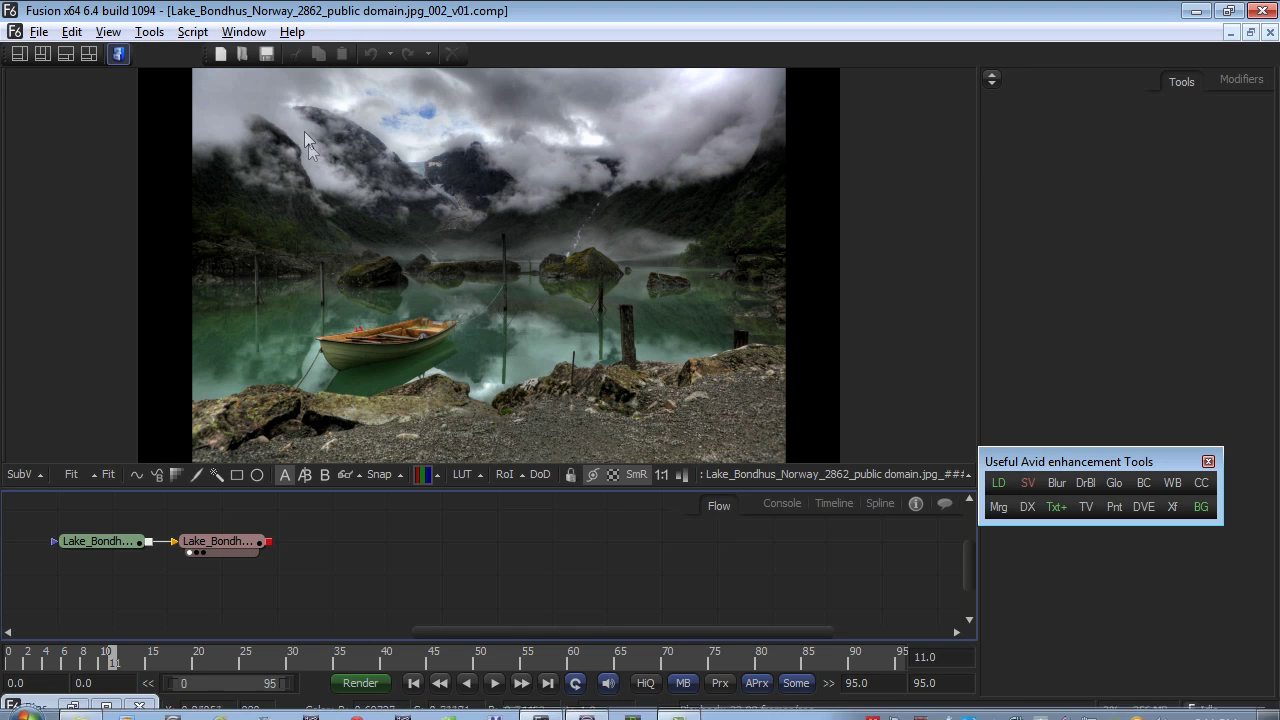
pyautogui.moveTo(450, 556); pyautogui.dragTo(765, 573)
pyautogui.press('+')
pyautogui.press('+')
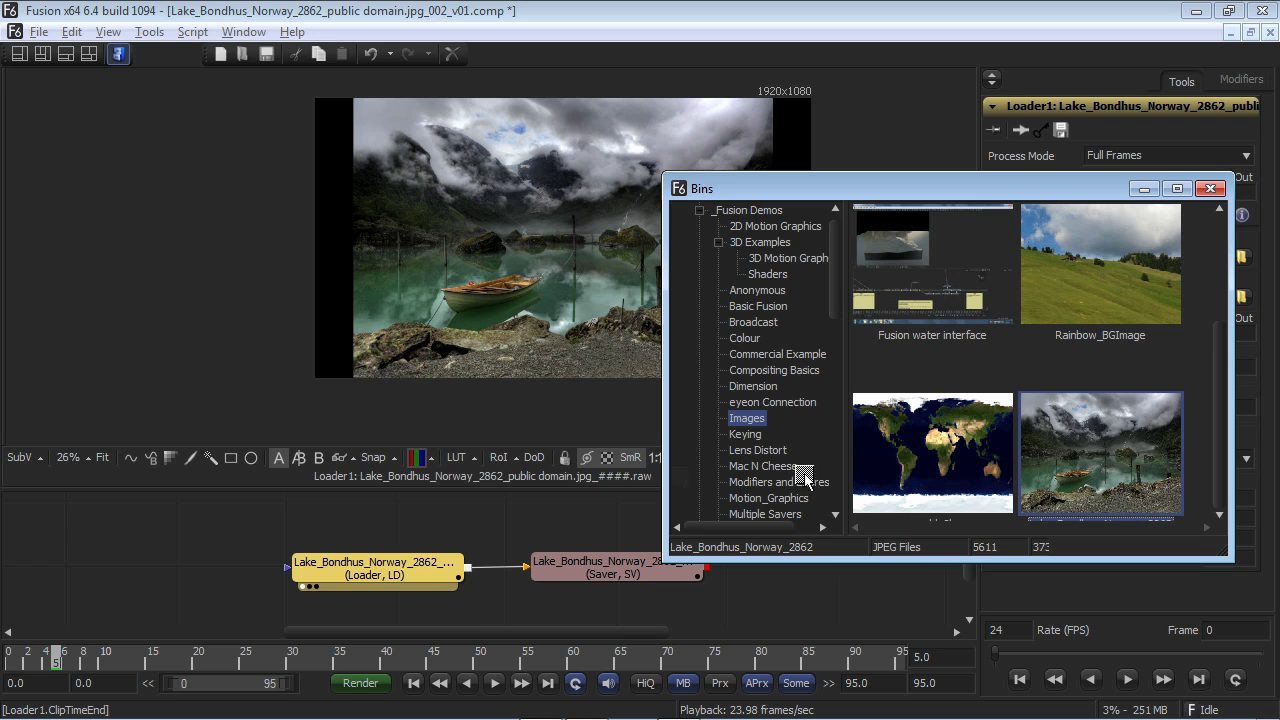
# Step: Replace the loader's source with the Lake_Bondhus_Norway_2862 image from the Images bin, and close the Bins window
pyautogui.moveTo(806, 478); pyautogui.dragTo(364, 569)
pyautogui.click(658, 396)
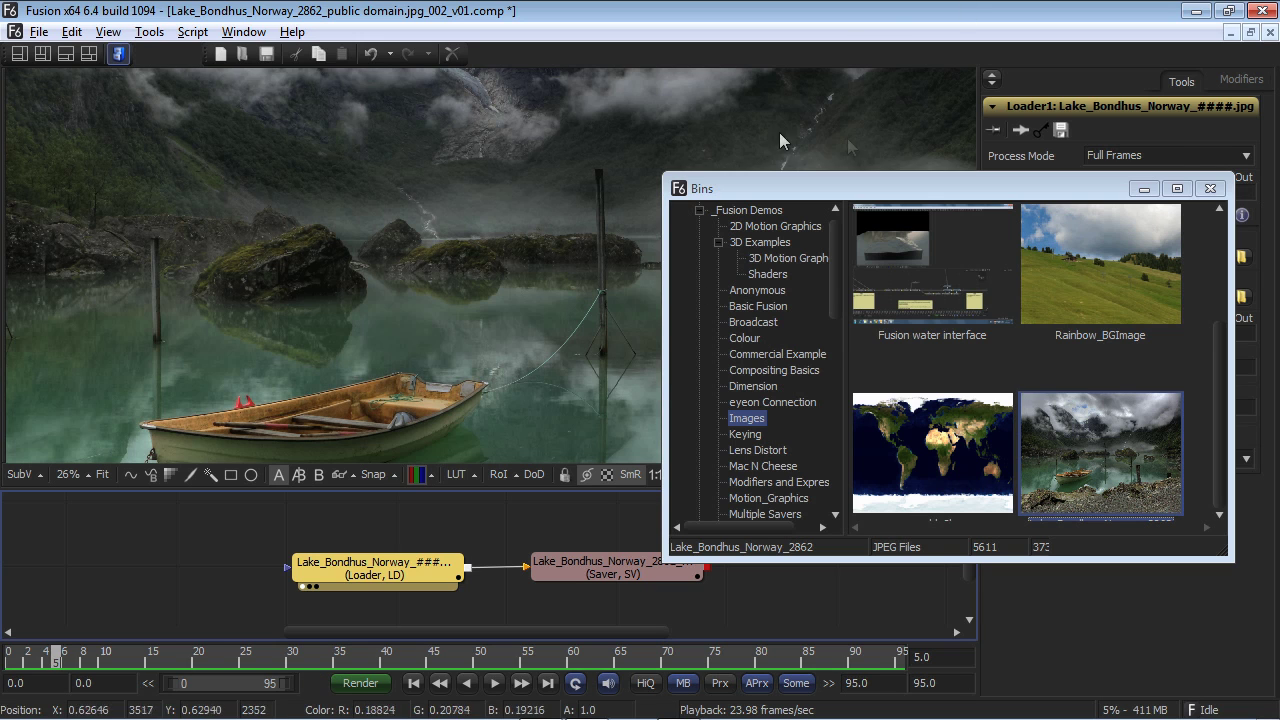
pyautogui.click(1212, 192)
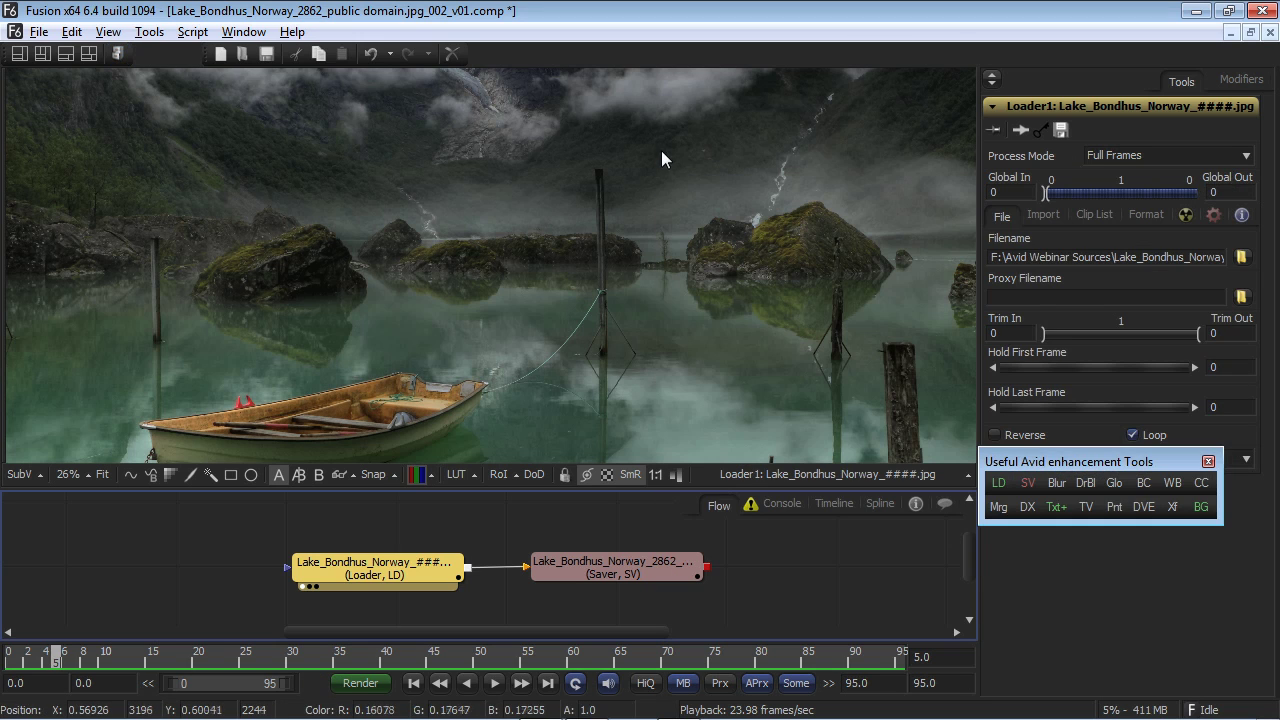
pyautogui.scroll(2, 577, 236)
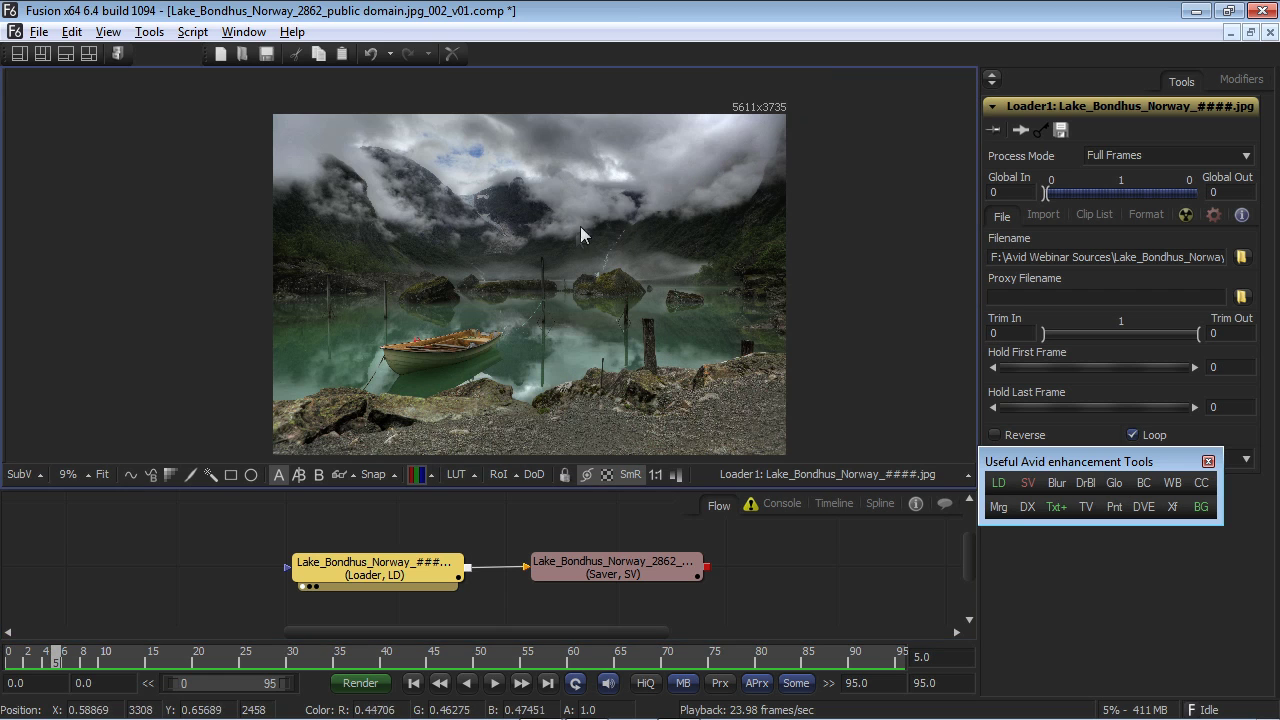
# Step: Add a Background tool, merge the lake loader over it ahead of the saver, and view the merge
pyautogui.moveTo(1203, 503); pyautogui.dragTo(698, 273)
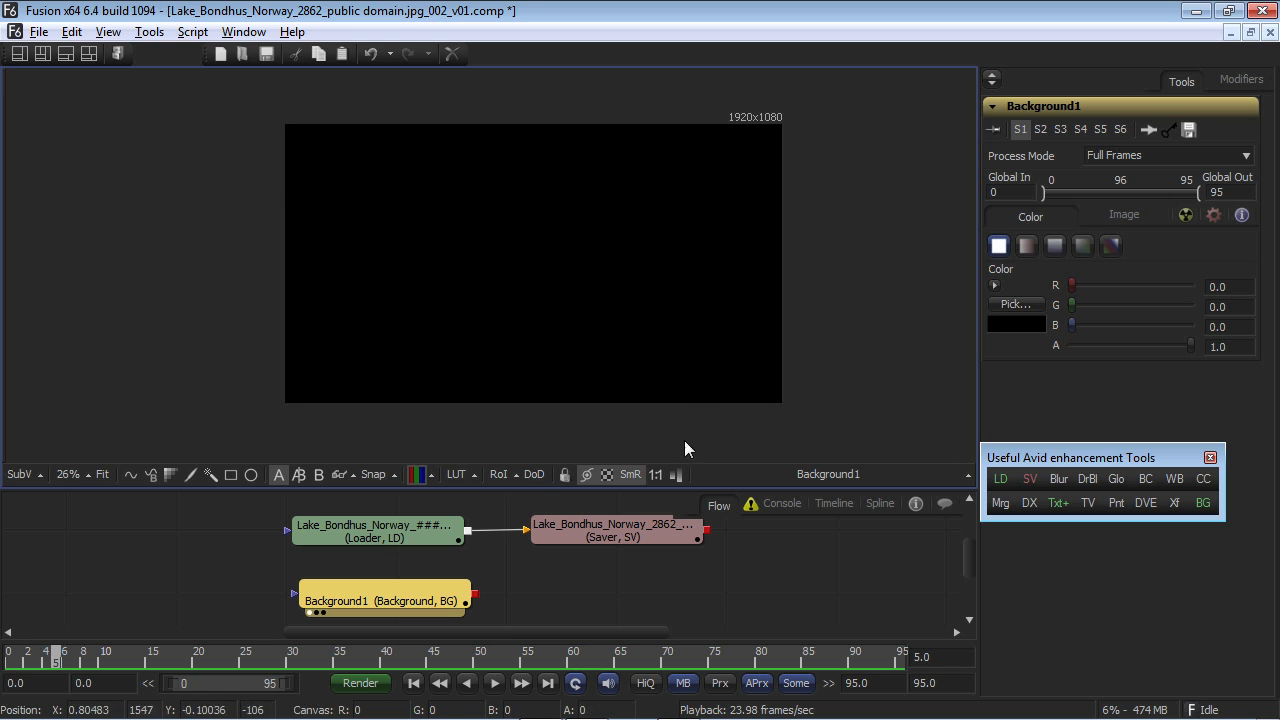
pyautogui.moveTo(681, 488); pyautogui.dragTo(683, 463)
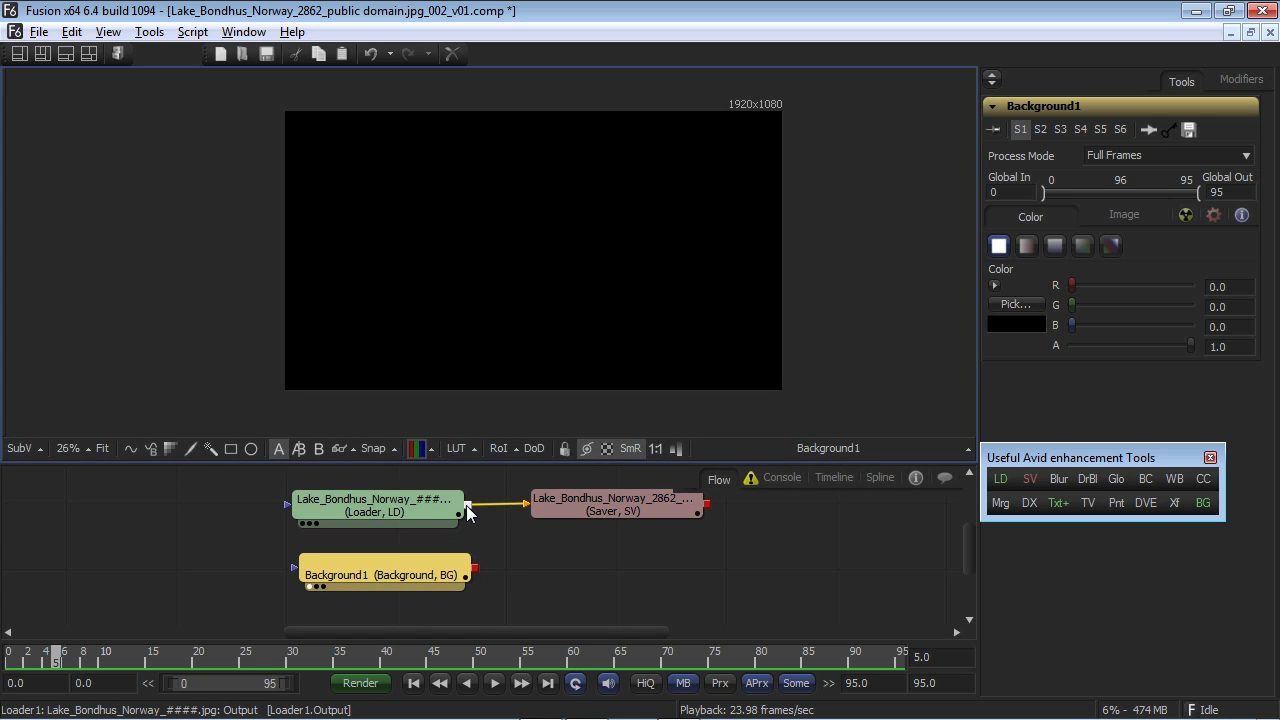
pyautogui.moveTo(467, 512); pyautogui.dragTo(478, 573)
pyautogui.moveTo(585, 572); pyautogui.dragTo(566, 477)
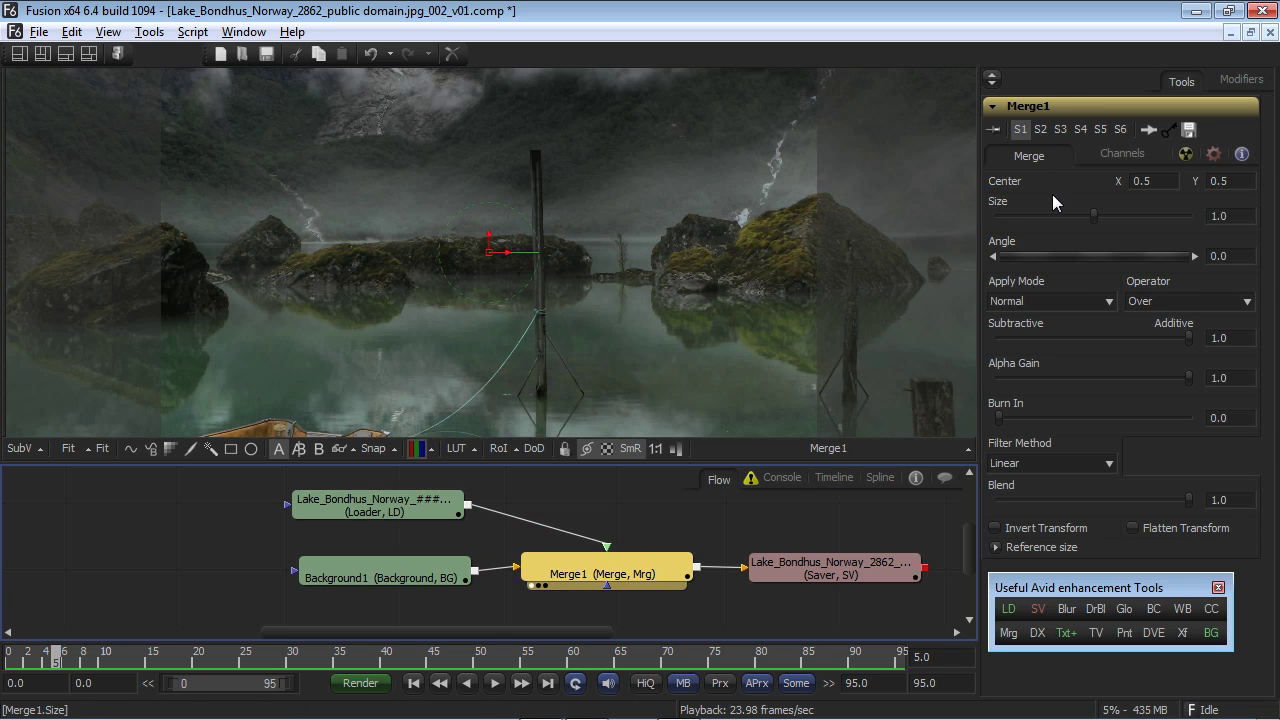
pyautogui.click(1114, 302)
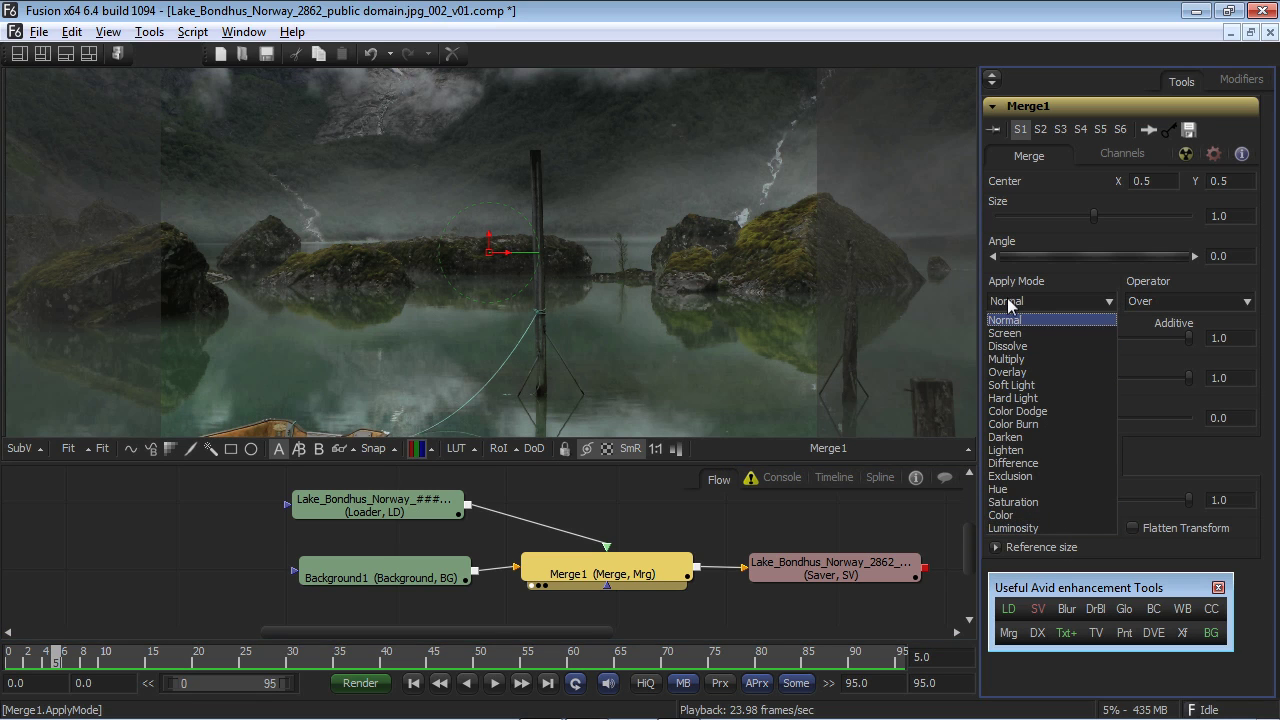
pyautogui.click(1030, 263)
pyautogui.click(1170, 298)
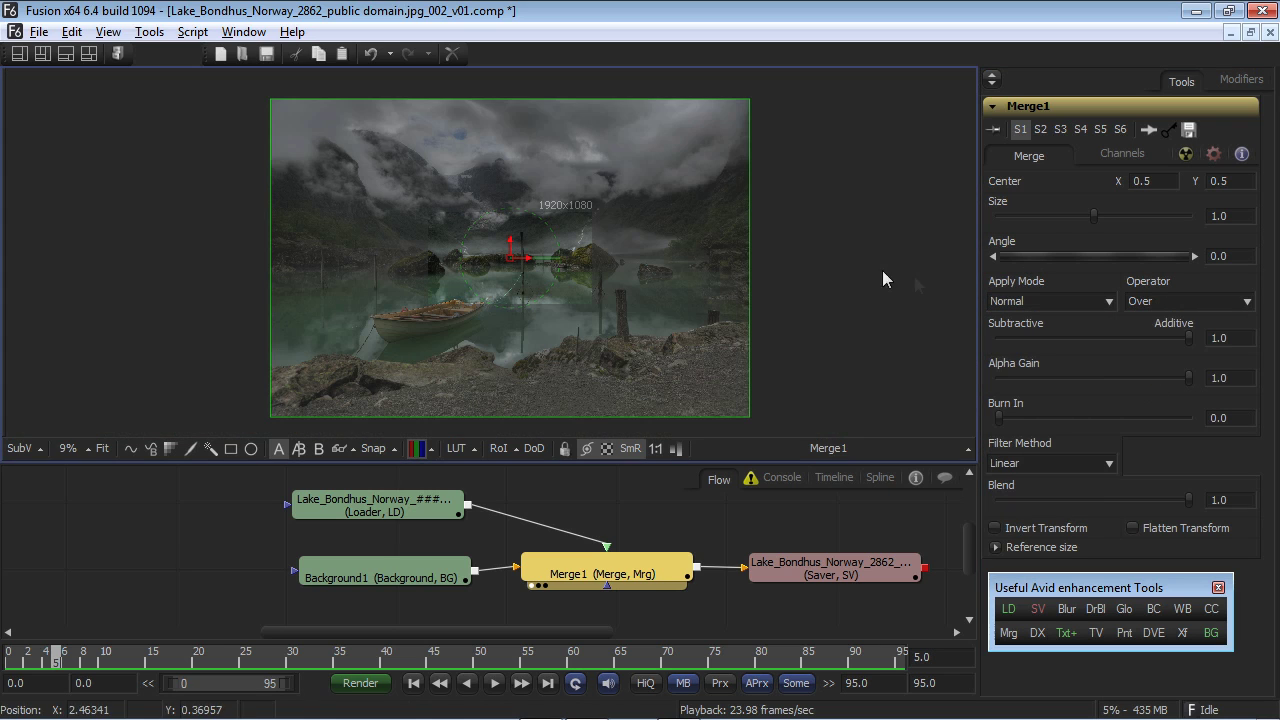
# Step: Animate the Merge1 size from 1.0 down to a smaller scale at the end of the clip, and preview the move
pyautogui.rightClick(1091, 221)
pyautogui.click(1150, 230)
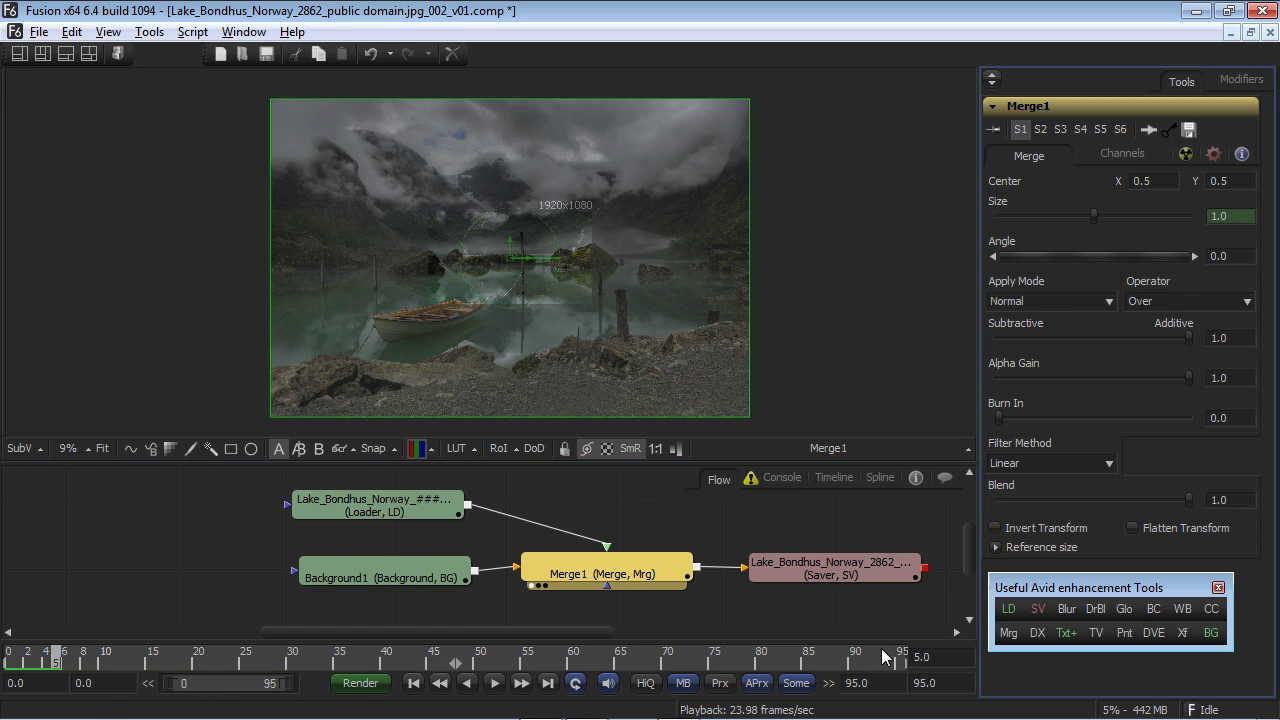
pyautogui.click(914, 652)
pyautogui.hotkey('ctrl', 'f')
pyautogui.click(494, 683)
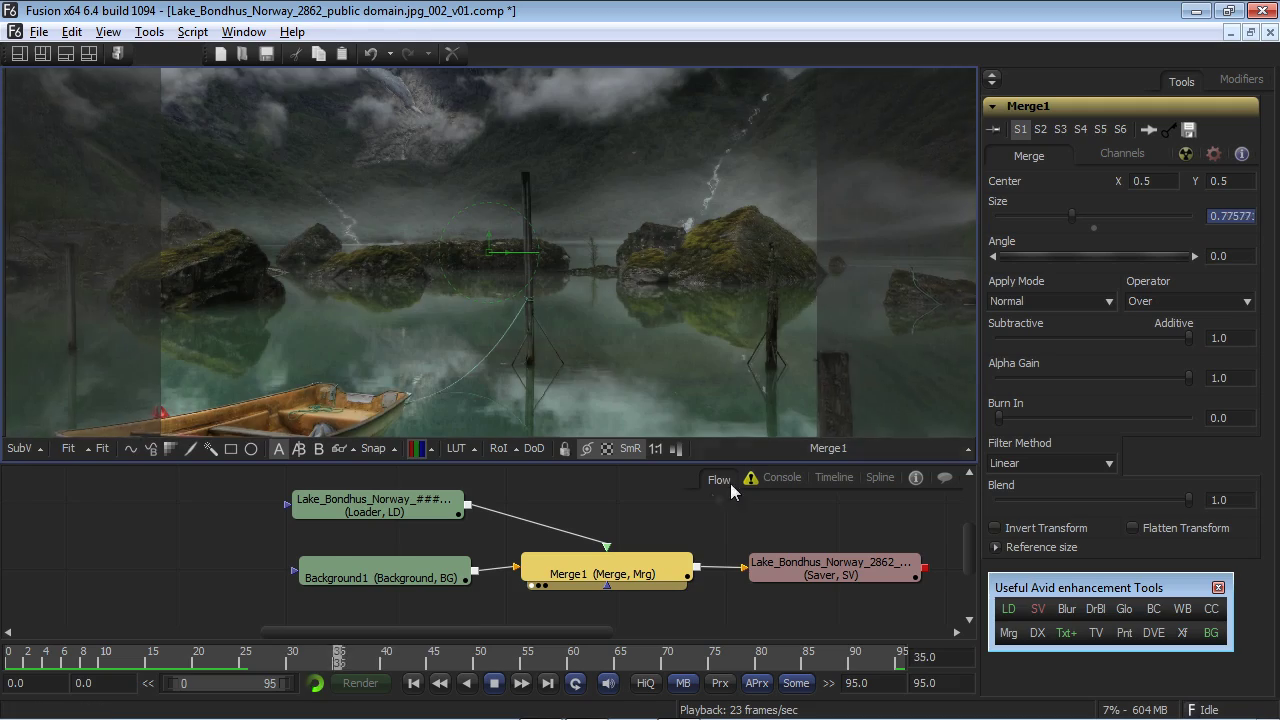
pyautogui.click(703, 505)
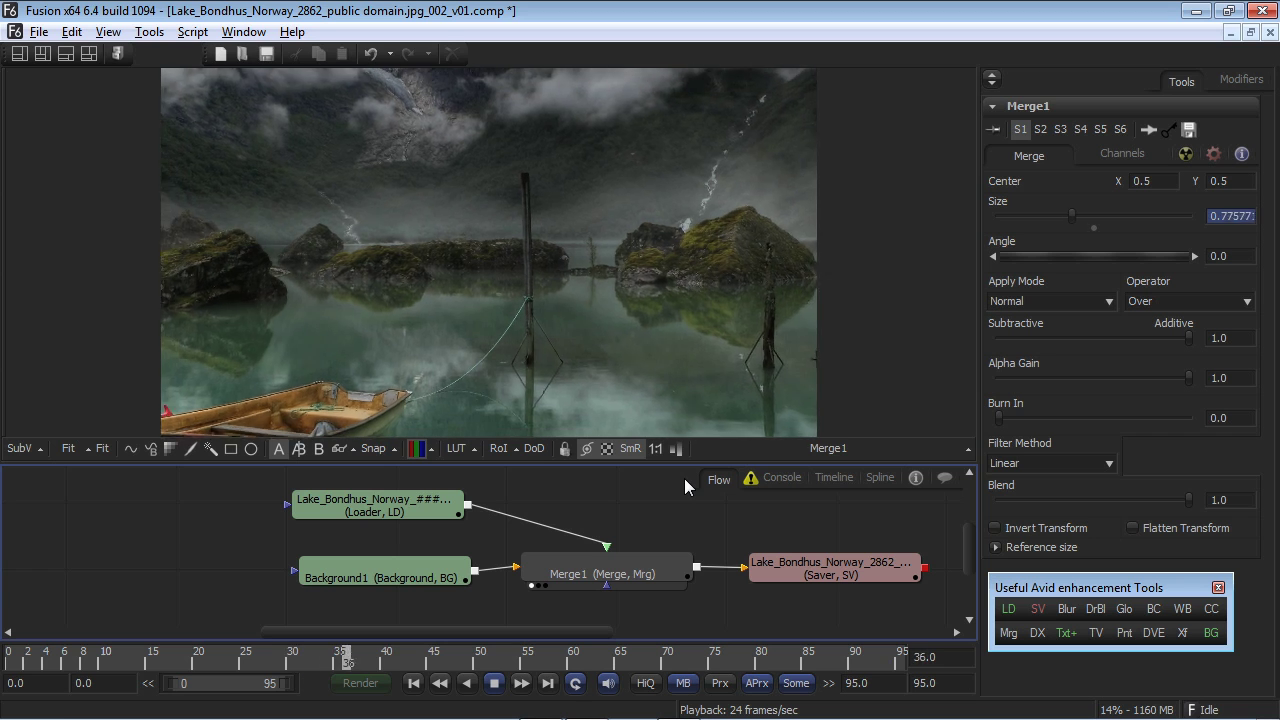
pyautogui.press('space')
# Step: Animate the Merge1 angle and center, starting at an angle of about 9.52 with the center near X 0.88, Y 1.16
pyautogui.rightClick(1090, 258)
pyautogui.click(1099, 263)
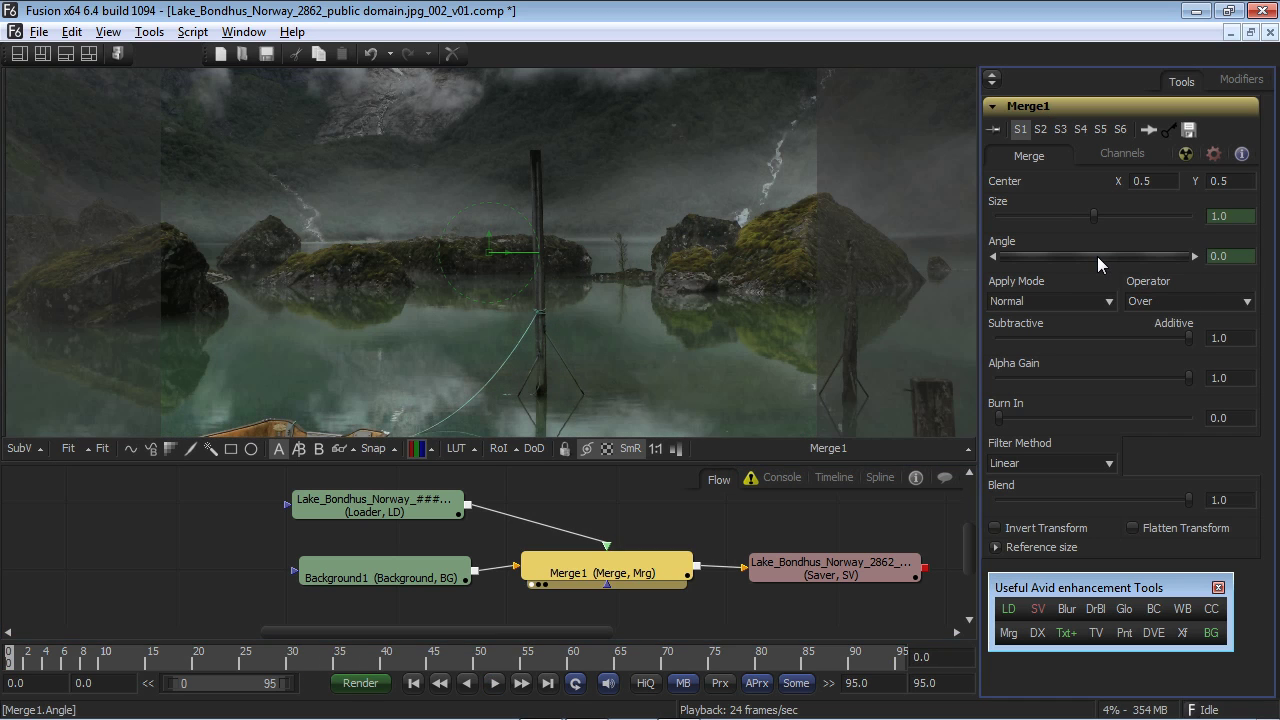
pyautogui.moveTo(1097, 256); pyautogui.dragTo(1102, 255)
pyautogui.click(480, 262)
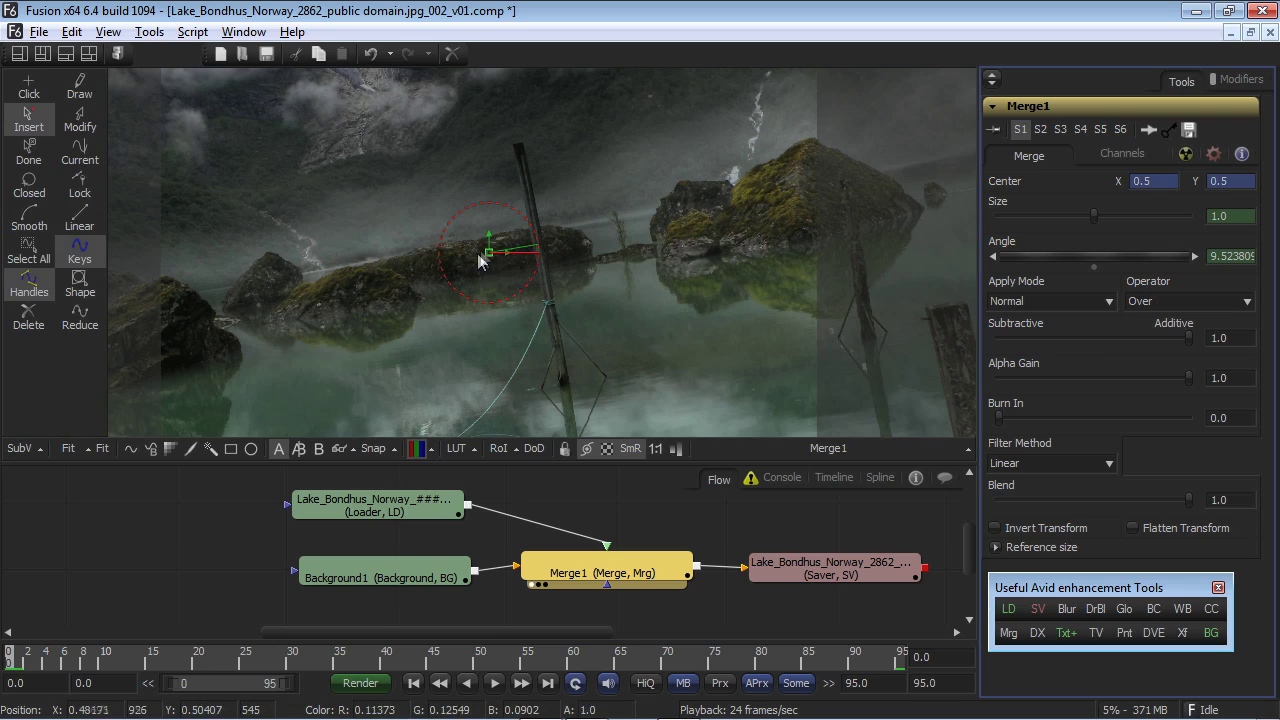
pyautogui.press('space')
# Step: Smooth the Merge1 Angle curve into an ease-in and ease-out, and pull the first keyframe's handle down
pyautogui.press('F8')
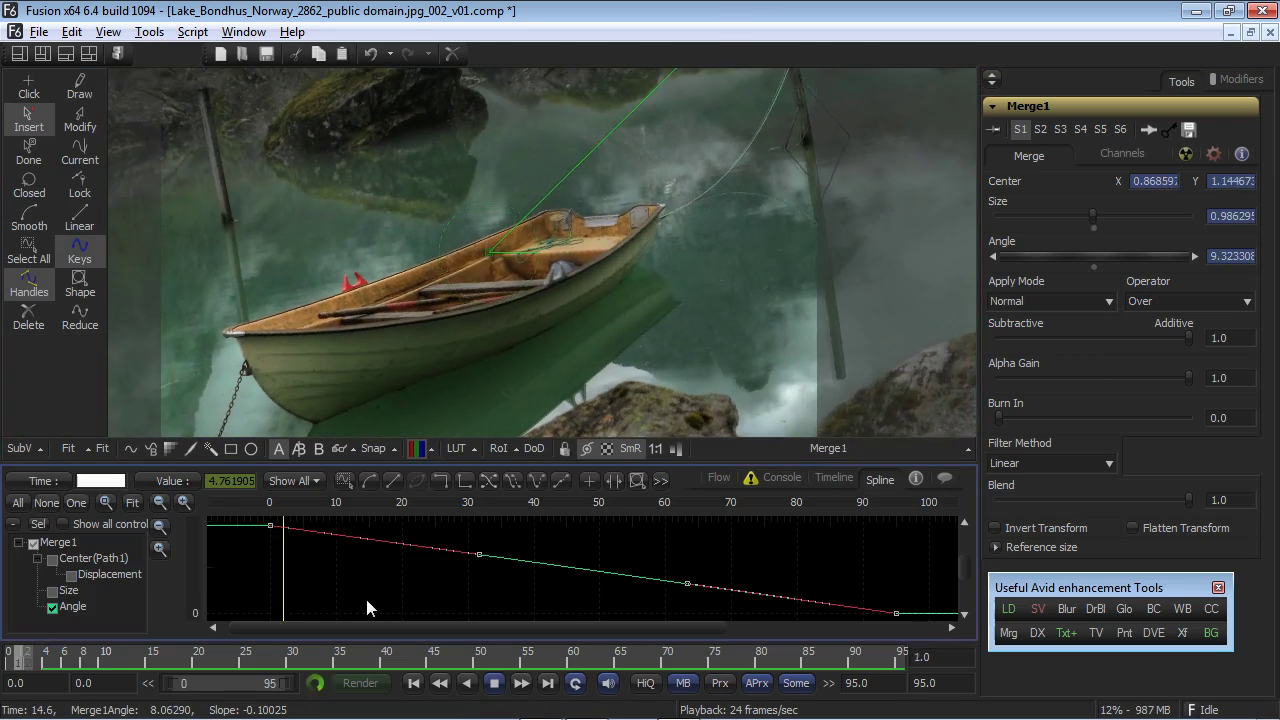
pyautogui.hotkey('shift', 's')
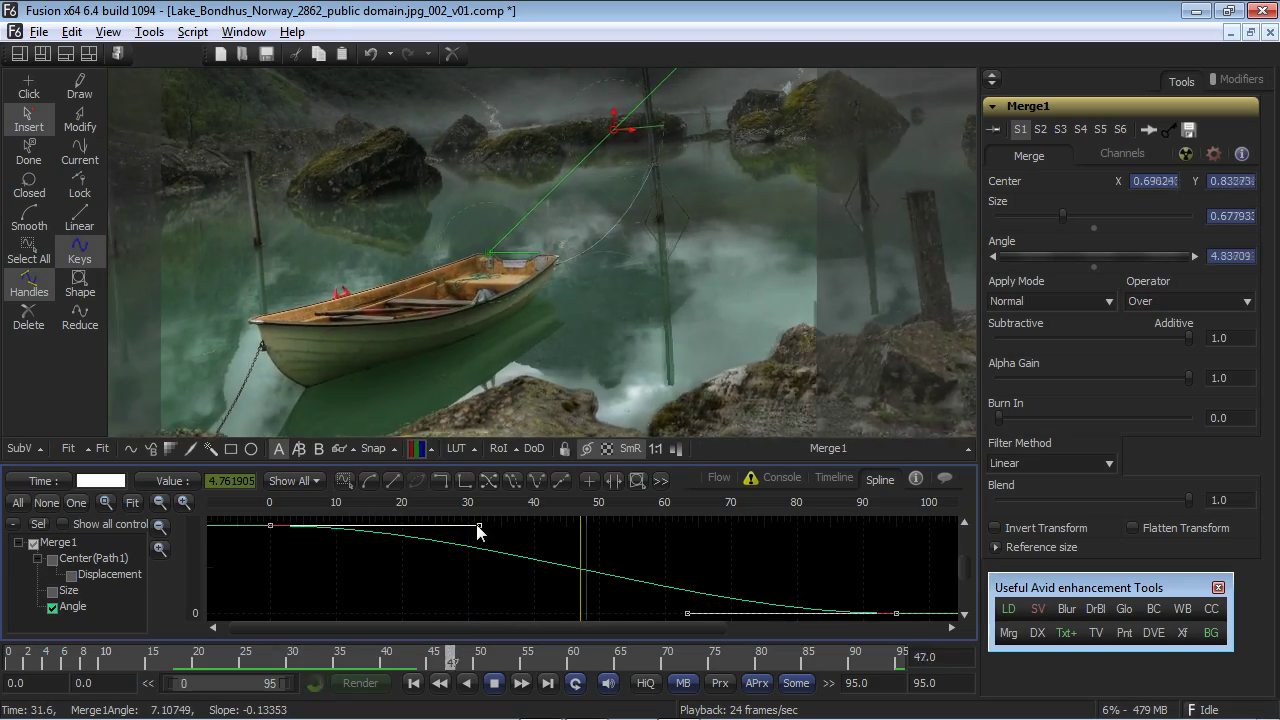
pyautogui.moveTo(480, 535); pyautogui.dragTo(467, 588)
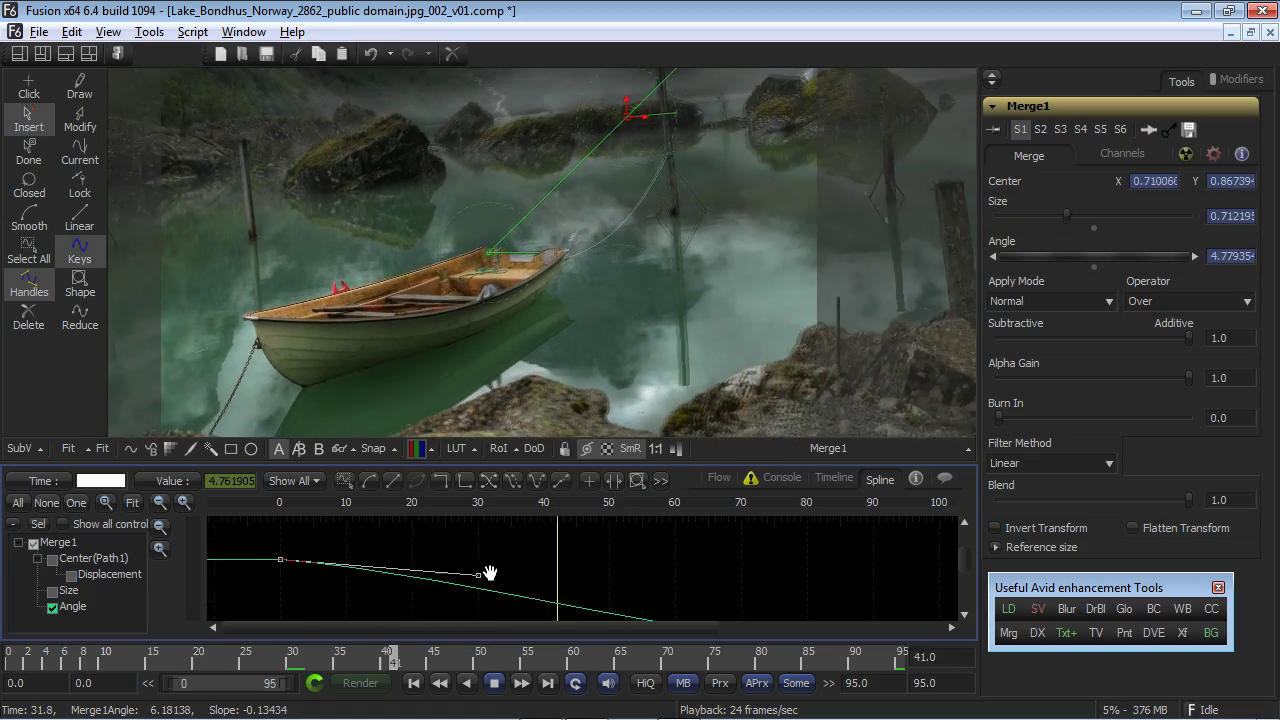
pyautogui.moveTo(490, 573); pyautogui.dragTo(444, 531)
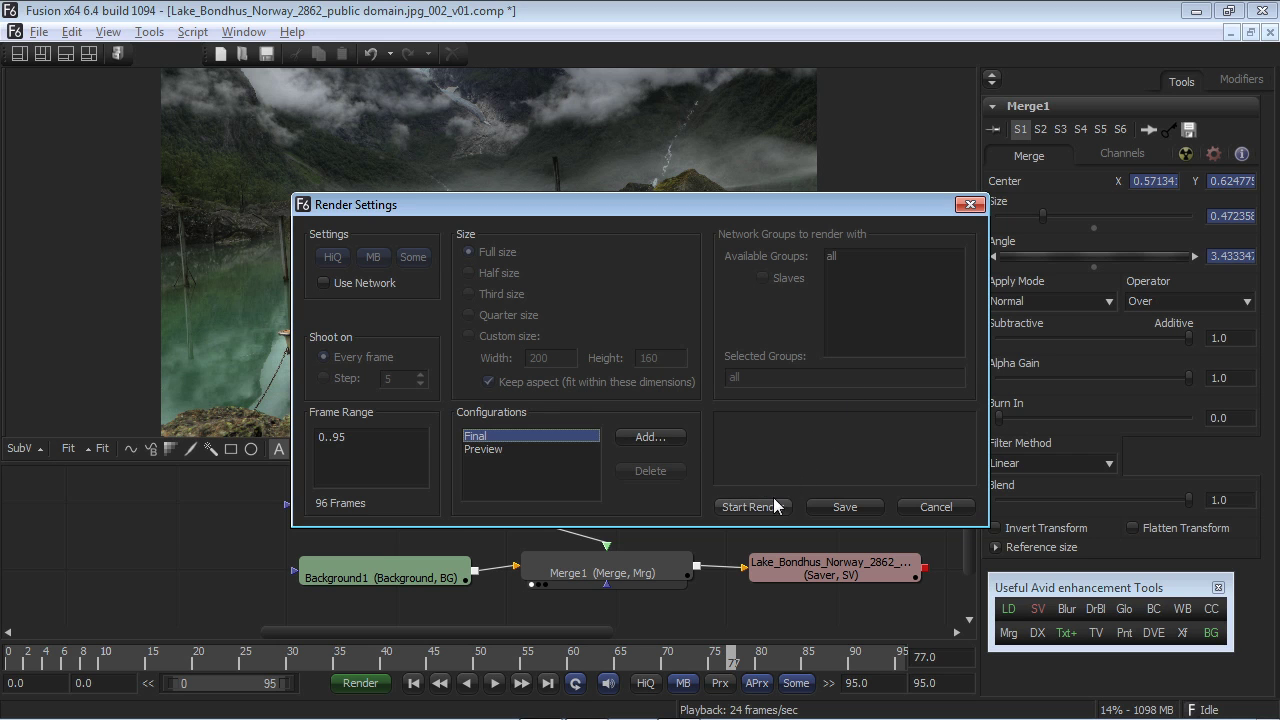
# Step: Render frames 0 to 95 at full size with the Final configuration, and play the result in the Avid Media Composer timeline
pyautogui.click(774, 502)
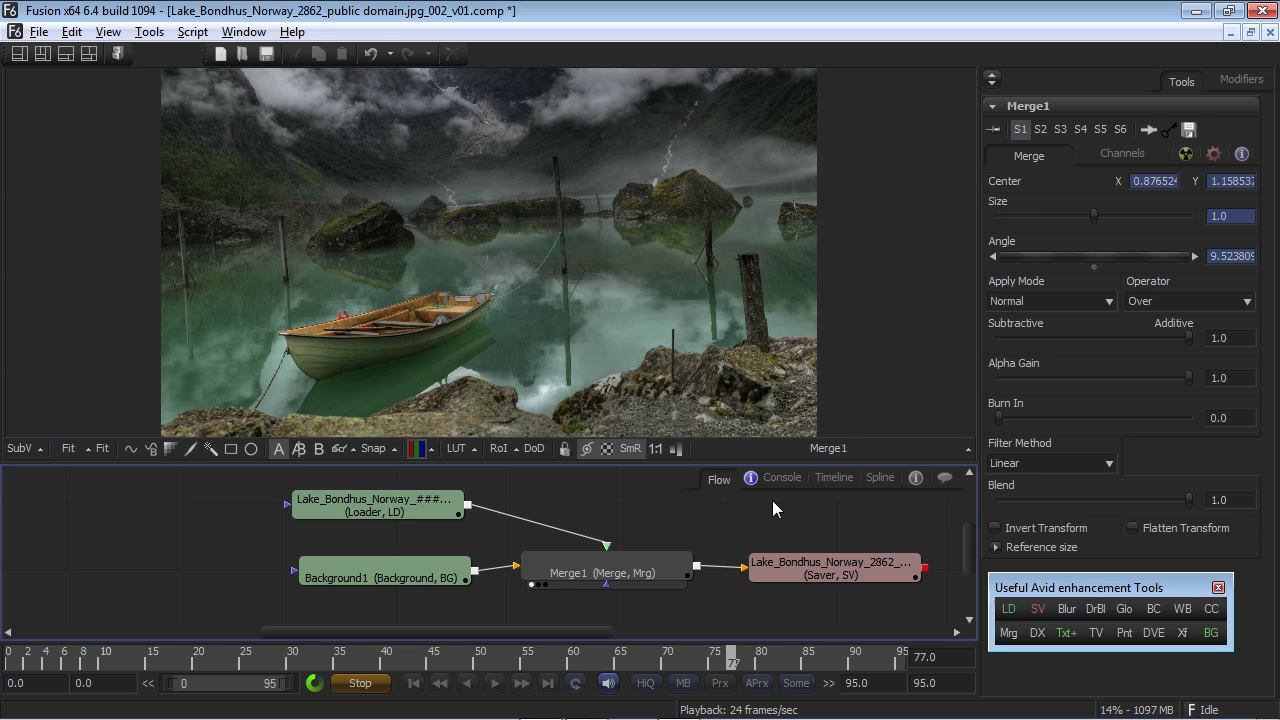
pyautogui.hotkey('alt', 'Tab')
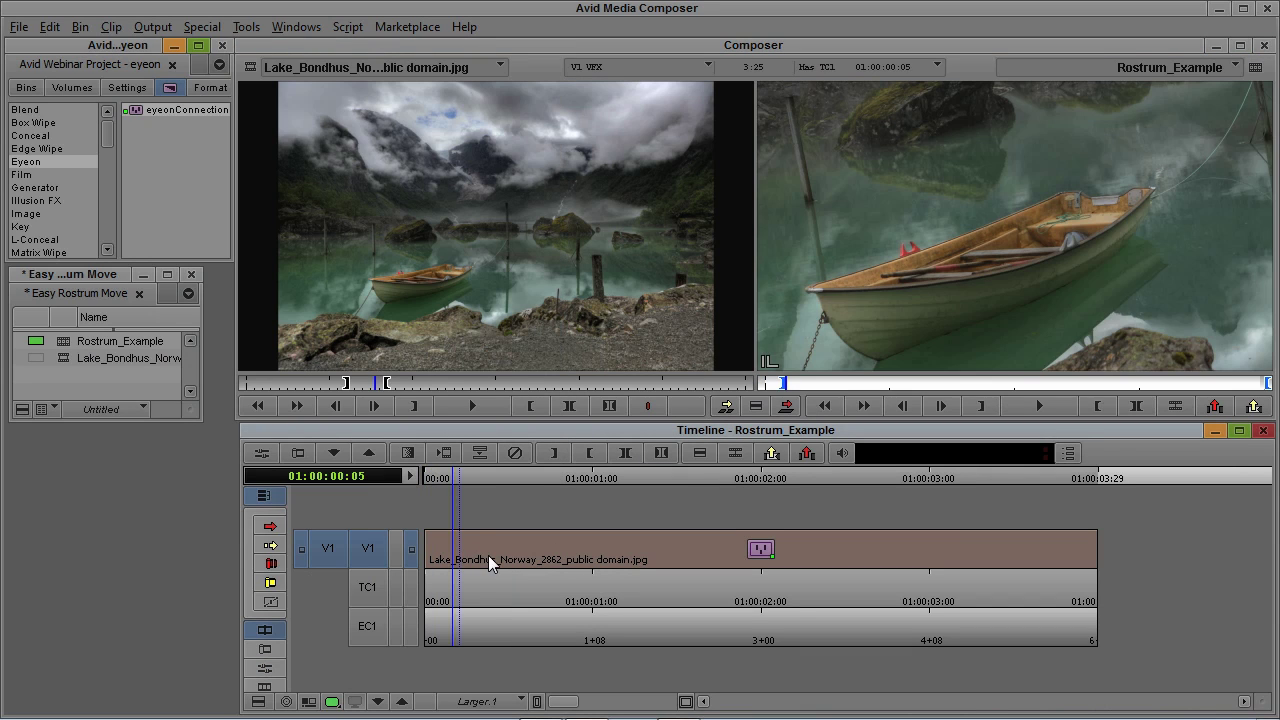
pyautogui.moveTo(488, 555); pyautogui.dragTo(640, 561)
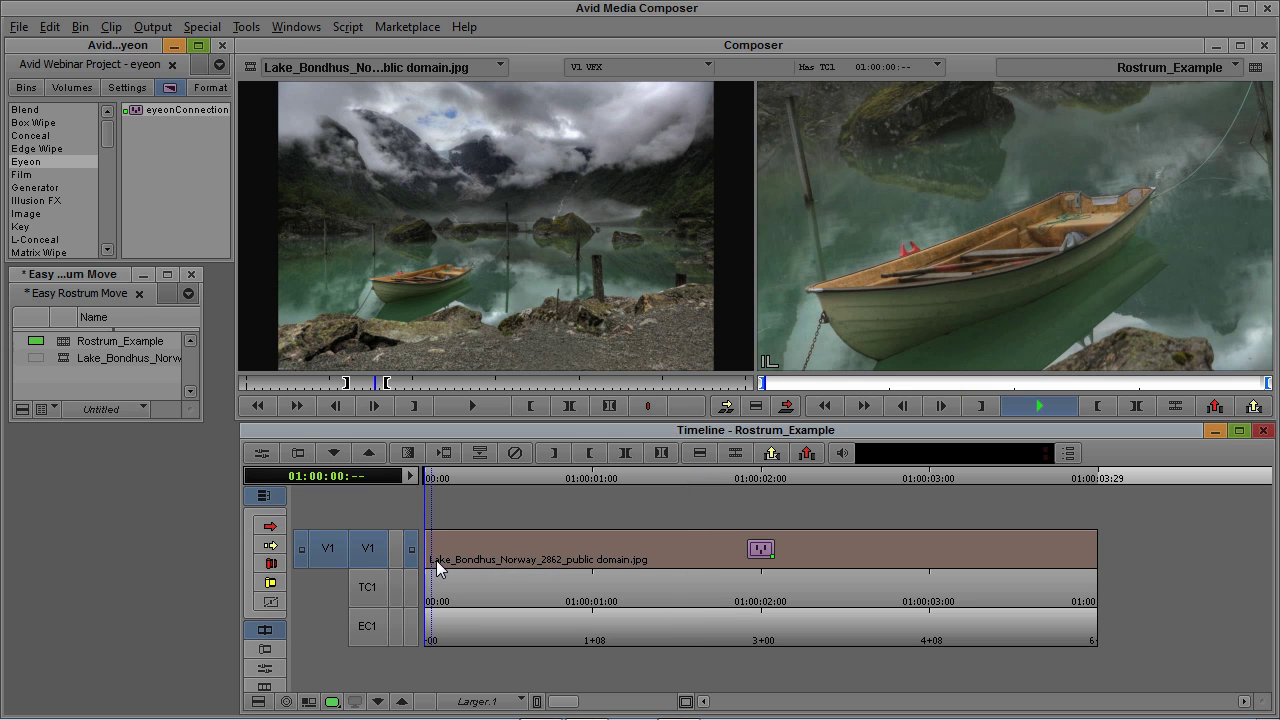
pyautogui.press('space')
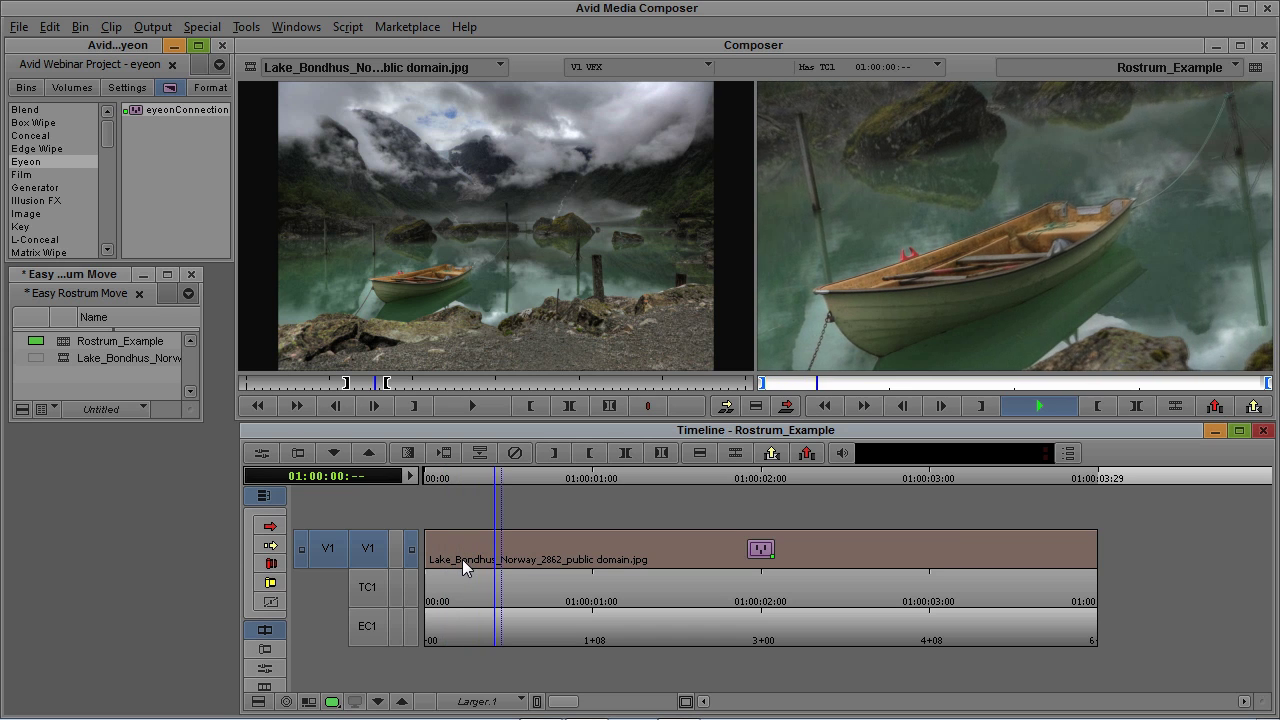
# Step: Play back the finished rostrum move in the Rostrum_Example sequence
pyautogui.moveTo(462, 559); pyautogui.dragTo(396, 575)
pyautogui.press('space')
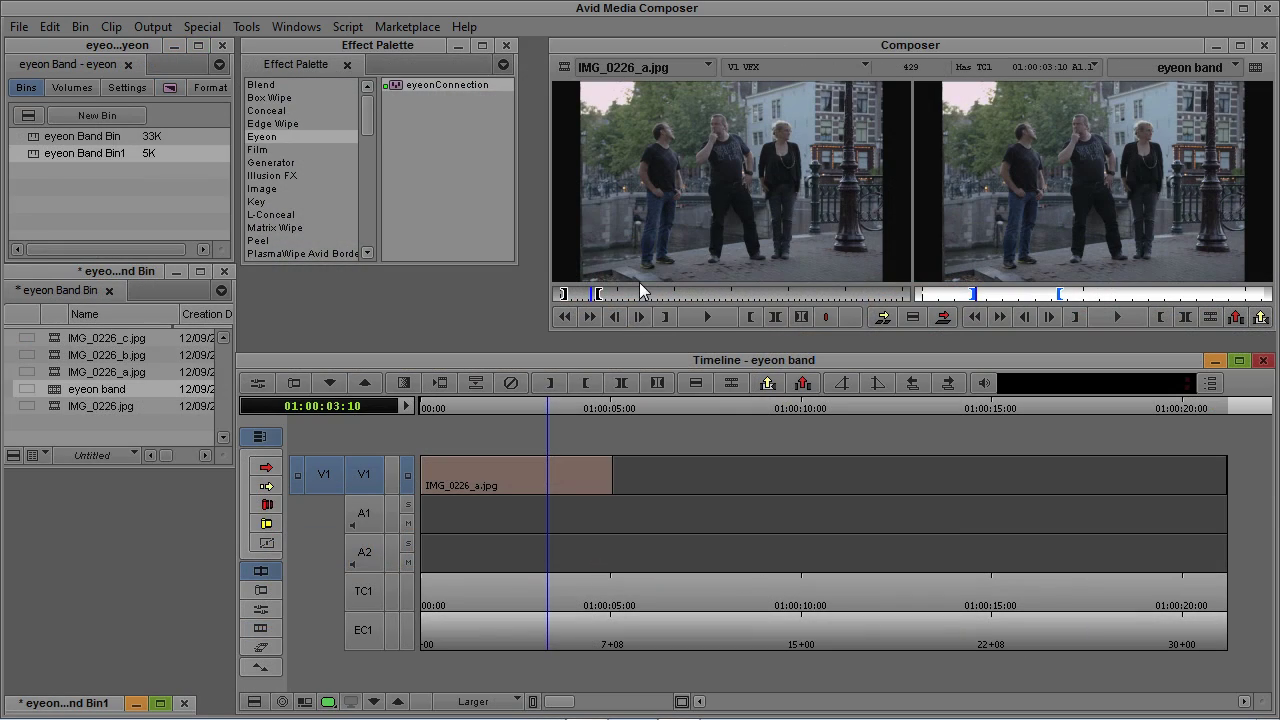
# Step: Overwrite two more copies of IMG_0226_a.jpg onto V1 at about 8 and 16 seconds, leaving gaps between the clips
pyautogui.click(456, 498)
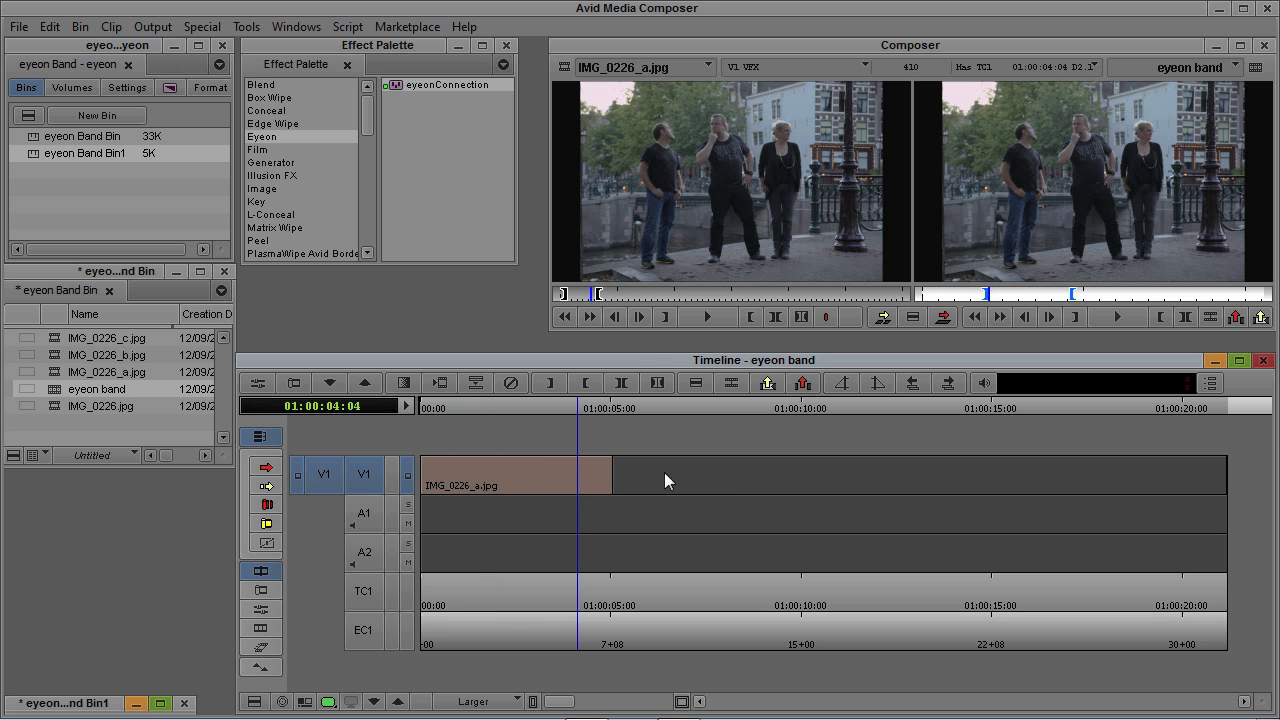
pyautogui.click(712, 473)
pyautogui.press('b')
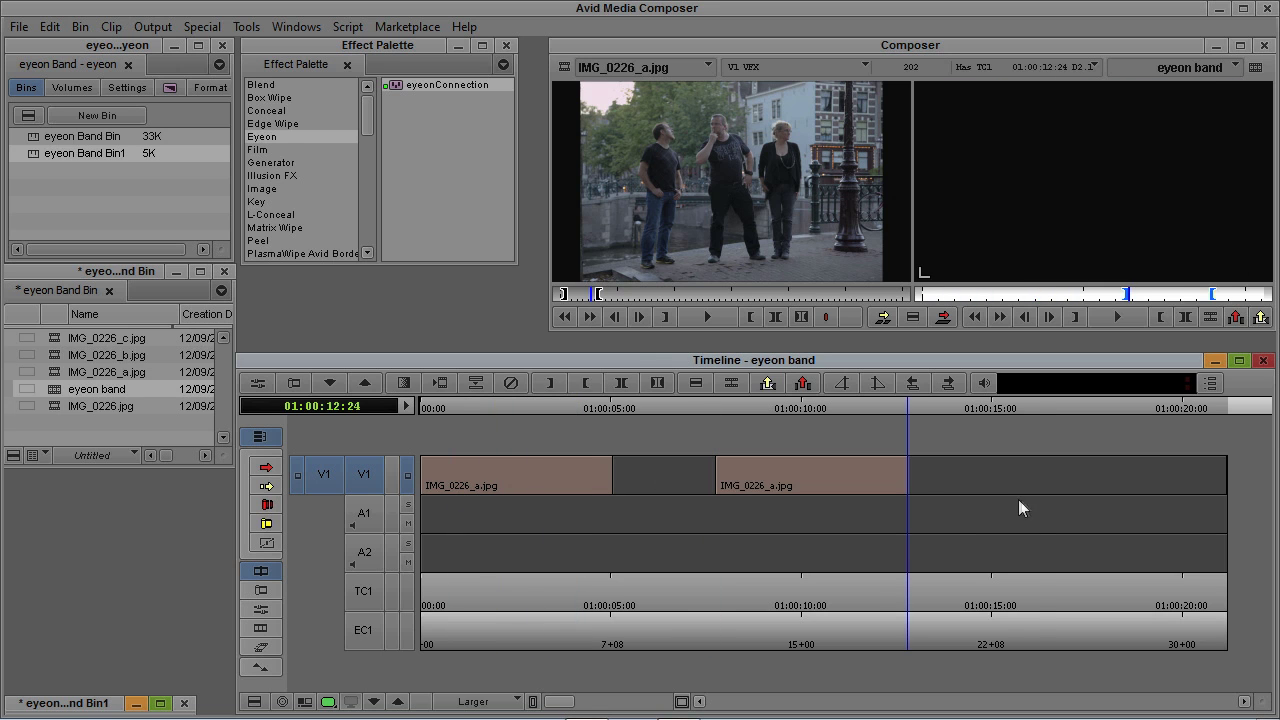
pyautogui.moveTo(1034, 500); pyautogui.dragTo(1018, 498)
pyautogui.press('b')
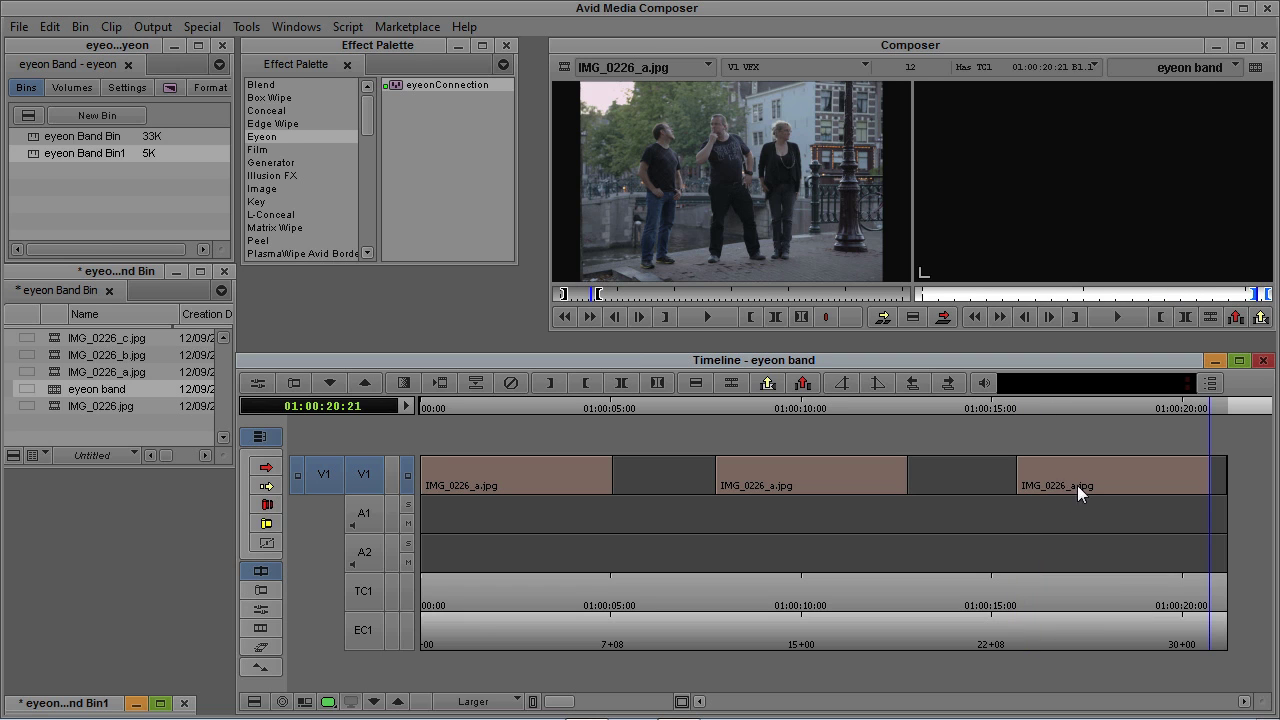
# Step: Play part of the first clip in the eyeon band sequence to review the still
pyautogui.click(1077, 485)
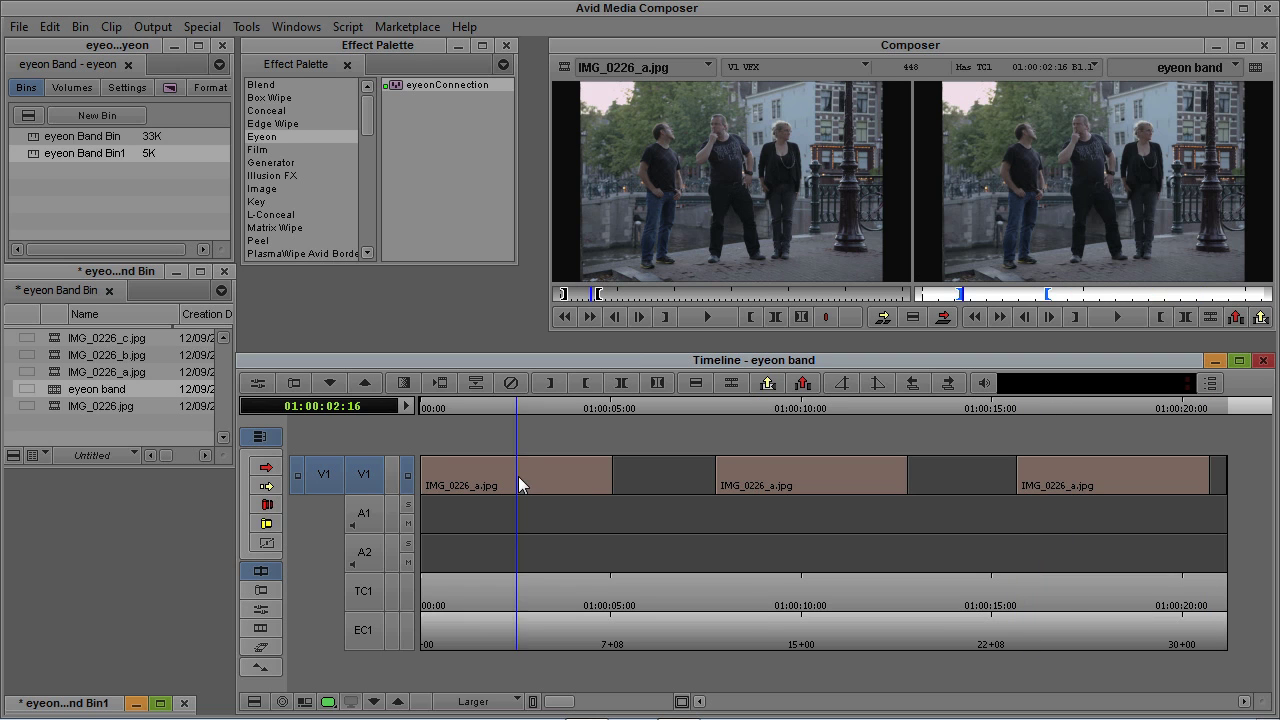
pyautogui.press('space')
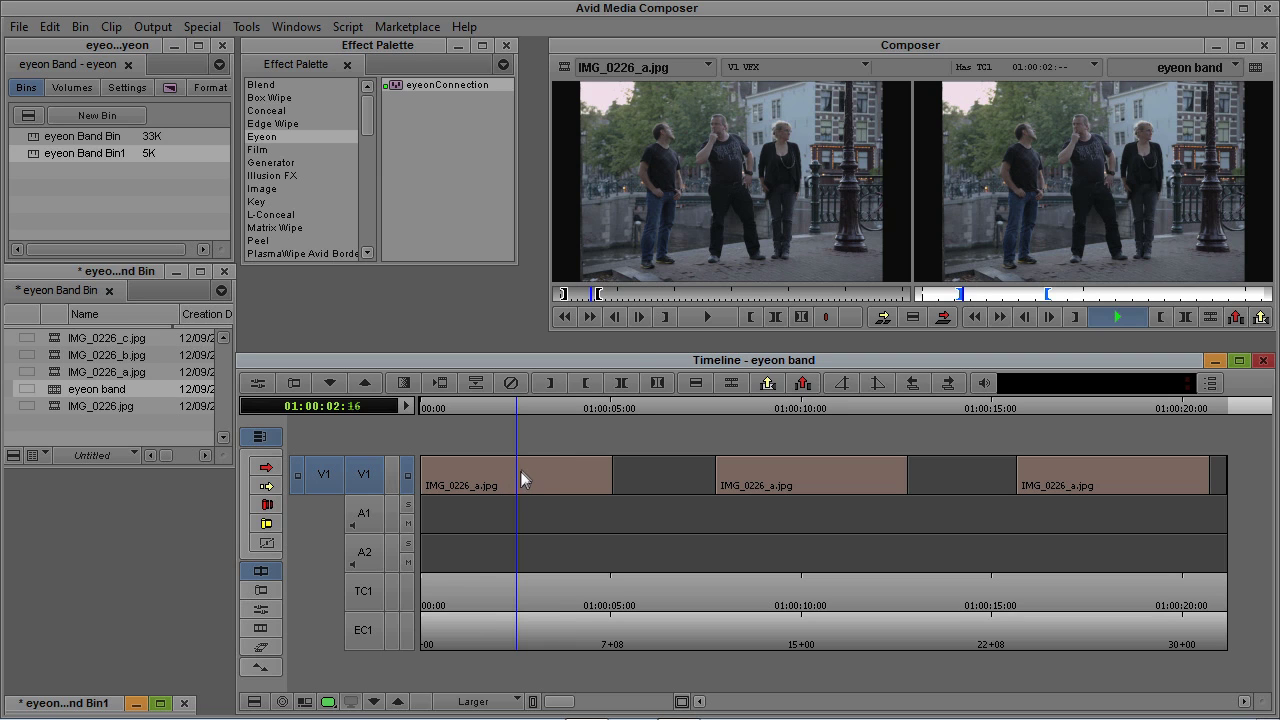
pyautogui.press('space')
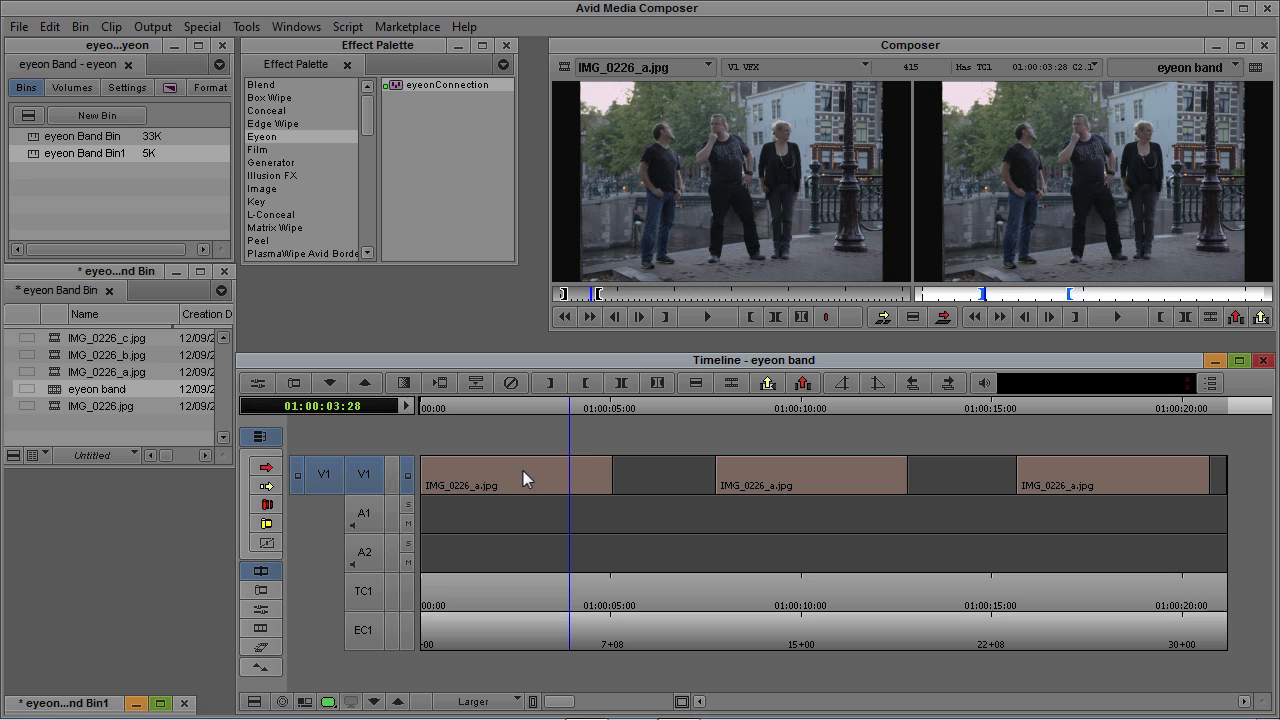
# Step: Select all three IMG_0226_a.jpg clips on V1 and apply the eyeonConnection effect with 1 track
pyautogui.hotkey('shift', 'a')
pyautogui.click(512, 474)
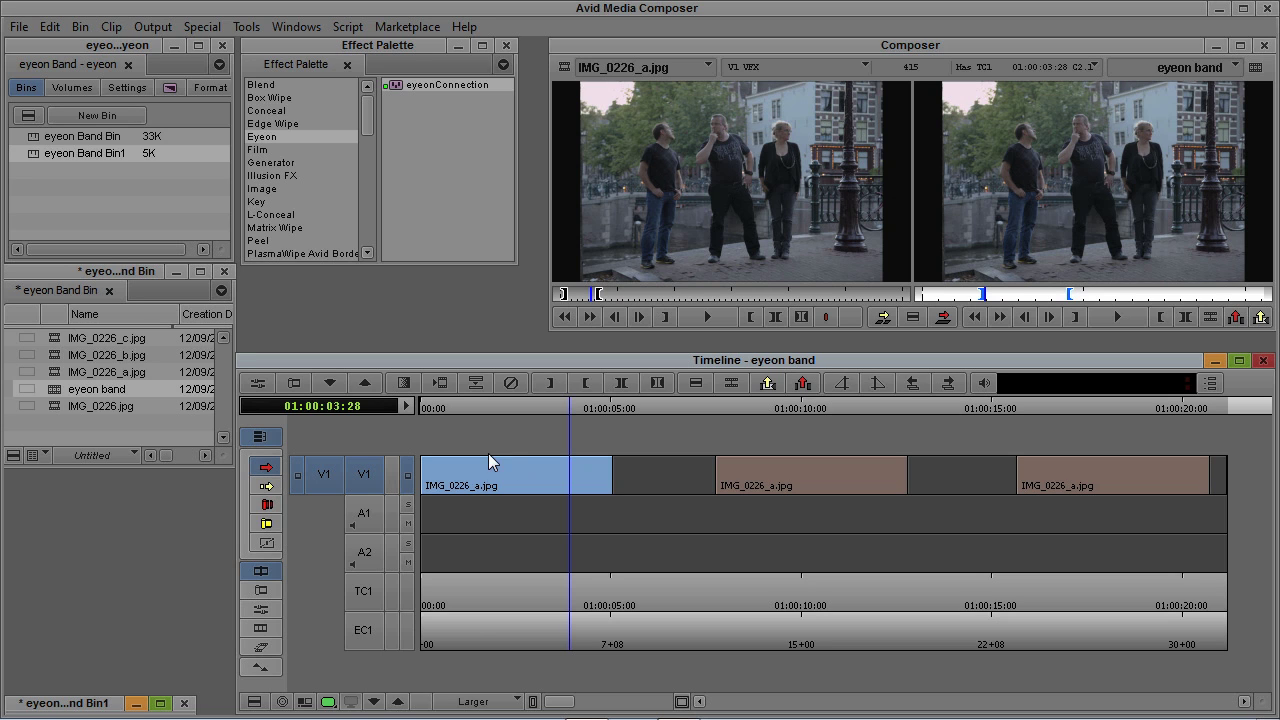
pyautogui.keyDown('shift'); pyautogui.click(820, 486); pyautogui.keyUp('shift')
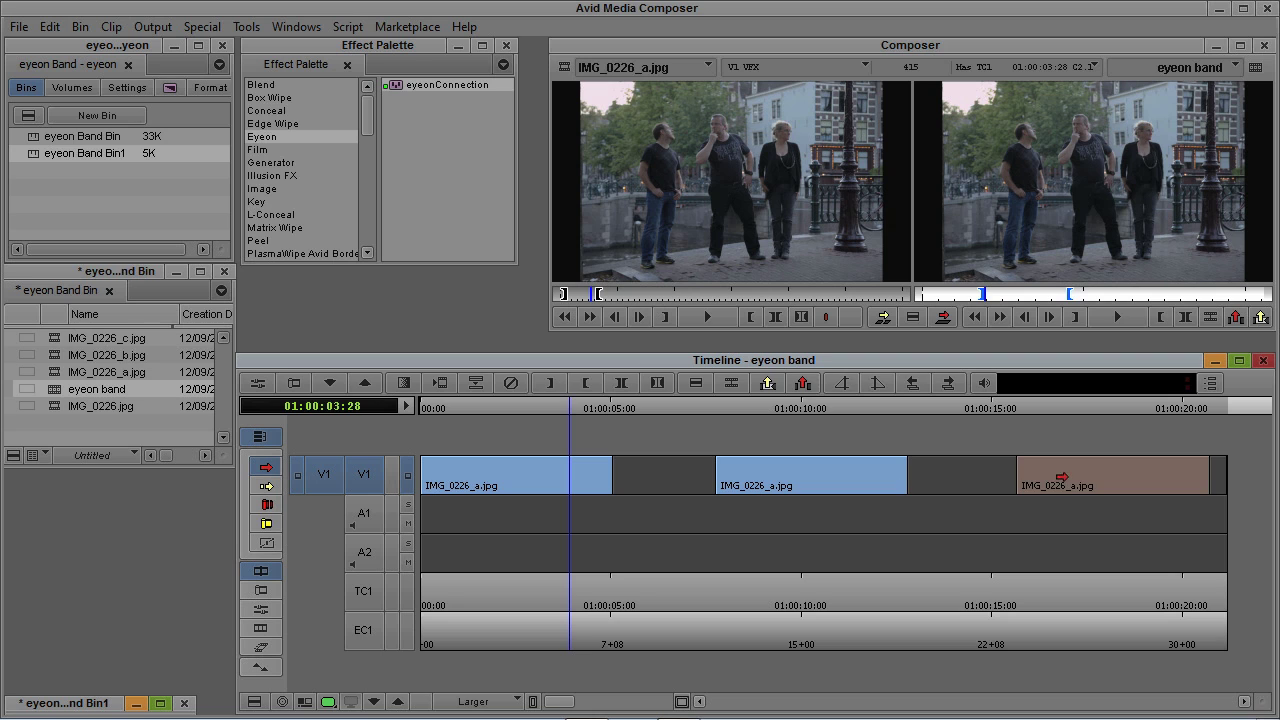
pyautogui.keyDown('shift'); pyautogui.click(1062, 477); pyautogui.keyUp('shift')
pyautogui.click(400, 90)
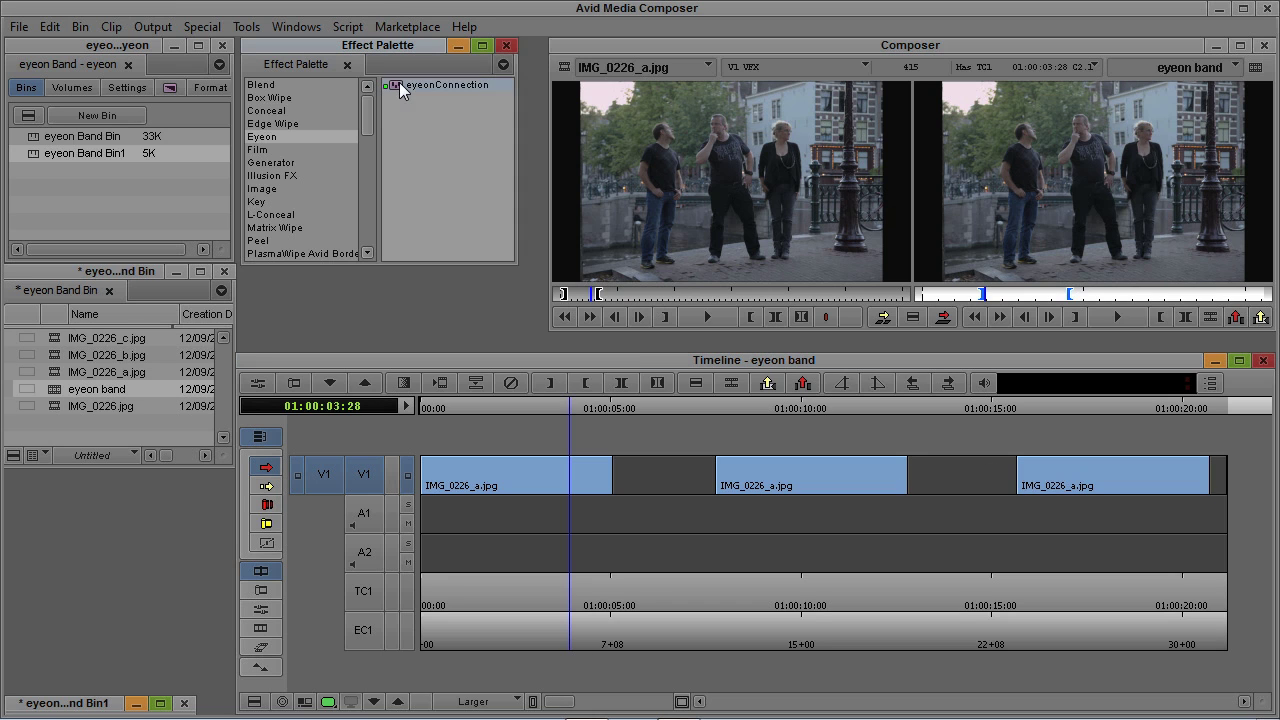
pyautogui.doubleClick(400, 88)
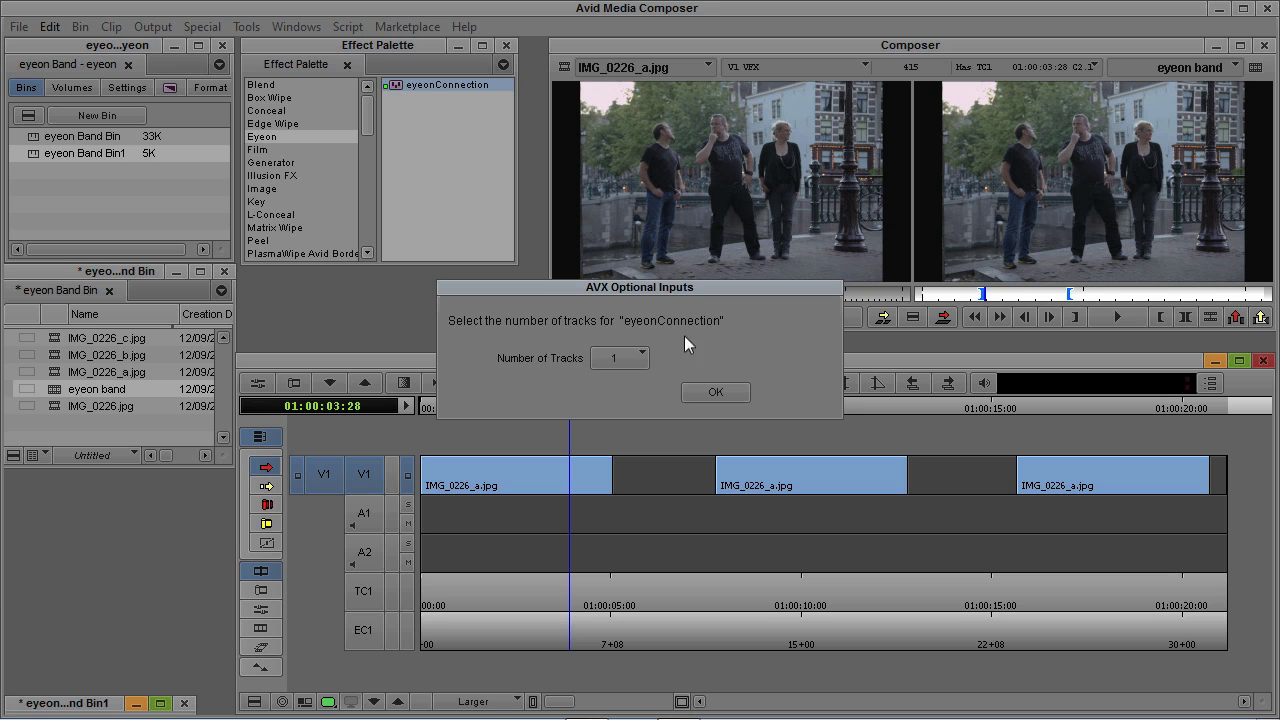
pyautogui.click(748, 401)
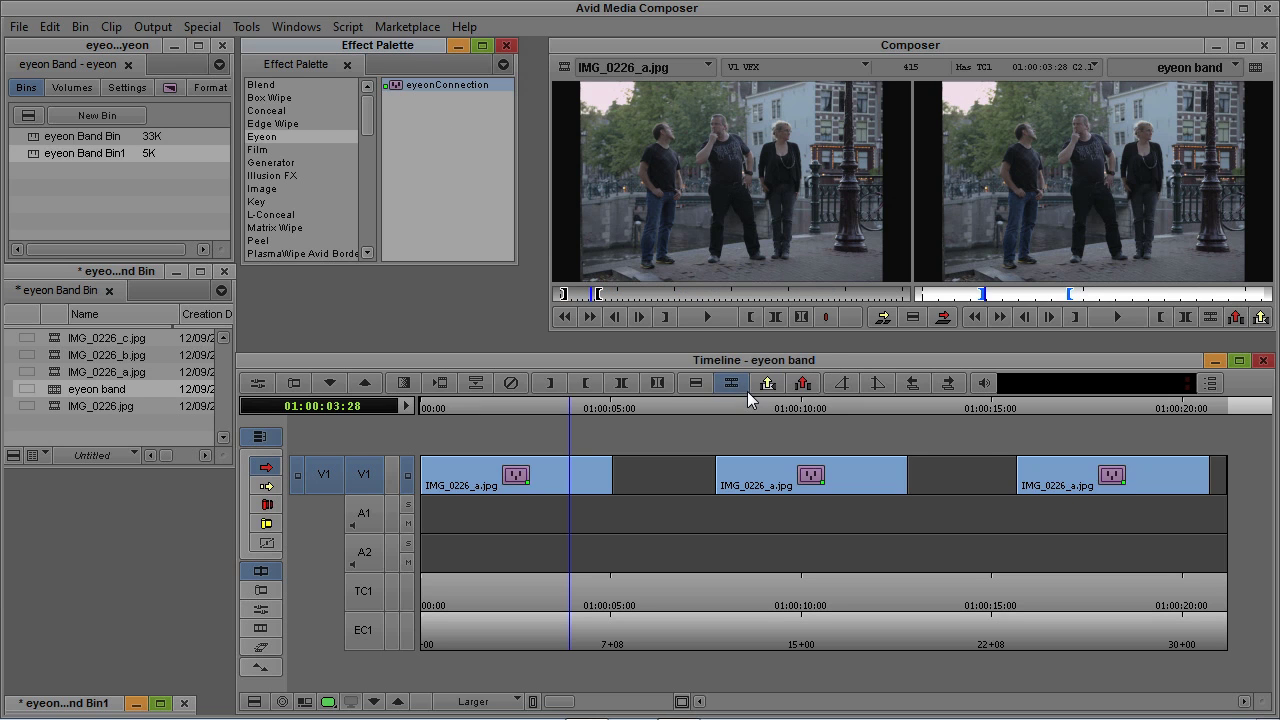
# Step: Open the first clip's eyeonConnection effect for editing in a maximized Fusion window, and move the saver node farther from the loader
pyautogui.click(259, 612)
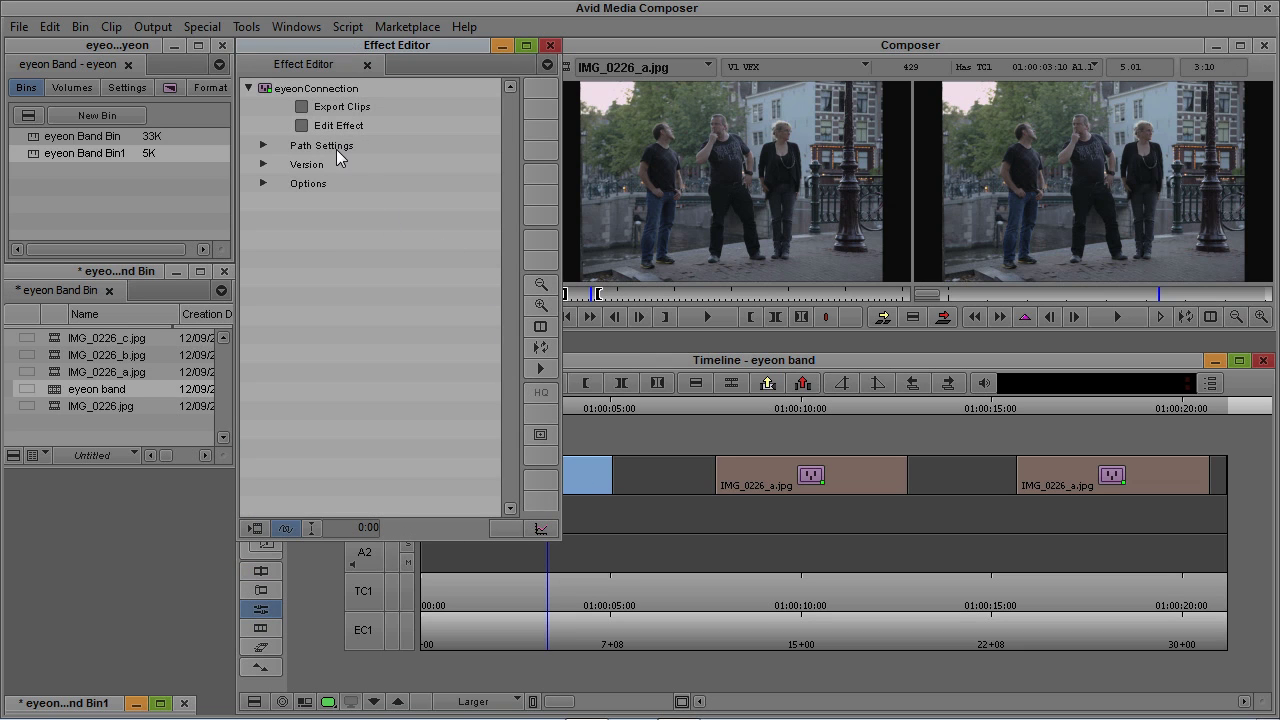
pyautogui.click(299, 125)
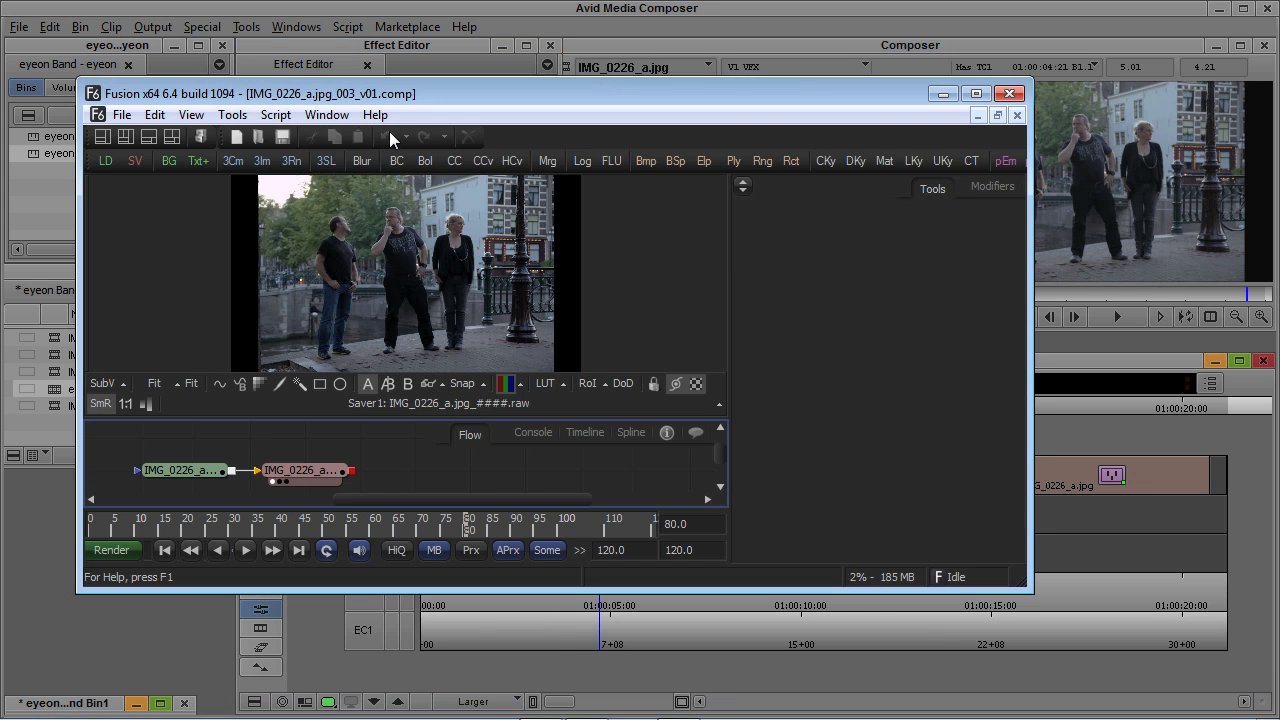
pyautogui.click(975, 94)
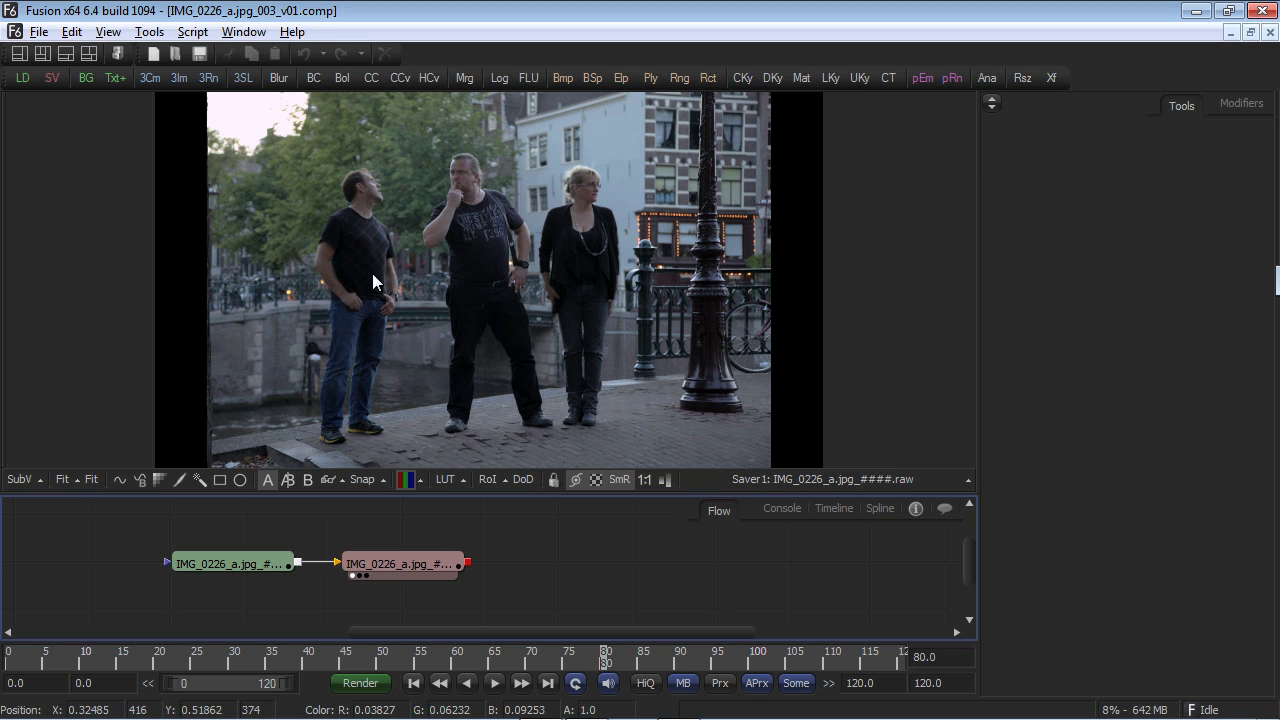
pyautogui.moveTo(373, 565); pyautogui.dragTo(460, 565)
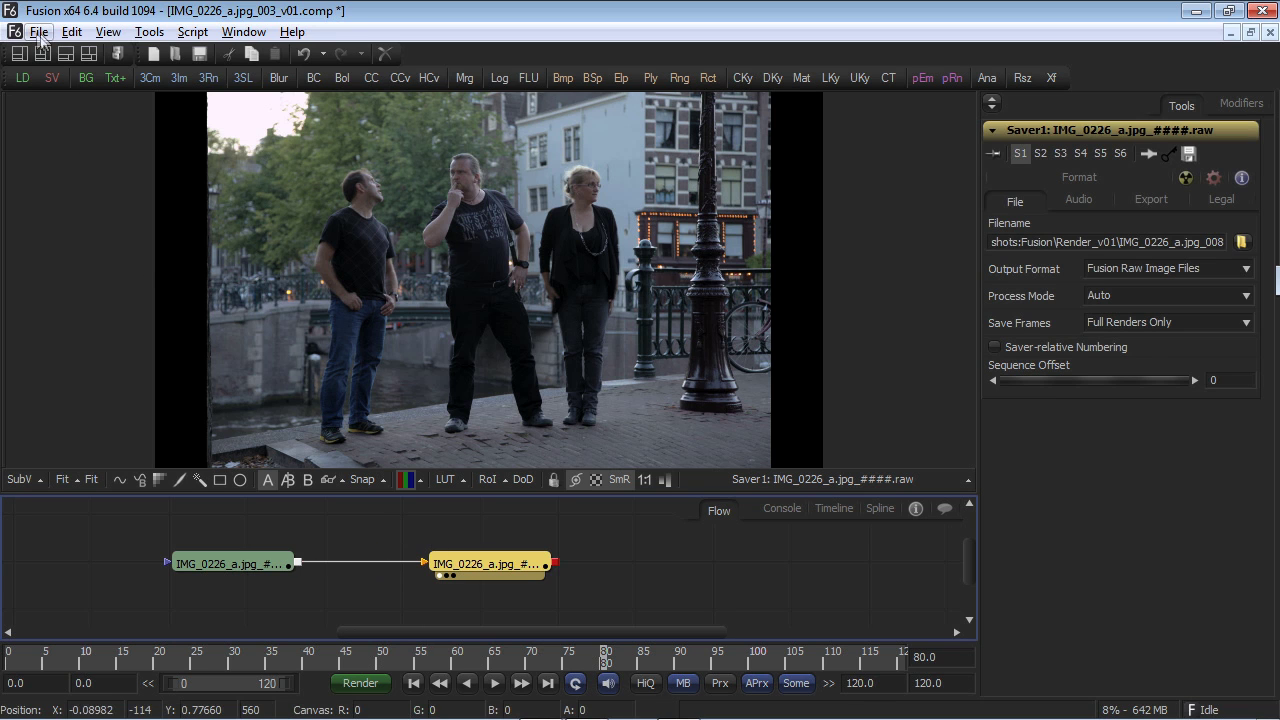
# Step: Open the prepared composition IMG_0226_a.jpg_v01.comp and examine the source photo's detail up close
pyautogui.click(71, 32)
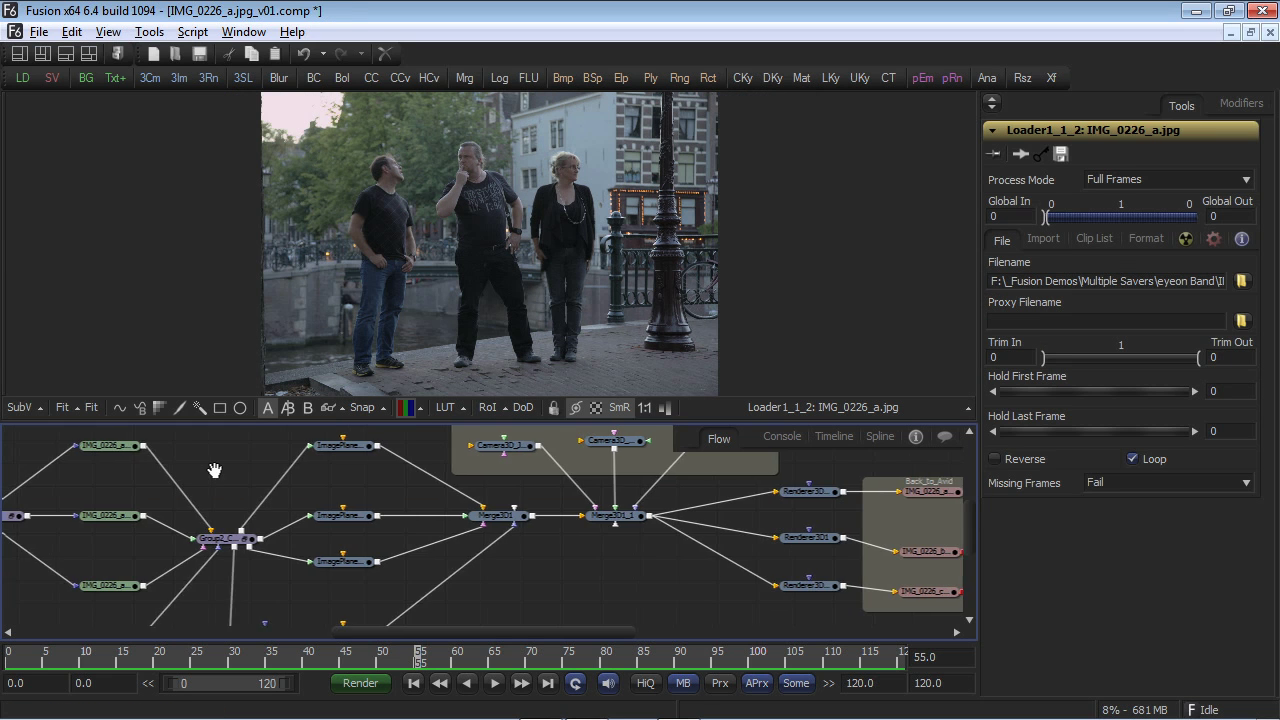
pyautogui.moveTo(214, 466); pyautogui.dragTo(347, 503)
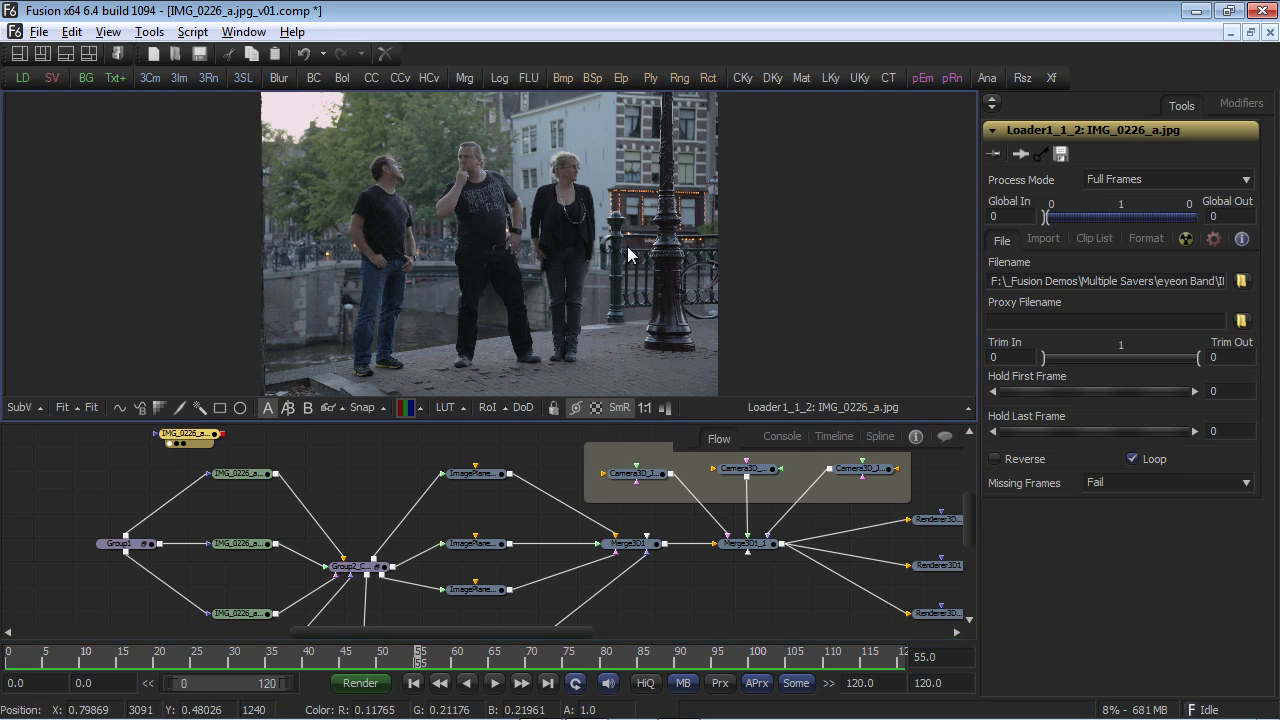
pyautogui.scroll(2, 627, 246)
pyautogui.scroll(1, 627, 251)
pyautogui.moveTo(630, 240); pyautogui.dragTo(480, 510)
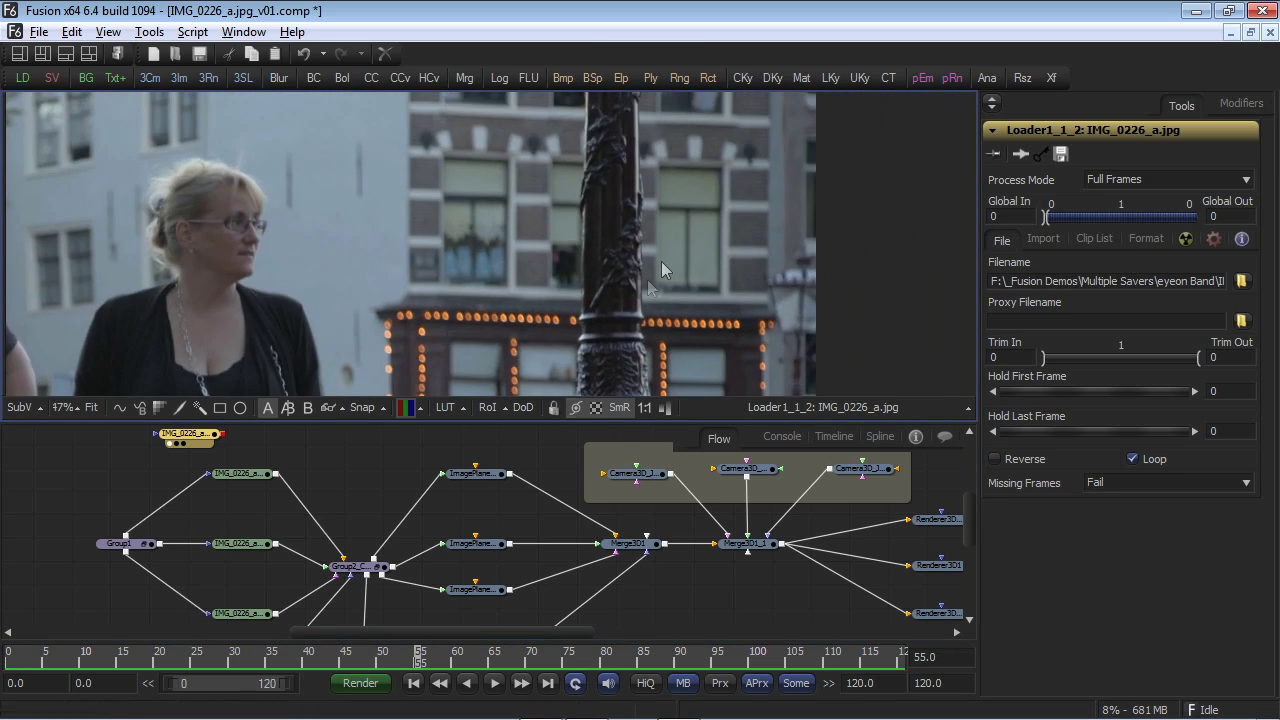
# Step: View the Paint1 background plate and examine it both whole and enlarged
pyautogui.moveTo(663, 271); pyautogui.dragTo(591, 403)
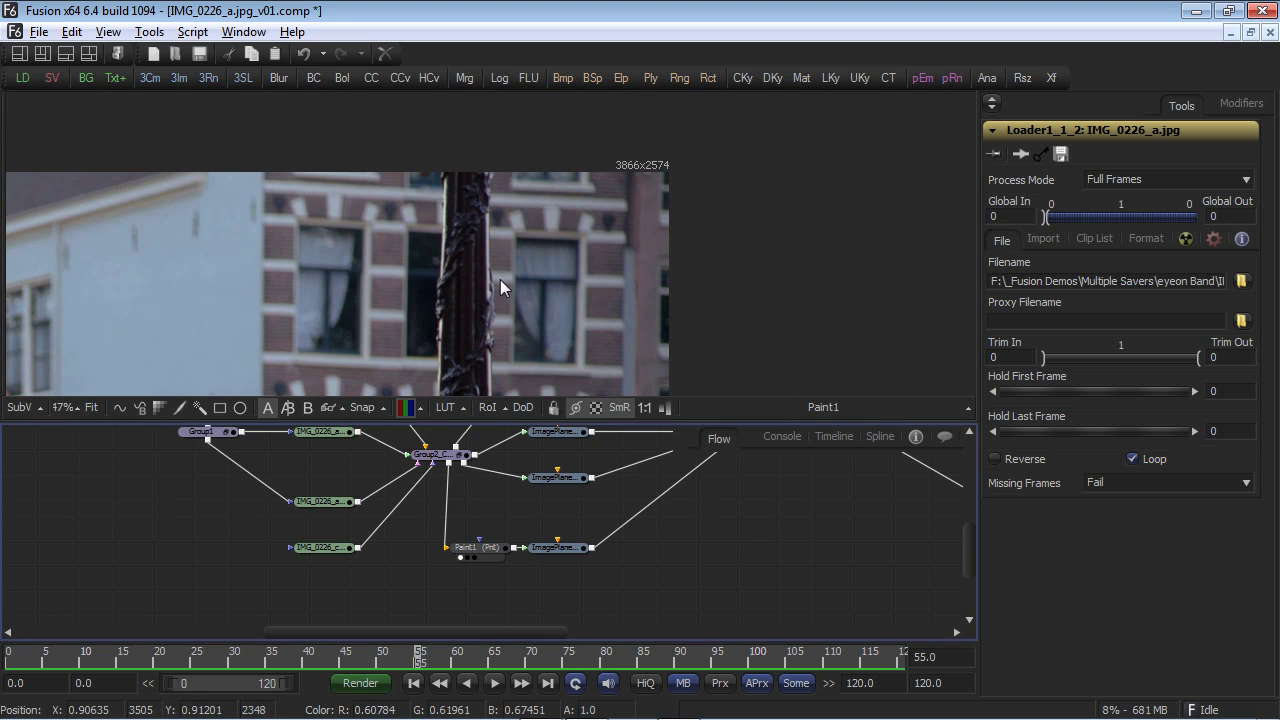
pyautogui.hotkey('ctrl', 'f')
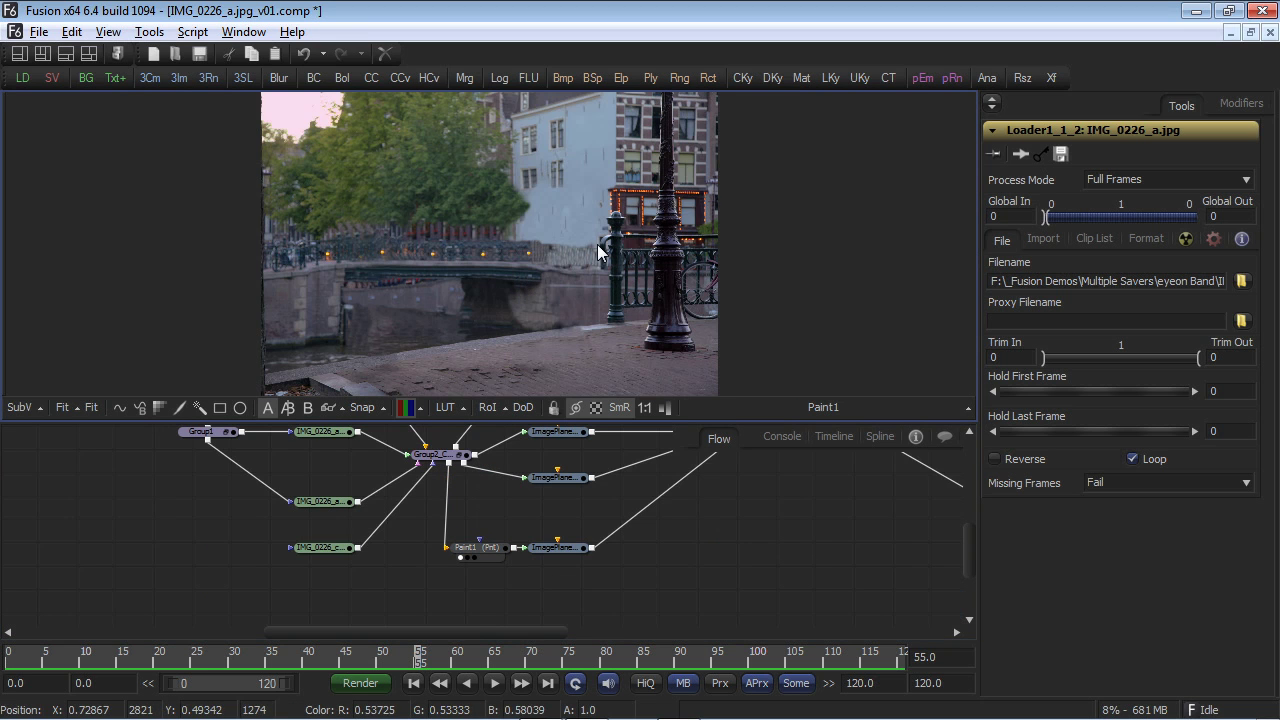
pyautogui.scroll(3, 597, 244)
pyautogui.scroll(-3, 597, 244)
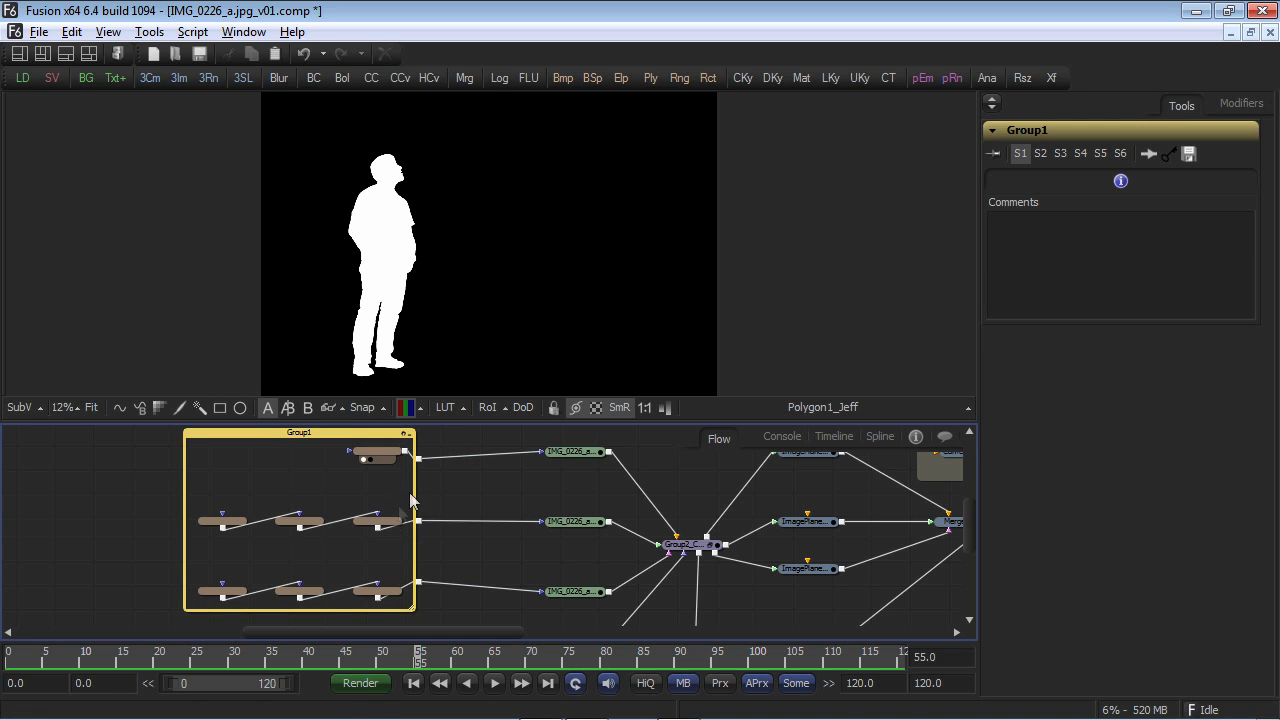
# Step: View the polygon mattes in Group1 for the middle man and the woman
pyautogui.moveTo(377, 524); pyautogui.dragTo(443, 294)
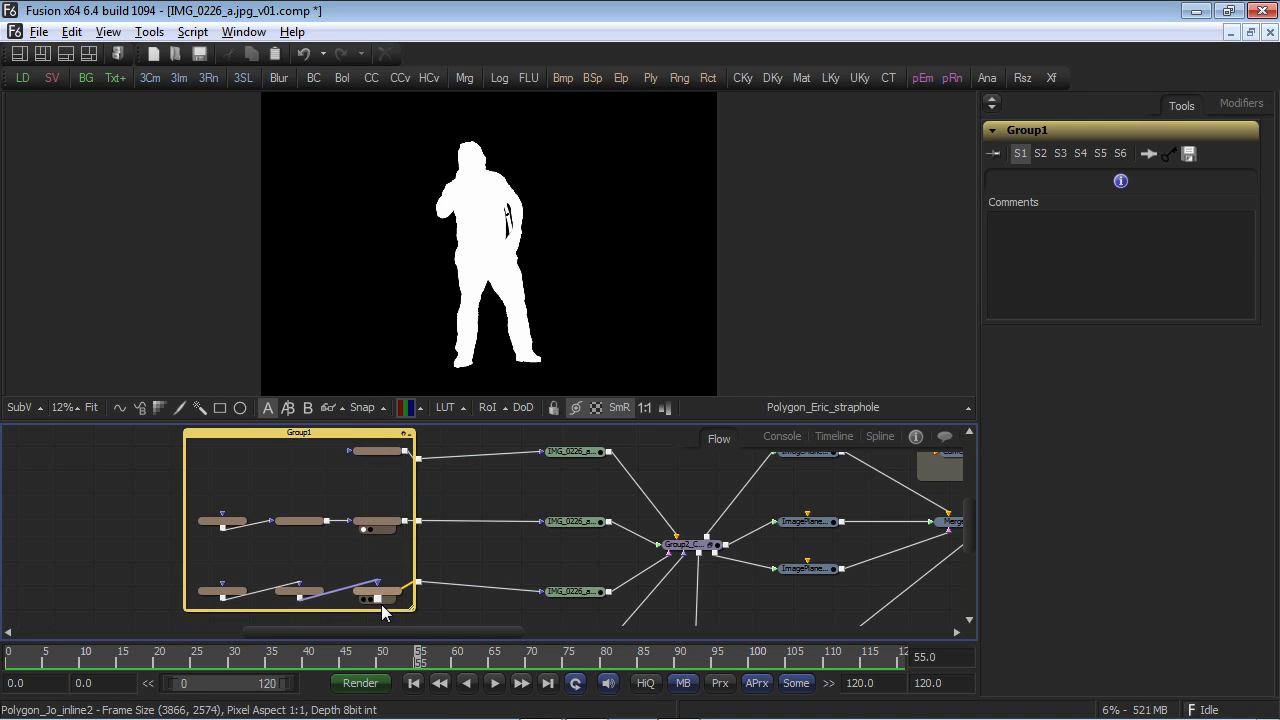
pyautogui.moveTo(386, 600); pyautogui.dragTo(449, 285)
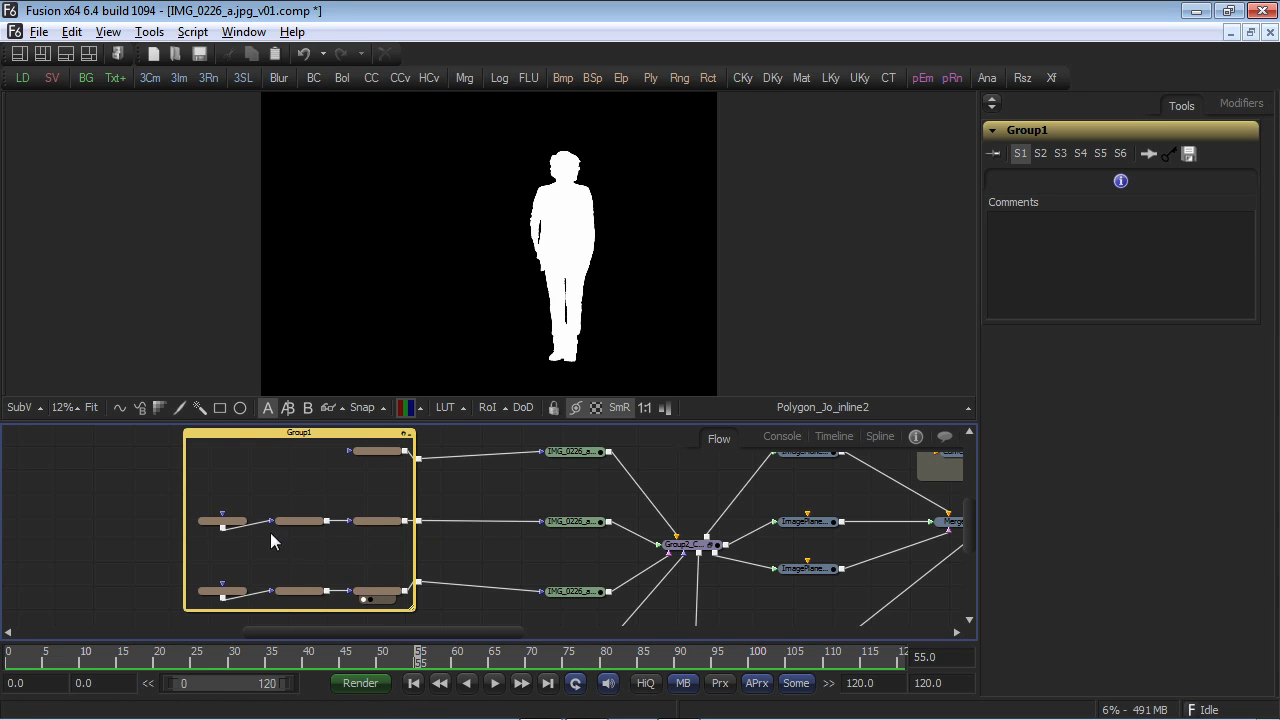
pyautogui.click(223, 522)
pyautogui.press('+')
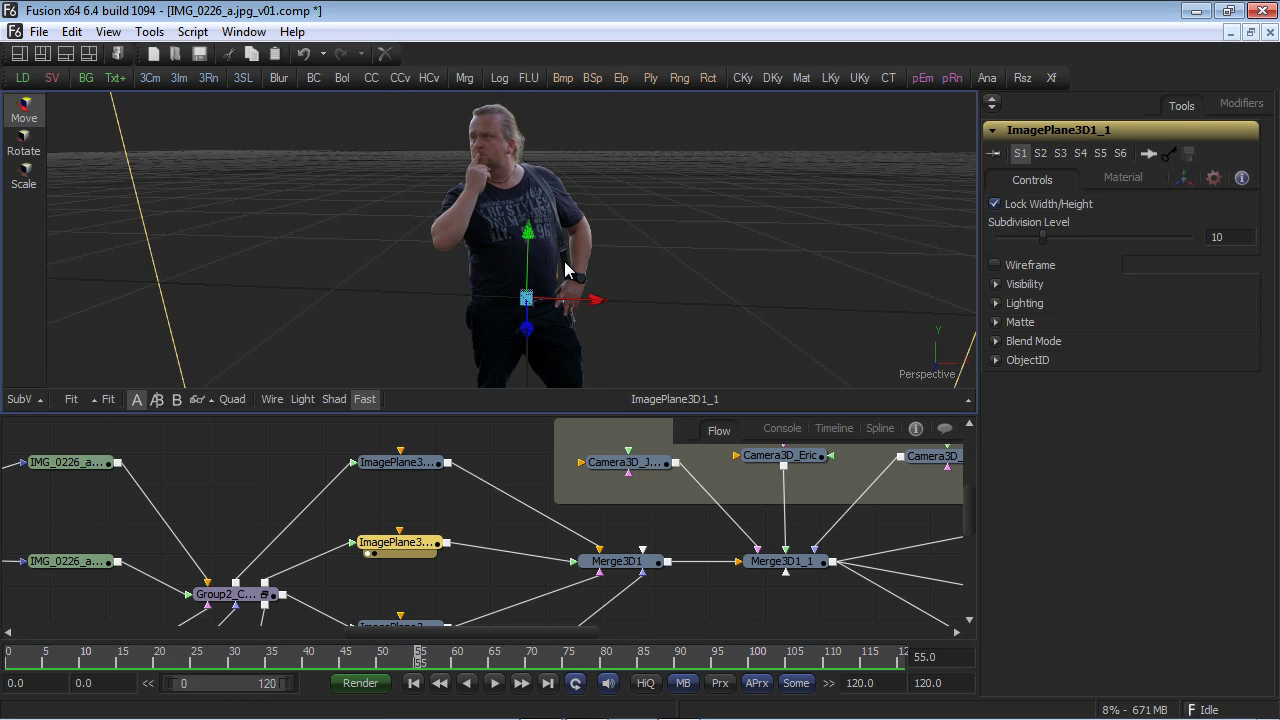
# Step: Examine the cut-out image planes of the middle man and the woman in the 3D view
pyautogui.moveTo(565, 262); pyautogui.dragTo(510, 347)
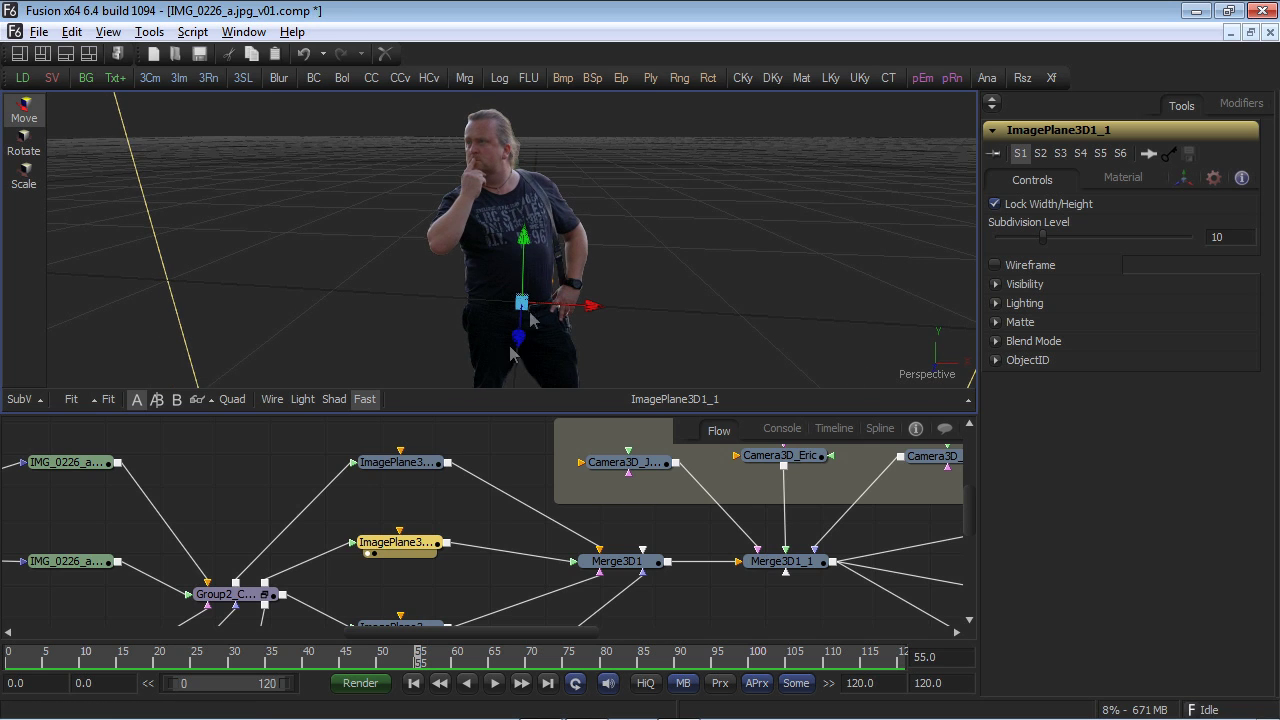
pyautogui.scroll(-2, 390, 570)
pyautogui.click(395, 579)
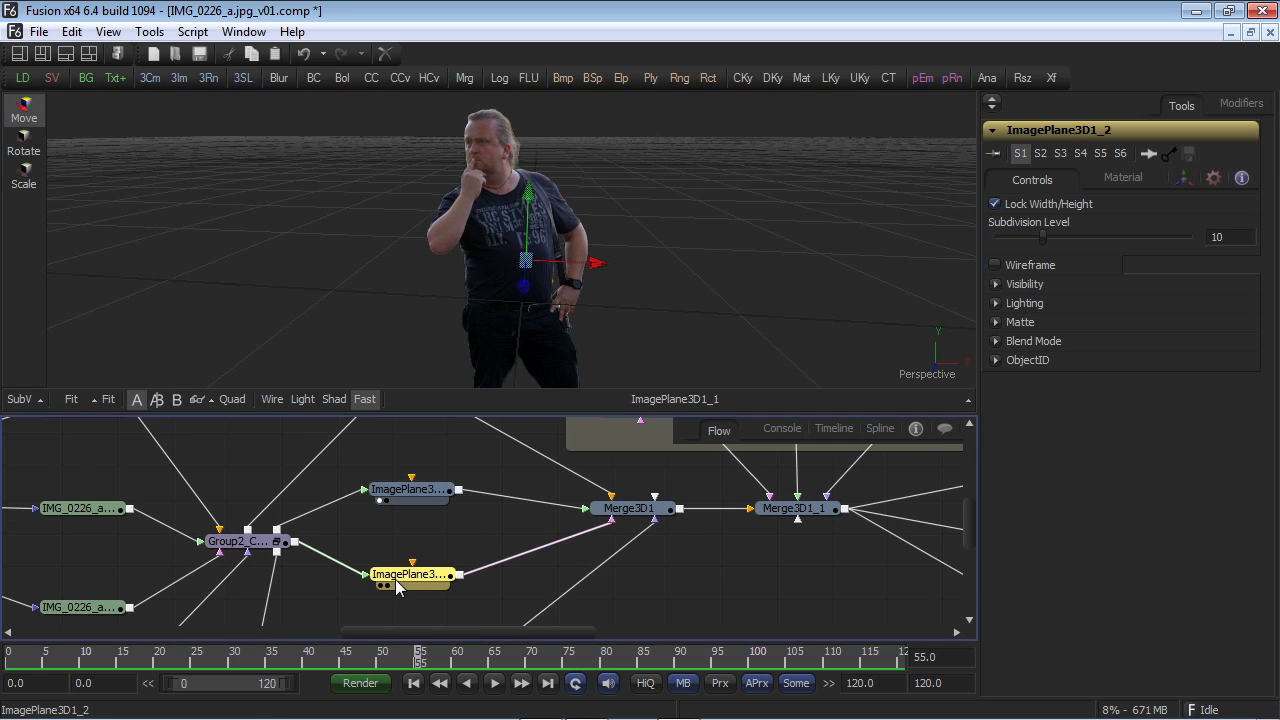
pyautogui.press('1')
pyautogui.moveTo(716, 212)
pyautogui.mouseDown()
pyautogui.moveTo(657, 246)
pyautogui.moveTo(496, 253)
pyautogui.moveTo(709, 236)
pyautogui.mouseUp()
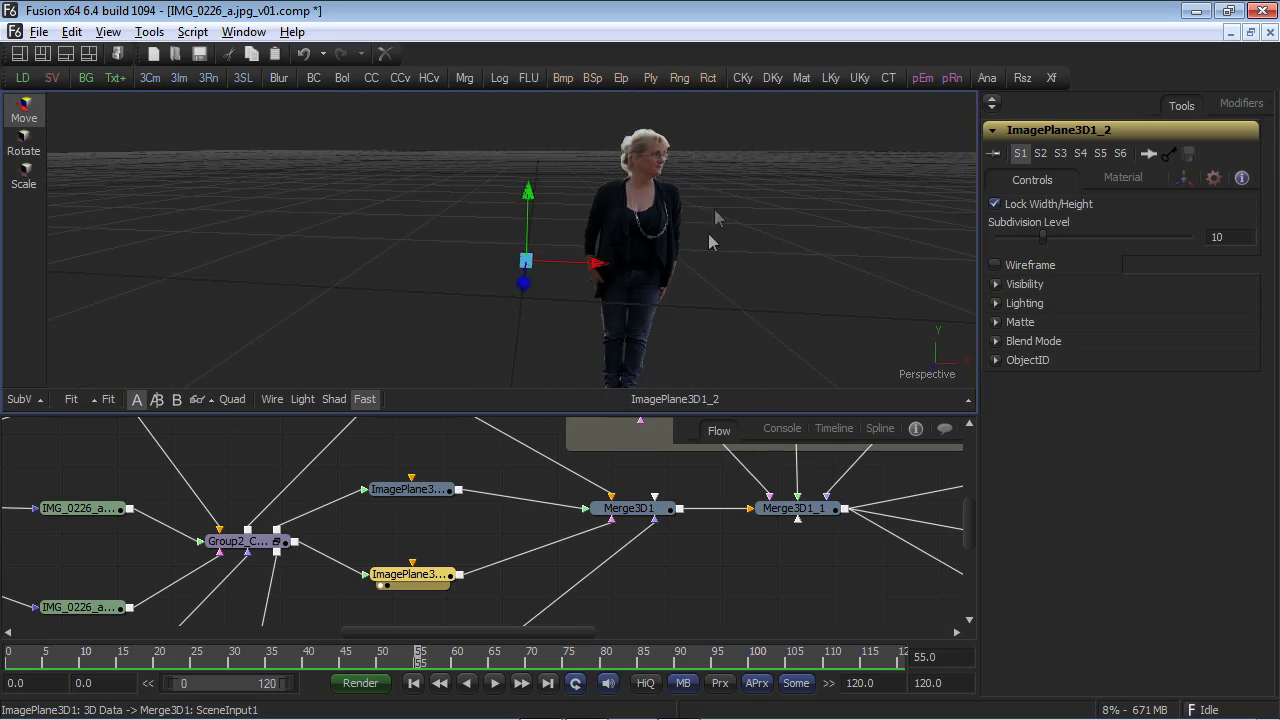
# Step: View the merged 3D scene and examine how its image planes and cameras are arranged
pyautogui.moveTo(517, 572); pyautogui.dragTo(240, 590)
pyautogui.click(324, 542)
pyautogui.moveTo(640, 300); pyautogui.dragTo(659, 280)
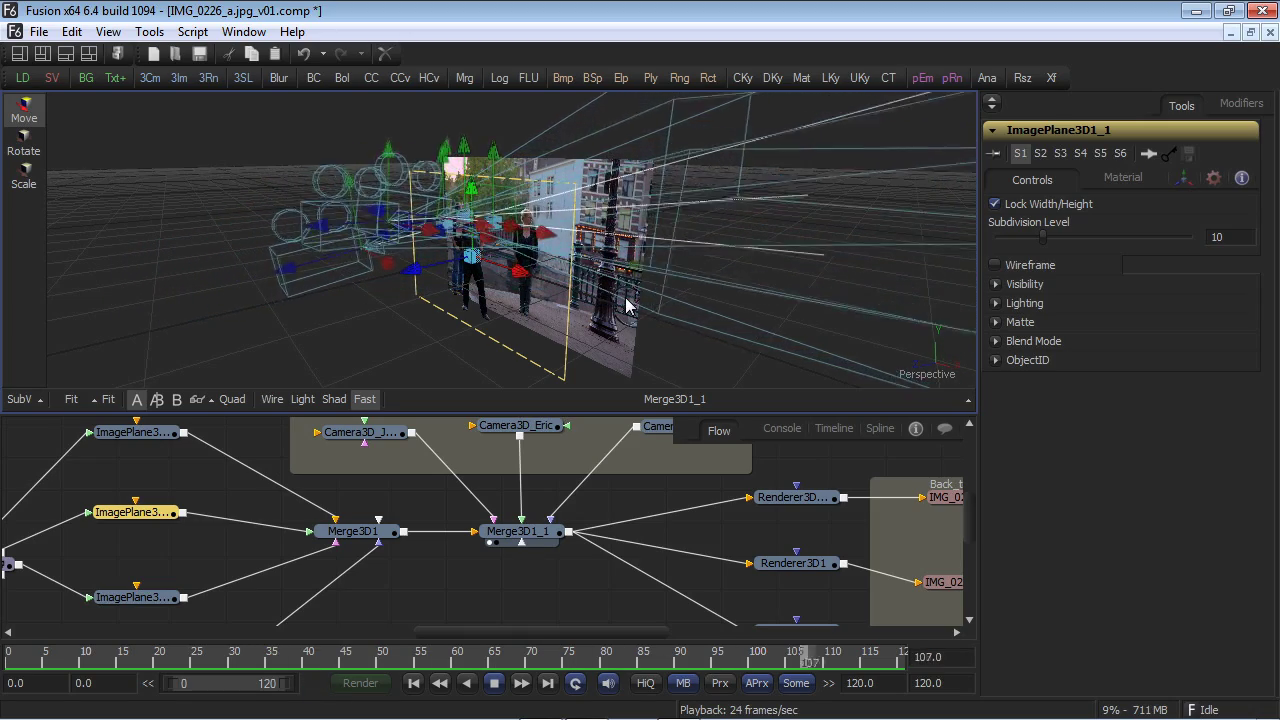
# Step: Preview the animated 3D scene through the individual cameras made for the people in the photo
pyautogui.rightClick(925, 378)
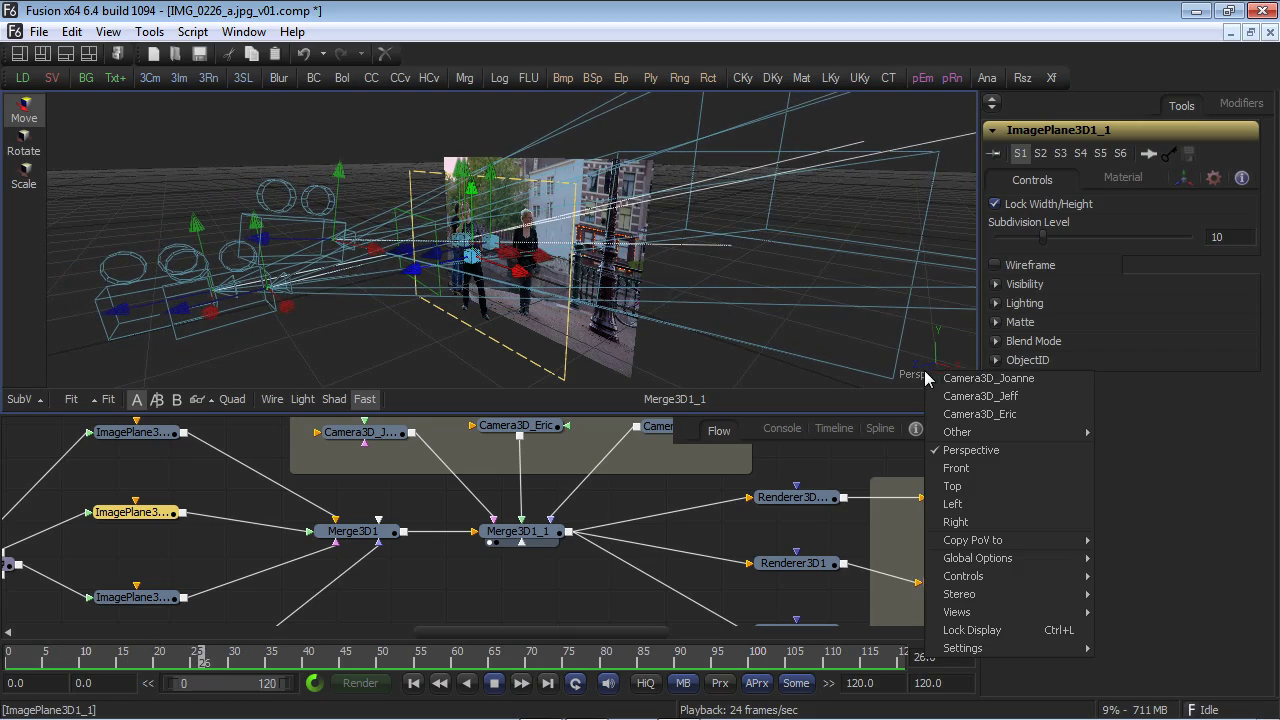
pyautogui.click(948, 396)
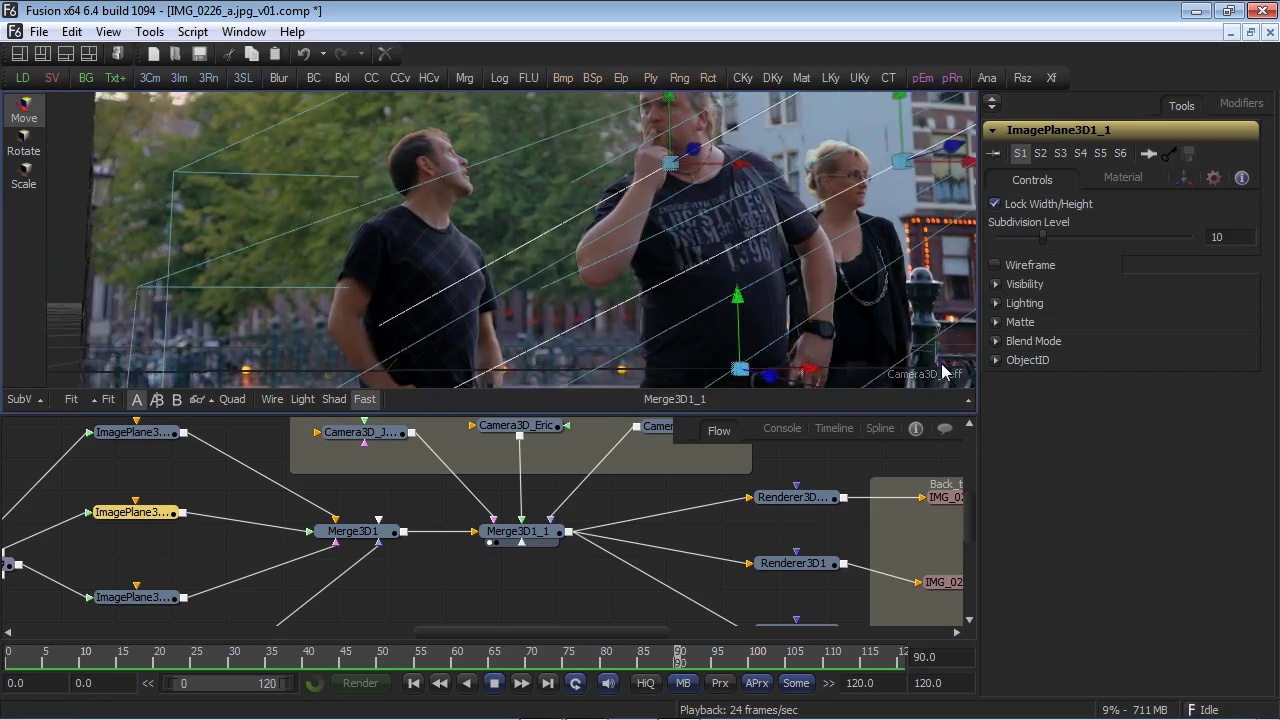
pyautogui.rightClick(940, 373)
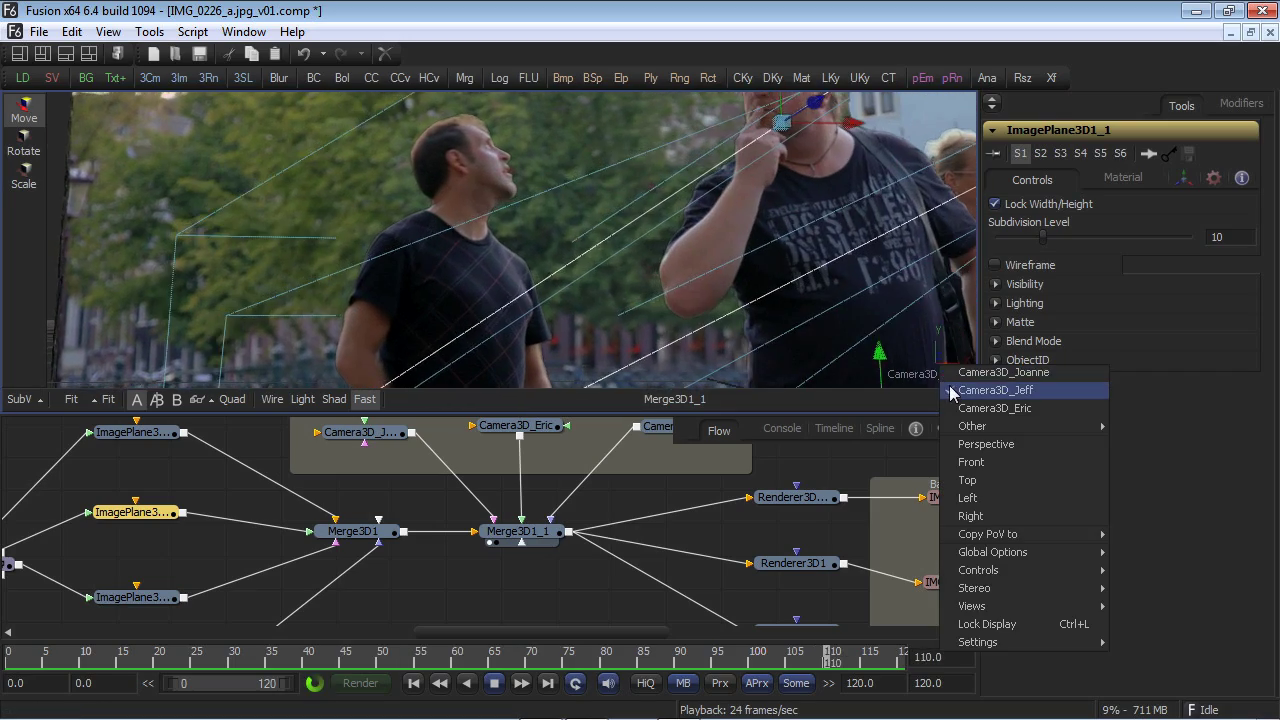
pyautogui.click(958, 408)
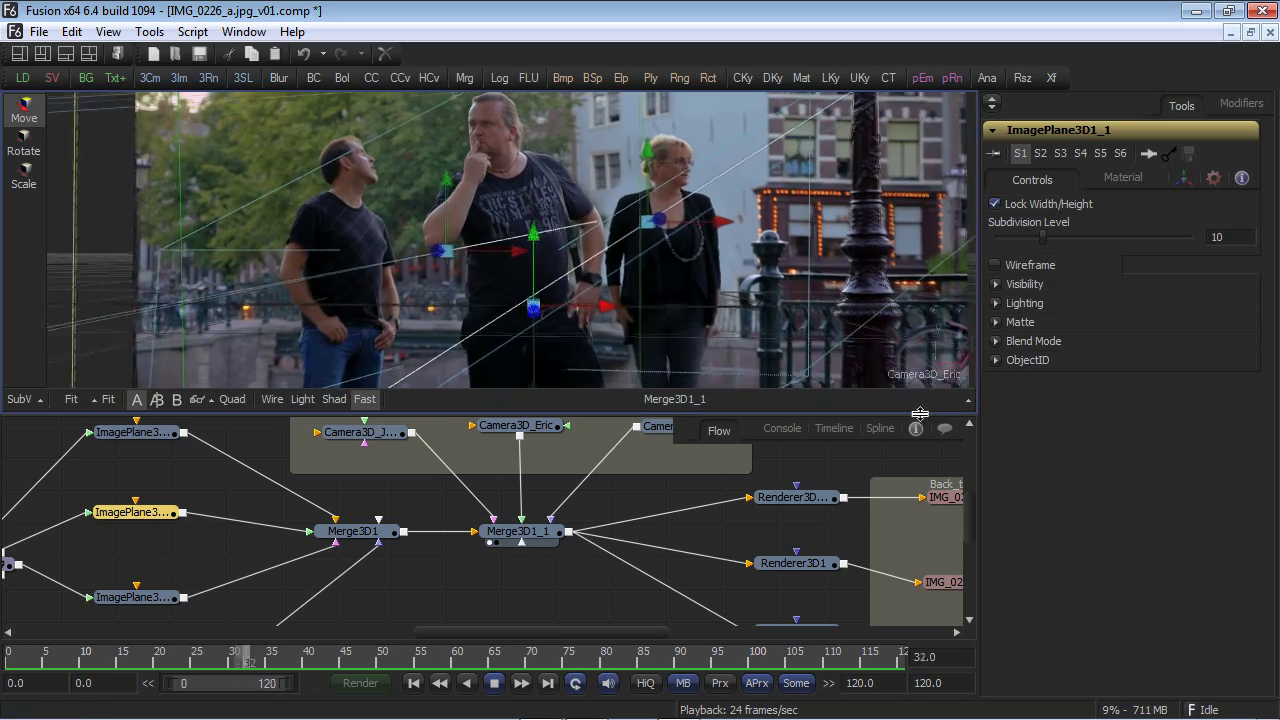
pyautogui.rightClick(930, 380)
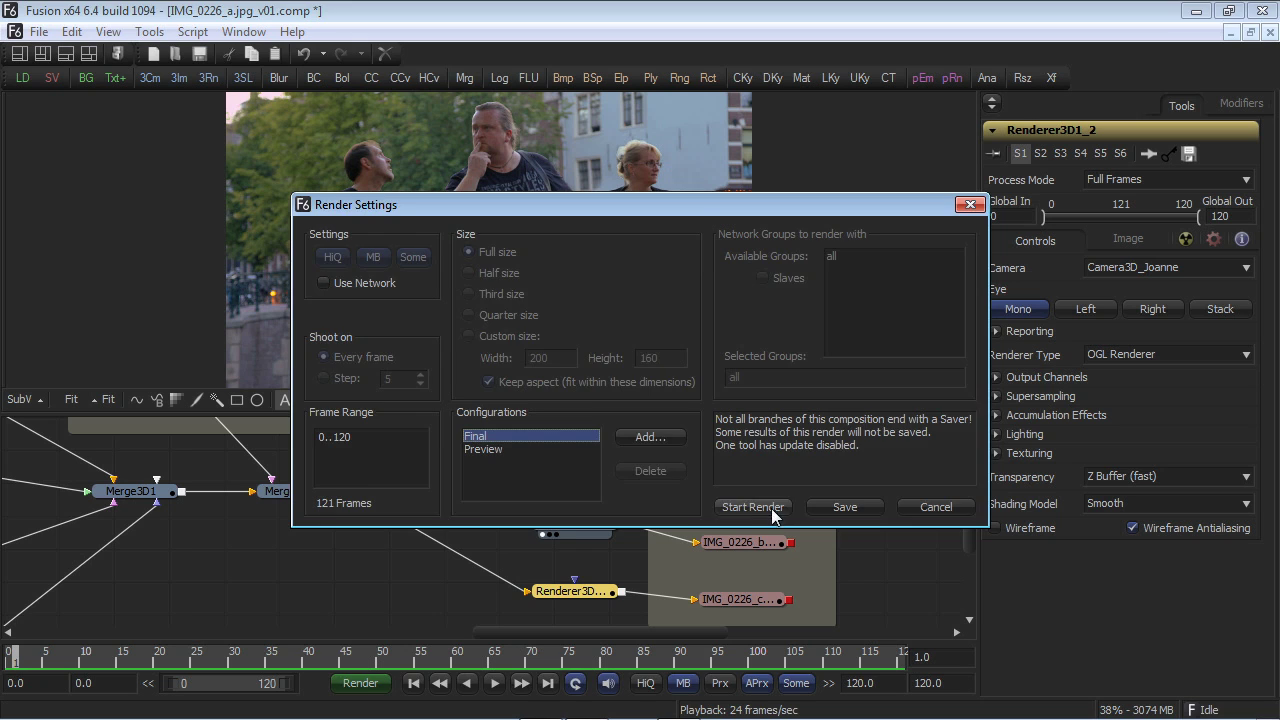
# Step: Render frames 0 to 120 at full size with the Final configuration
pyautogui.click(752, 507)
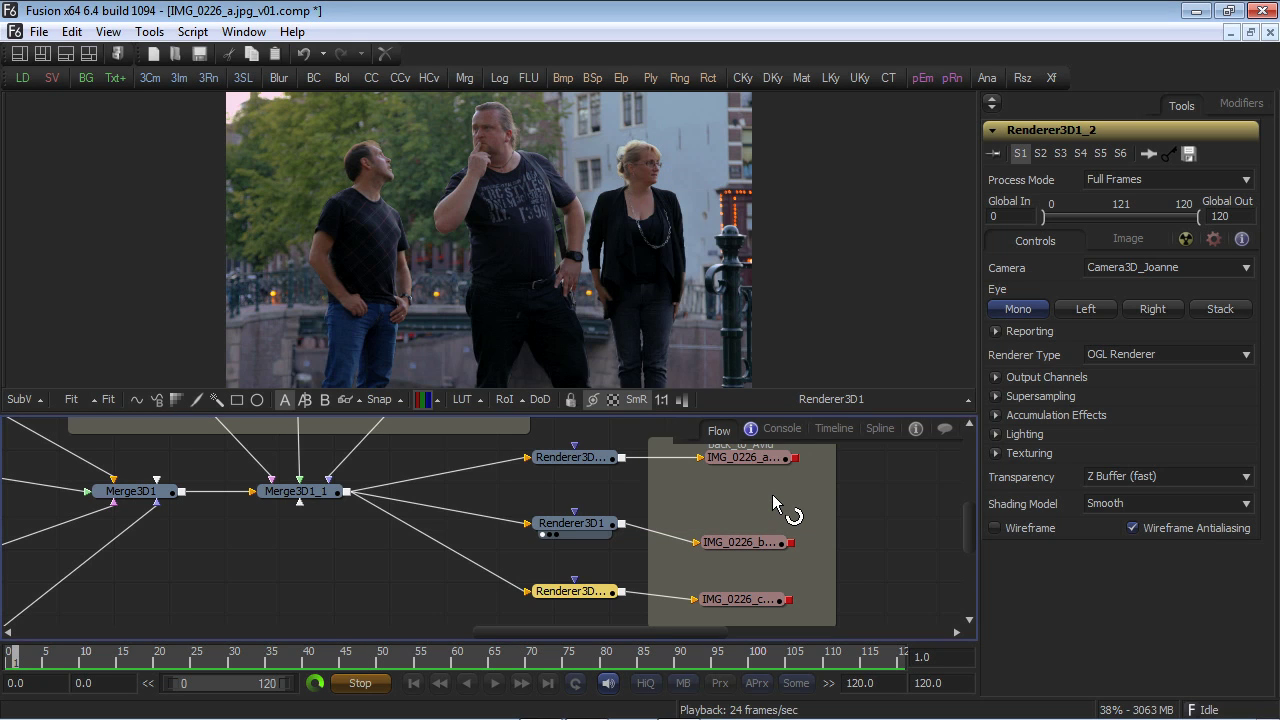
# Step: Switch to Avid Media Composer, close the effect editor and scrub through the second and third rendered IMG_0226_a.jpg clips
pyautogui.hotkey('alt', 'Tab')
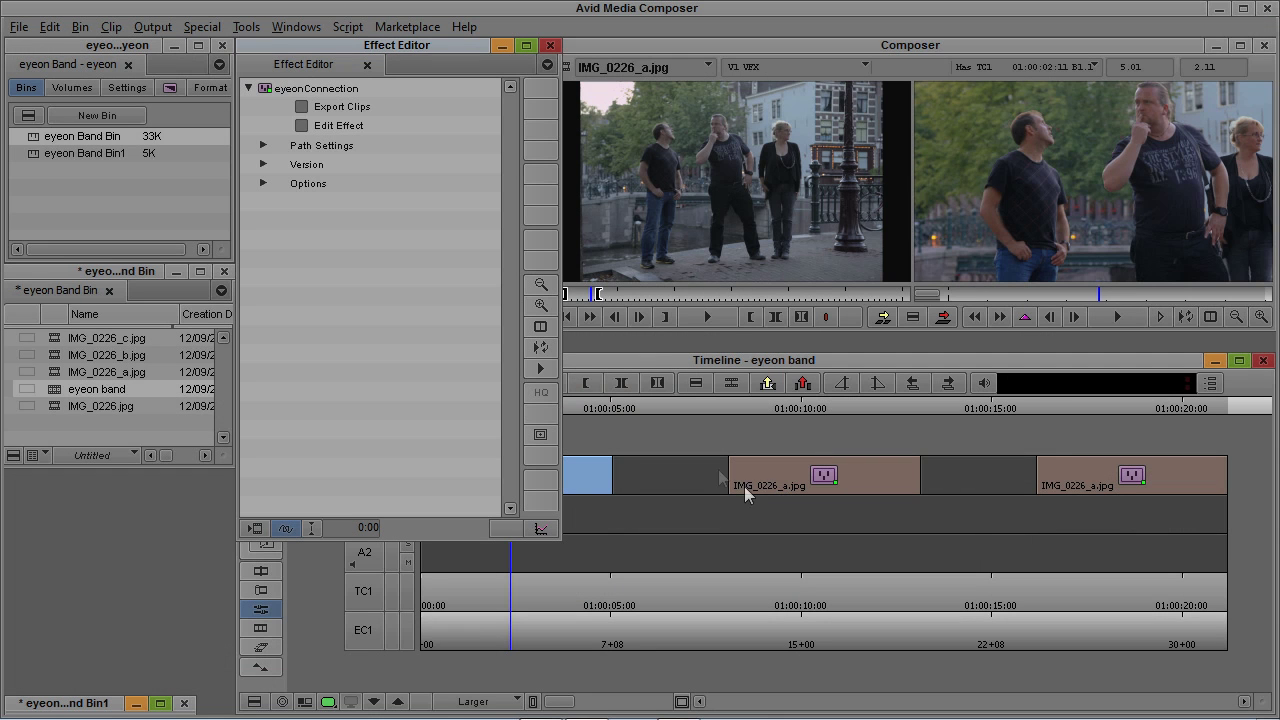
pyautogui.click(553, 46)
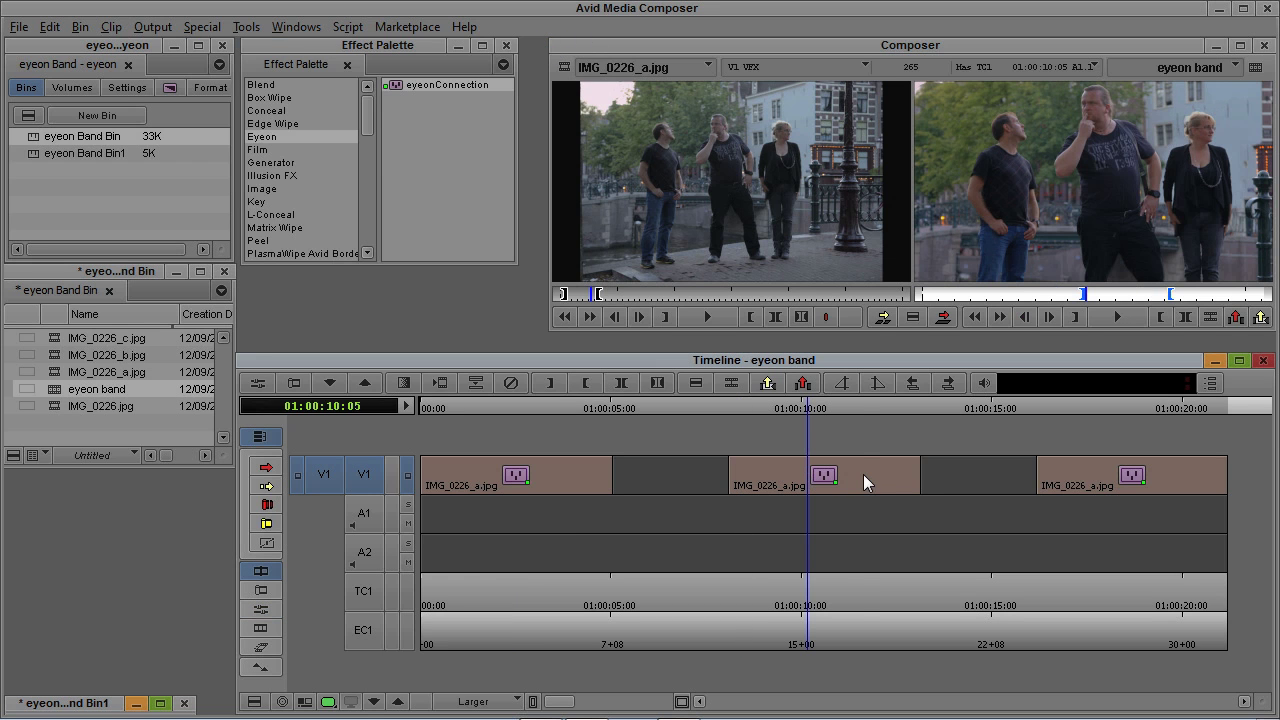
pyautogui.click(896, 478)
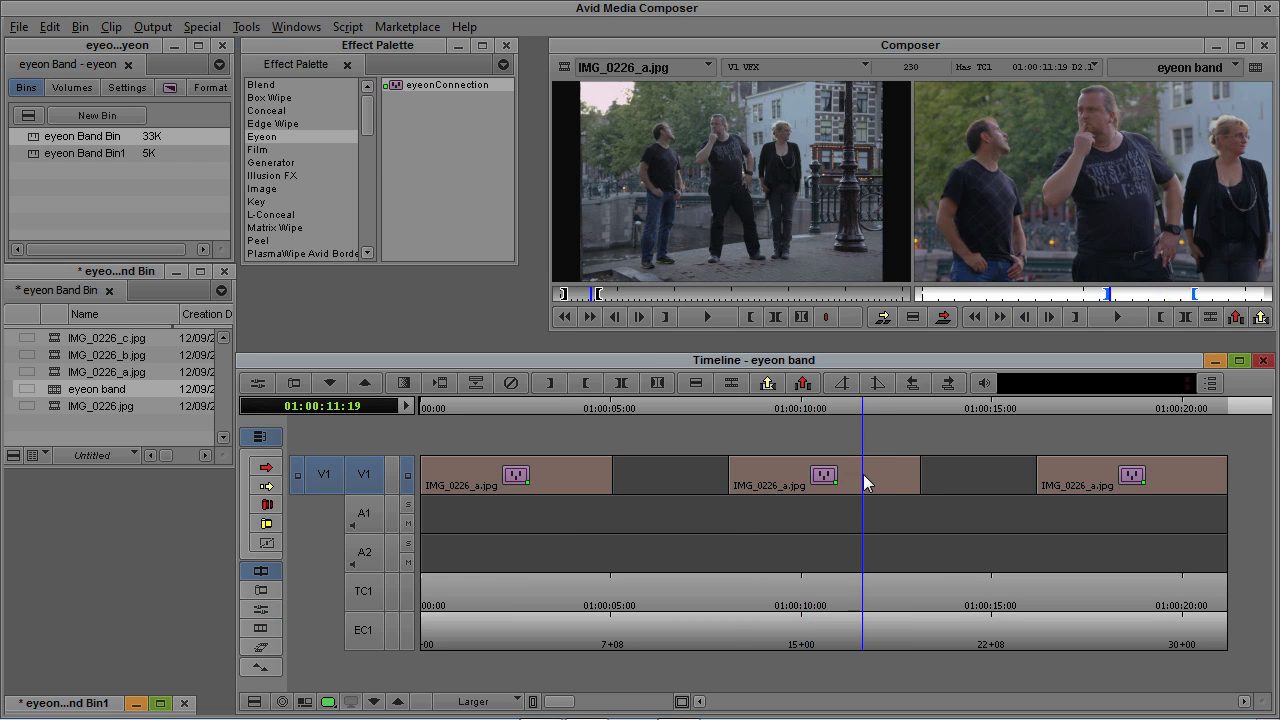
pyautogui.click(1045, 483)
pyautogui.click(1091, 481)
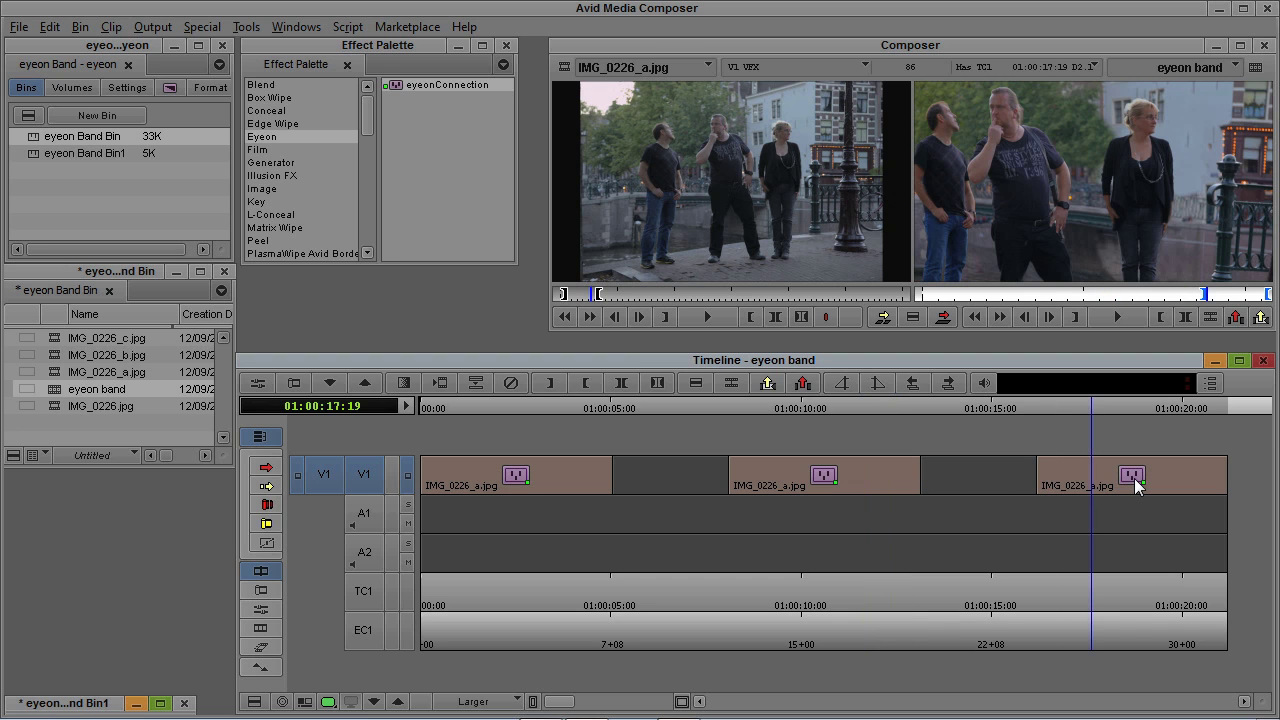
pyautogui.click(1137, 482)
pyautogui.click(1162, 482)
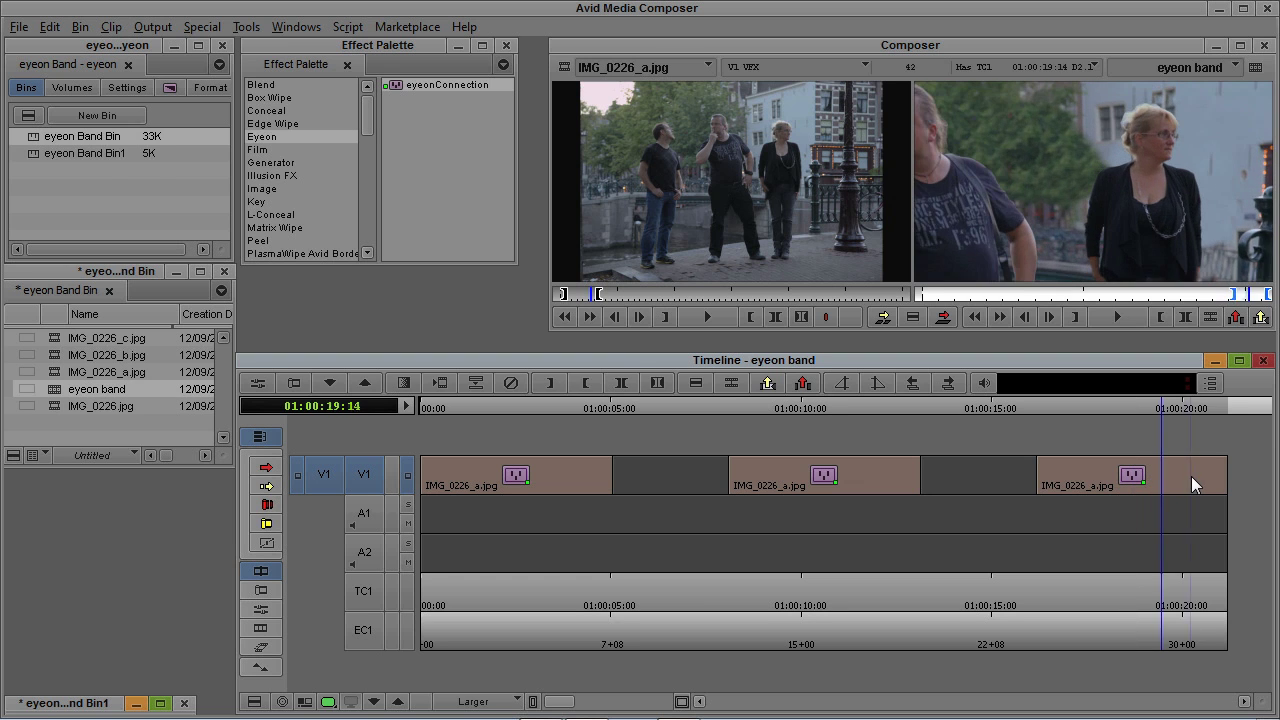
# Step: Play back the eyeon band sequence through its three animated camera shots
pyautogui.click(1117, 317)
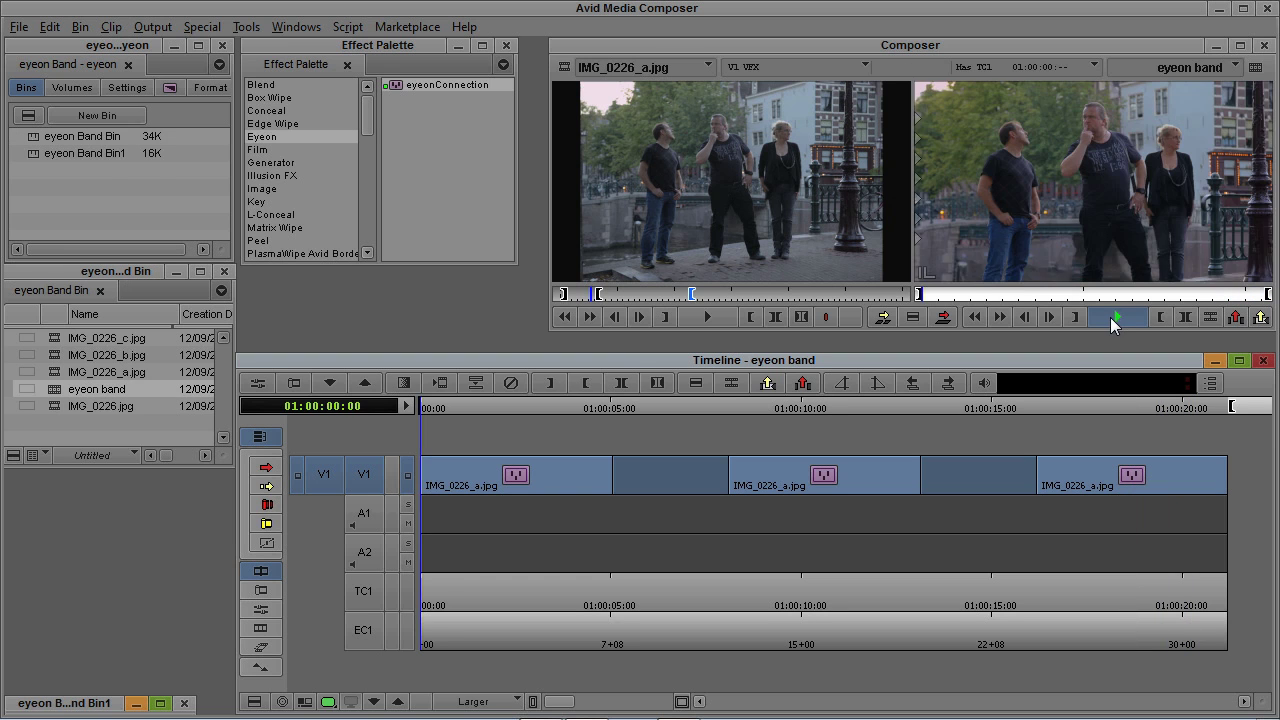
pyautogui.click(741, 482)
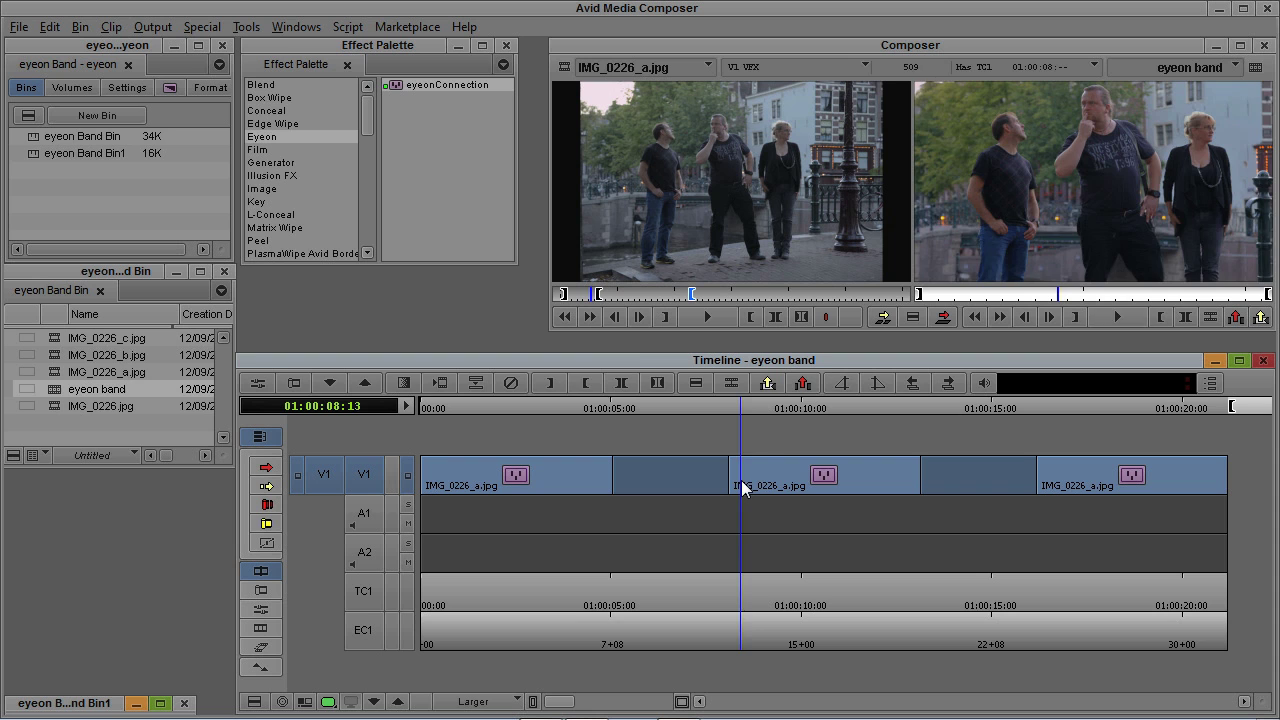
pyautogui.press('space')
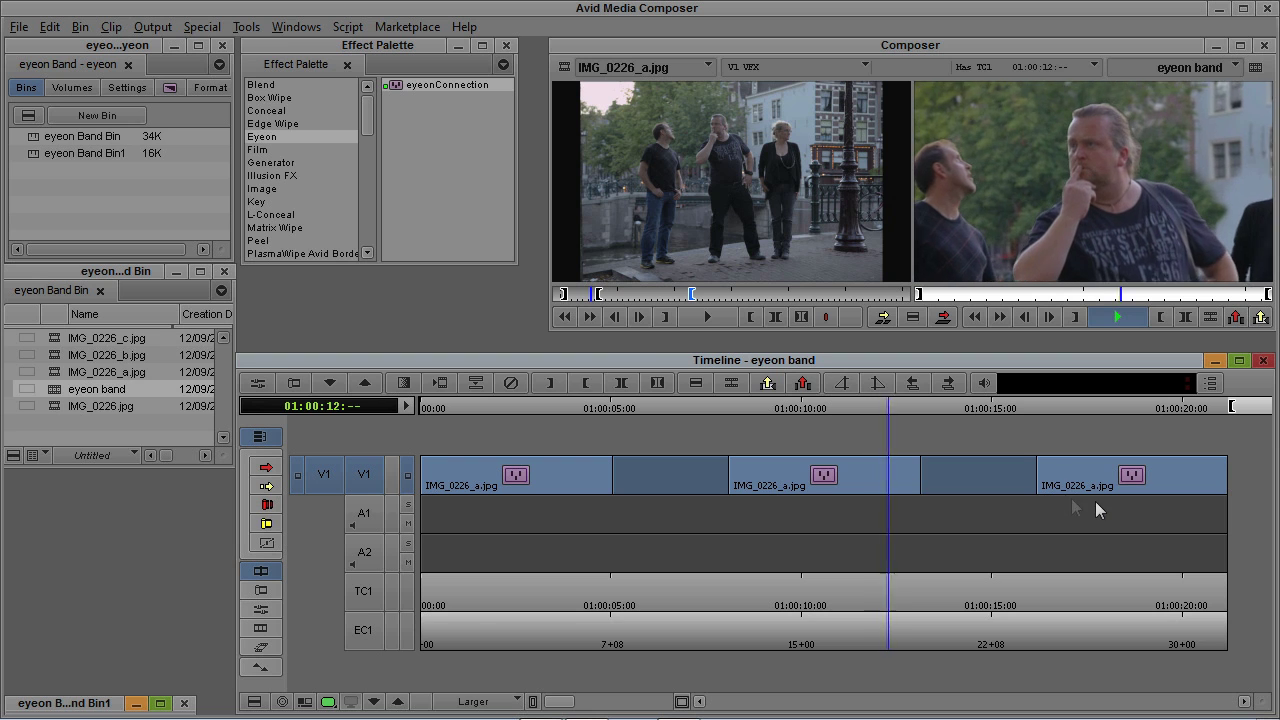
pyautogui.click(1059, 485)
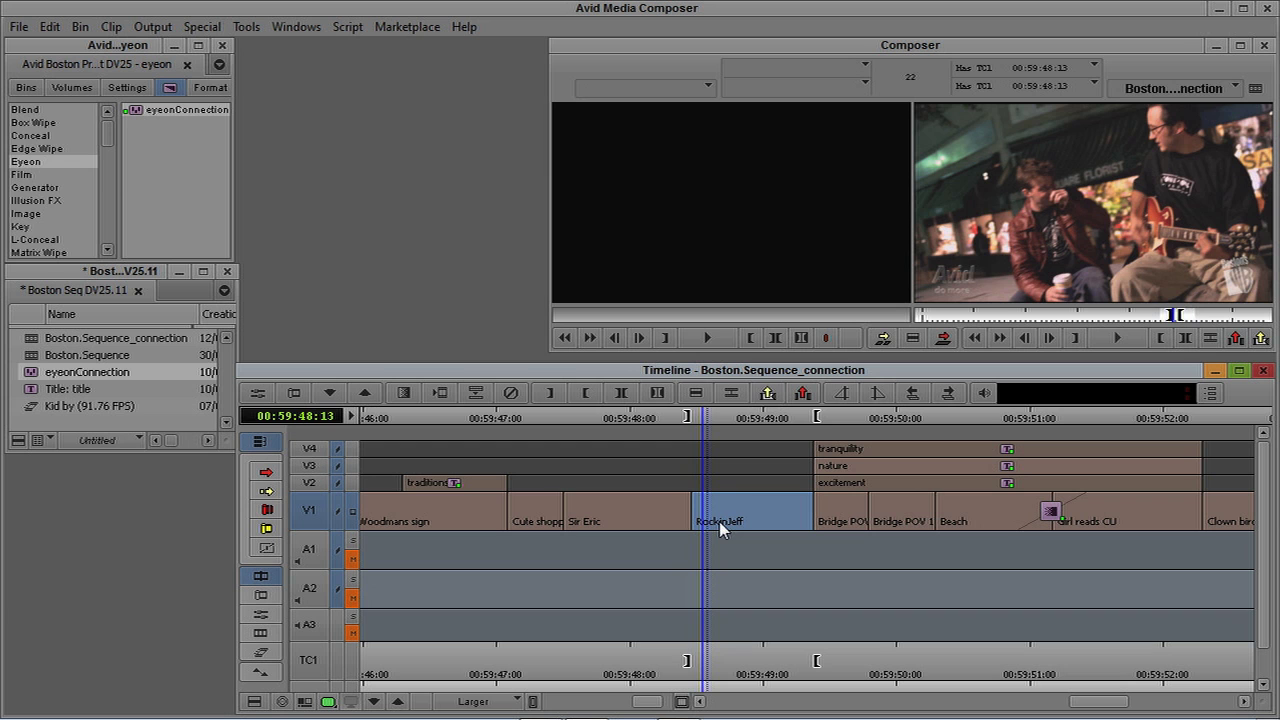
# Step: Apply eyeonConnection with 1 track to the RockinJeff clip on V1 and export the clip to Fusion
pyautogui.press('6')
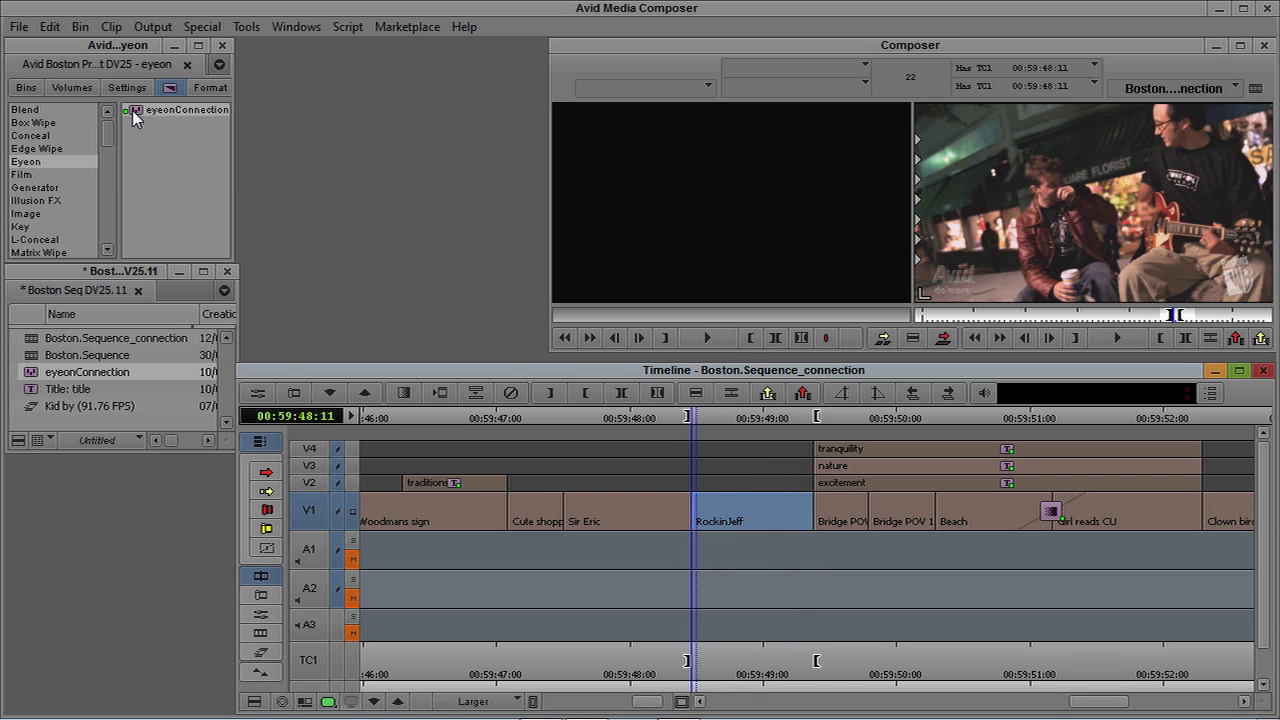
pyautogui.moveTo(134, 112); pyautogui.dragTo(772, 518)
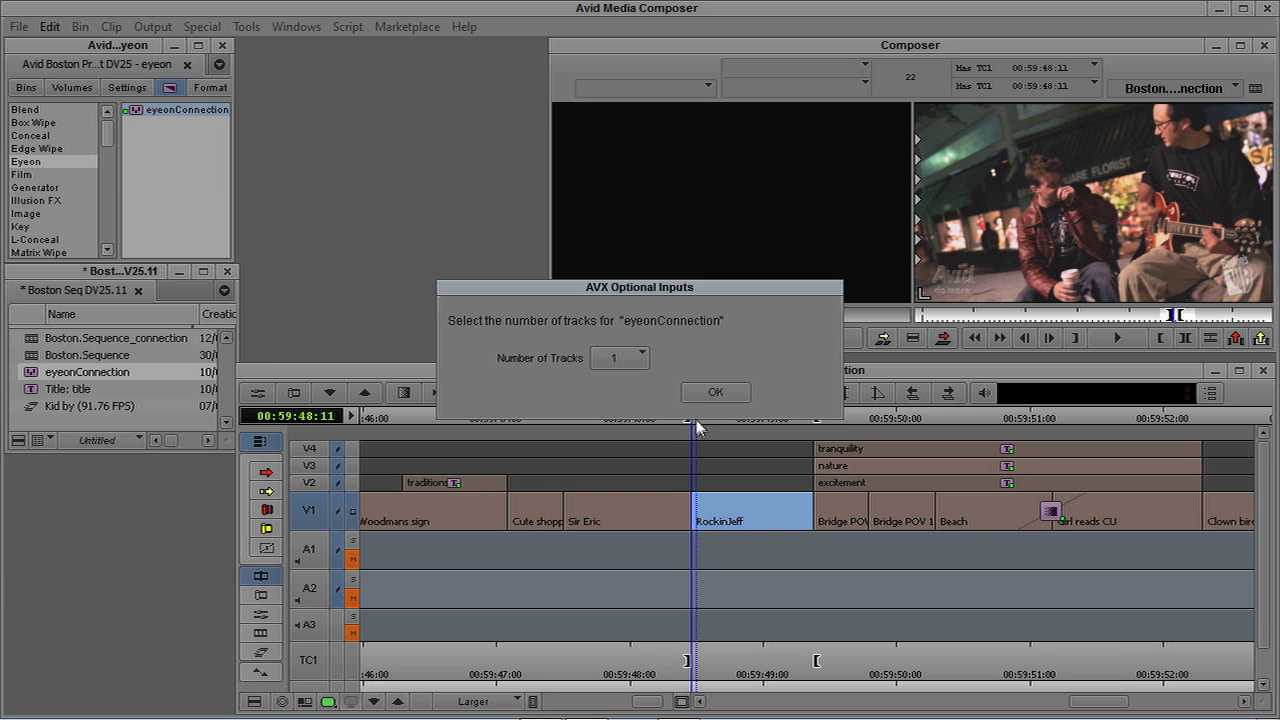
pyautogui.click(710, 396)
pyautogui.click(263, 615)
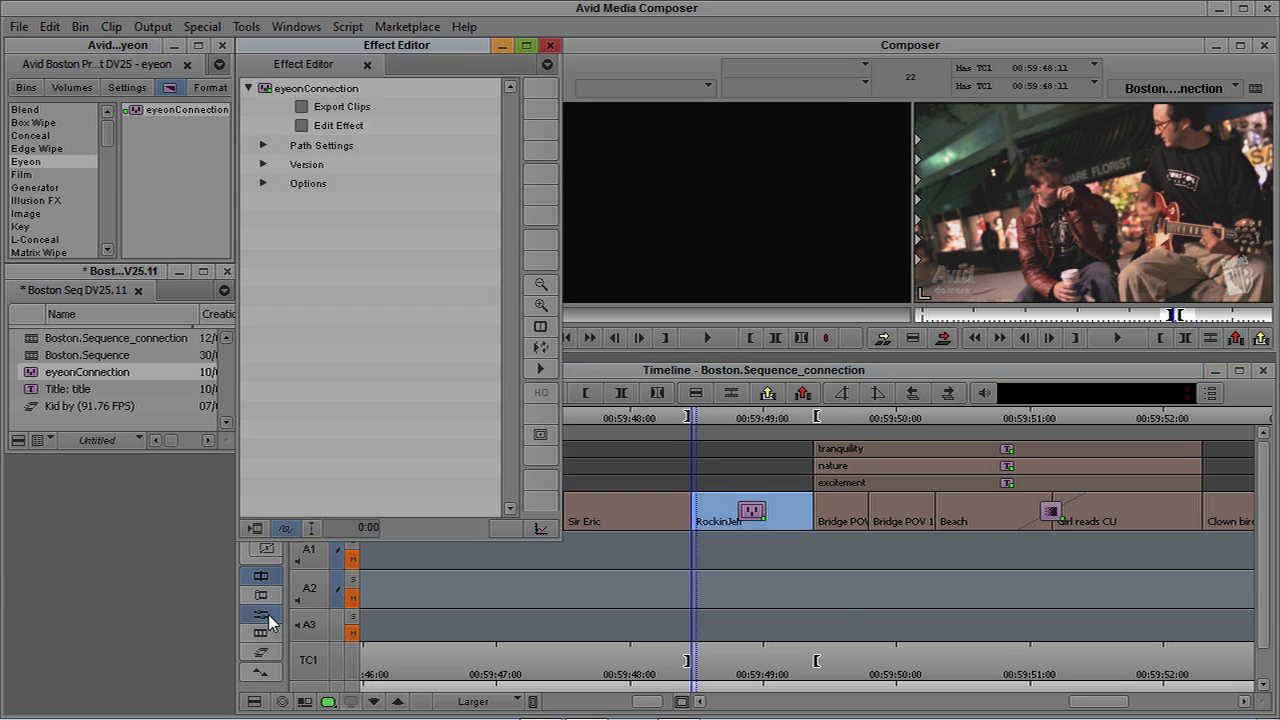
pyautogui.click(301, 105)
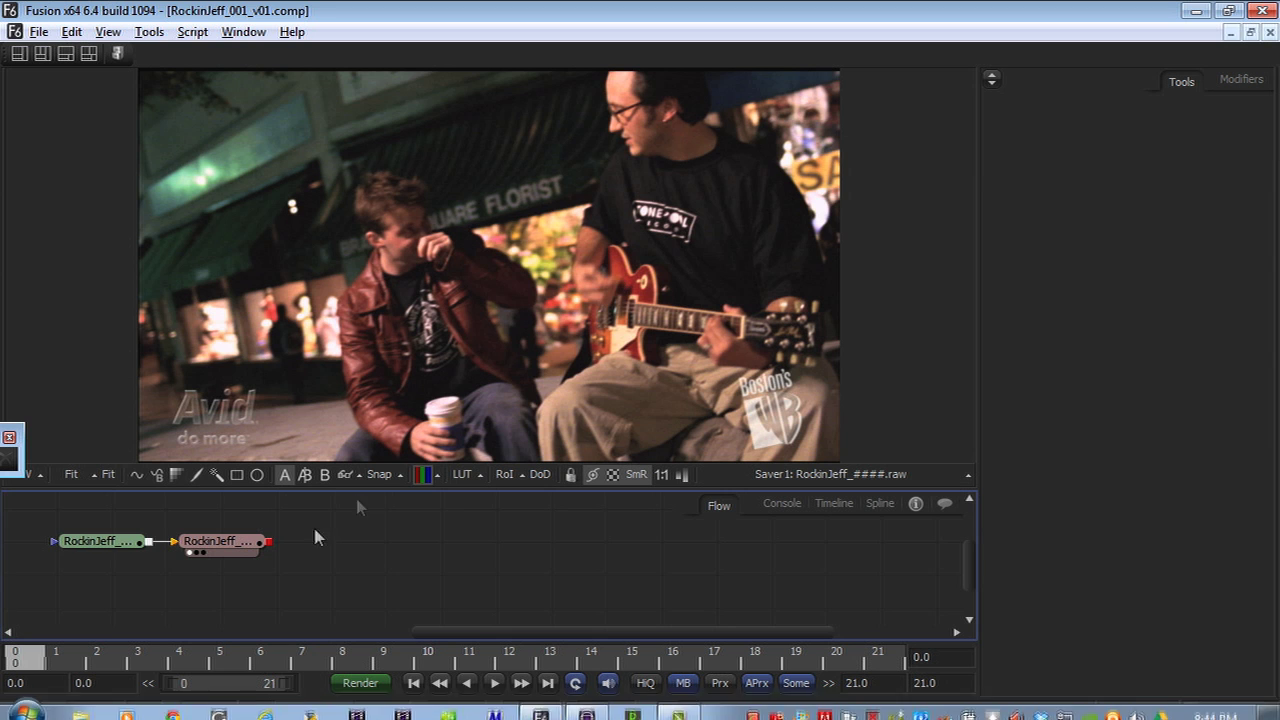
# Step: Play the RockinJeff clip in Fusion and check the loader's frame size and colour depth
pyautogui.moveTo(306, 571); pyautogui.dragTo(597, 580)
pyautogui.press('space')
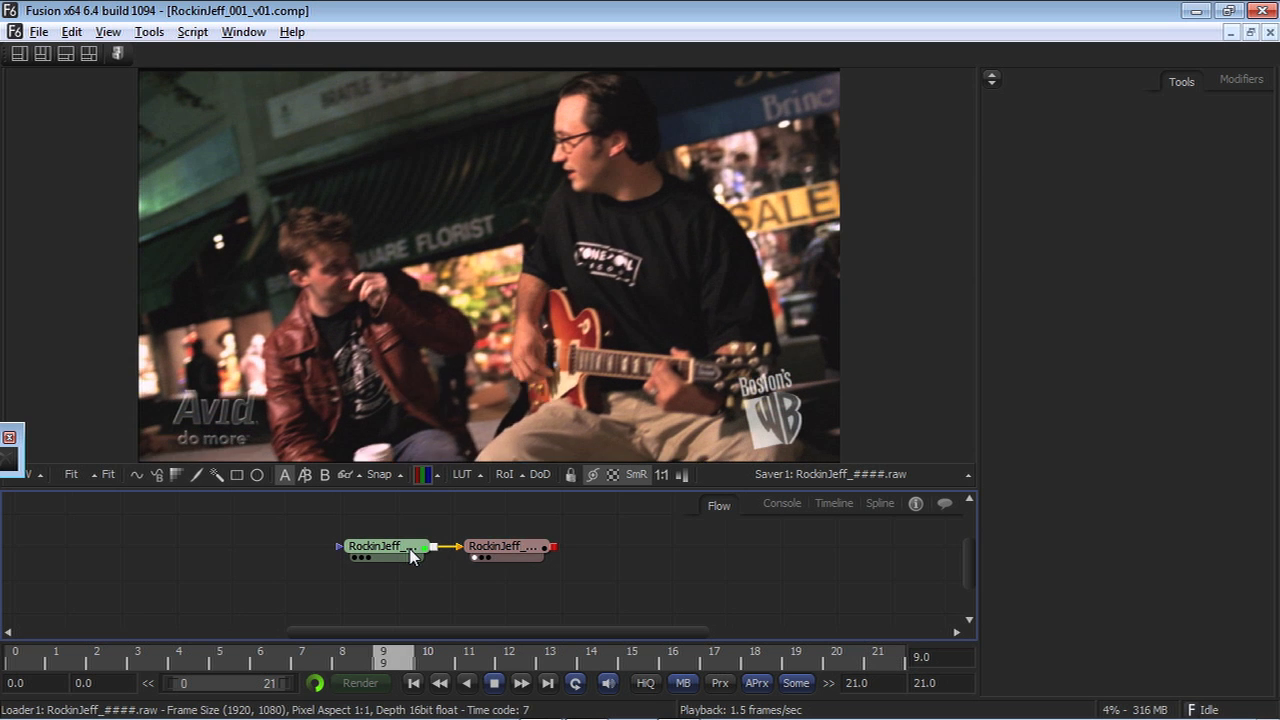
pyautogui.moveTo(412, 556)
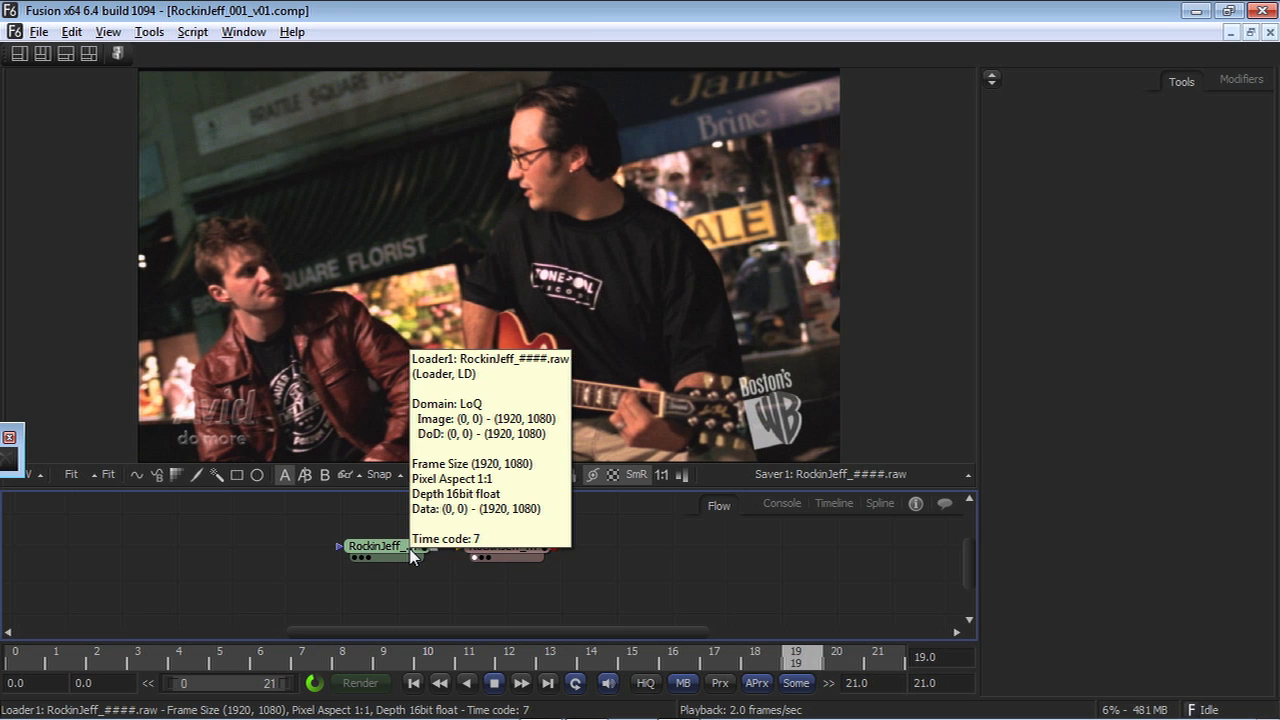
# Step: Insert a Tracker after the RockinJeff loader and track the T-shirt logo in reverse from frame 21 with Best match
pyautogui.click(409, 556)
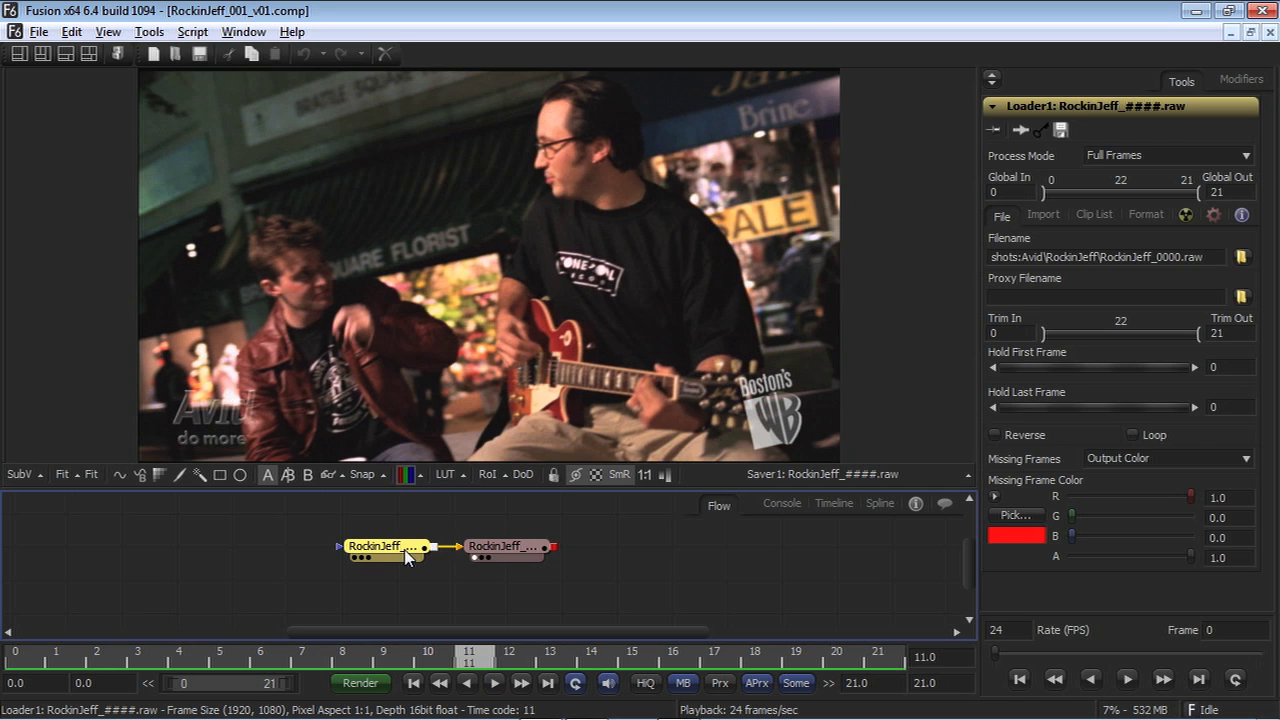
pyautogui.hotkey('ctrl', 'space')
pyautogui.write('tra')
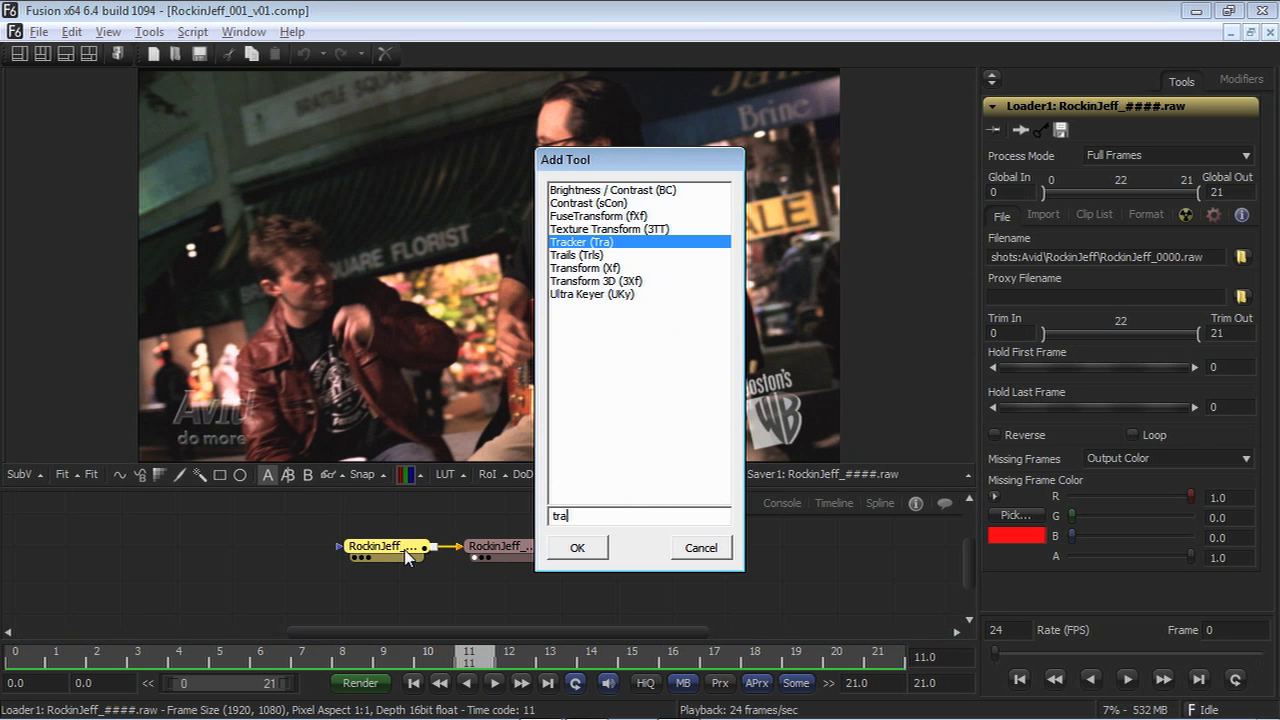
pyautogui.press('Return')
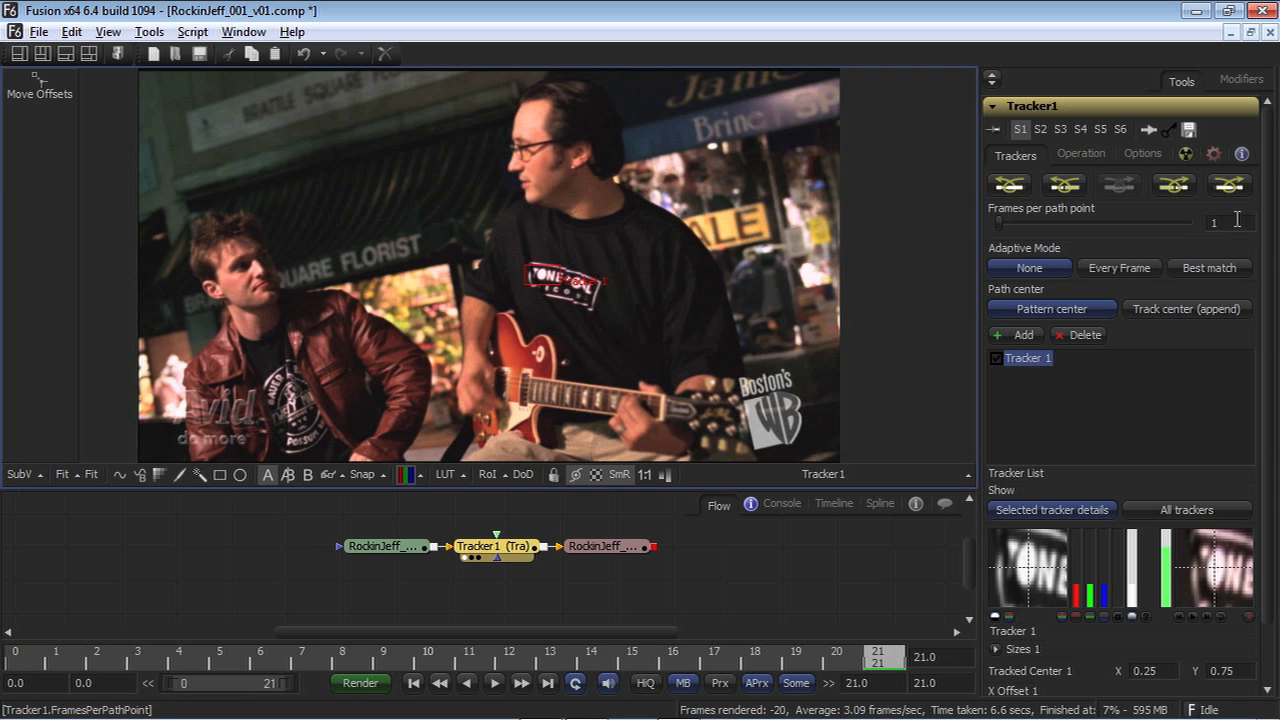
pyautogui.click(1188, 270)
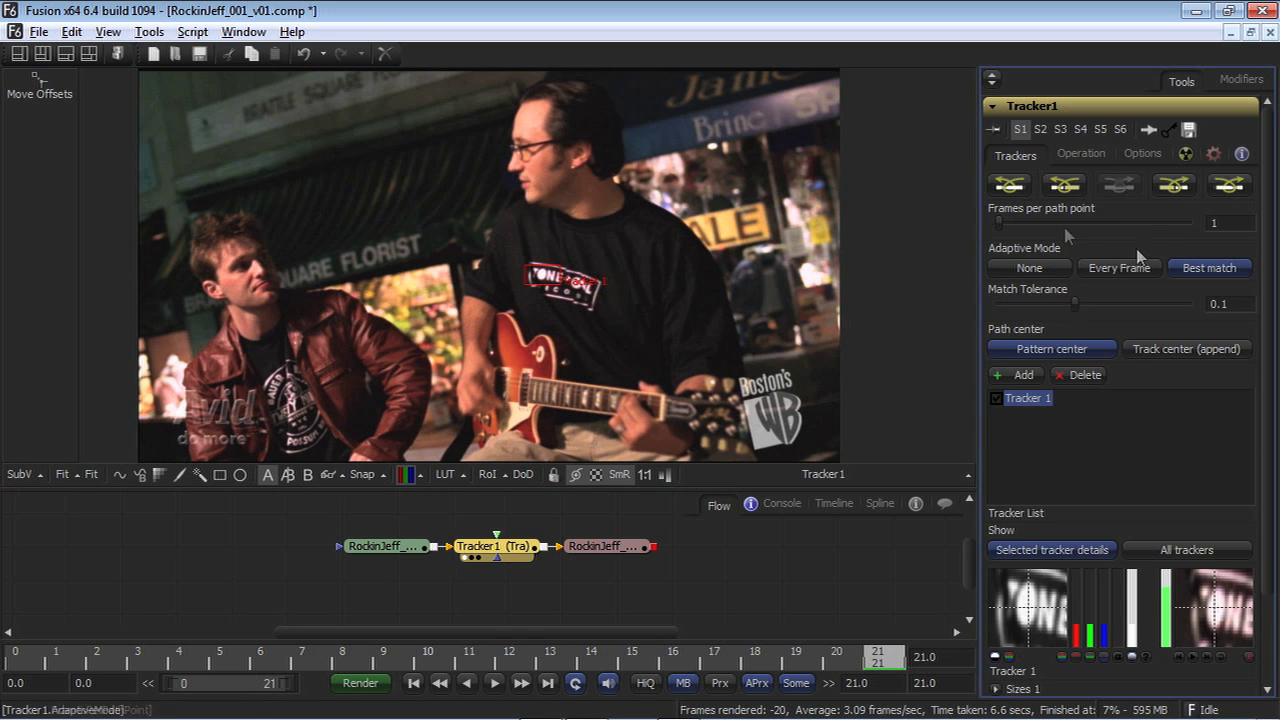
pyautogui.click(1019, 189)
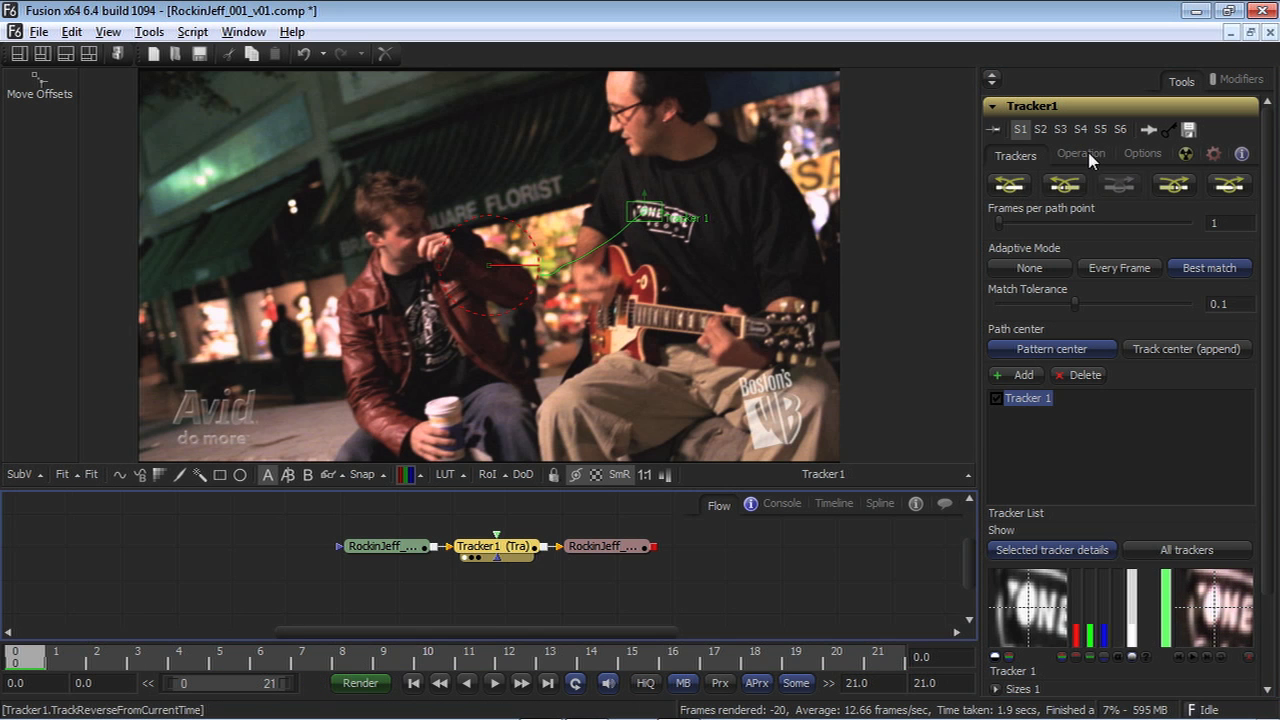
# Step: Set the tracker's operation to Match Move and play the stabilized shot
pyautogui.click(1085, 155)
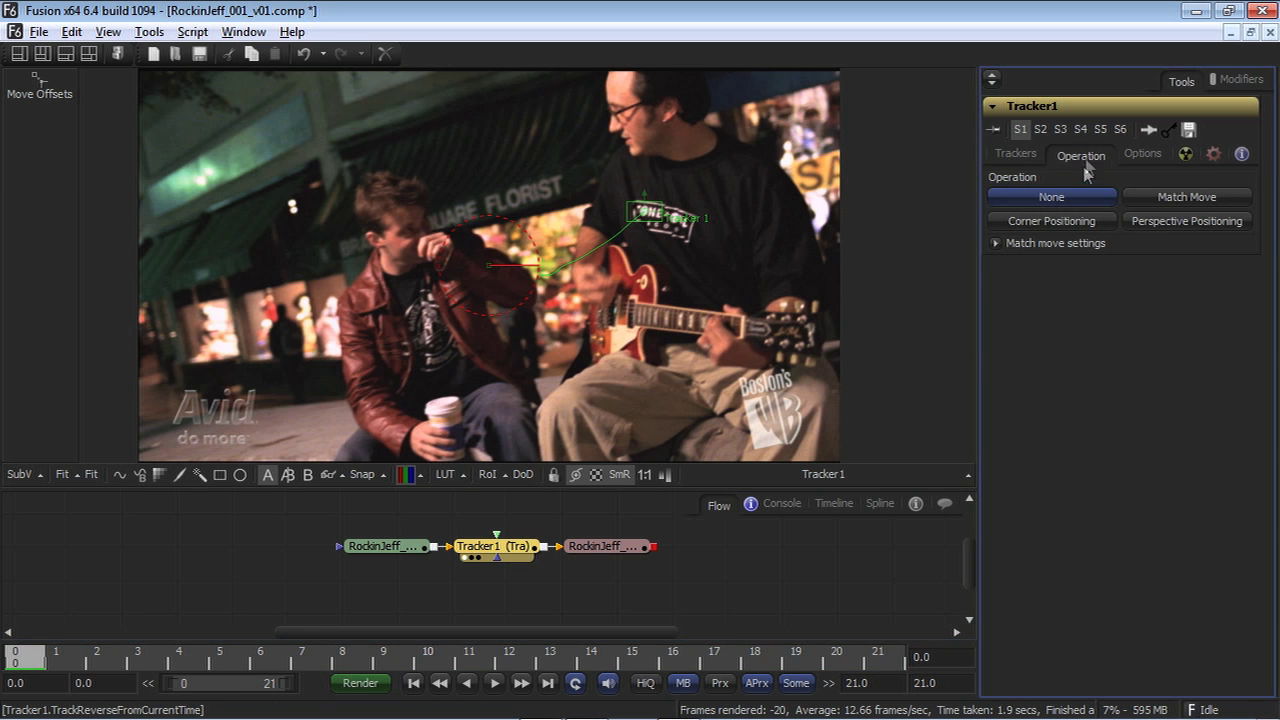
pyautogui.click(1137, 200)
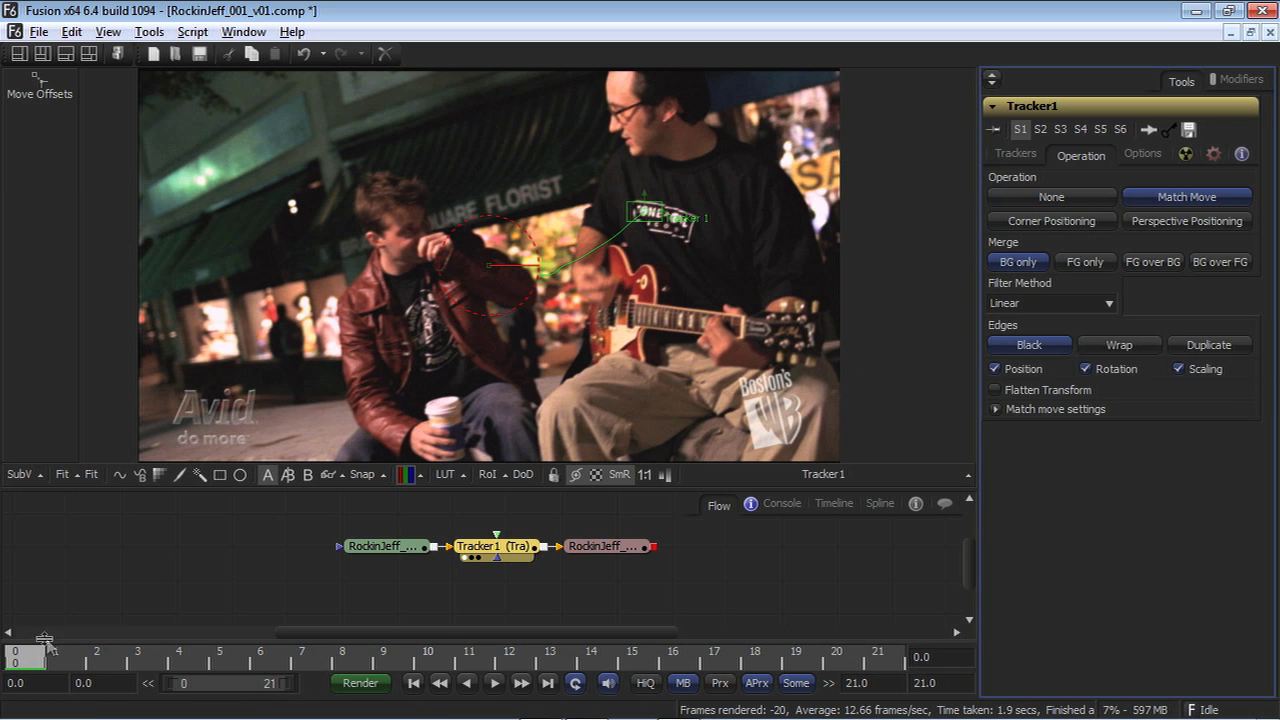
pyautogui.press('space')
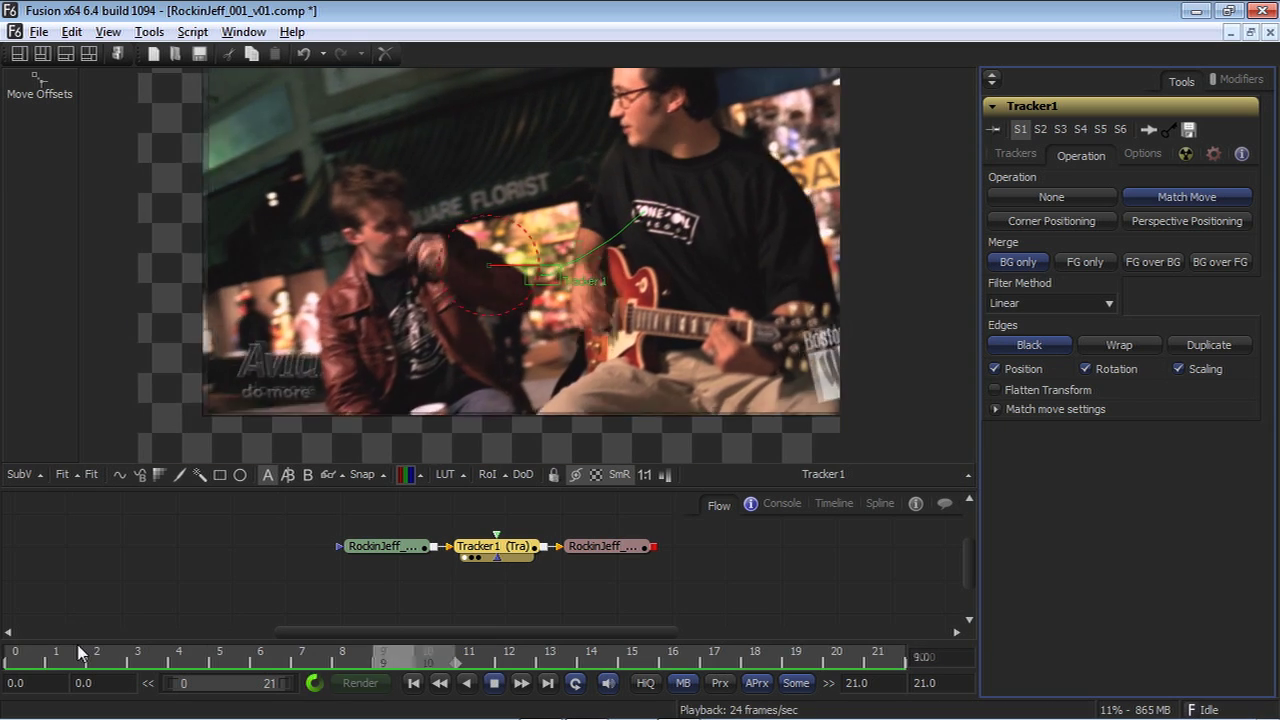
# Step: Draw a polygon mask around the logo on the guitarist's T-shirt at frame 0
pyautogui.click(120, 474)
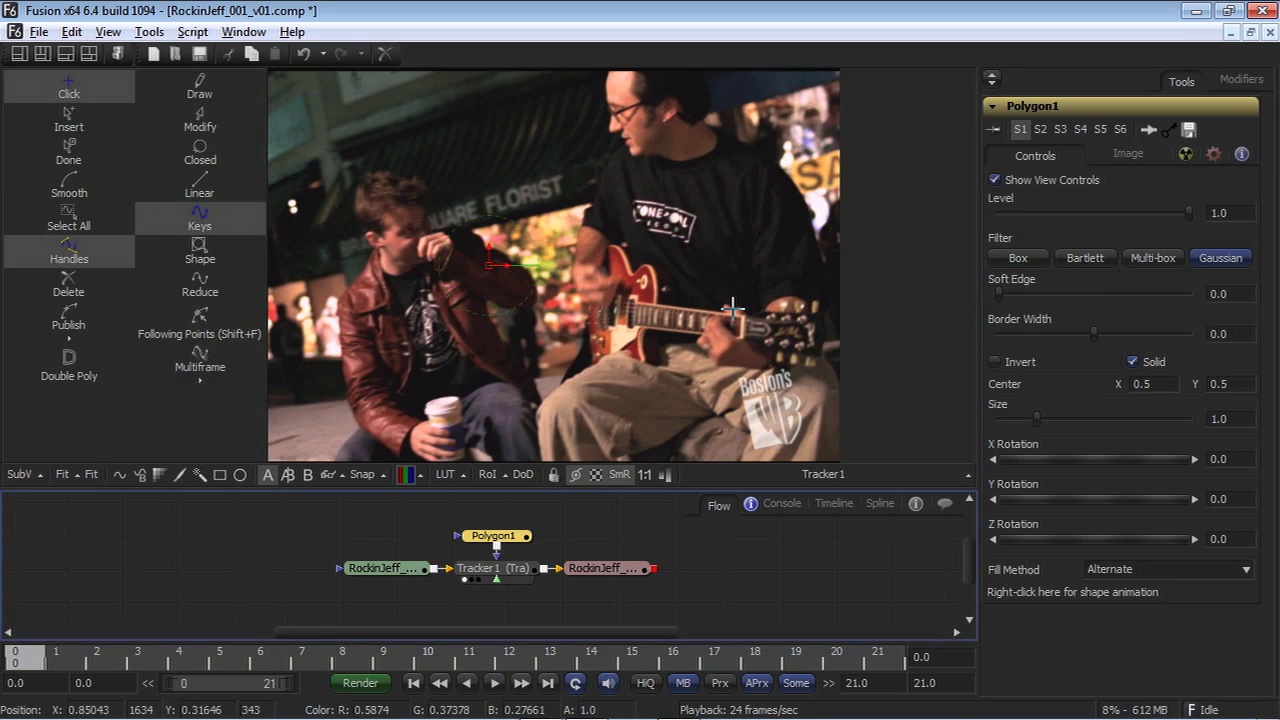
pyautogui.click(622, 200)
pyautogui.click(634, 188)
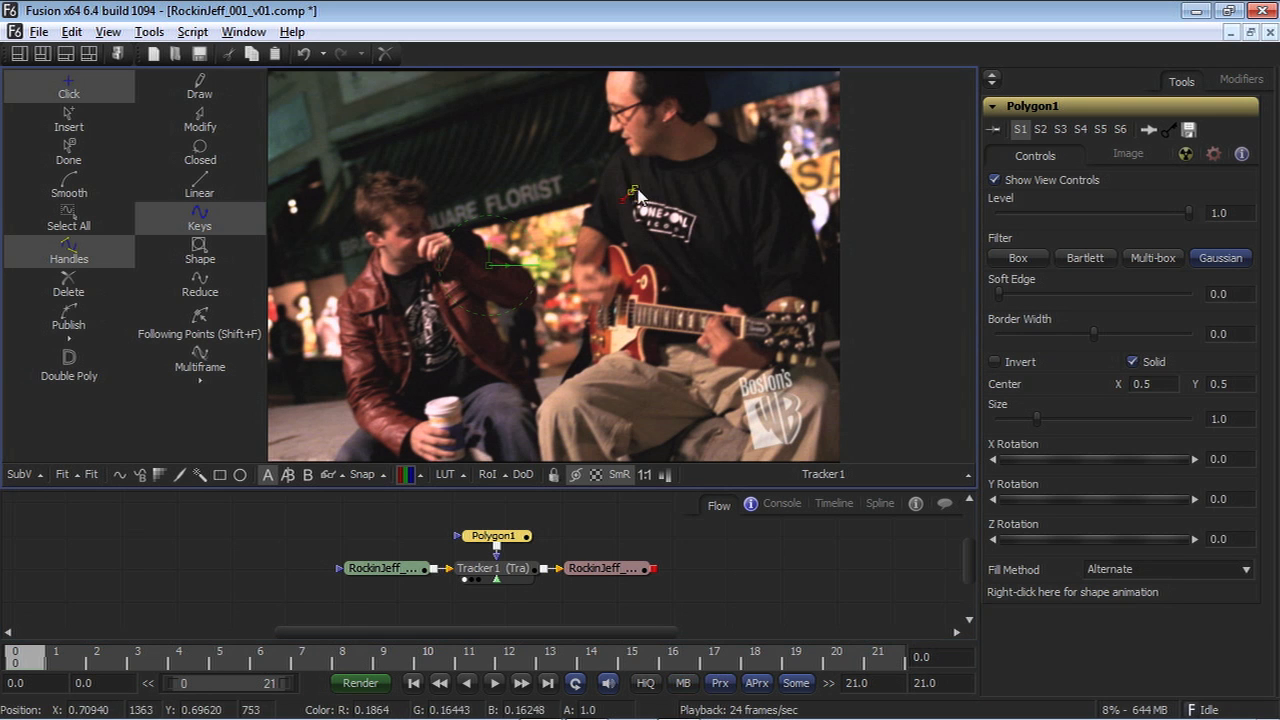
pyautogui.click(695, 202)
pyautogui.click(705, 238)
pyautogui.click(681, 257)
pyautogui.click(635, 242)
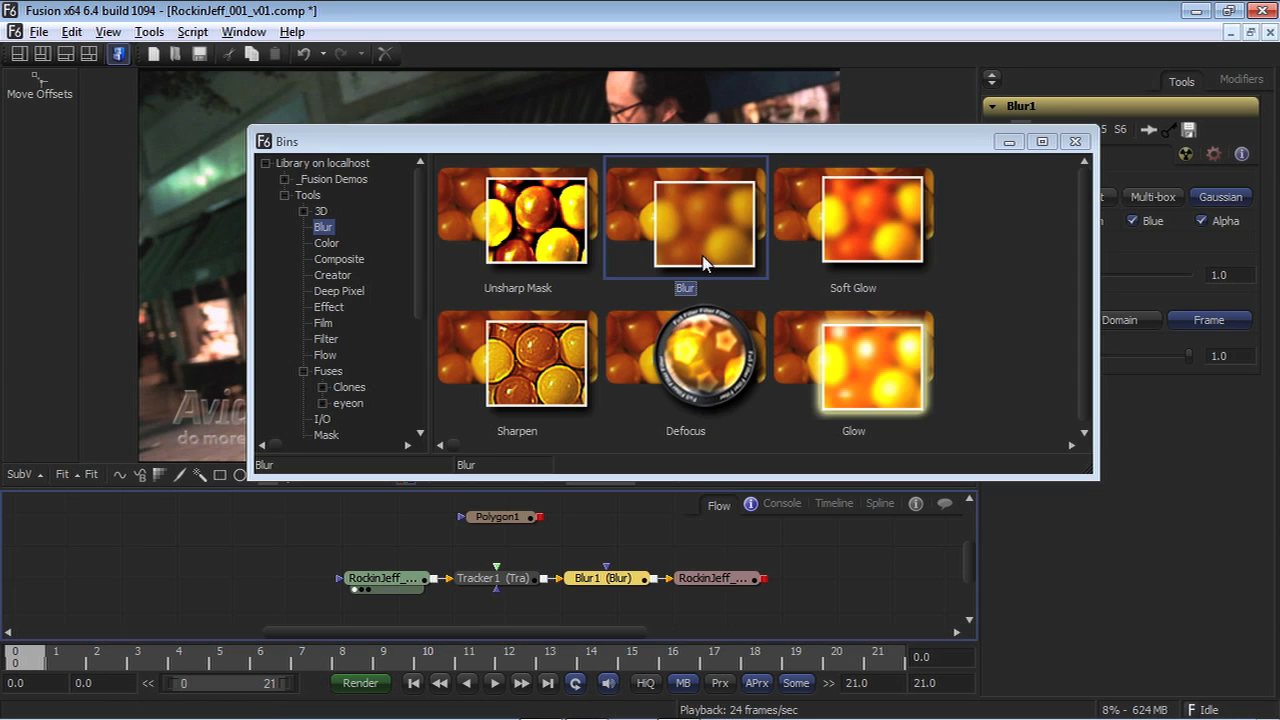
# Step: Set the size of the Blur after the Tracker to about 7.85 and limit it with the polygon mask
pyautogui.click(1073, 142)
pyautogui.moveTo(1000, 285); pyautogui.dragTo(1013, 281)
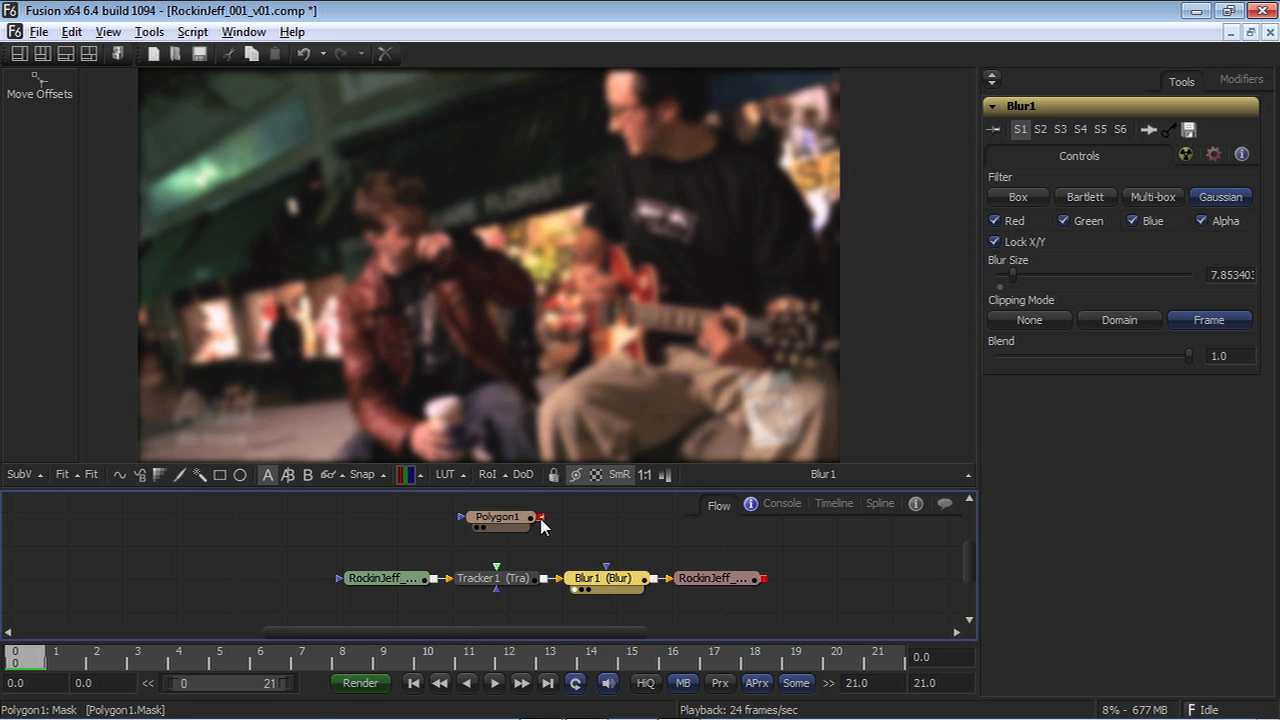
pyautogui.moveTo(540, 518); pyautogui.dragTo(604, 586)
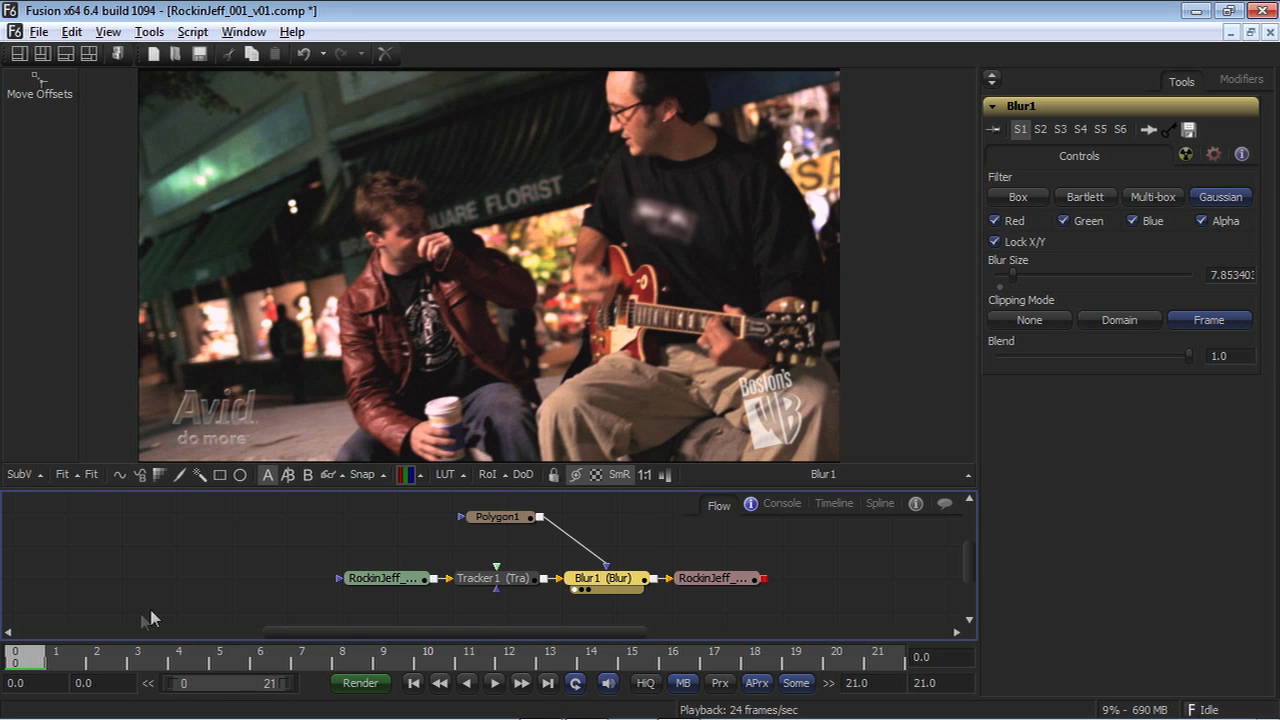
# Step: At frame 21, reshape the upper edge of the polygon mask around the blurred T-shirt logo
pyautogui.click(887, 660)
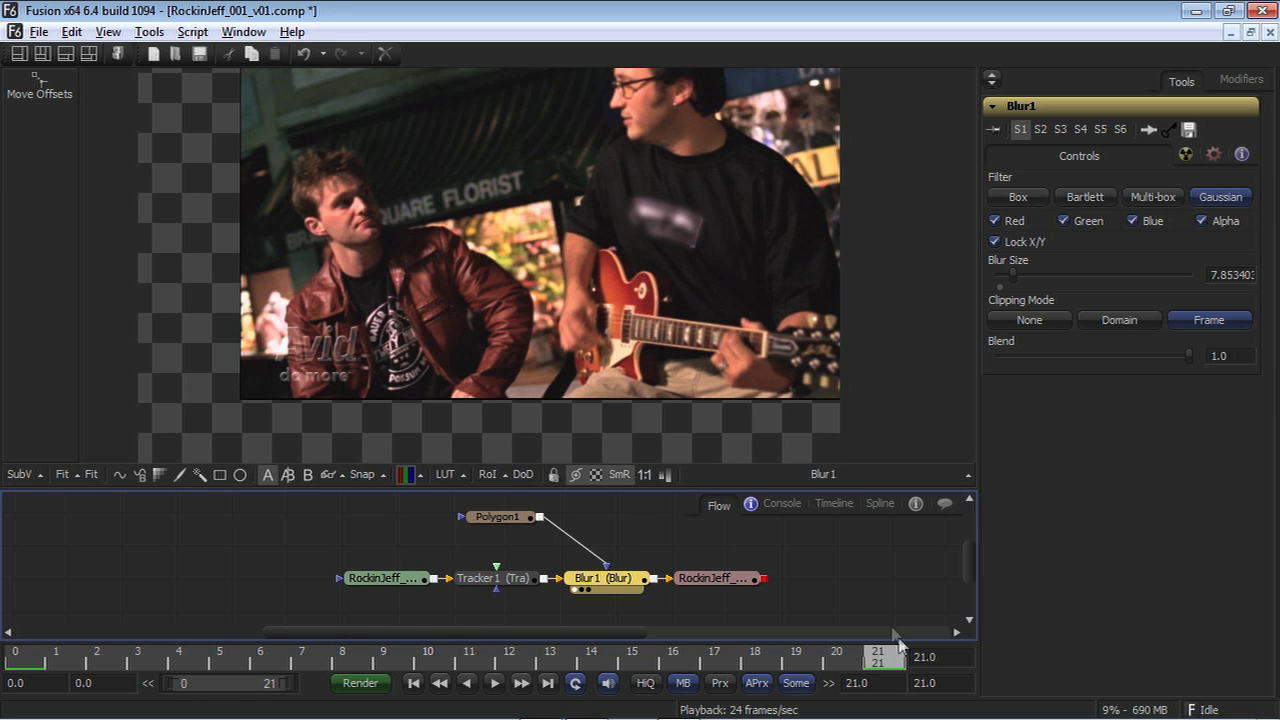
pyautogui.click(497, 519)
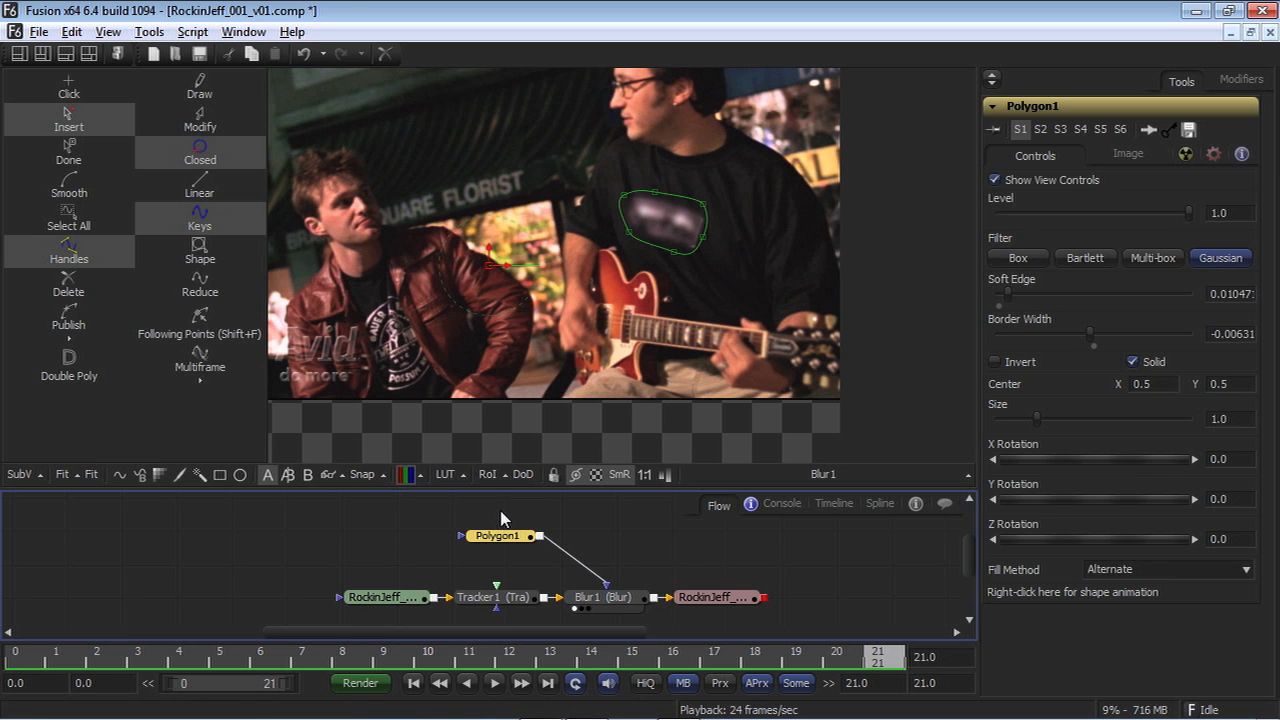
pyautogui.moveTo(600, 180); pyautogui.dragTo(706, 205)
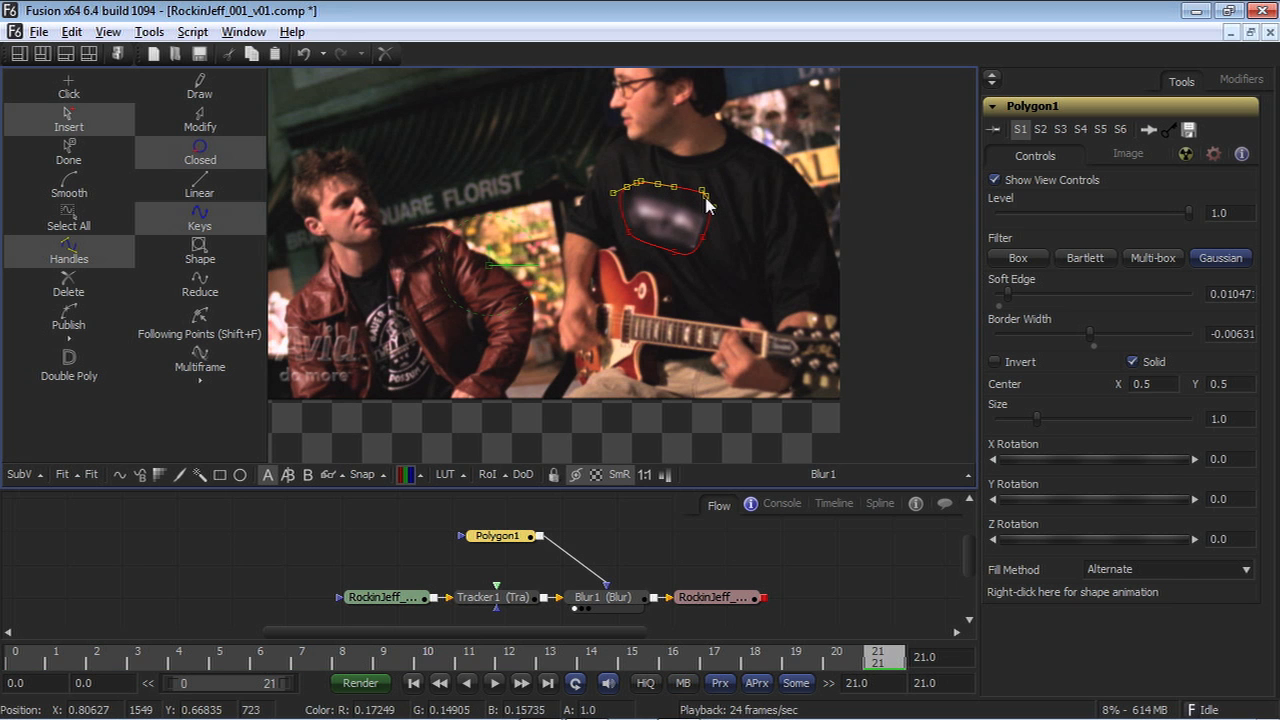
pyautogui.click(796, 656)
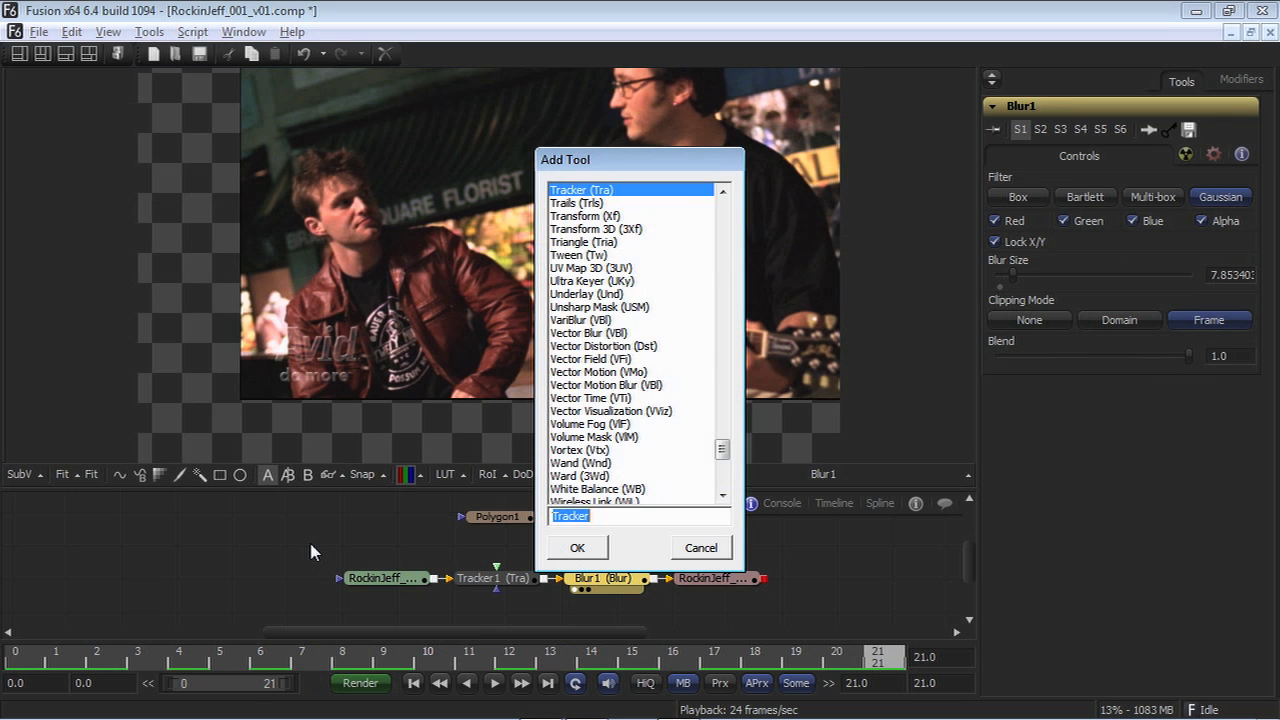
# Step: Add a Transform after the masked Blur, restore the tracked motion with the Destabilize Transform script linked to Tracker1, and view it
pyautogui.write('trans')
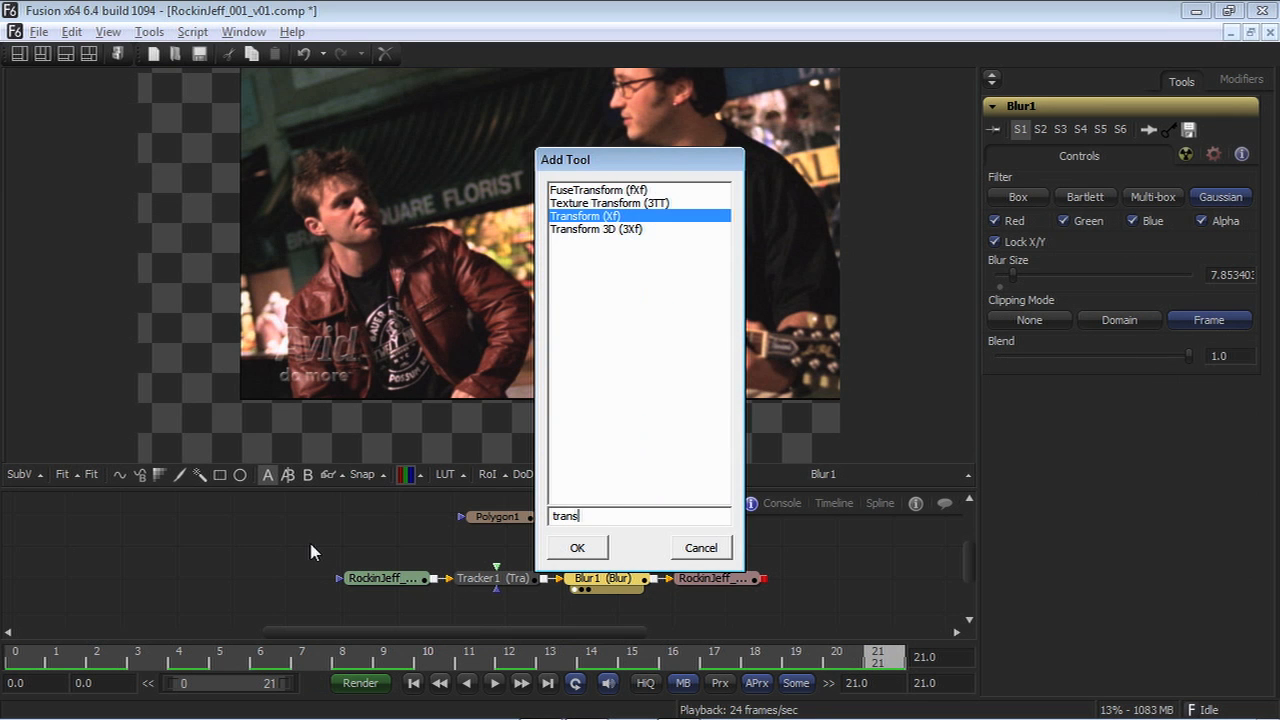
pyautogui.press('Return')
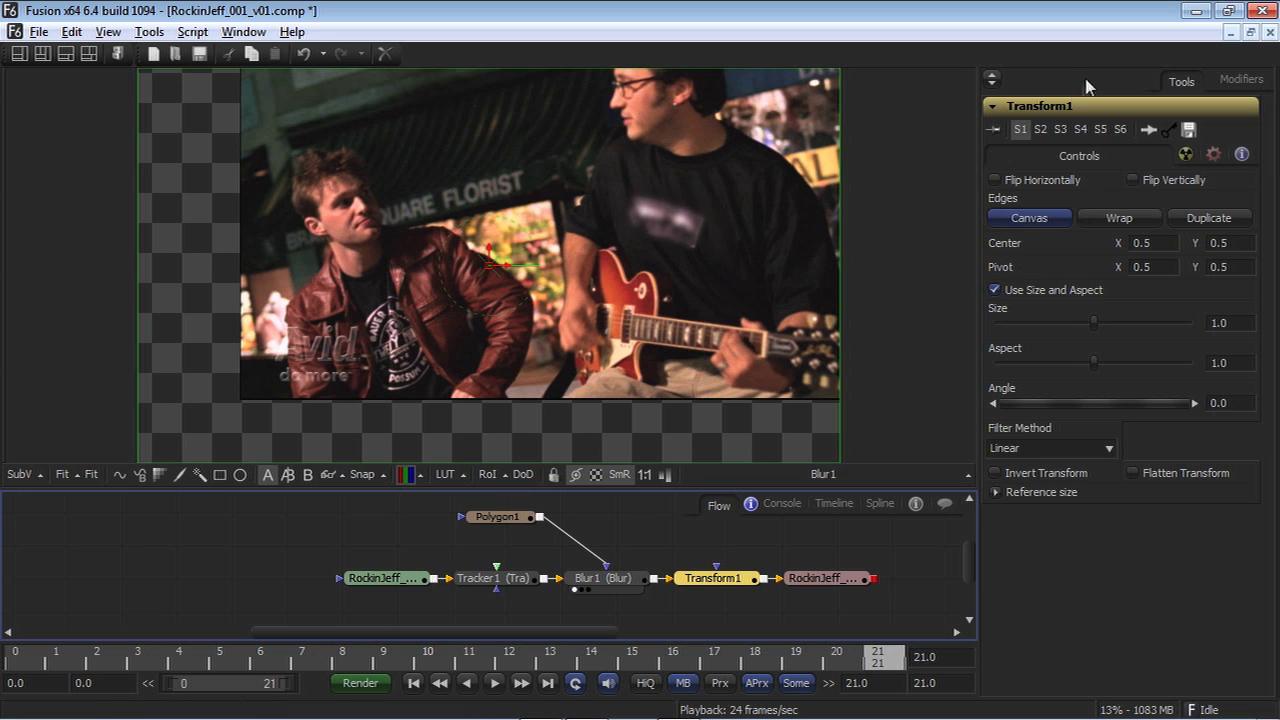
pyautogui.rightClick(1062, 108)
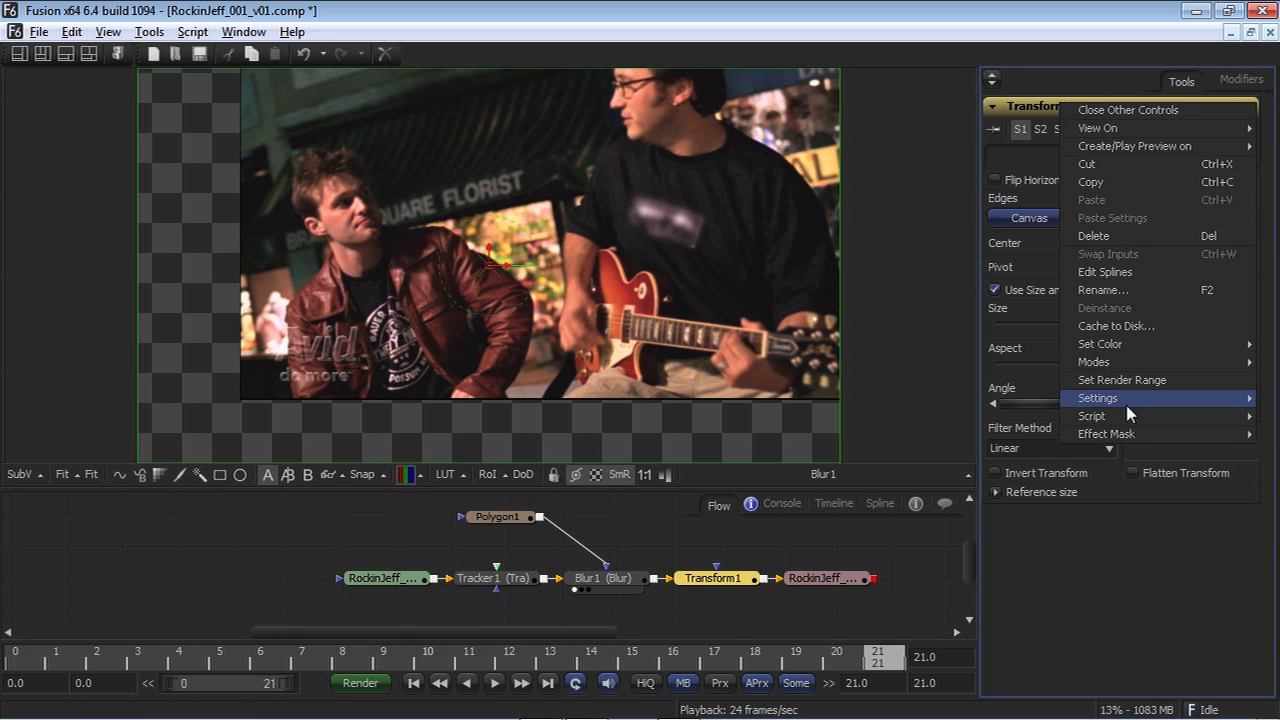
pyautogui.moveTo(1128, 418)
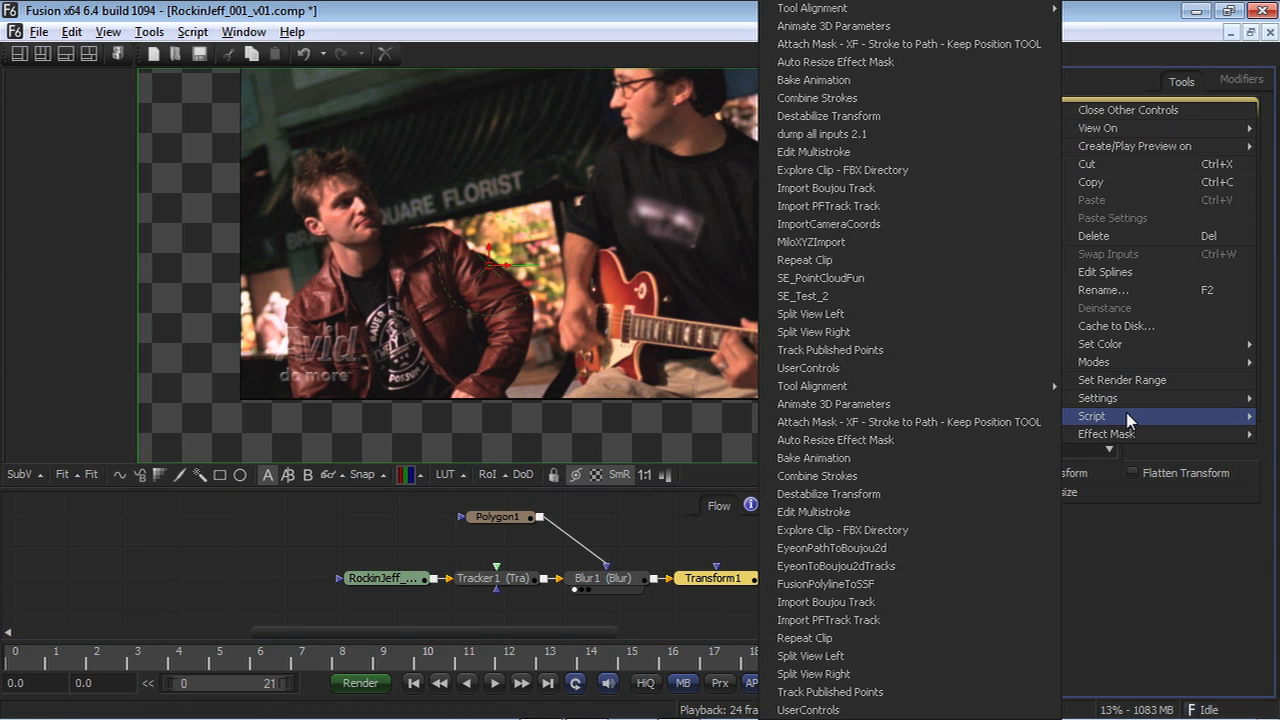
pyautogui.click(948, 491)
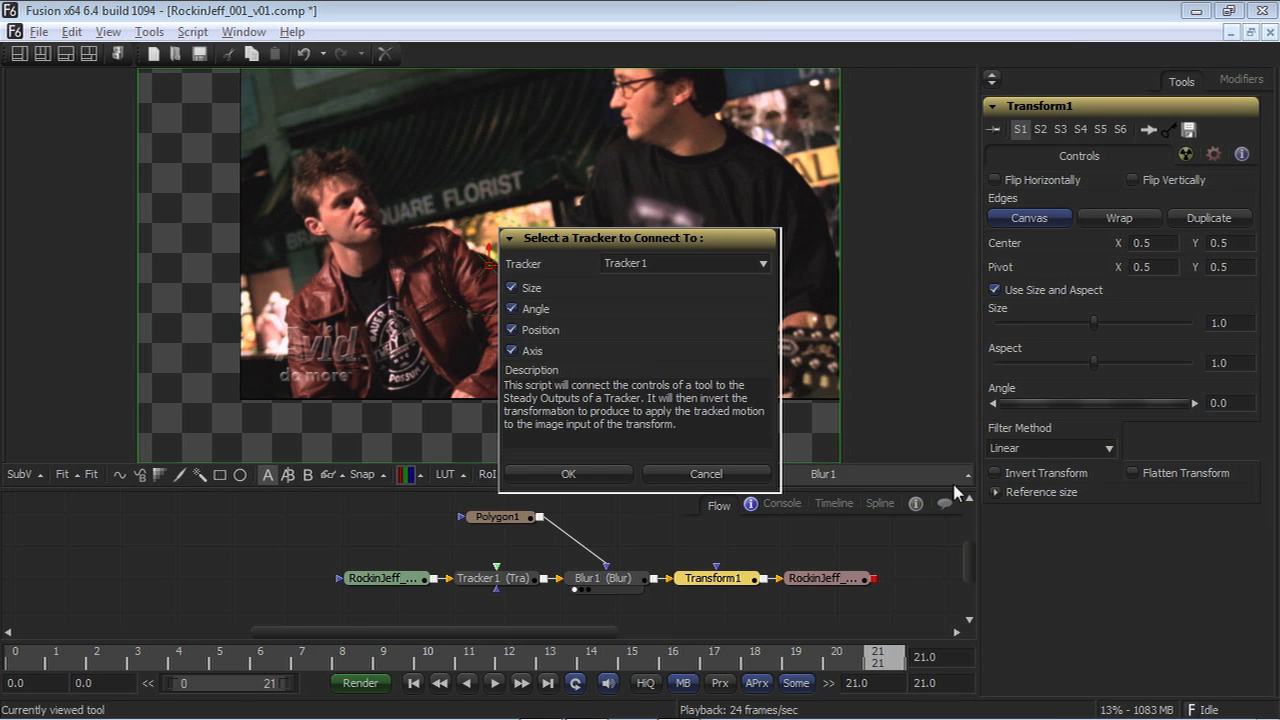
pyautogui.click(601, 482)
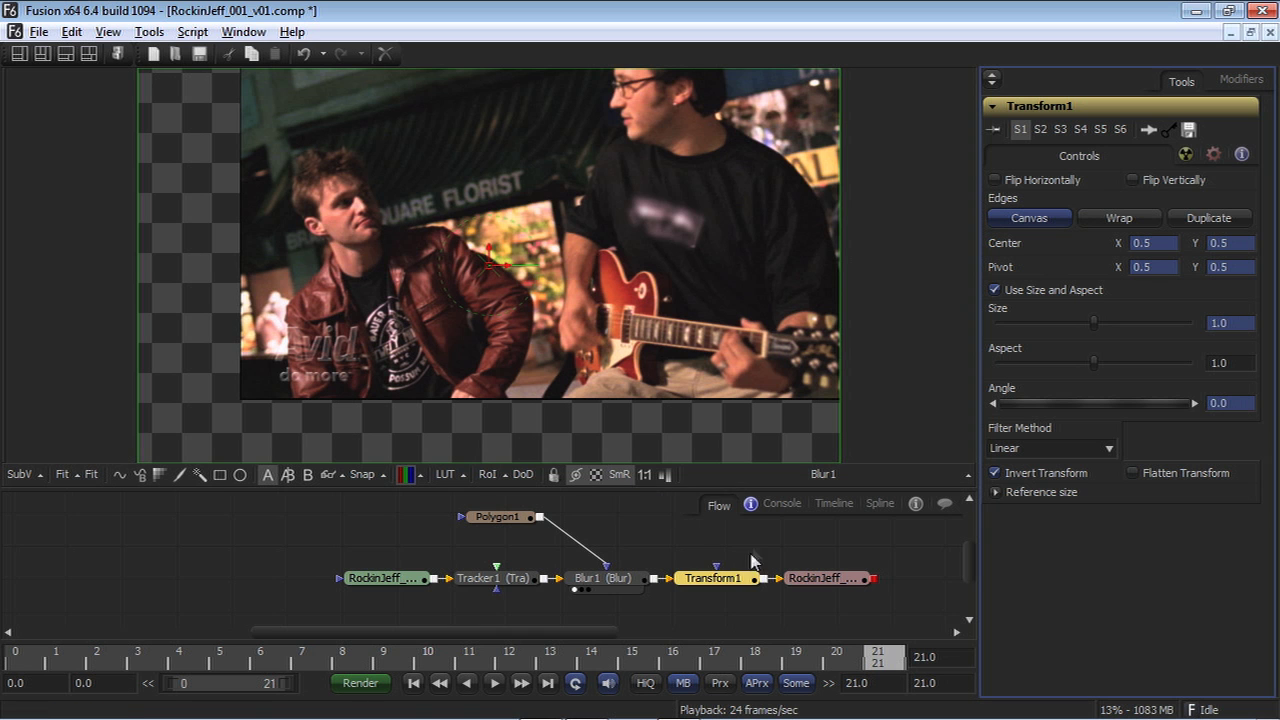
pyautogui.moveTo(721, 497); pyautogui.dragTo(641, 310)
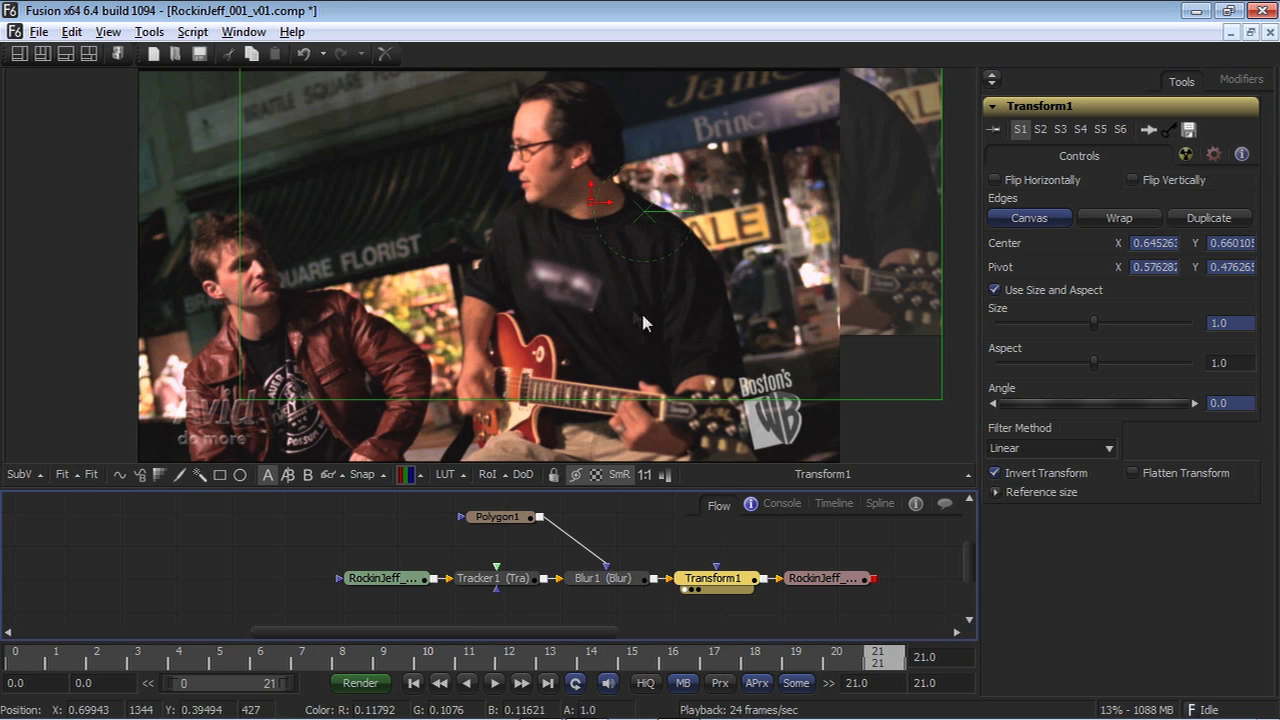
# Step: Play the destabilized RockinJeff shot and render frames 0 to 21 with the Final configuration
pyautogui.click(274, 570)
pyautogui.press('space')
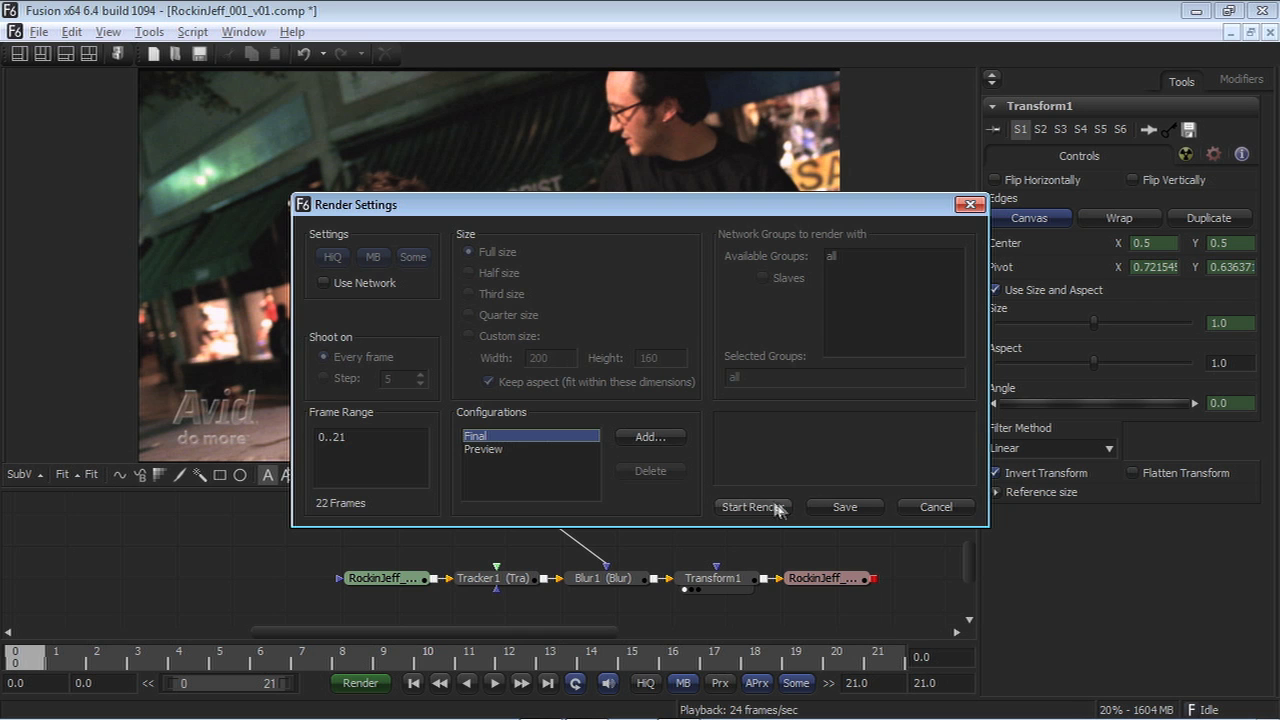
pyautogui.click(750, 507)
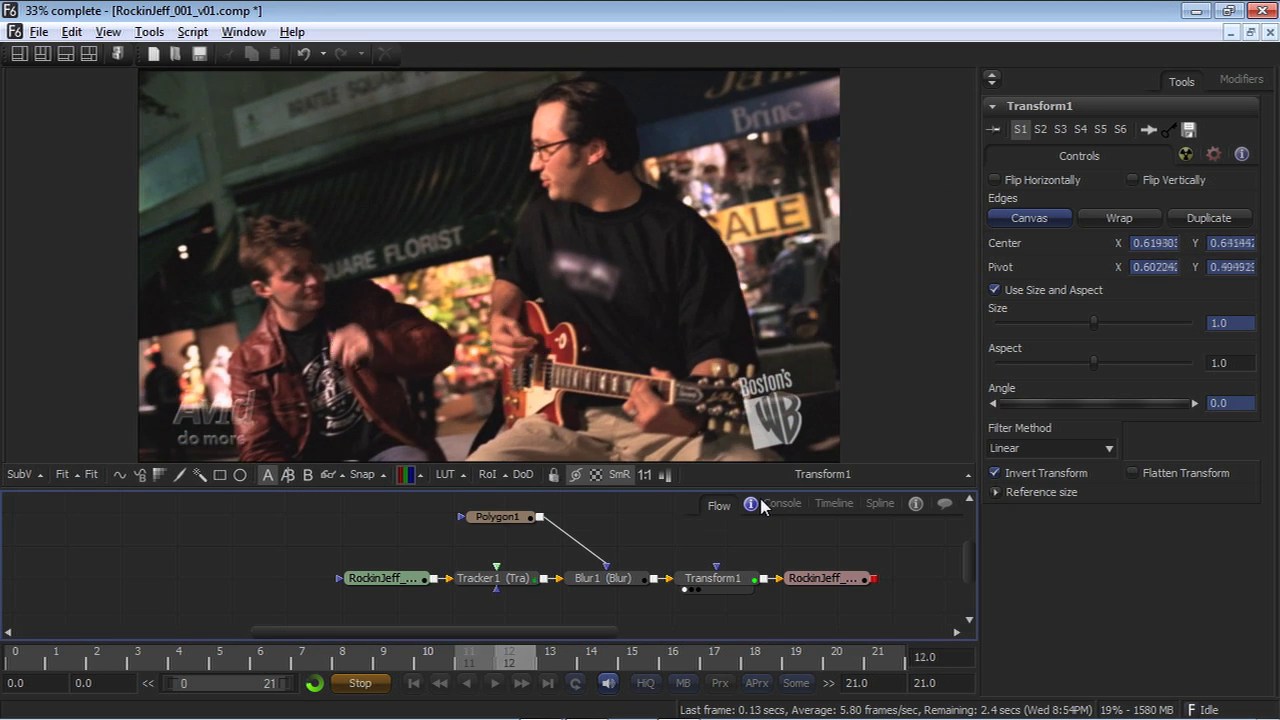
# Step: Switch to Avid Media Composer and play the rendered RockinJeff clip in the timeline
pyautogui.hotkey('alt', 'Tab')
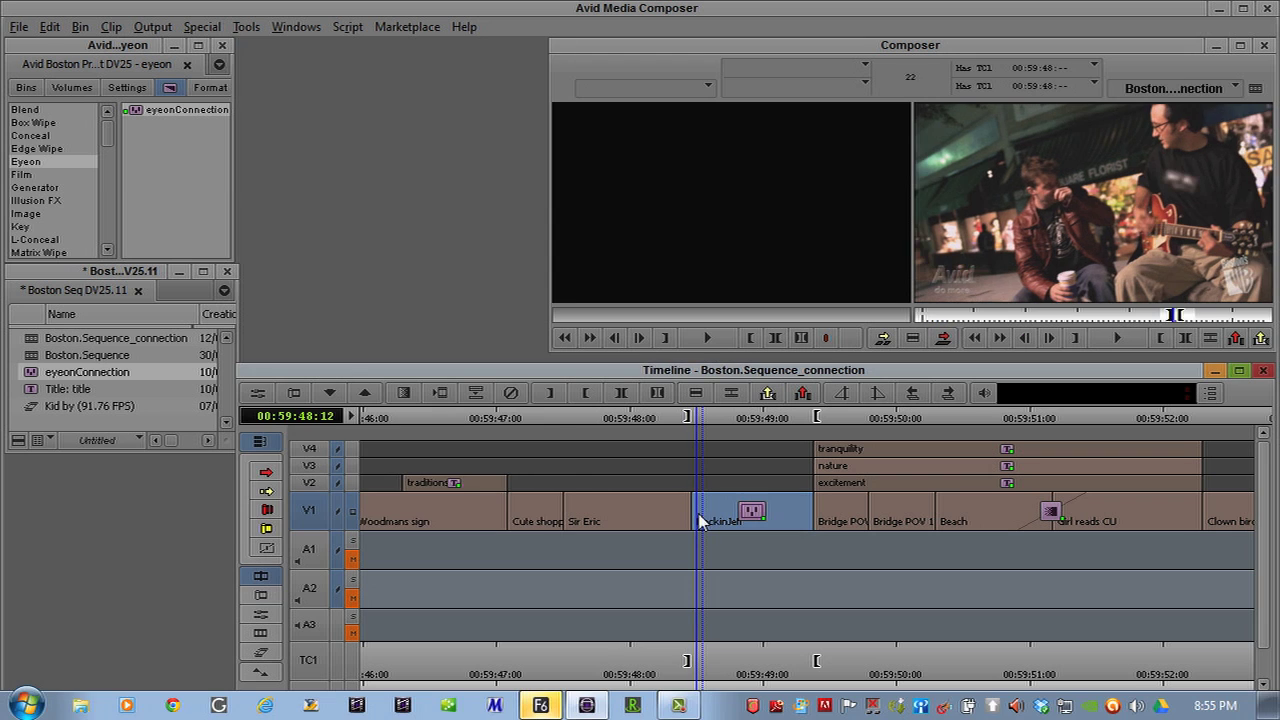
pyautogui.press('space')
pyautogui.click(699, 515)
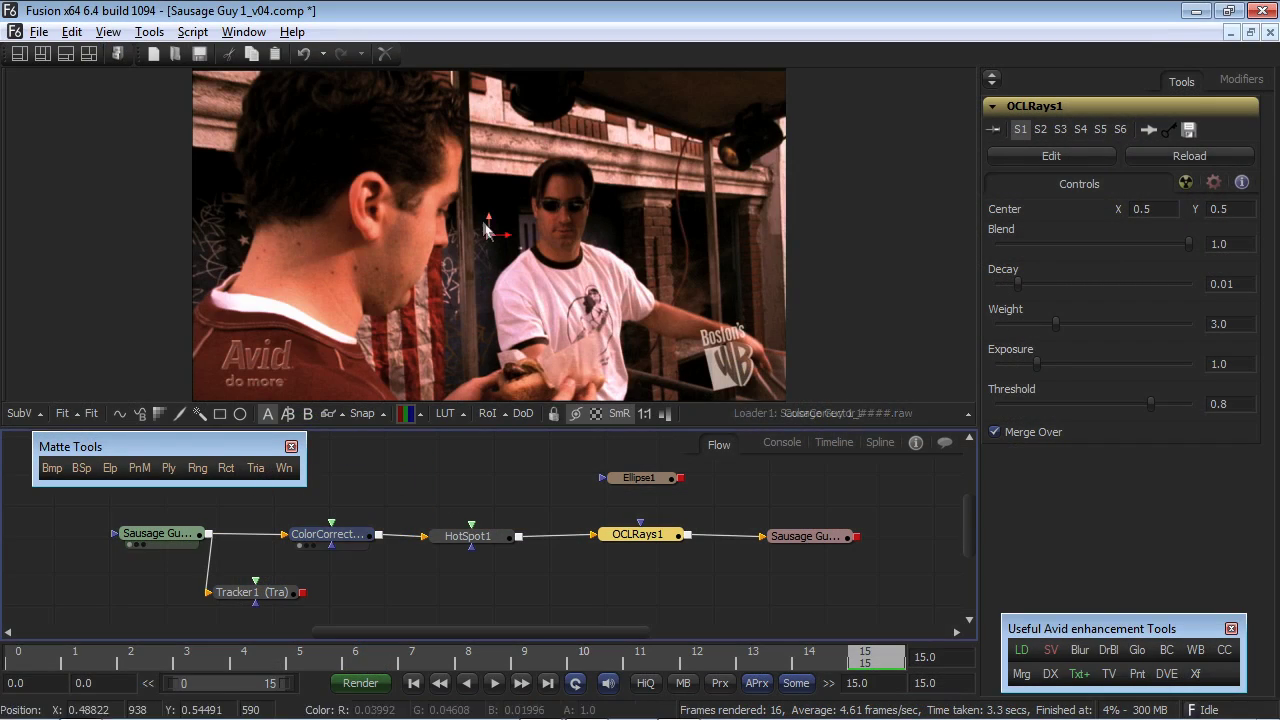
# Step: In the Sausage Guy 1 composition, move the HotSpot onto the lamp and connect its primary center to the position of Path1
pyautogui.moveTo(472, 538); pyautogui.dragTo(502, 199)
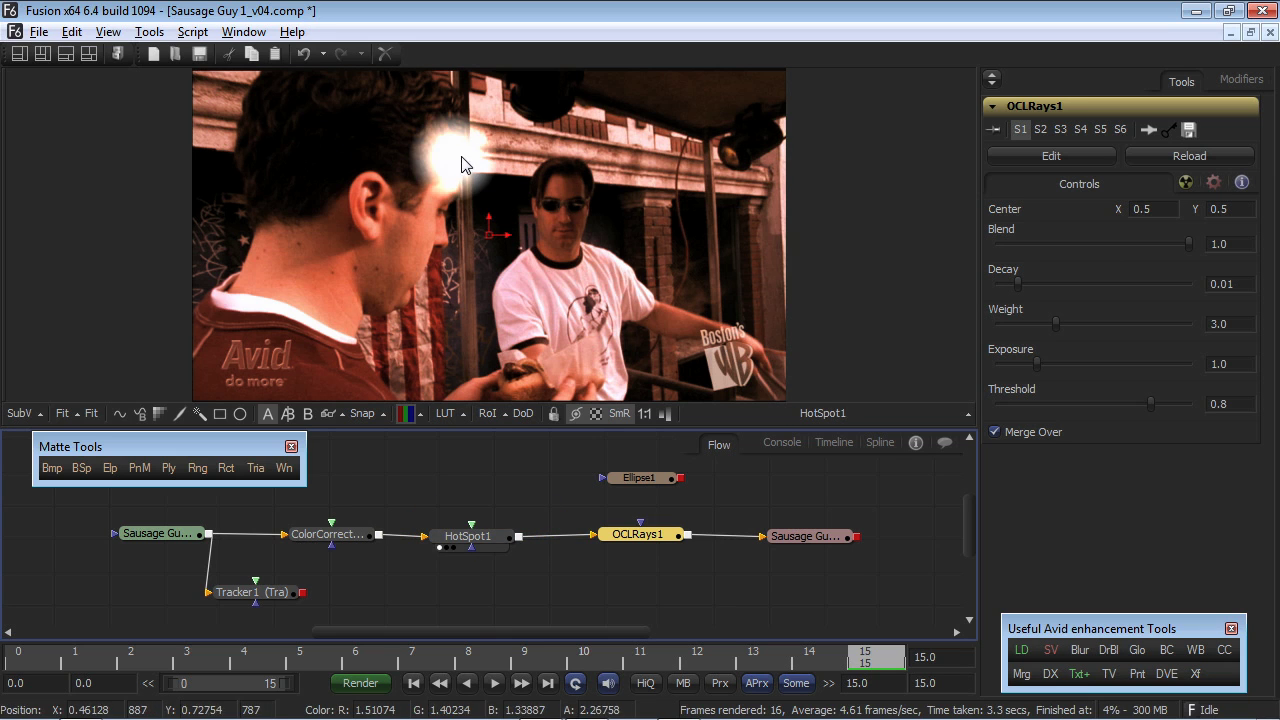
pyautogui.click(468, 536)
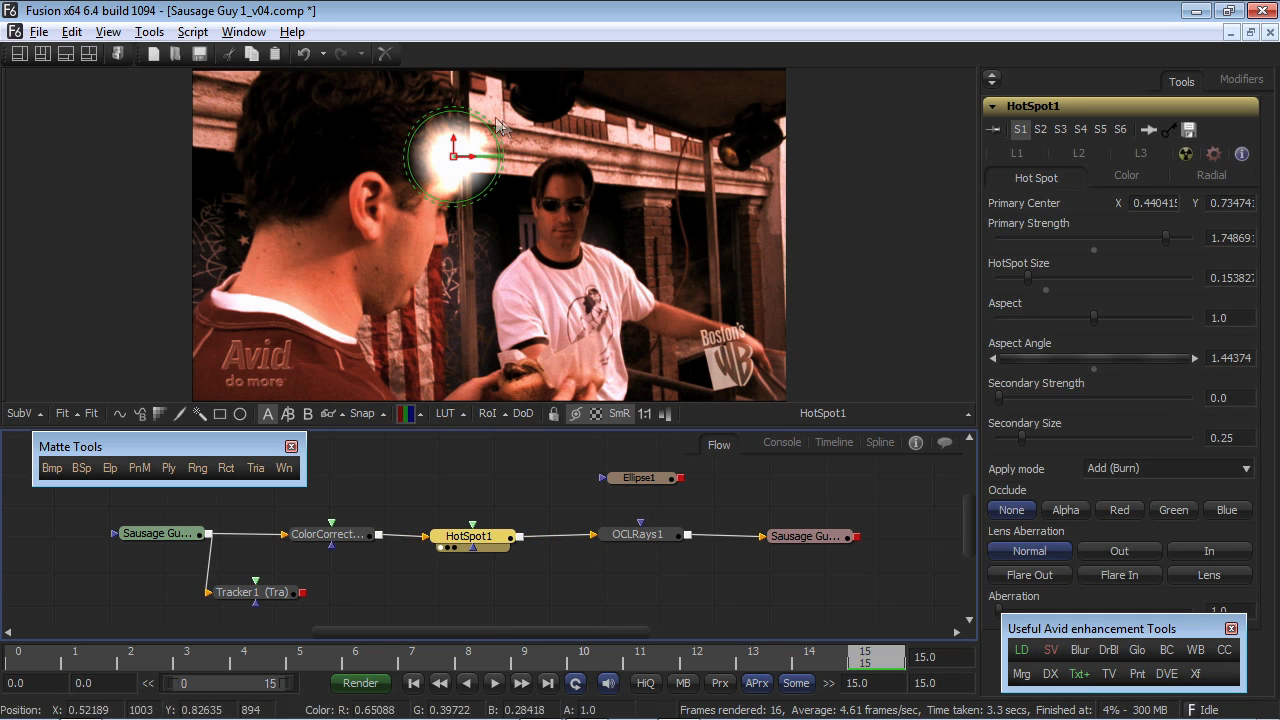
pyautogui.moveTo(455, 163); pyautogui.dragTo(713, 155)
pyautogui.rightClick(714, 158)
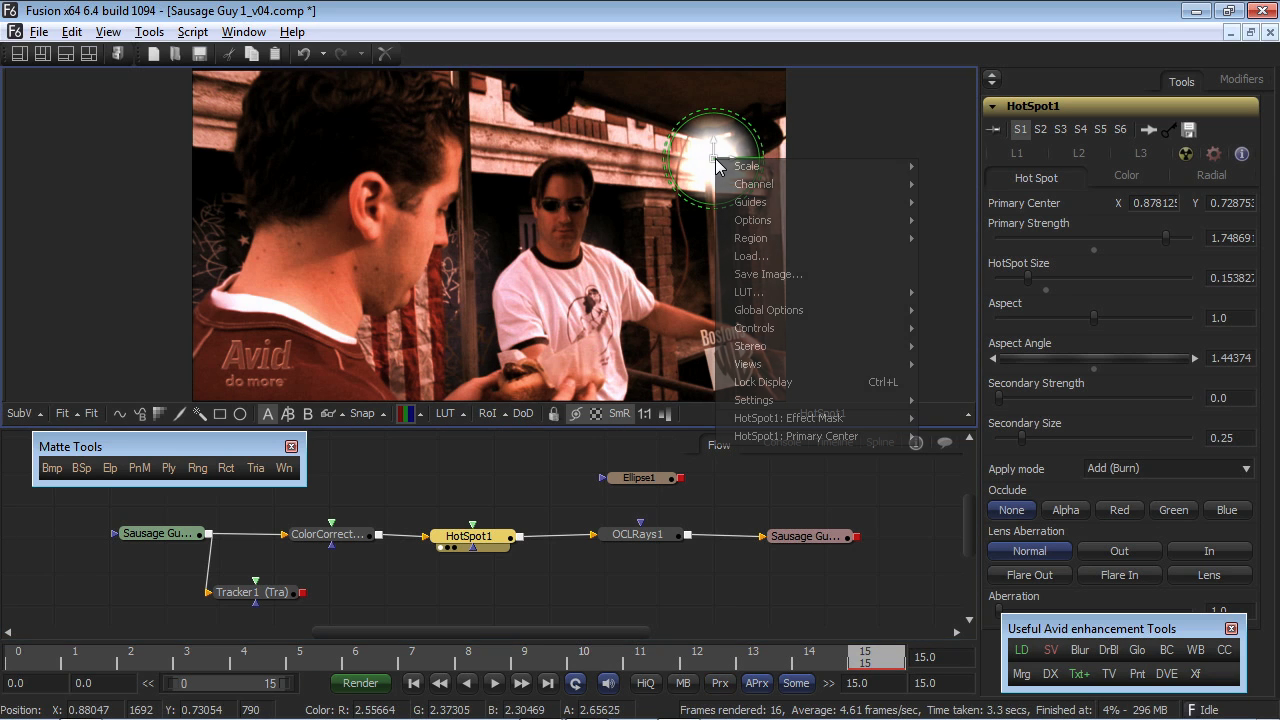
pyautogui.moveTo(800, 436)
pyautogui.moveTo(963, 508)
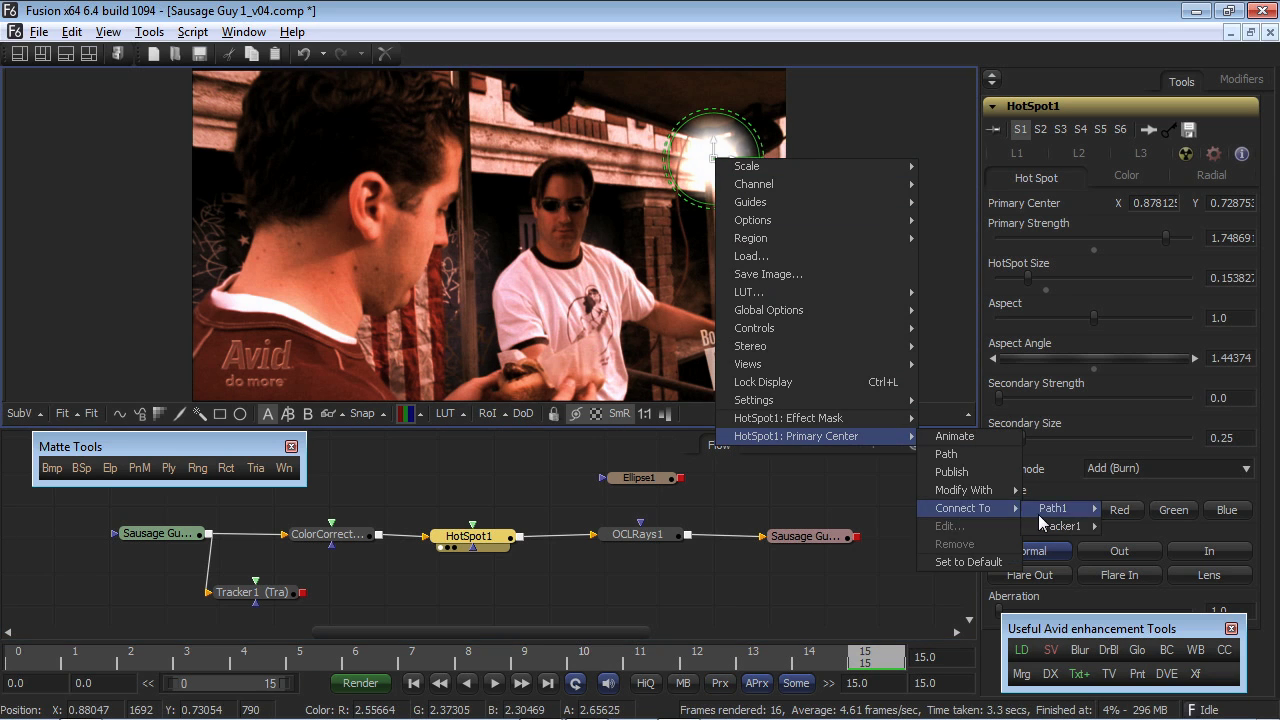
pyautogui.moveTo(1056, 510)
pyautogui.click(1136, 508)
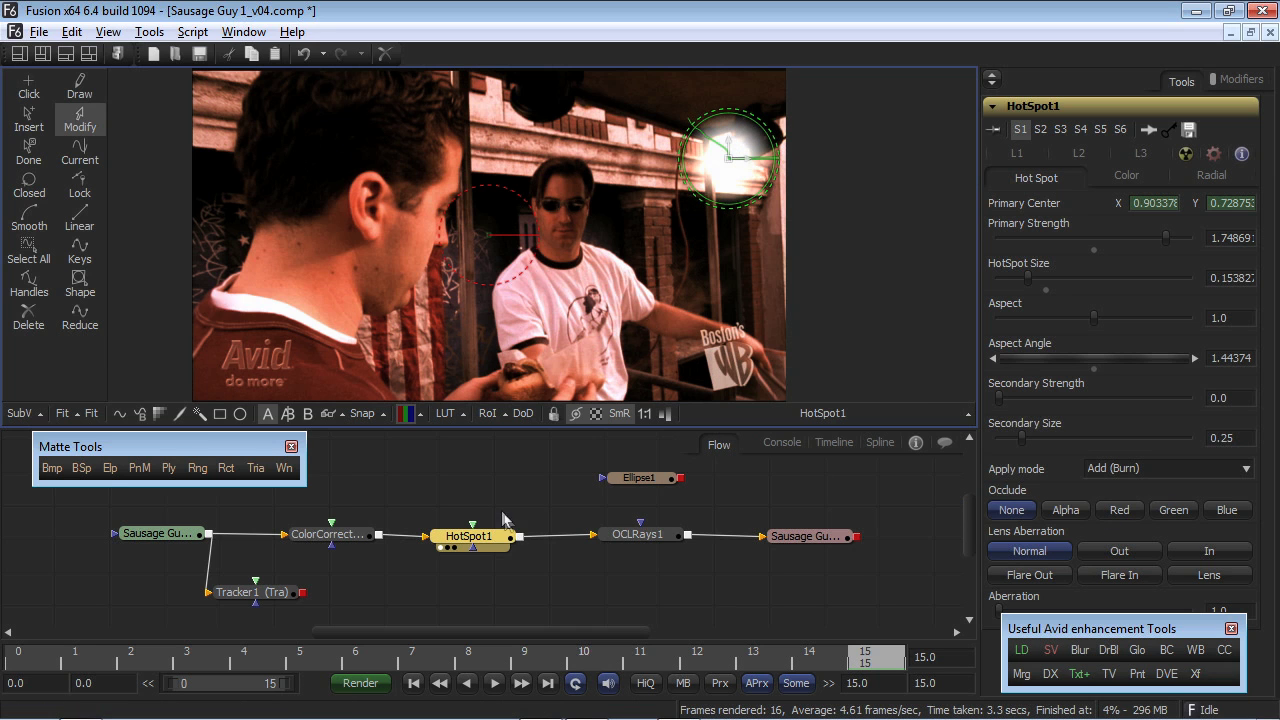
# Step: Connect the center of OCLRays1 to the position of Path1 and limit the rays with the Ellipse1 mask
pyautogui.click(639, 536)
pyautogui.moveTo(639, 538); pyautogui.dragTo(616, 273)
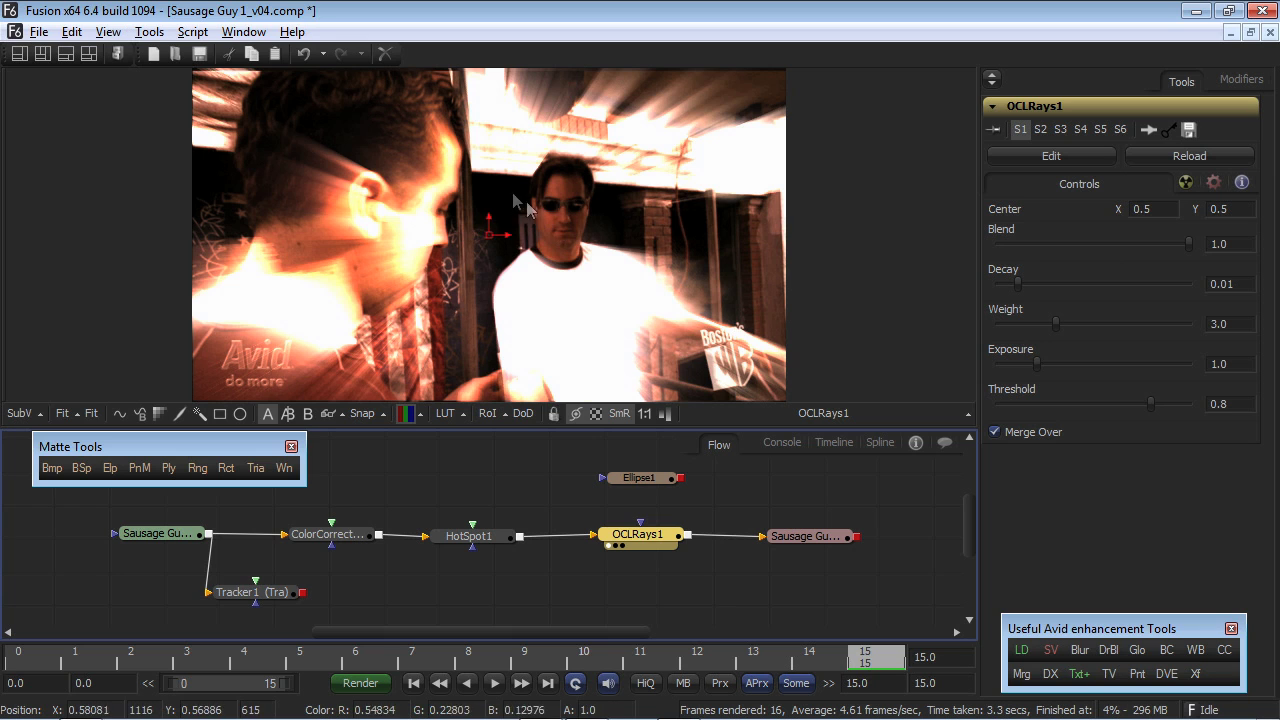
pyautogui.rightClick(490, 236)
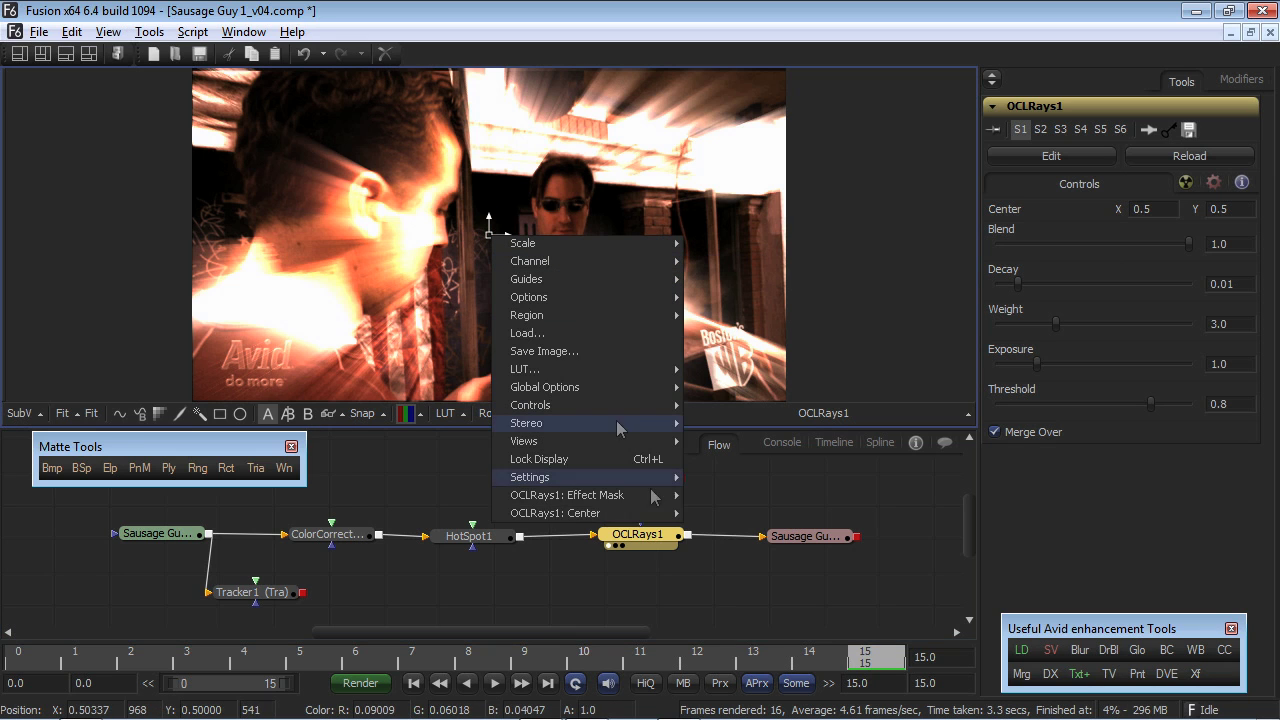
pyautogui.moveTo(667, 522)
pyautogui.moveTo(771, 588)
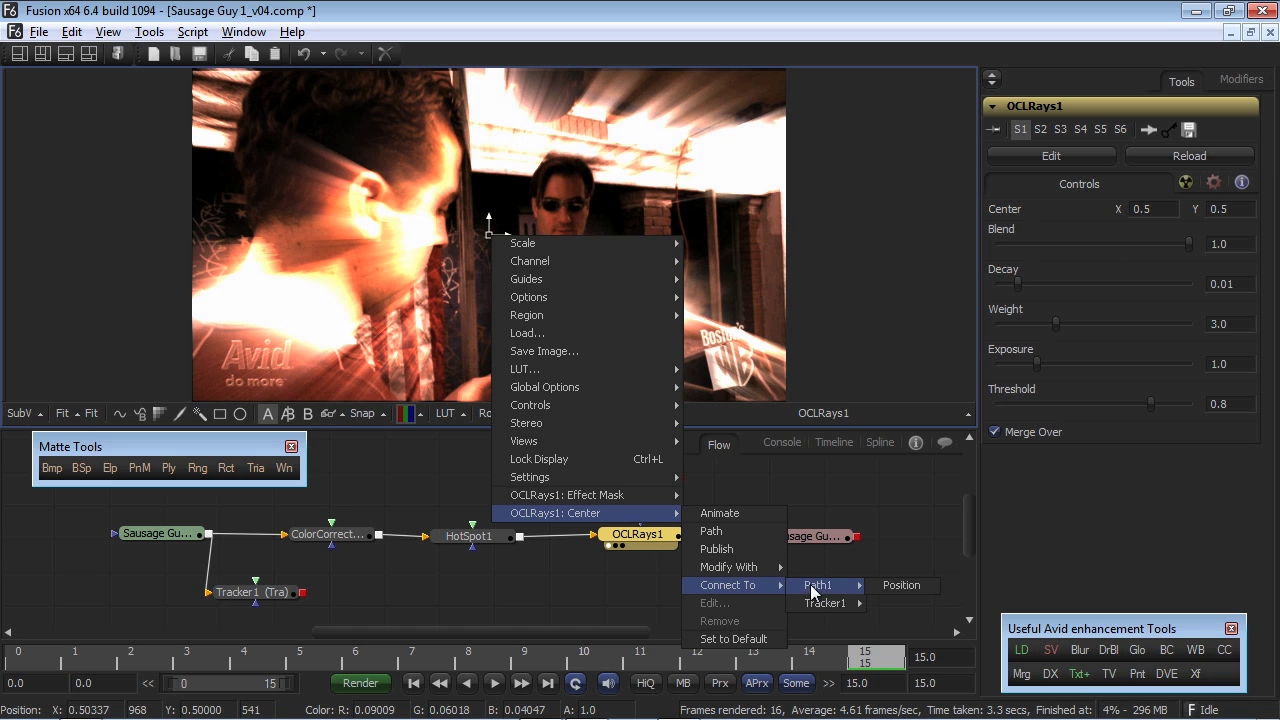
pyautogui.click(879, 591)
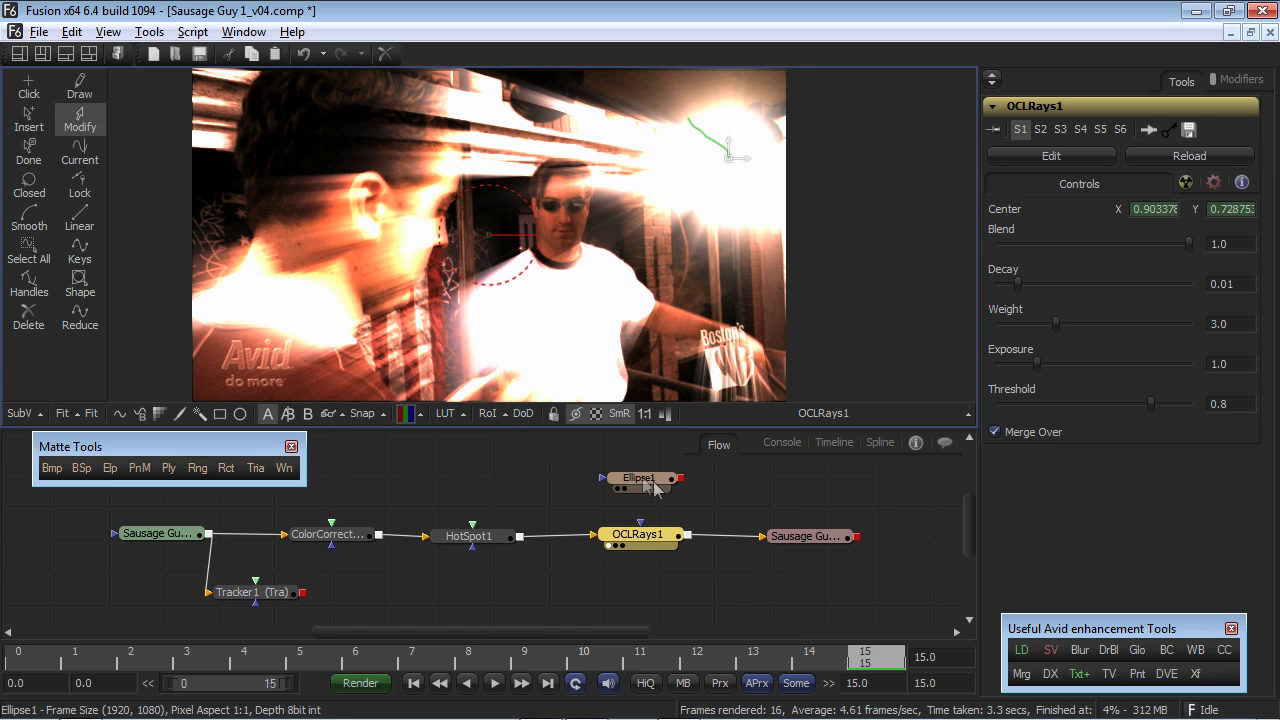
pyautogui.moveTo(681, 479); pyautogui.dragTo(657, 532)
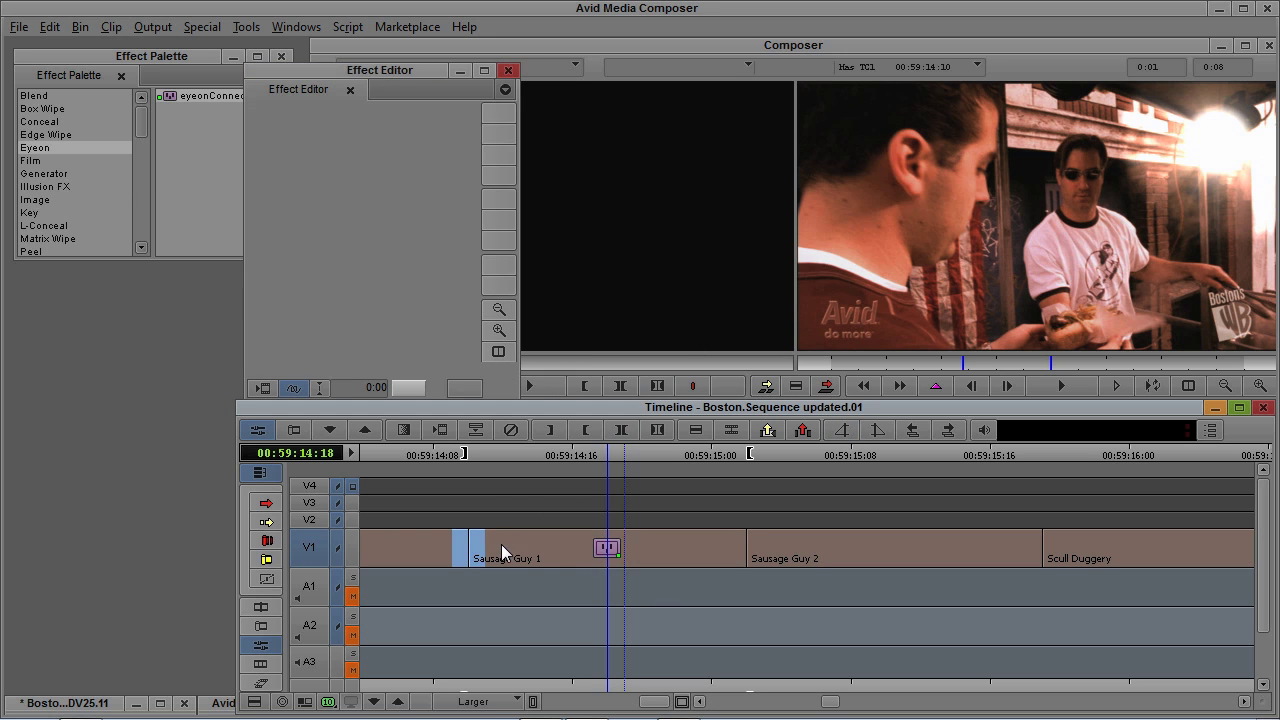
# Step: Play the rendered Sausage Guy 1 clip in the Avid Media Composer timeline
pyautogui.click(503, 544)
pyautogui.press('space')
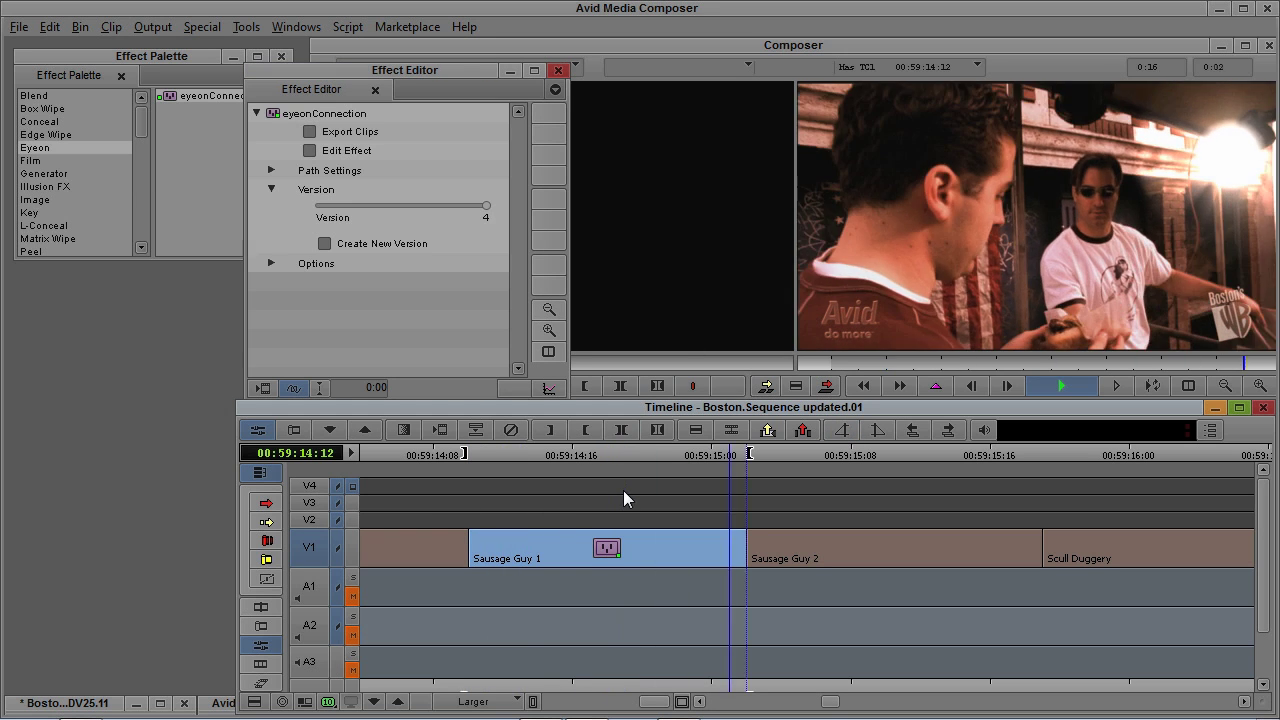
pyautogui.click(532, 554)
pyautogui.press('space')
pyautogui.press('space')
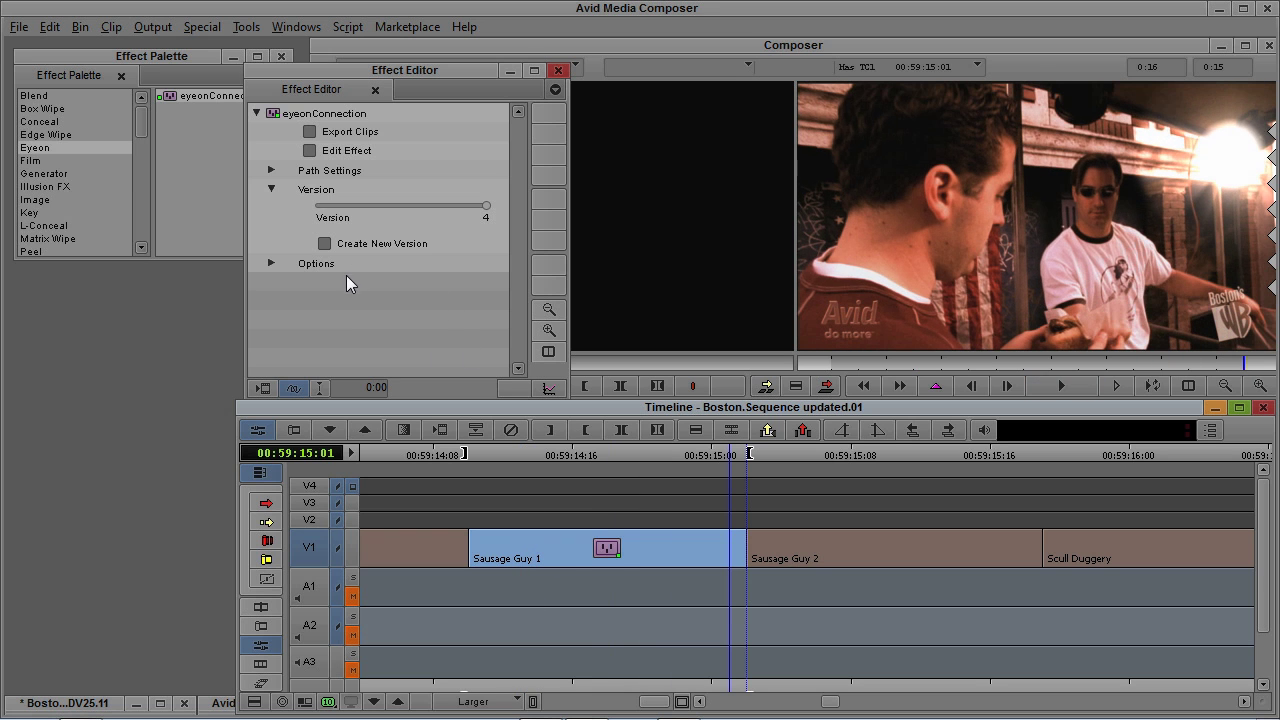
# Step: Create version 5 of the eyeonConnection effect on Sausage Guy 1 and switch to Fusion
pyautogui.click(325, 244)
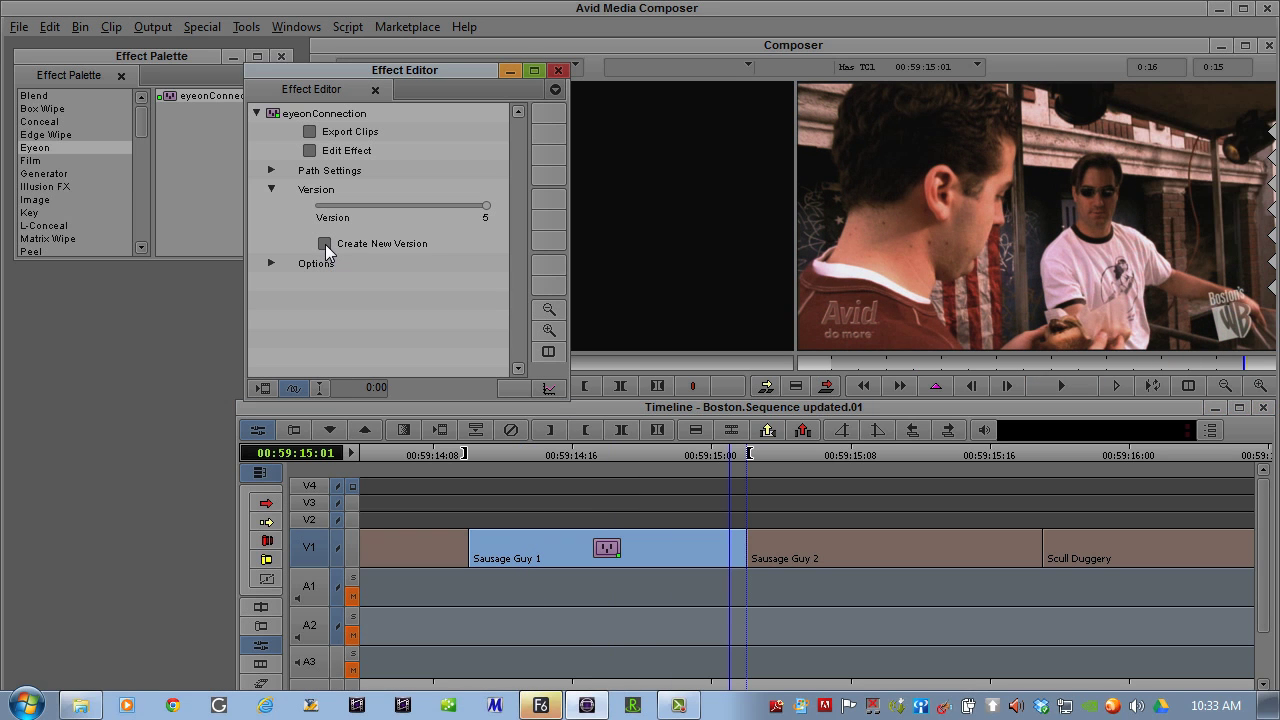
pyautogui.hotkey('alt', 'Tab')
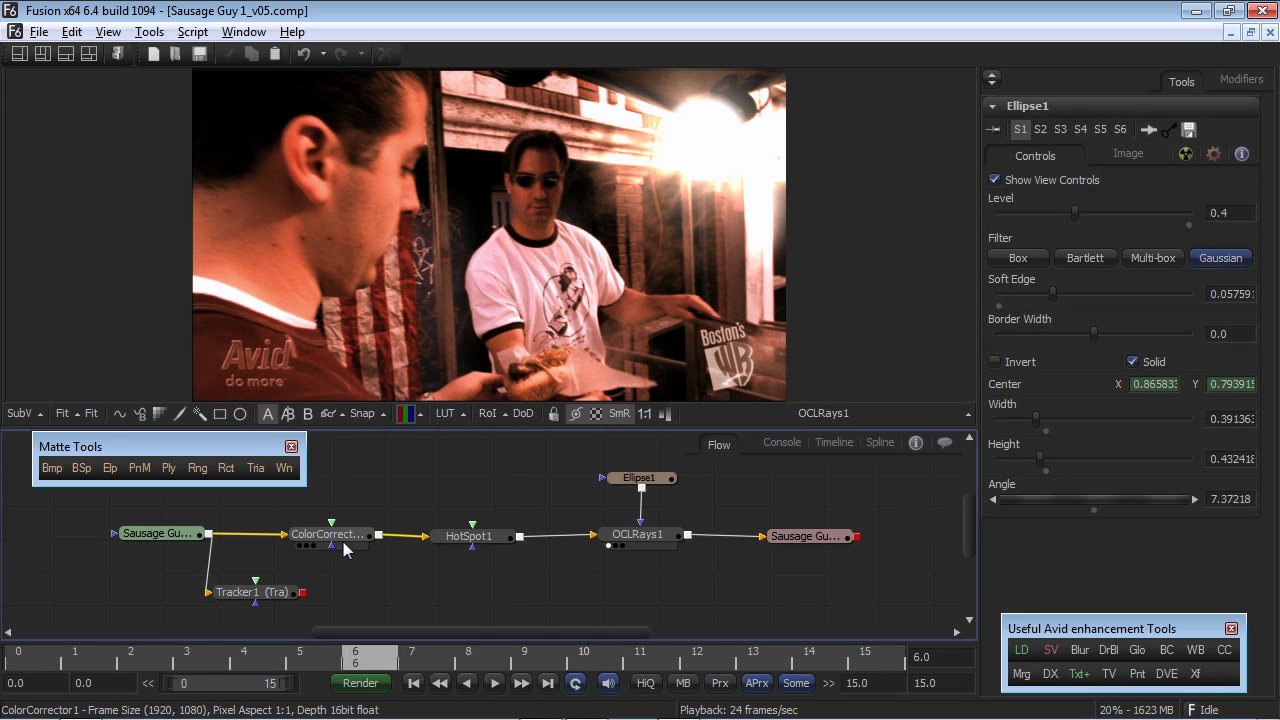
# Step: View the ColorCorrector and set its master tint to about -1.40 with a strength of about 0.19
pyautogui.moveTo(345, 544); pyautogui.dragTo(497, 248)
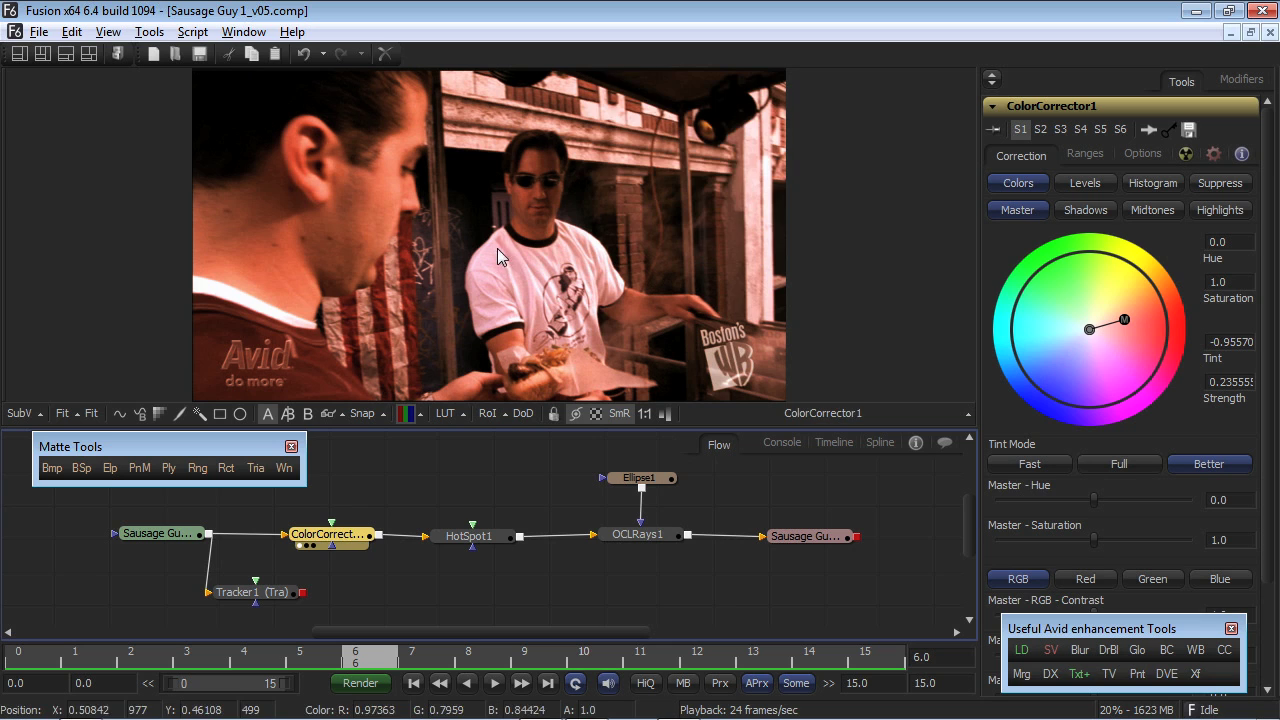
pyautogui.moveTo(1124, 321); pyautogui.dragTo(1126, 323)
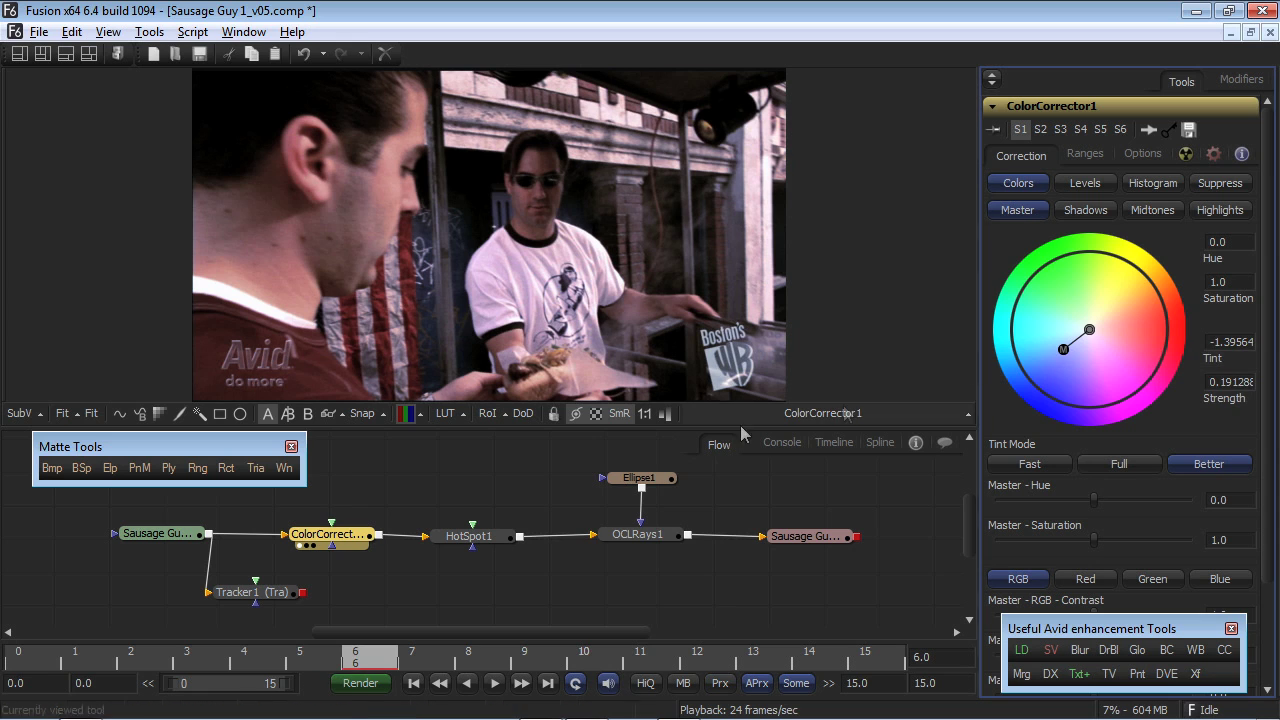
# Step: Set the blend of OCLRays1 to about 0.63, weight to 3.14 and exposure to 0.89, and render frames 0 to 15
pyautogui.click(652, 535)
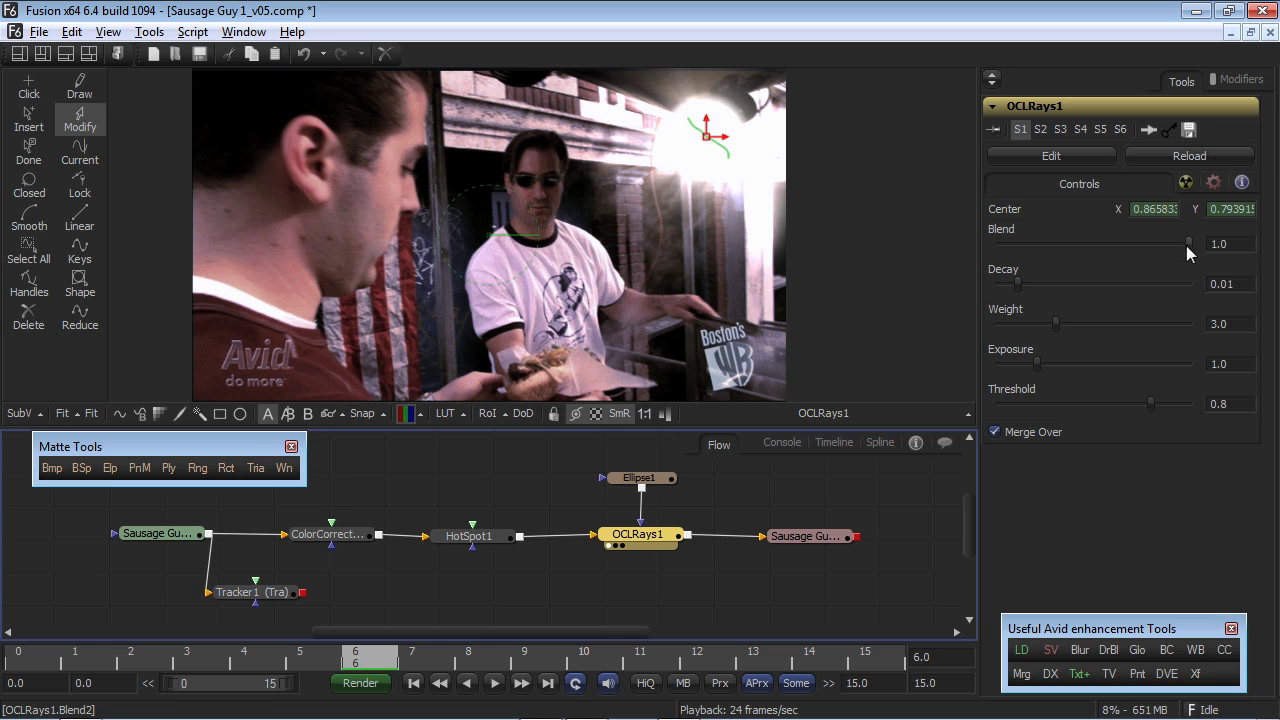
pyautogui.moveTo(1186, 245); pyautogui.dragTo(1116, 239)
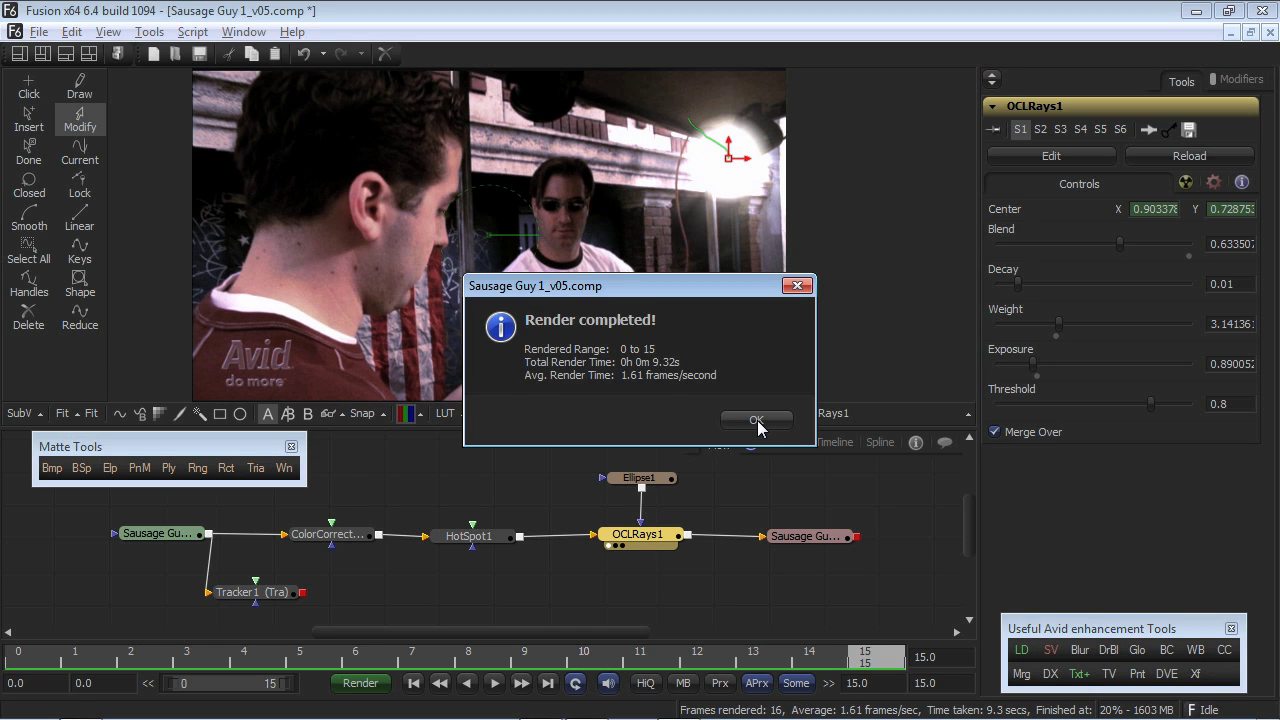
pyautogui.click(757, 420)
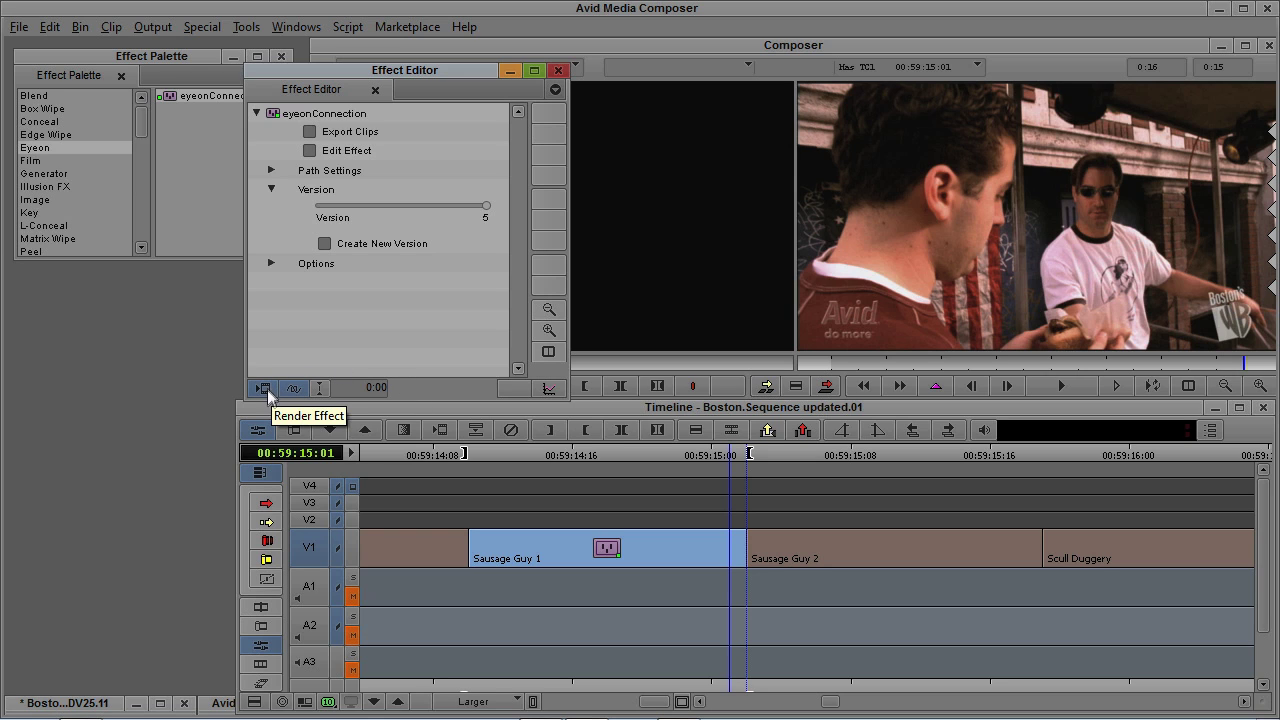
# Step: In Avid Media Composer, compare the Sausage Guy 1 effect's versions from 5 down to 1 and return to version 5
pyautogui.click(512, 558)
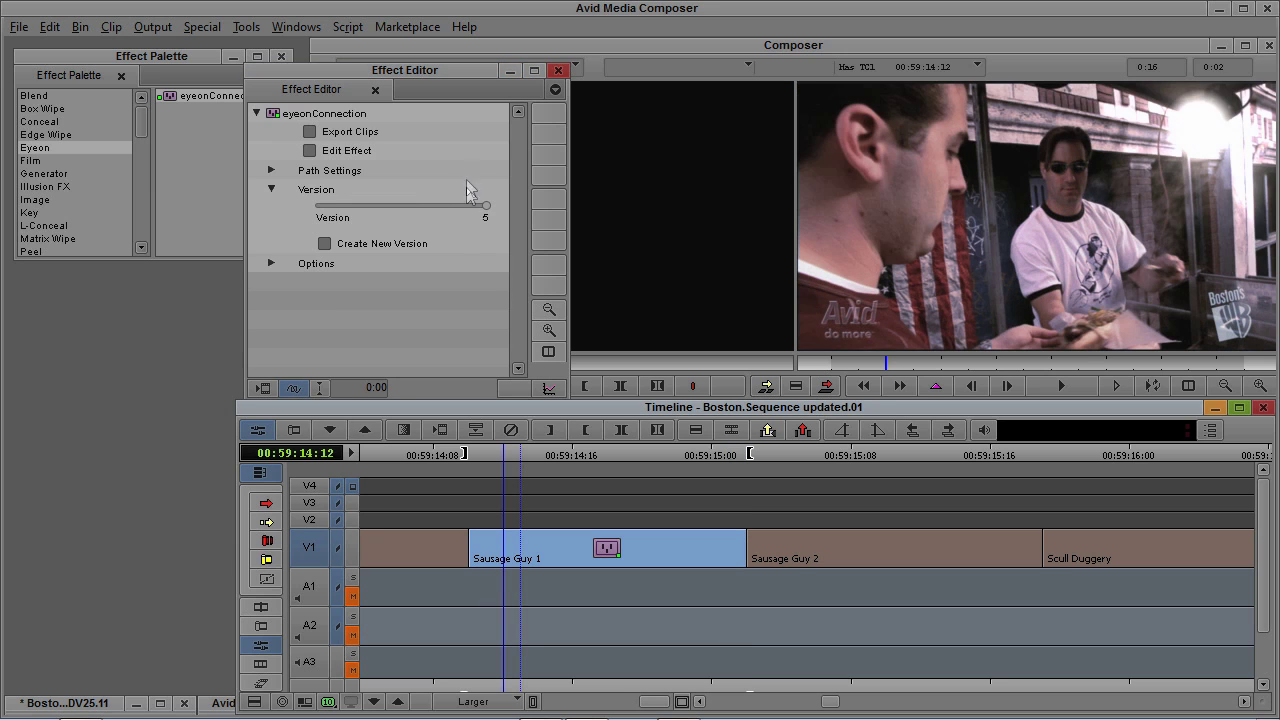
pyautogui.click(482, 207)
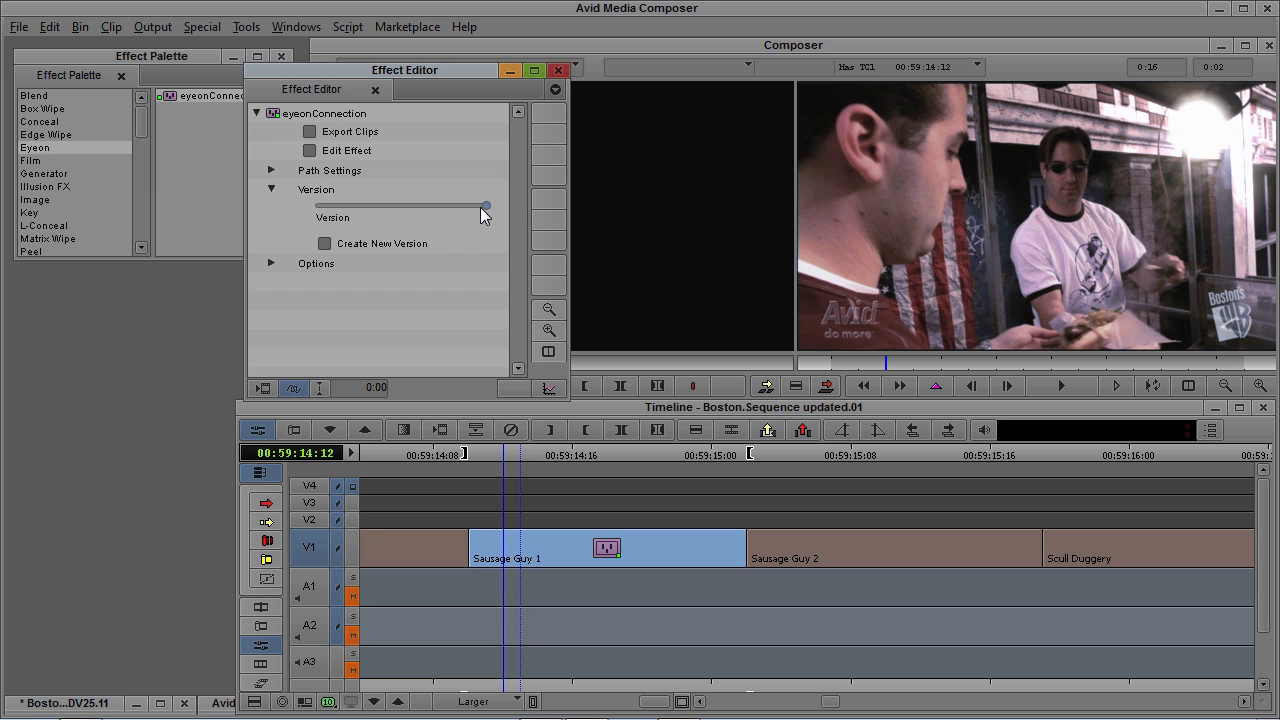
pyautogui.press('Left')
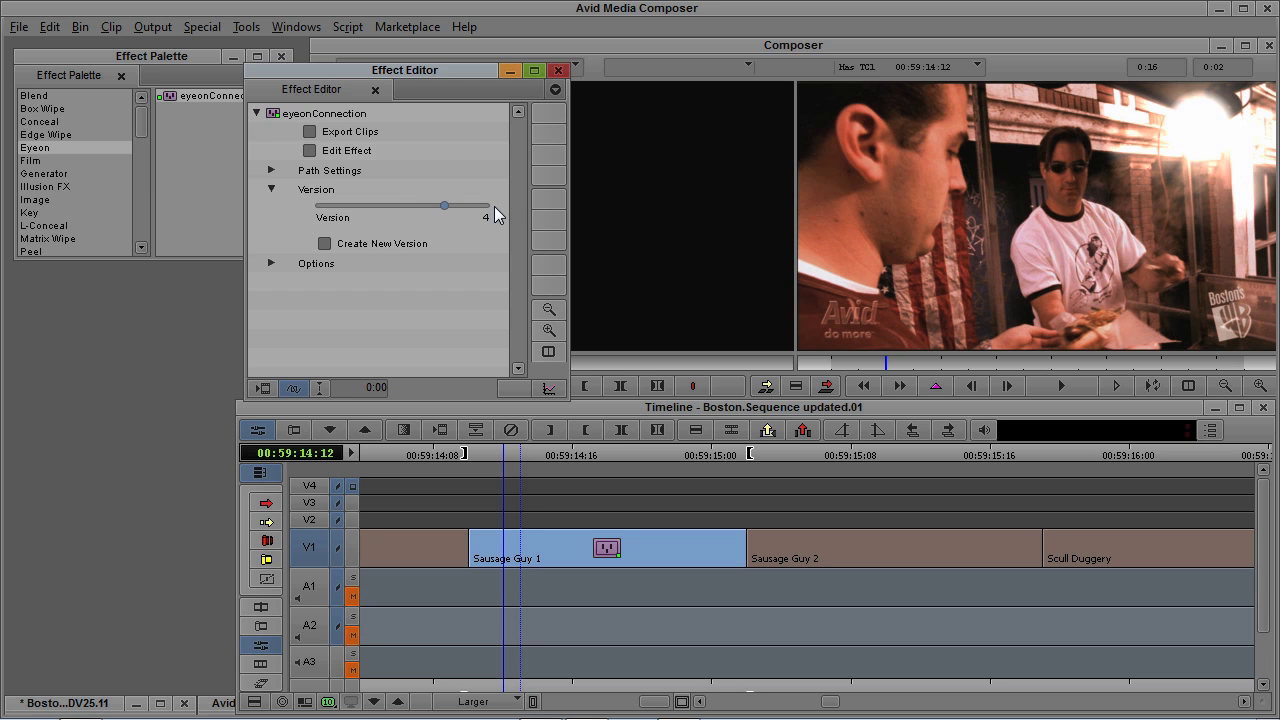
pyautogui.press('Left')
pyautogui.press('Left')
pyautogui.press('Left')
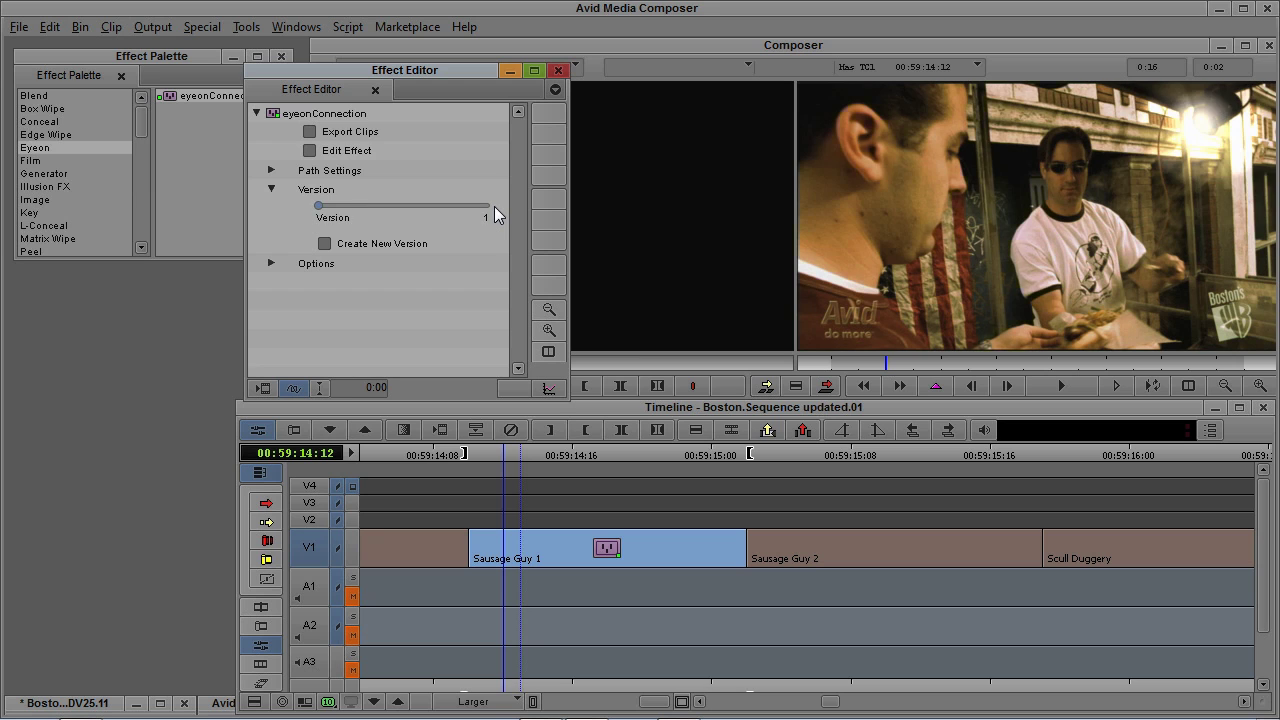
pyautogui.press('End')
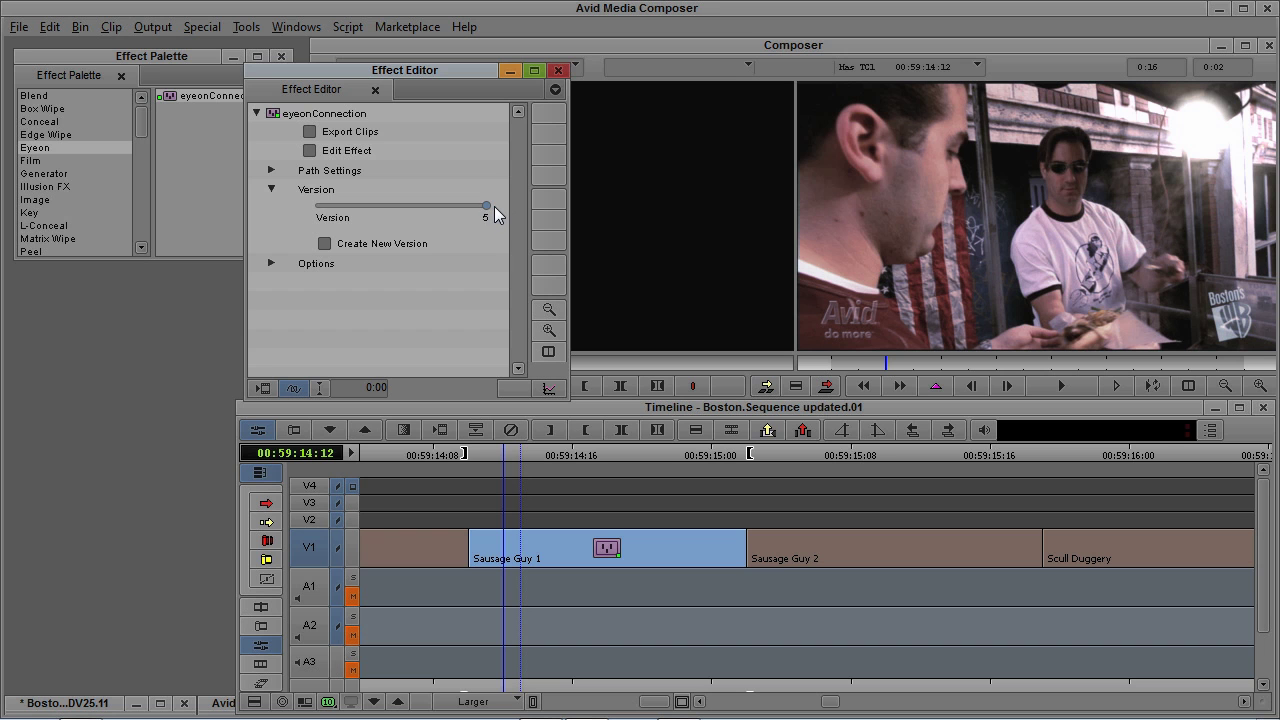
# Step: Close the Effect Editor and move the playhead to the start of the Sausage Guy 1 clip
pyautogui.click(560, 71)
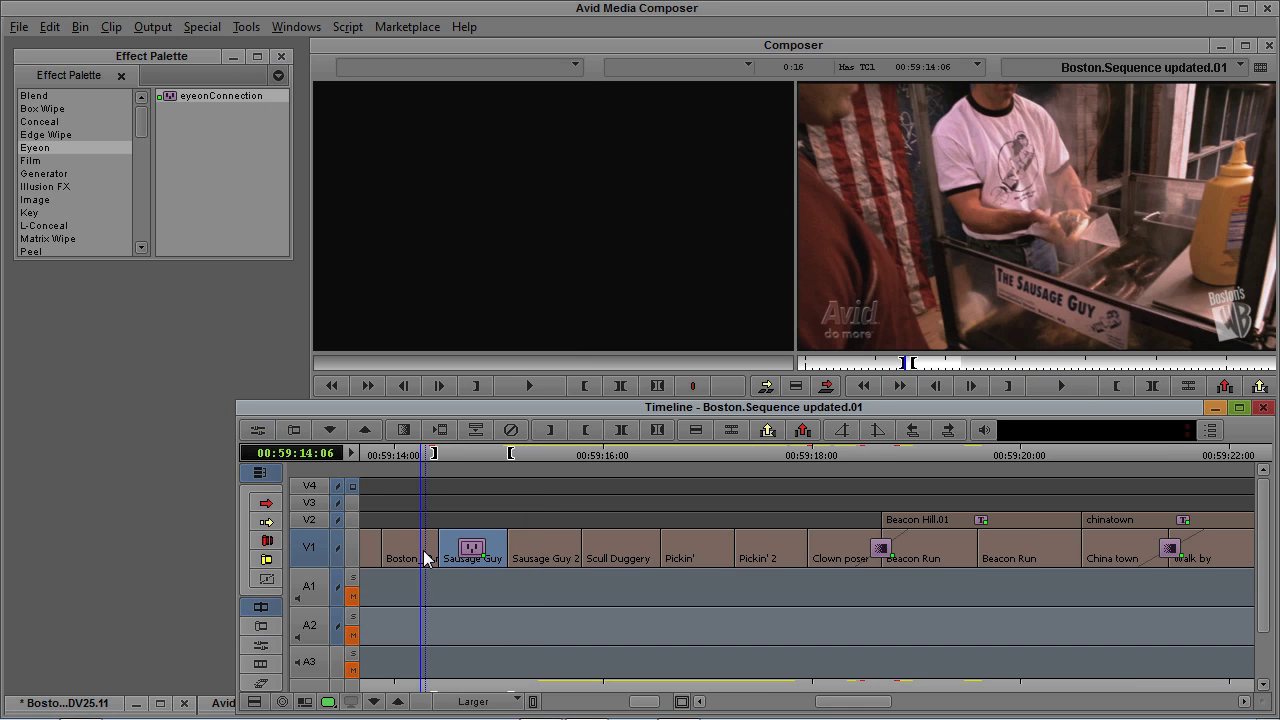
pyautogui.click(437, 545)
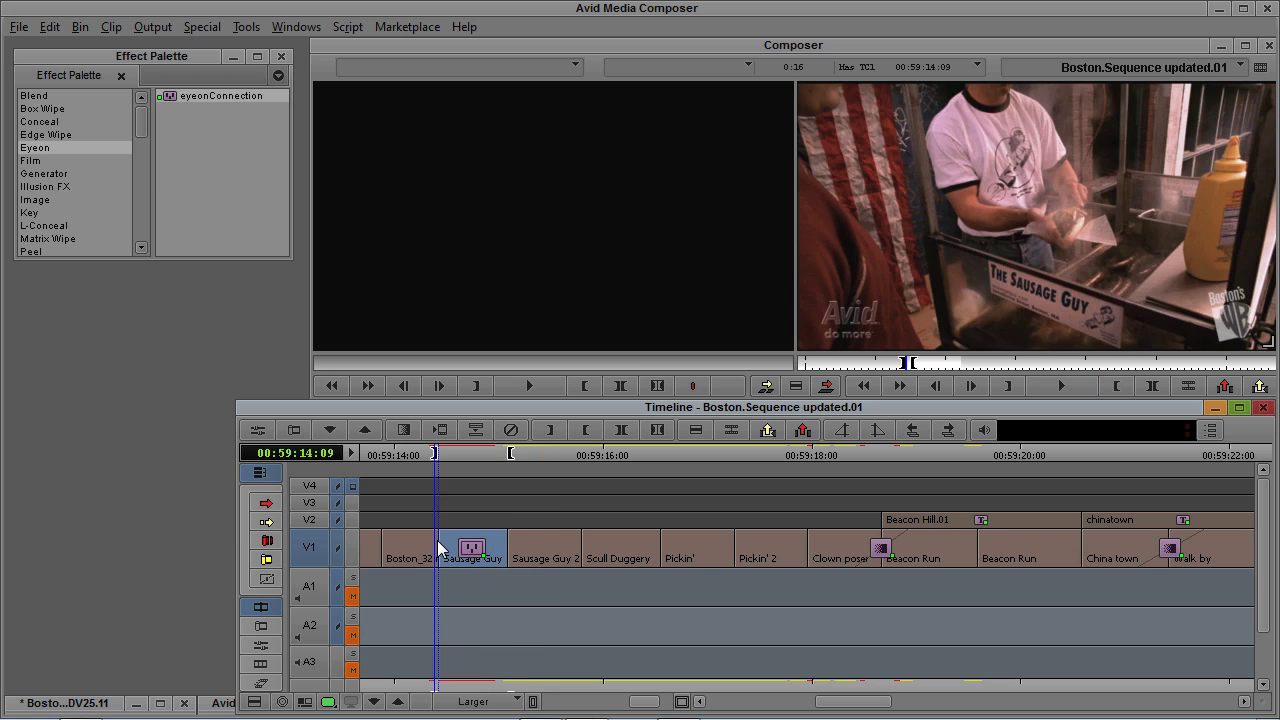
pyautogui.press('6')
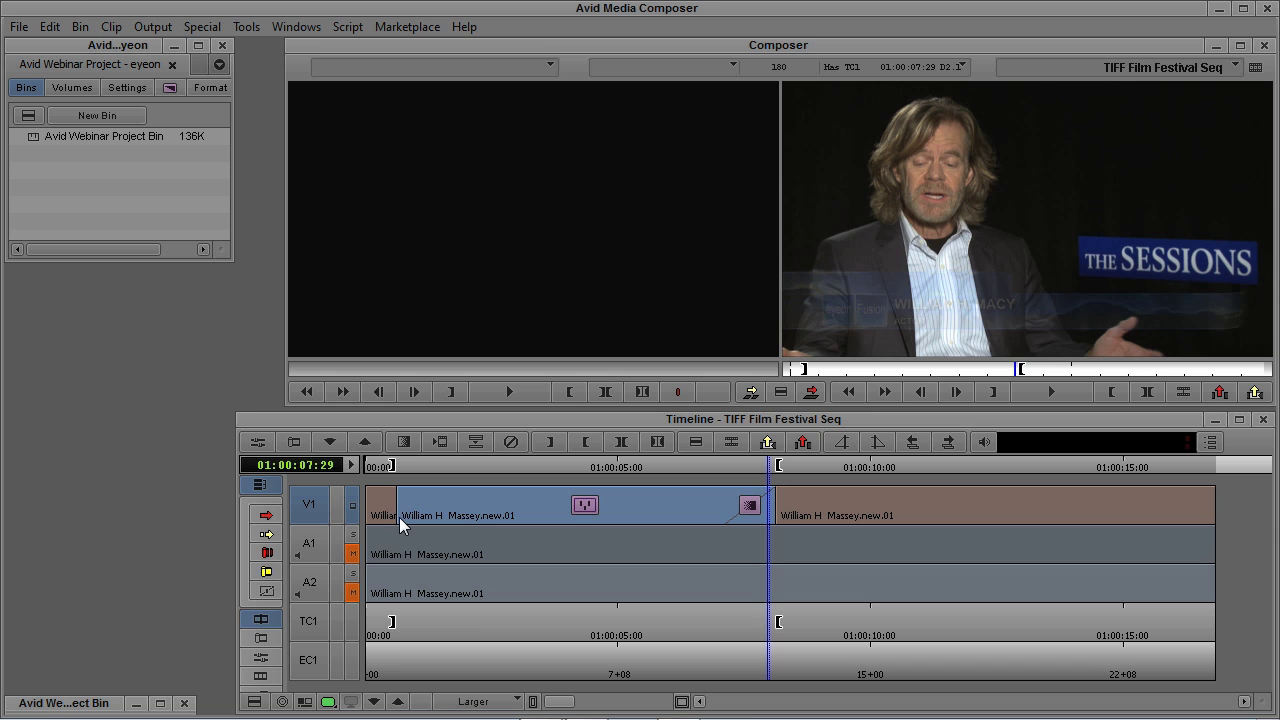
# Step: Play the lower-third effect clip in TIFF Film Festival Seq from its start twice, and return the playhead to that start
pyautogui.click(399, 517)
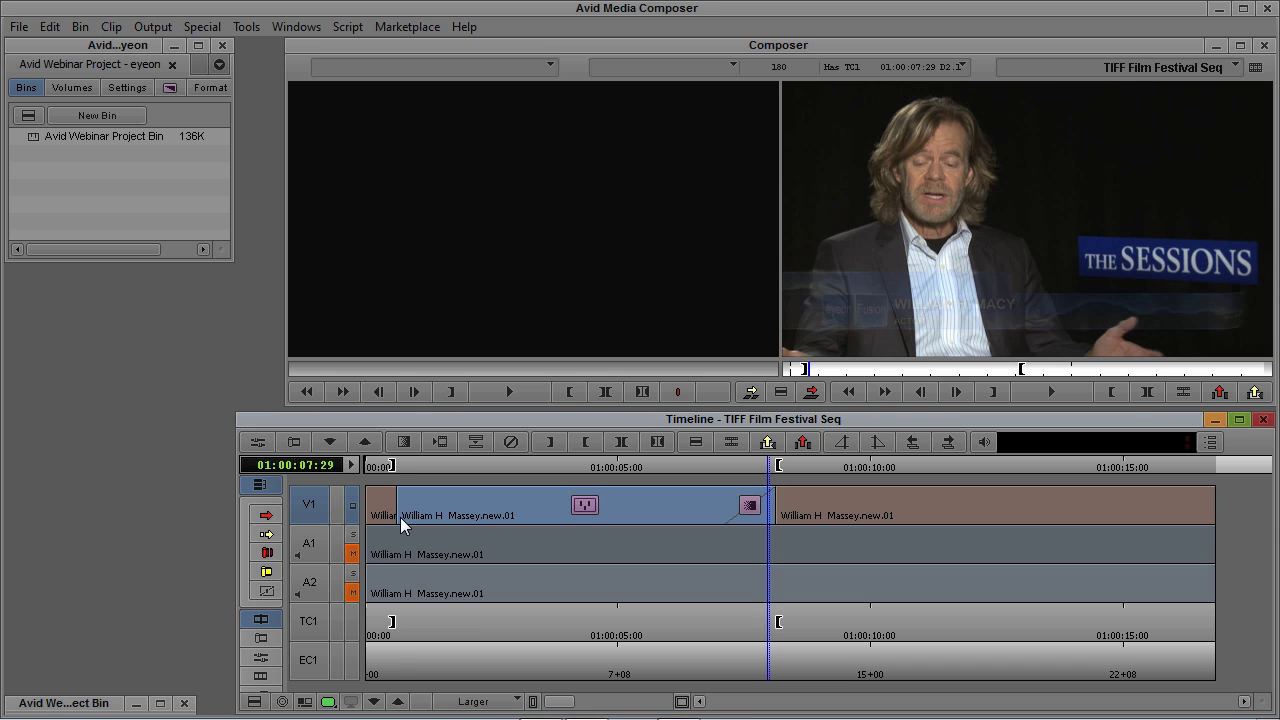
pyautogui.press('space')
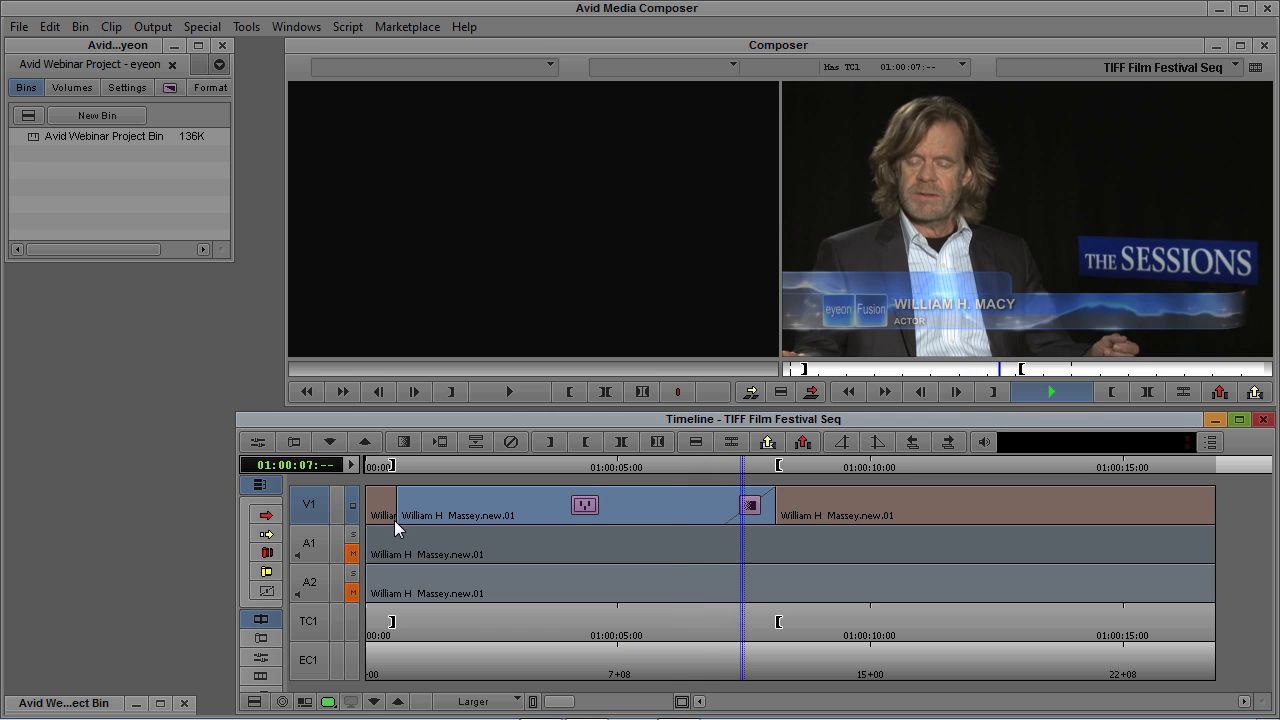
pyautogui.press('space')
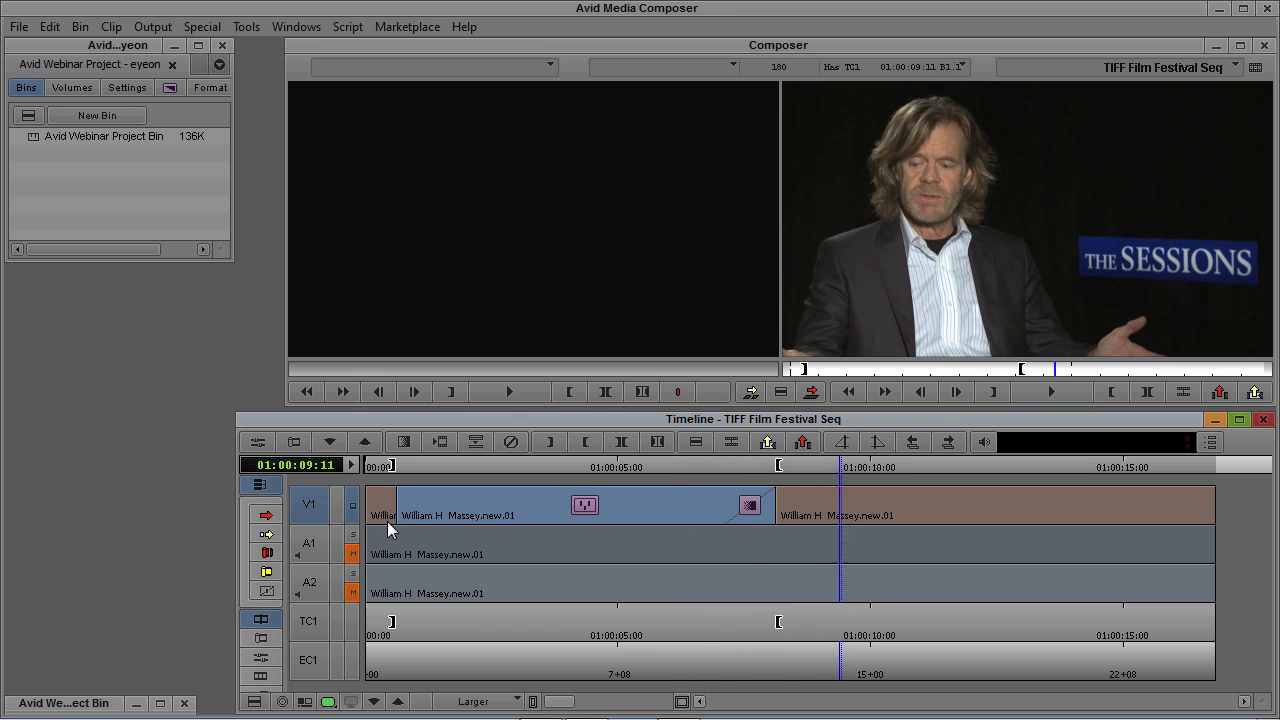
pyautogui.click(387, 521)
pyautogui.press('space')
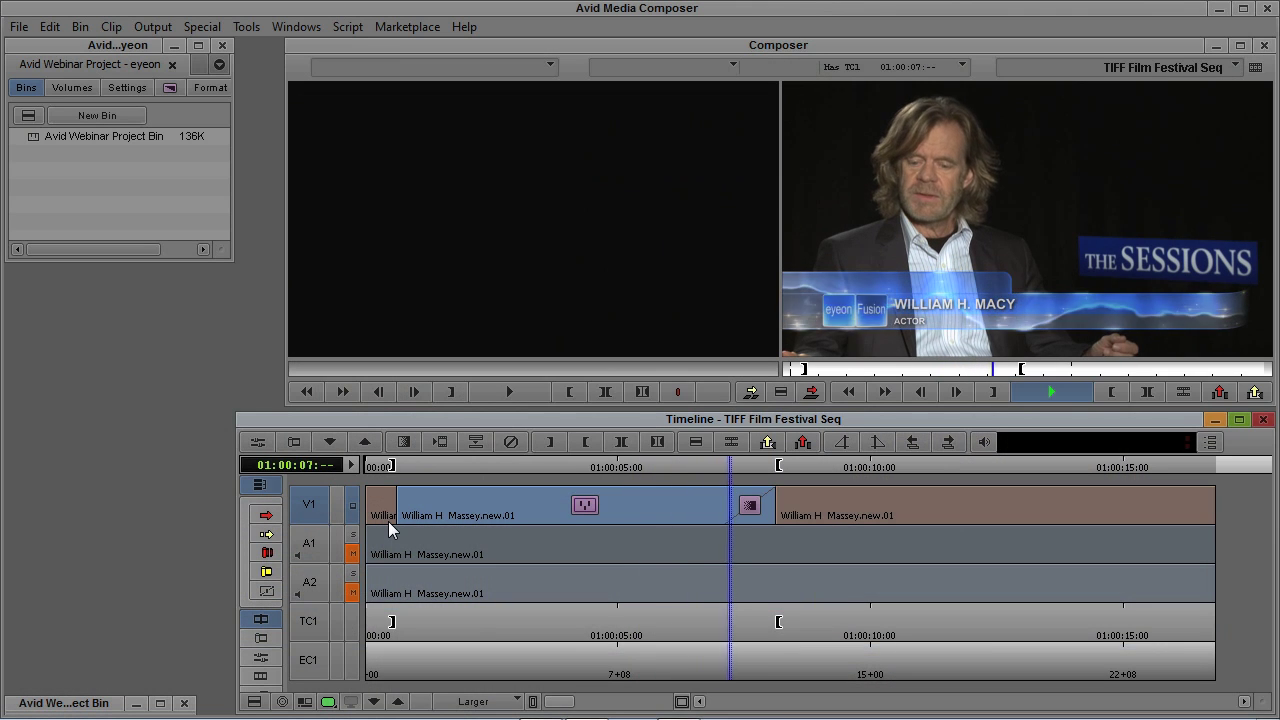
pyautogui.click(397, 514)
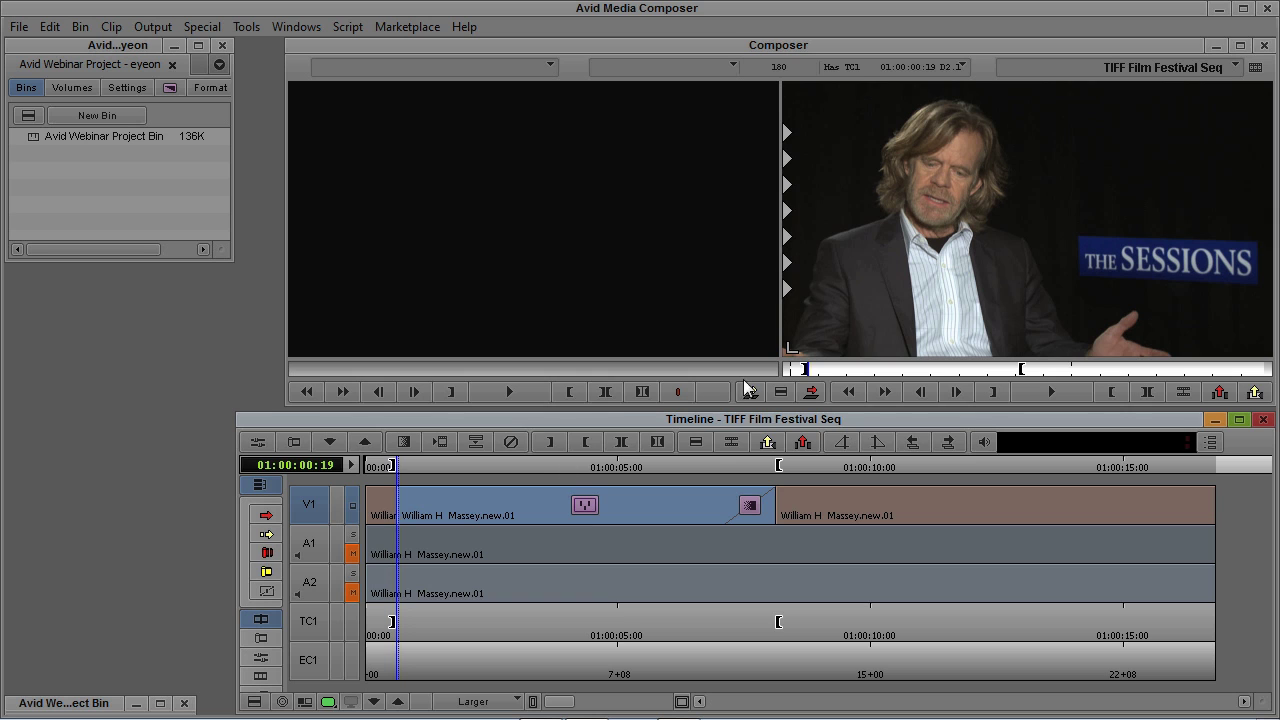
# Step: Open the interview clip's eyeonConnection effect for editing in Fusion and arrange the flow to show the PrimeSparkle4, Merge1 and Saver nodes
pyautogui.click(266, 657)
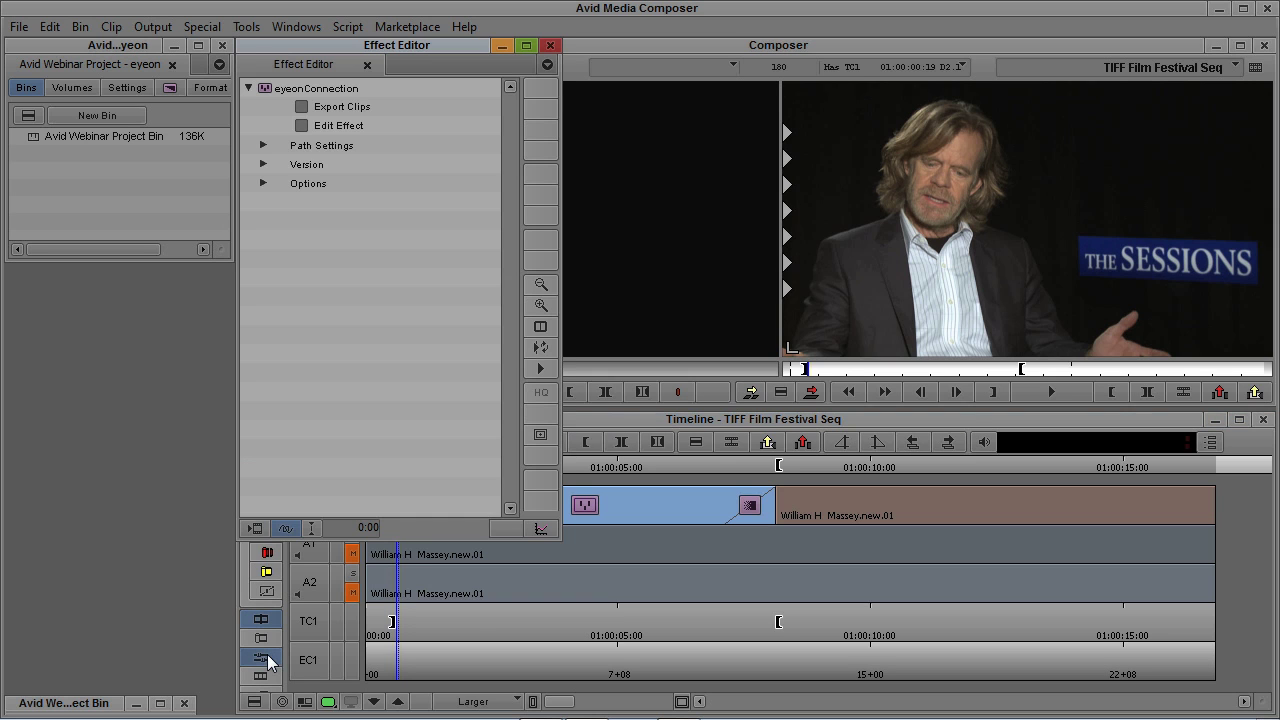
pyautogui.click(301, 126)
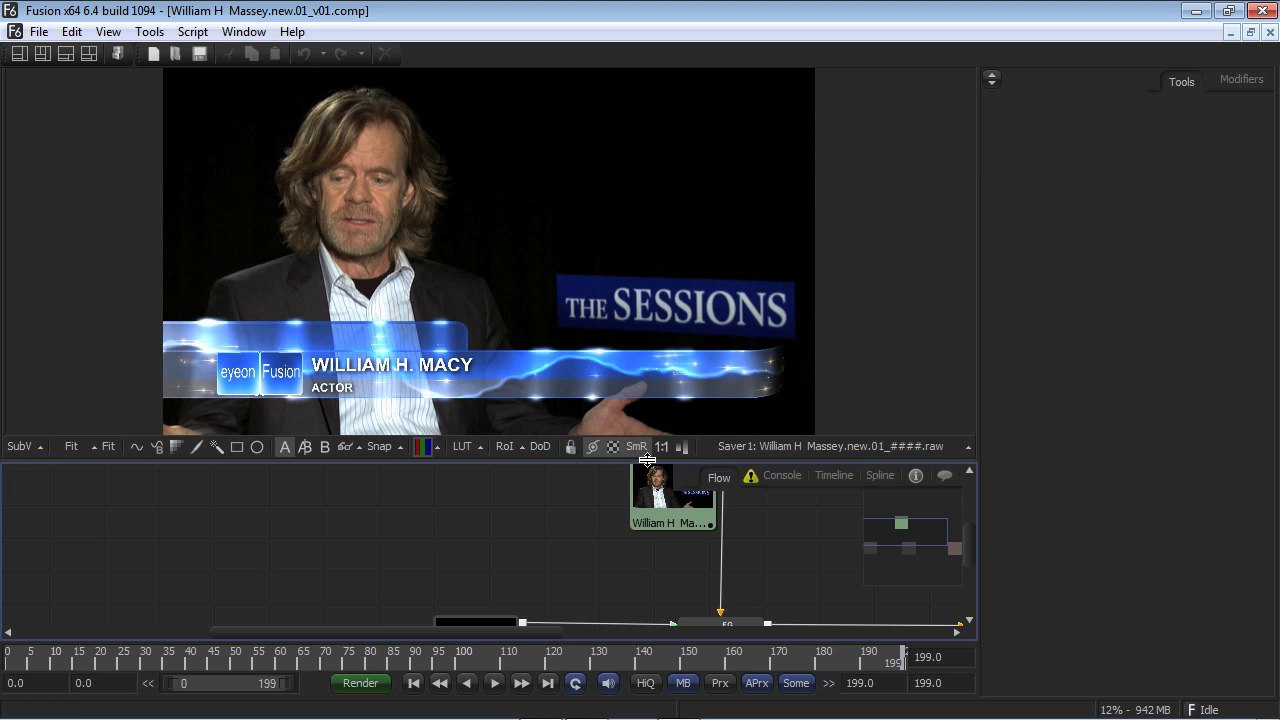
pyautogui.moveTo(647, 459); pyautogui.dragTo(647, 330)
pyautogui.moveTo(706, 429); pyautogui.dragTo(385, 452)
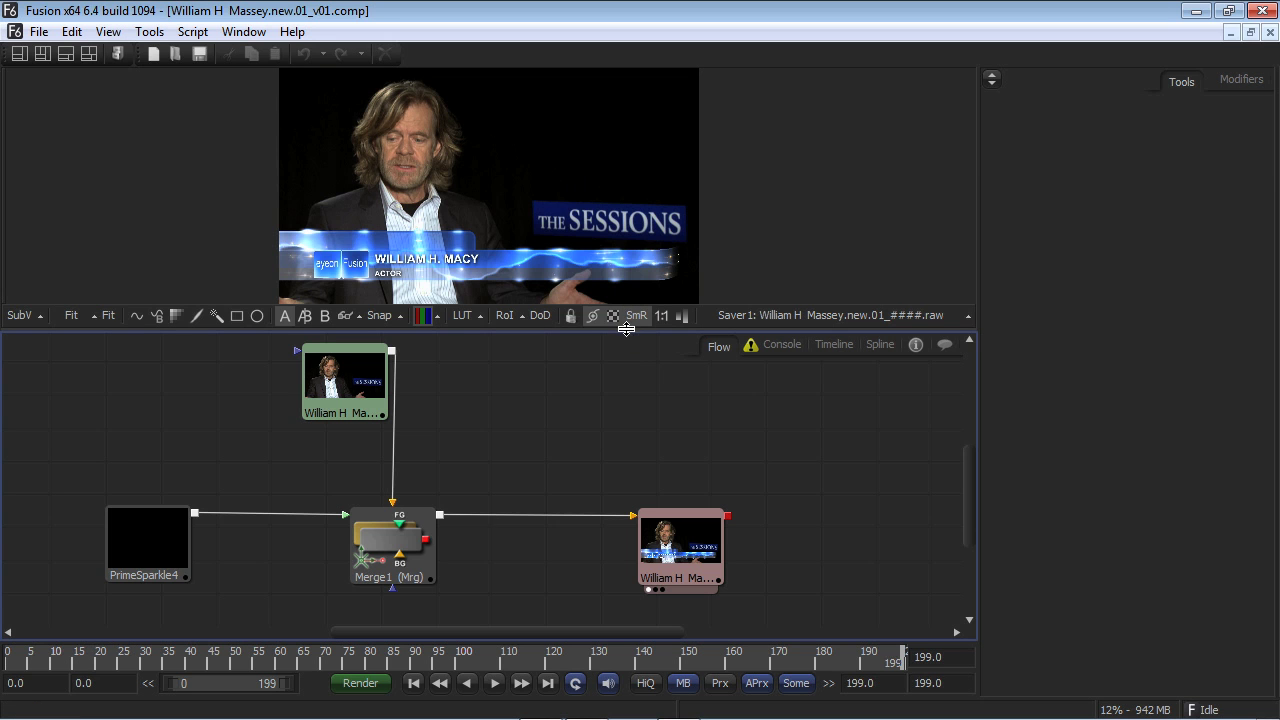
pyautogui.moveTo(626, 329); pyautogui.dragTo(626, 401)
pyautogui.moveTo(617, 517); pyautogui.dragTo(668, 450)
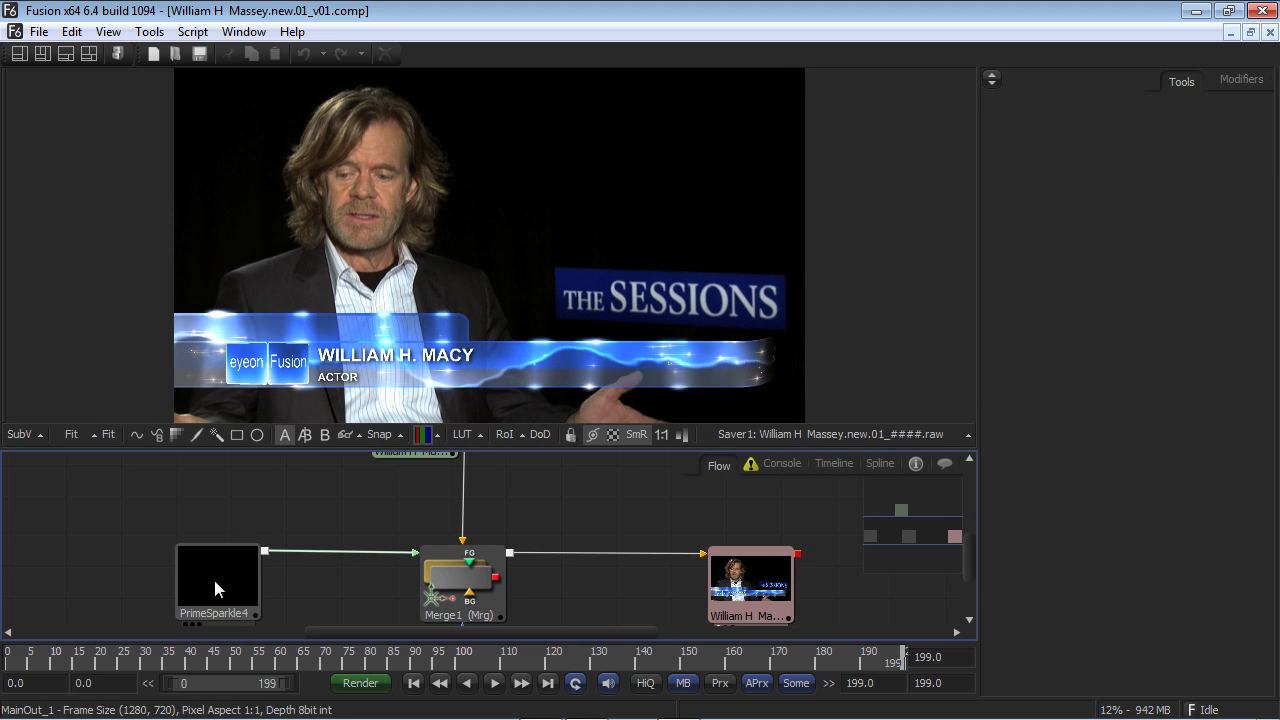
# Step: Recolour the PrimeSparkle4 lower third gold and finally red, with a tint of about 0.03 and a strength of about 0.66
pyautogui.click(214, 586)
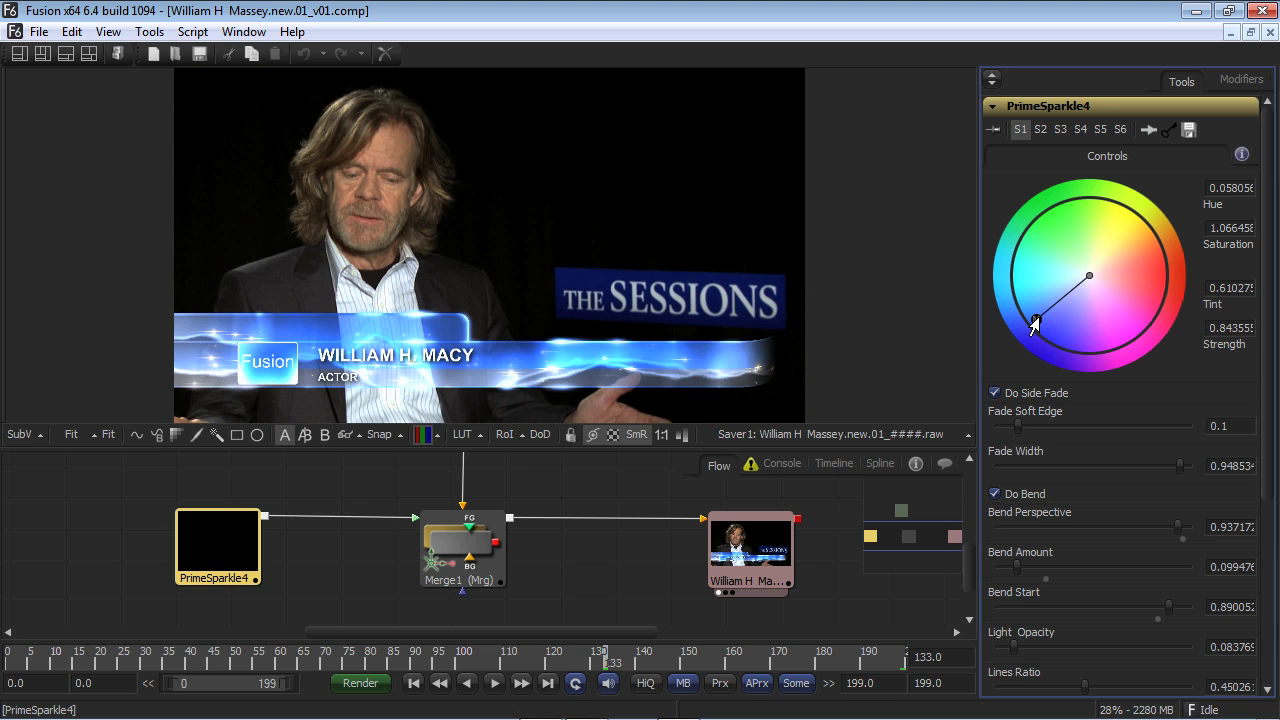
pyautogui.moveTo(1035, 325); pyautogui.dragTo(1040, 317)
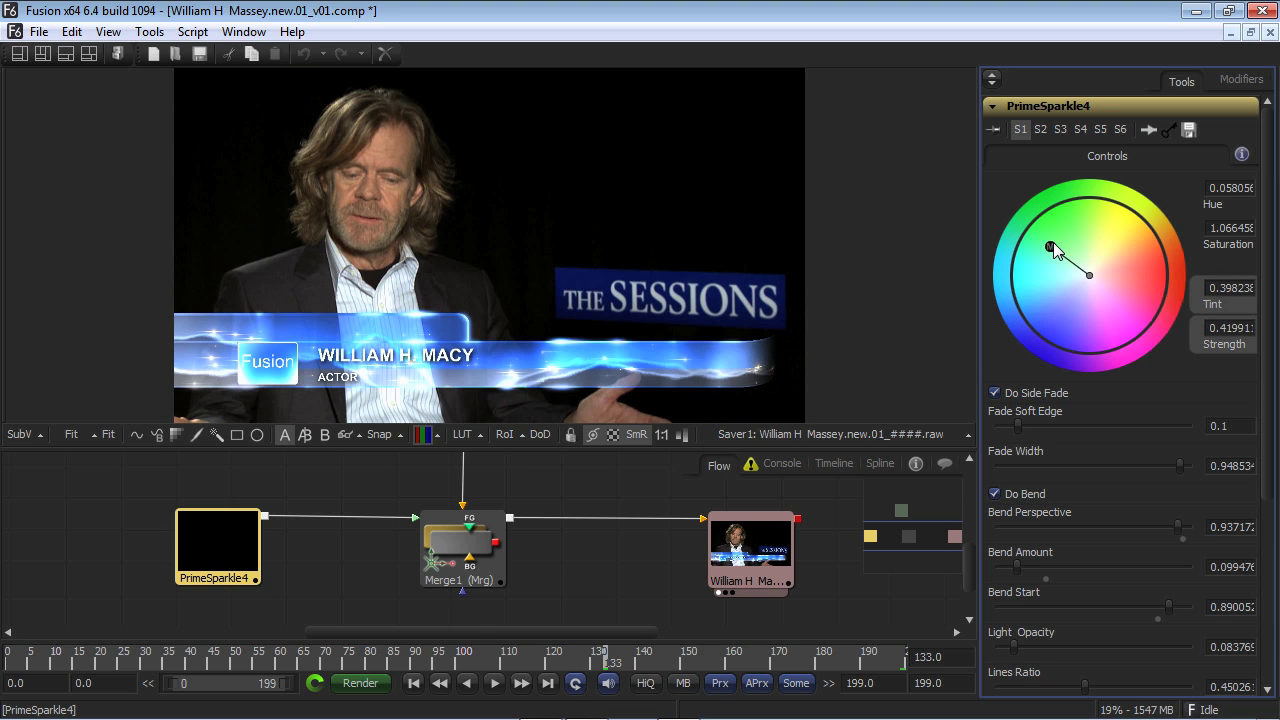
pyautogui.moveTo(1052, 248); pyautogui.dragTo(1146, 227)
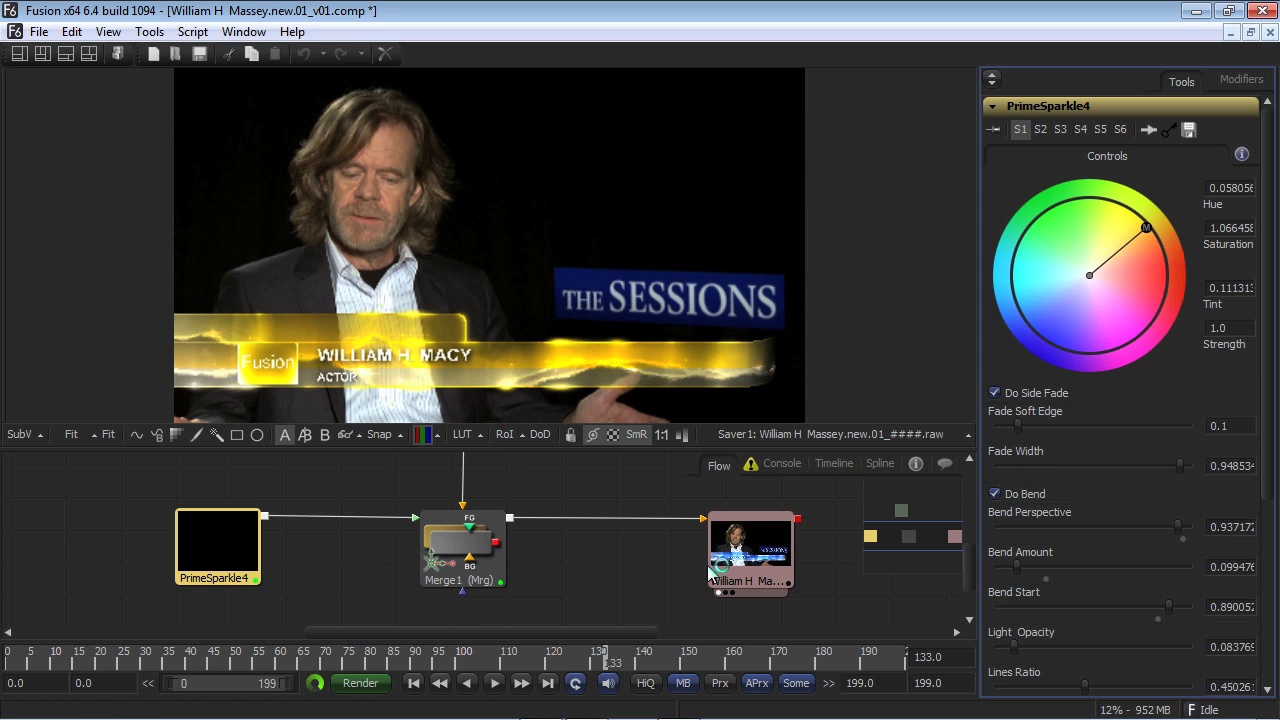
pyautogui.moveTo(1275, 344); pyautogui.dragTo(1275, 570)
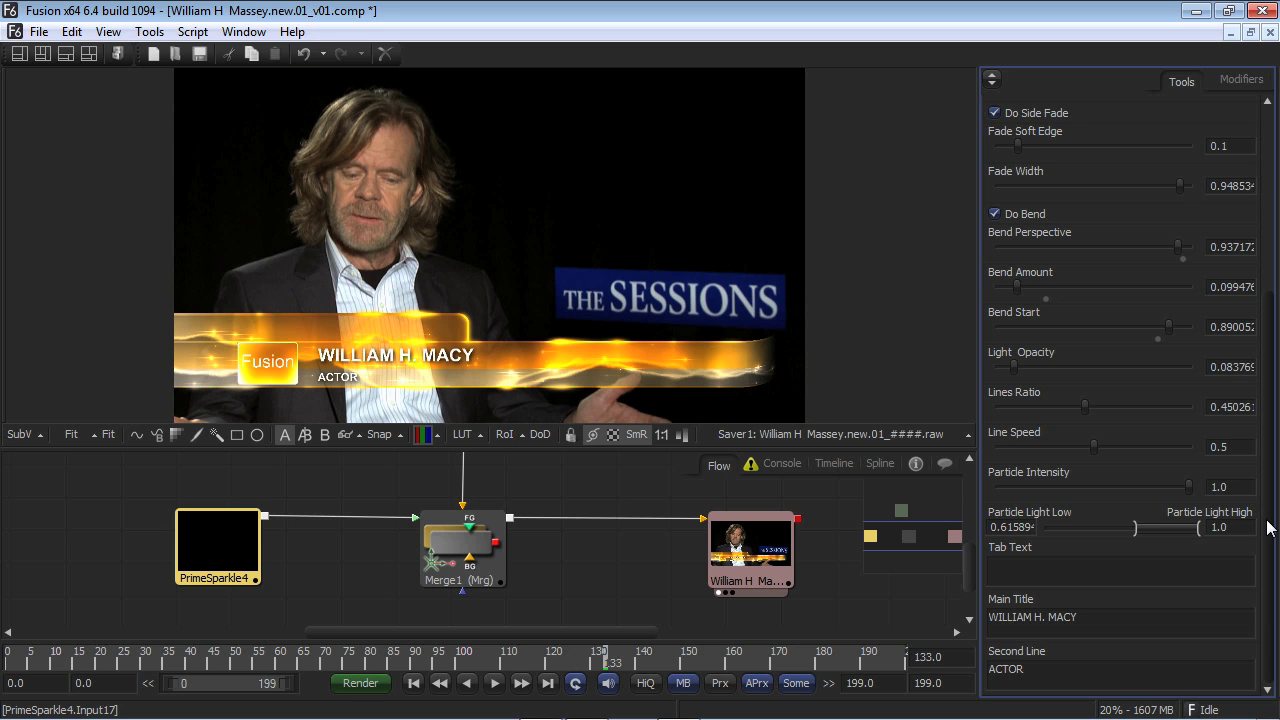
pyautogui.scroll(5, 1268, 528)
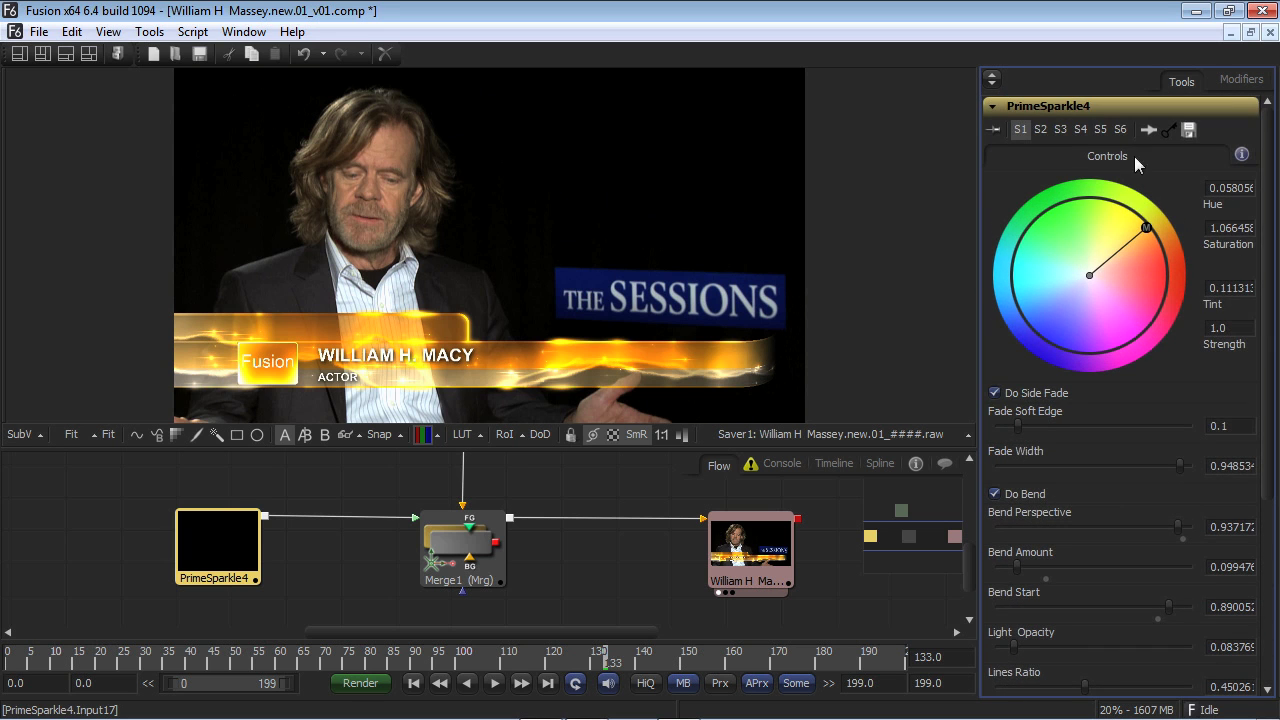
pyautogui.moveTo(1136, 234); pyautogui.dragTo(1145, 268)
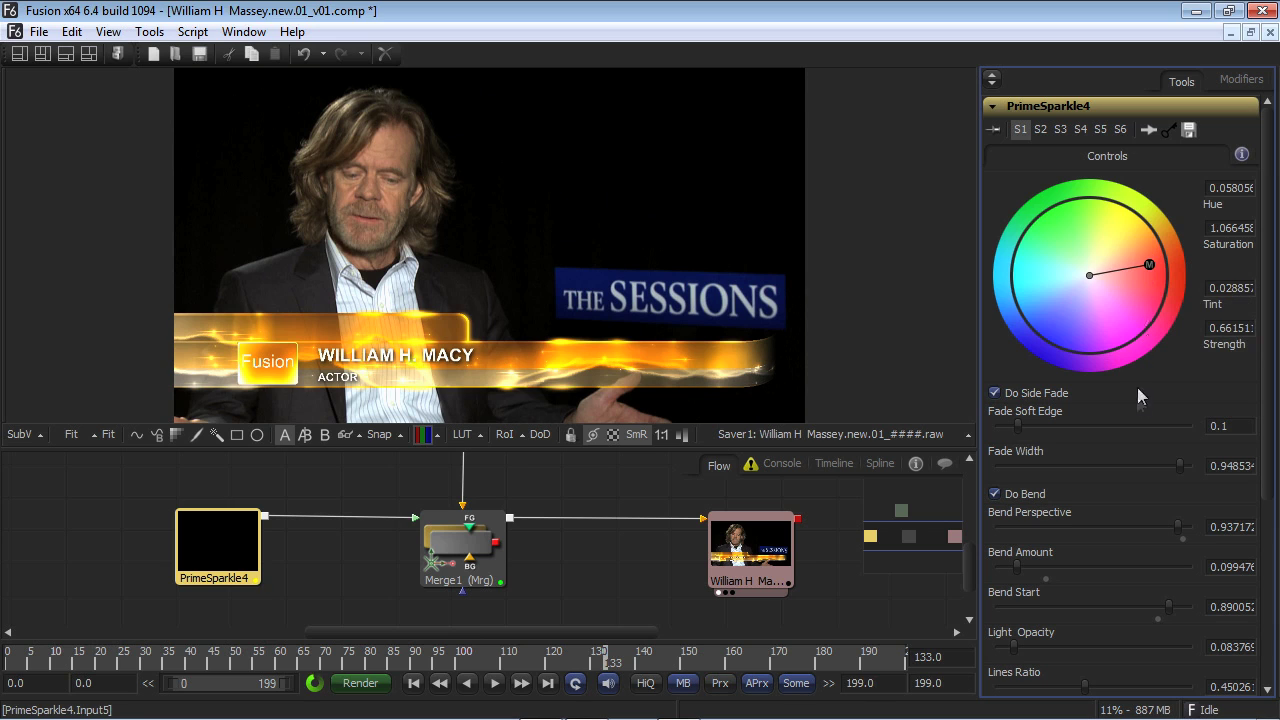
# Step: Toggle PrimeSparkle4's bend off and on, and set bend perspective to about 0.90, bend amount to about 0.13 and light opacity to about 0.10
pyautogui.click(994, 494)
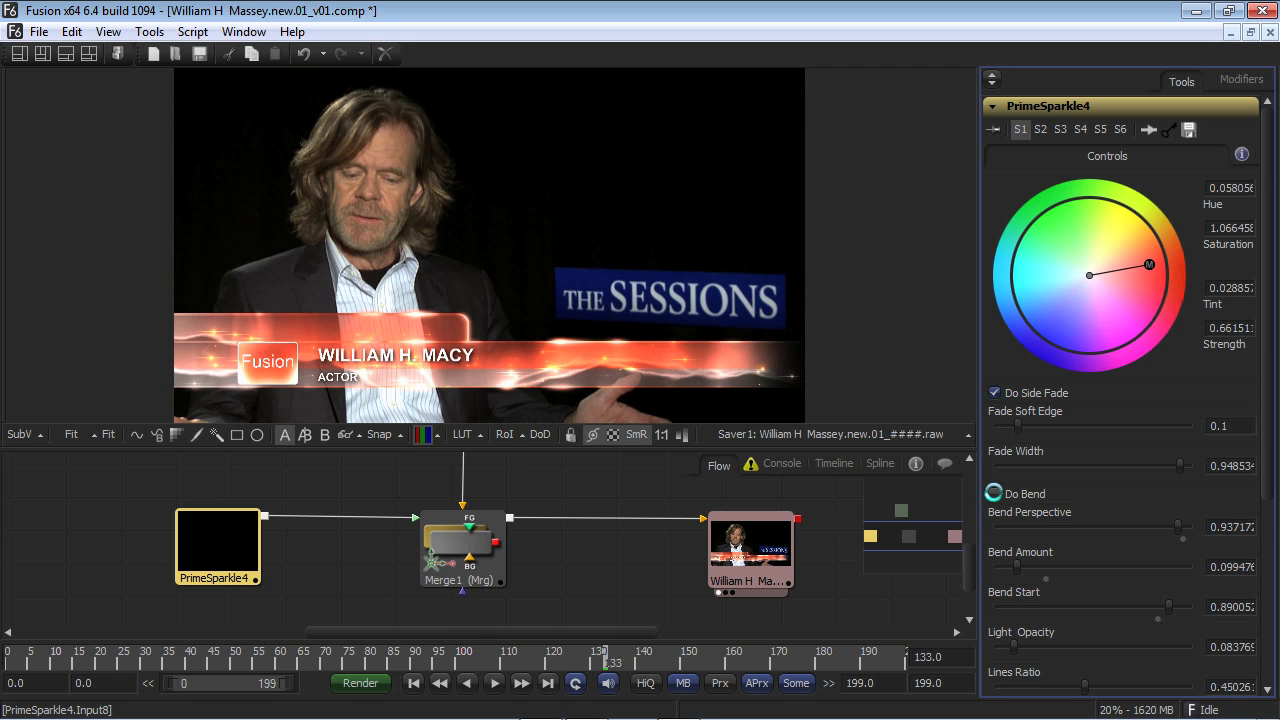
pyautogui.click(994, 494)
pyautogui.scroll(-3, 1010, 500)
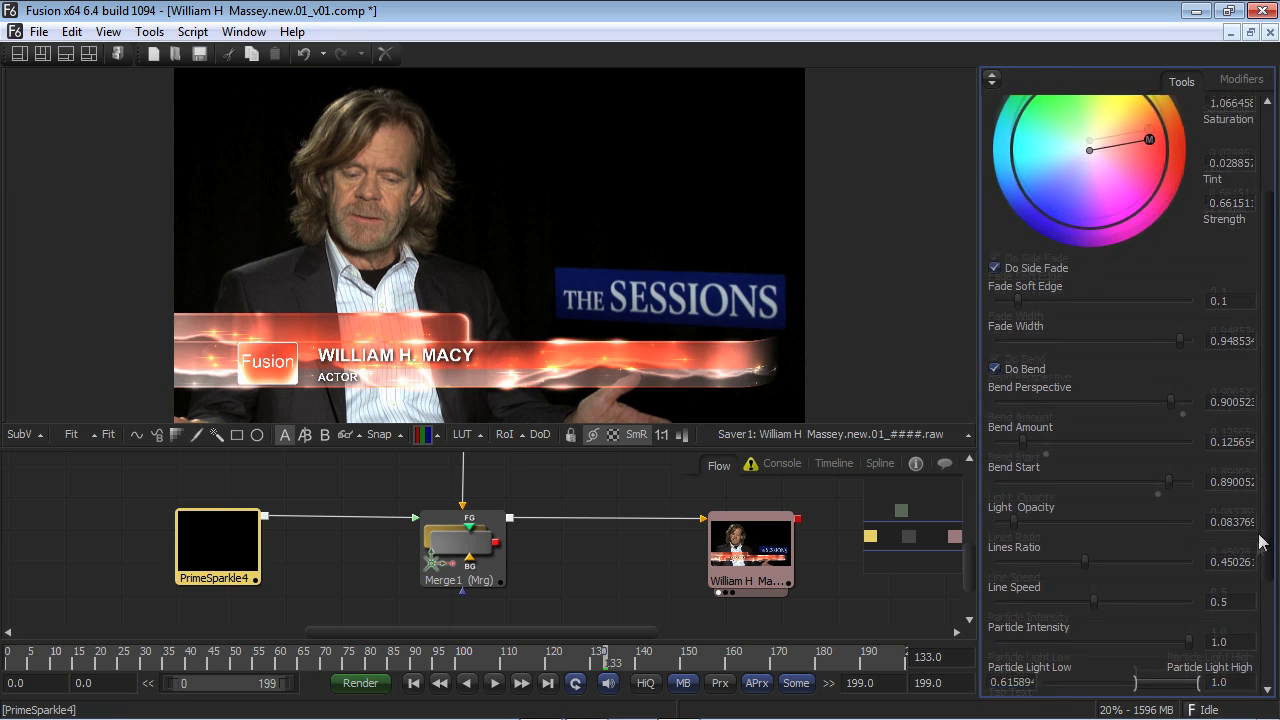
pyautogui.moveTo(1013, 494)
pyautogui.mouseDown()
pyautogui.moveTo(1106, 493)
pyautogui.moveTo(1022, 514)
pyautogui.mouseUp()
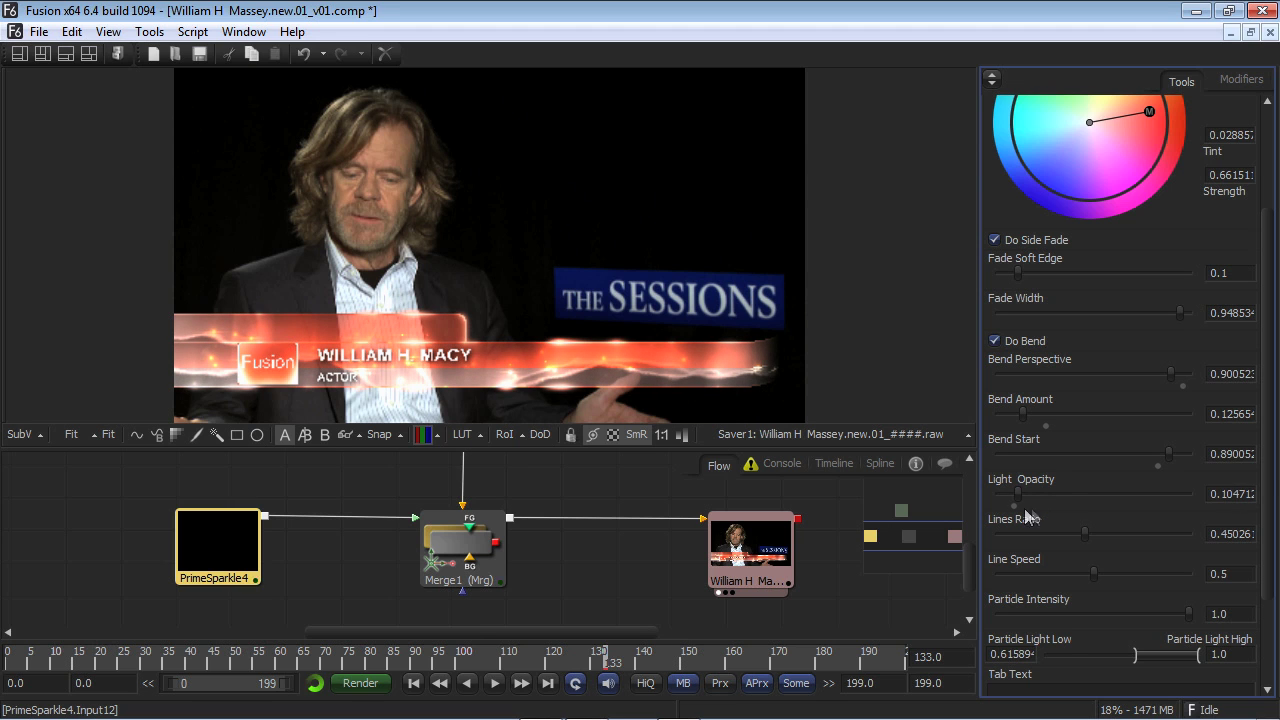
pyautogui.scroll(-3, 1250, 520)
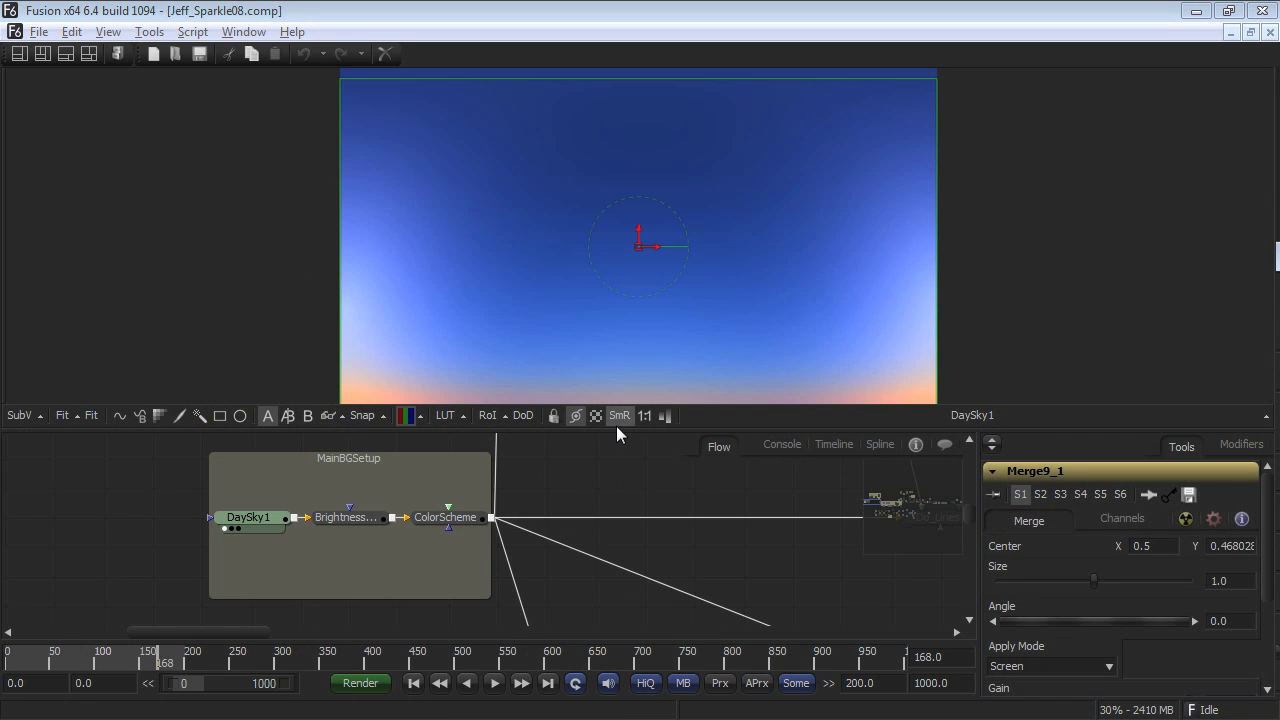
# Step: Look through the node groups of the Jeff_Sparkle08 composition, from the glowing lines to the particle system and back to the background setup
pyautogui.moveTo(698, 484); pyautogui.dragTo(549, 712)
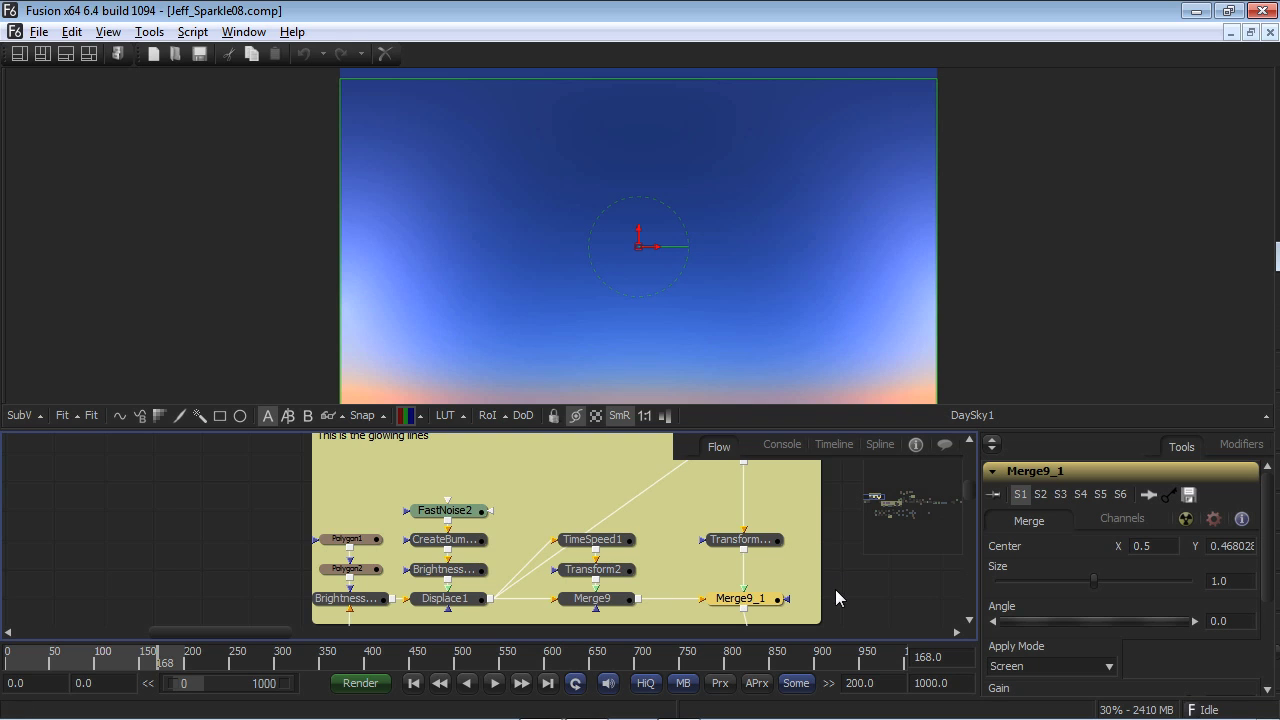
pyautogui.moveTo(836, 598); pyautogui.dragTo(286, 240)
pyautogui.moveTo(628, 545); pyautogui.dragTo(342, 545)
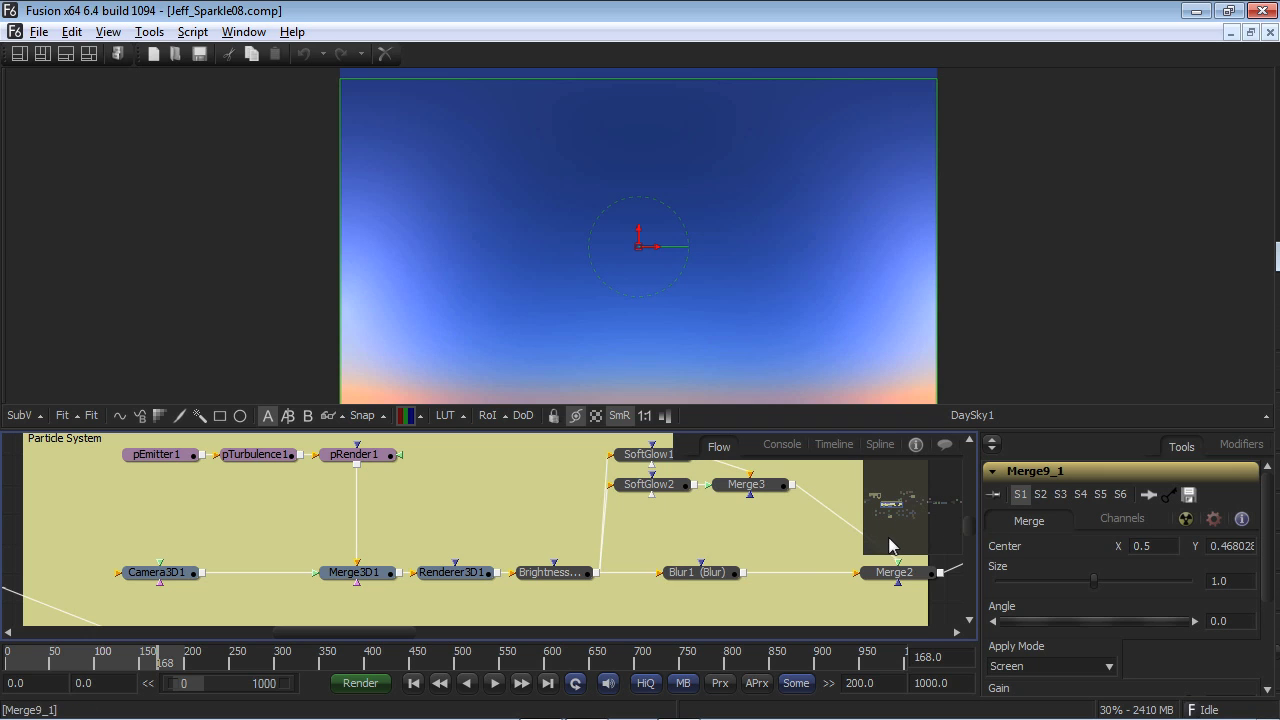
pyautogui.moveTo(815, 565); pyautogui.dragTo(700, 563)
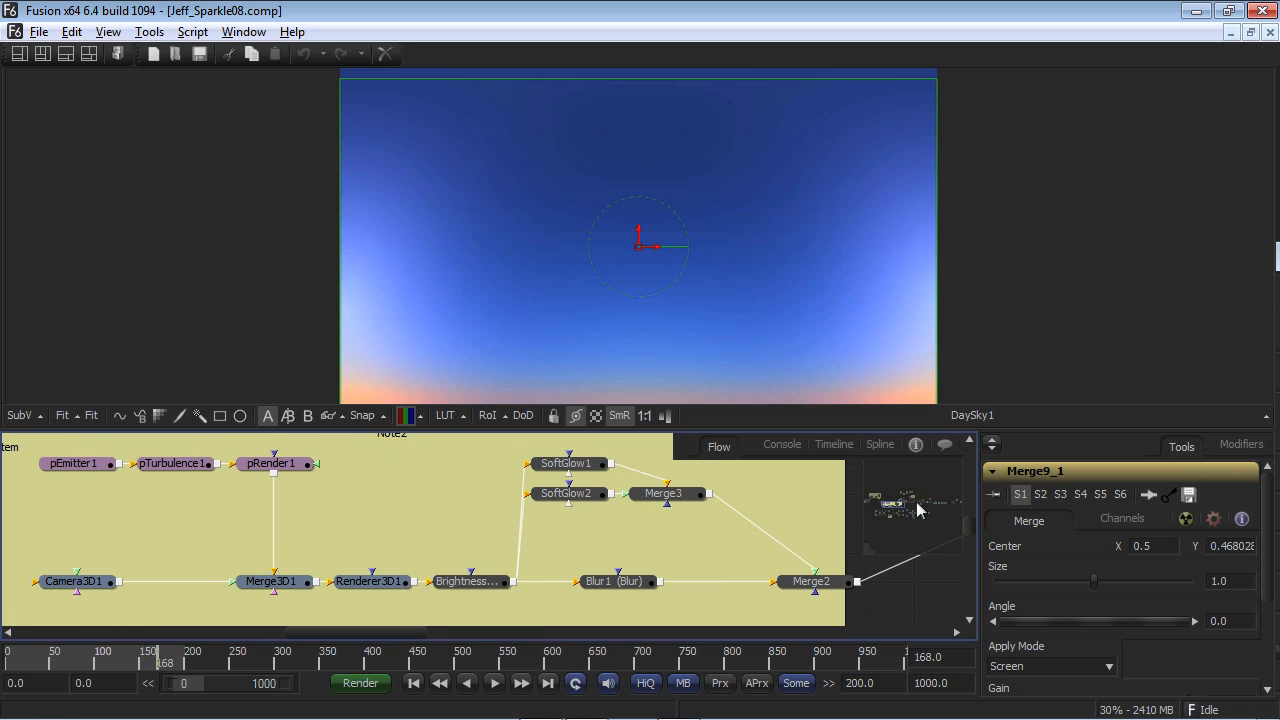
pyautogui.moveTo(902, 509); pyautogui.dragTo(869, 510)
pyautogui.moveTo(674, 508); pyautogui.dragTo(758, 500)
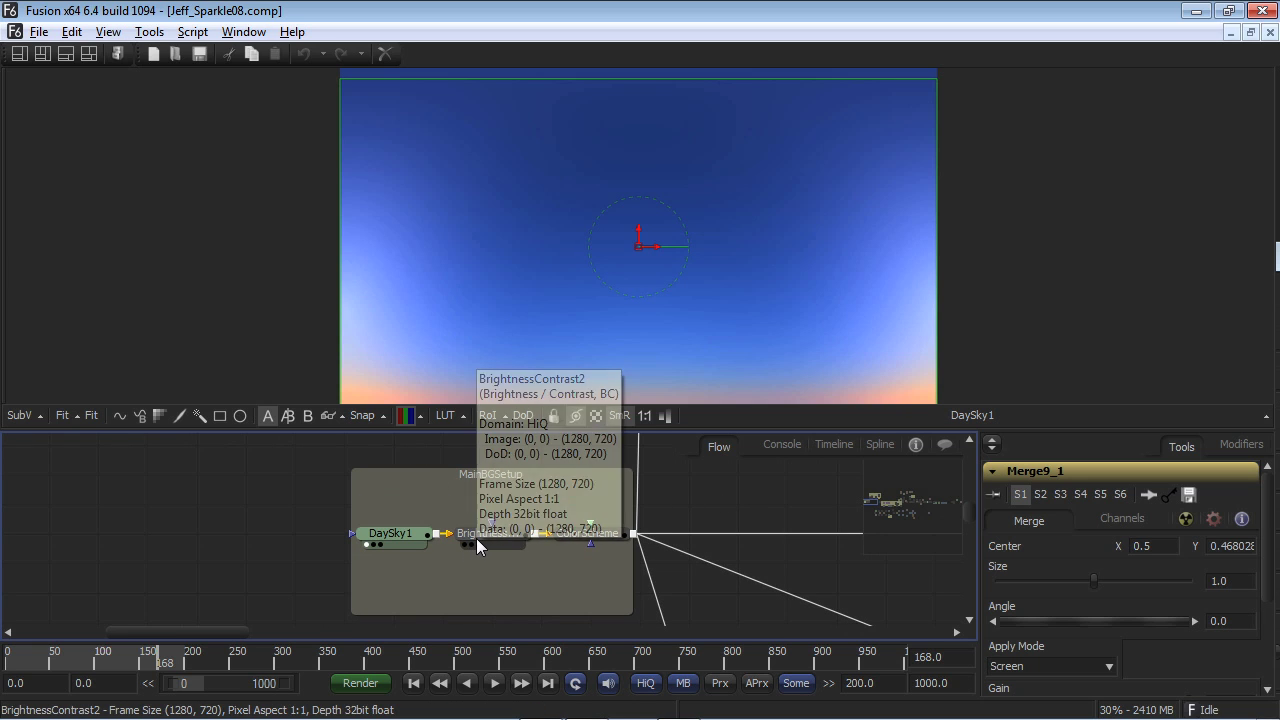
# Step: View the outputs of DaySky1, BrightnessContrast2 and ColorScheme in the MainBGSetup group one after another
pyautogui.click(392, 533)
pyautogui.moveTo(519, 535); pyautogui.dragTo(560, 326)
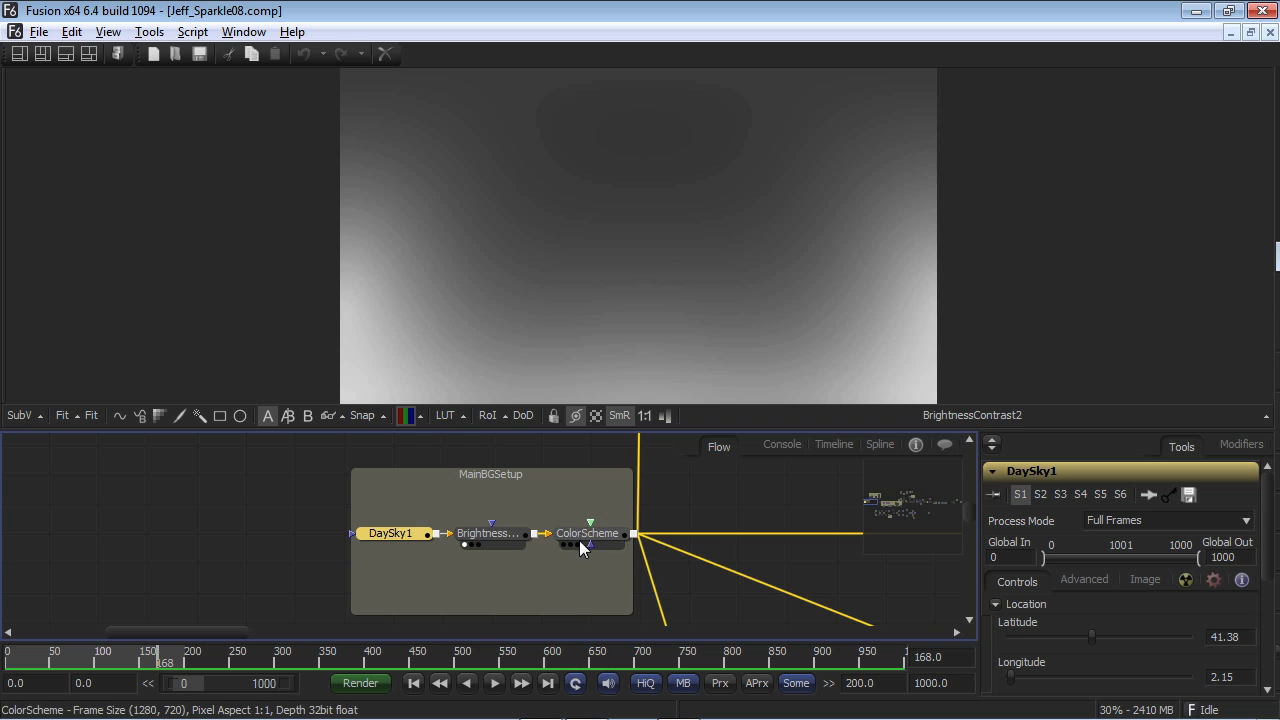
pyautogui.moveTo(582, 538); pyautogui.dragTo(600, 350)
# Step: Examine the glowing lines group and the Perturb2 modifier that animates the Polygon1 mask
pyautogui.moveTo(820, 501); pyautogui.dragTo(520, 661)
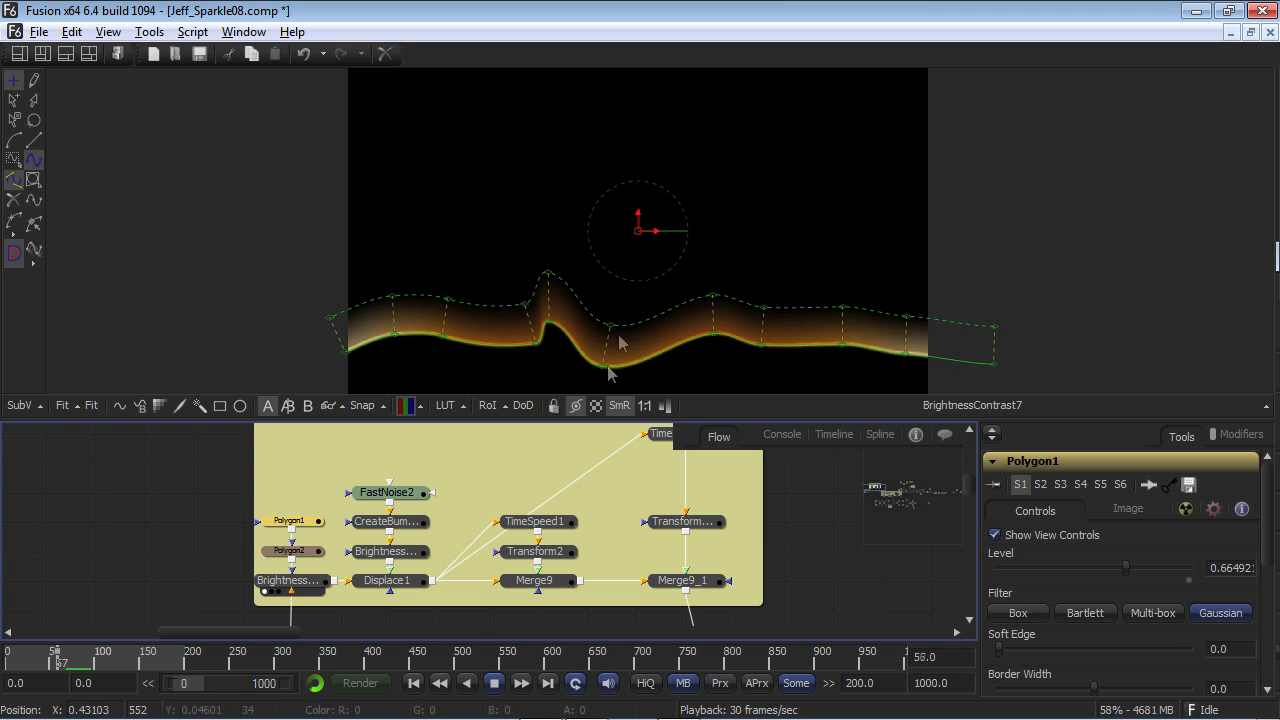
pyautogui.click(1258, 434)
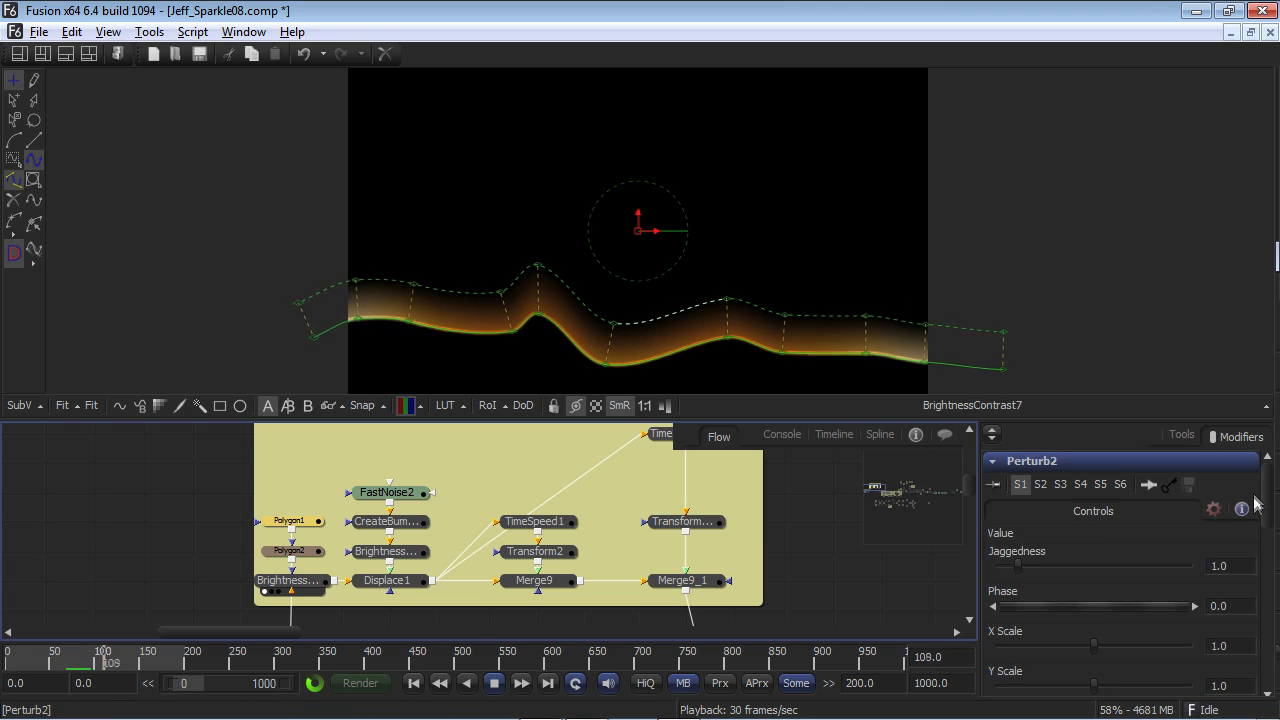
pyautogui.moveTo(1264, 518)
pyautogui.mouseDown()
pyautogui.moveTo(1266, 571)
pyautogui.moveTo(1253, 522)
pyautogui.mouseUp()
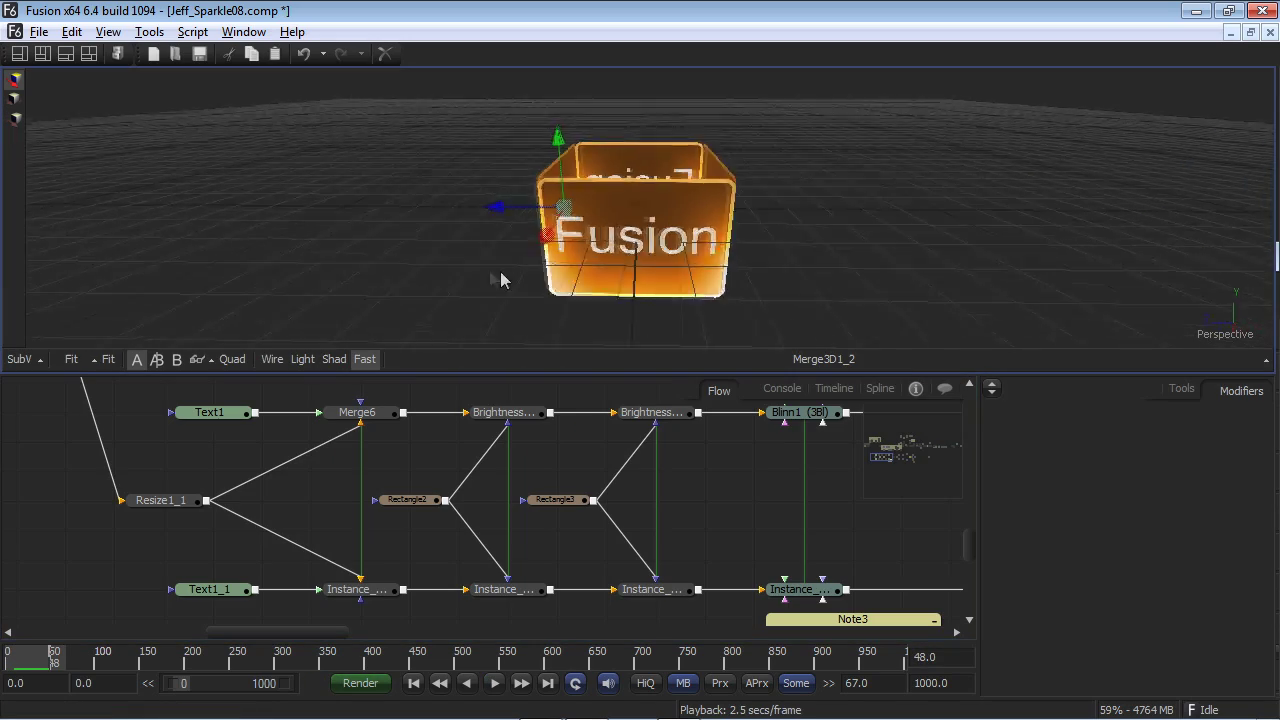
# Step: Orbit the Merge3D1_2 logo cube and view the text, merge and brightness nodes that build its eyeon and Fusion faces
pyautogui.moveTo(500, 273); pyautogui.dragTo(750, 295)
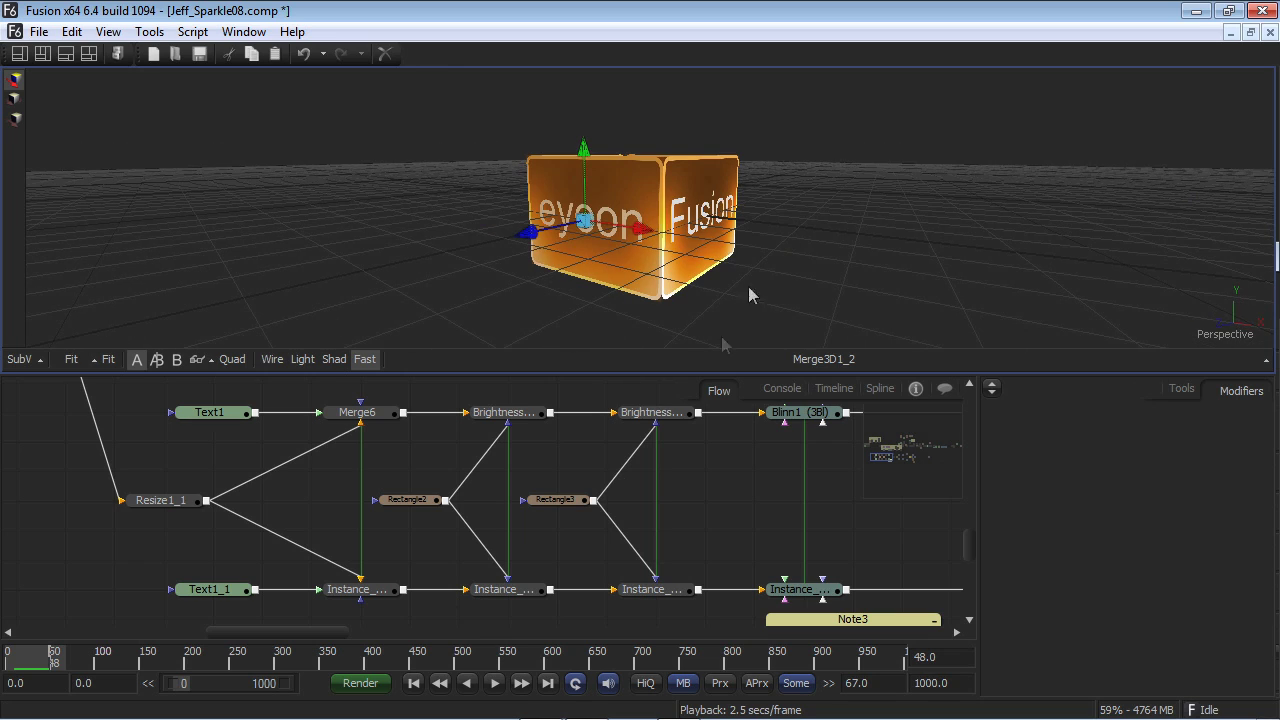
pyautogui.moveTo(664, 540); pyautogui.dragTo(608, 540)
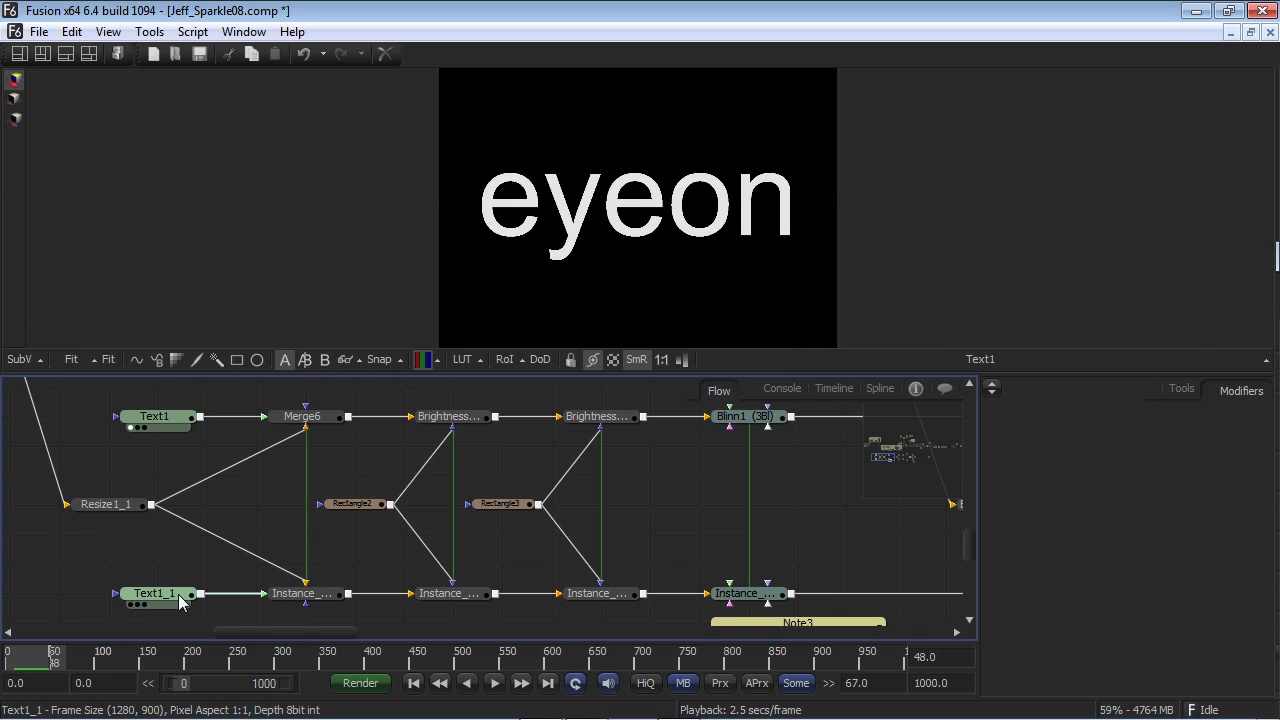
pyautogui.moveTo(179, 597); pyautogui.dragTo(440, 145)
pyautogui.moveTo(309, 425); pyautogui.dragTo(514, 314)
pyautogui.moveTo(300, 593); pyautogui.dragTo(514, 300)
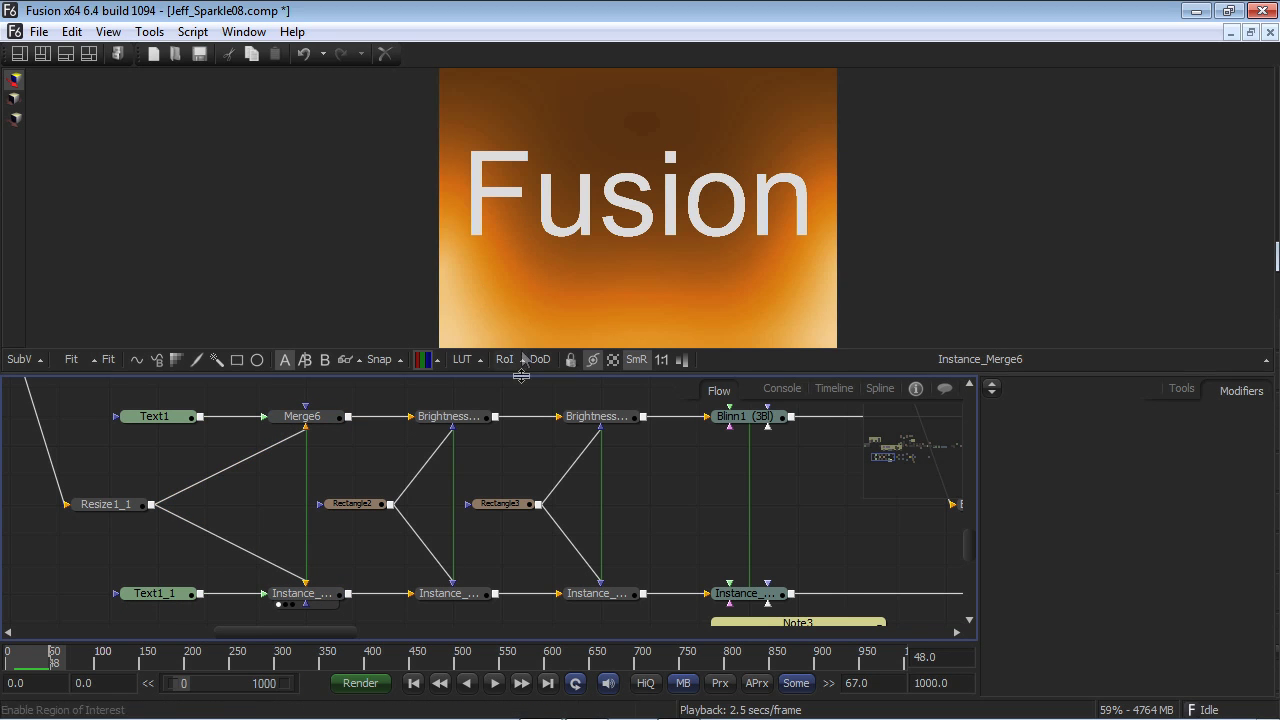
pyautogui.moveTo(478, 424); pyautogui.dragTo(520, 290)
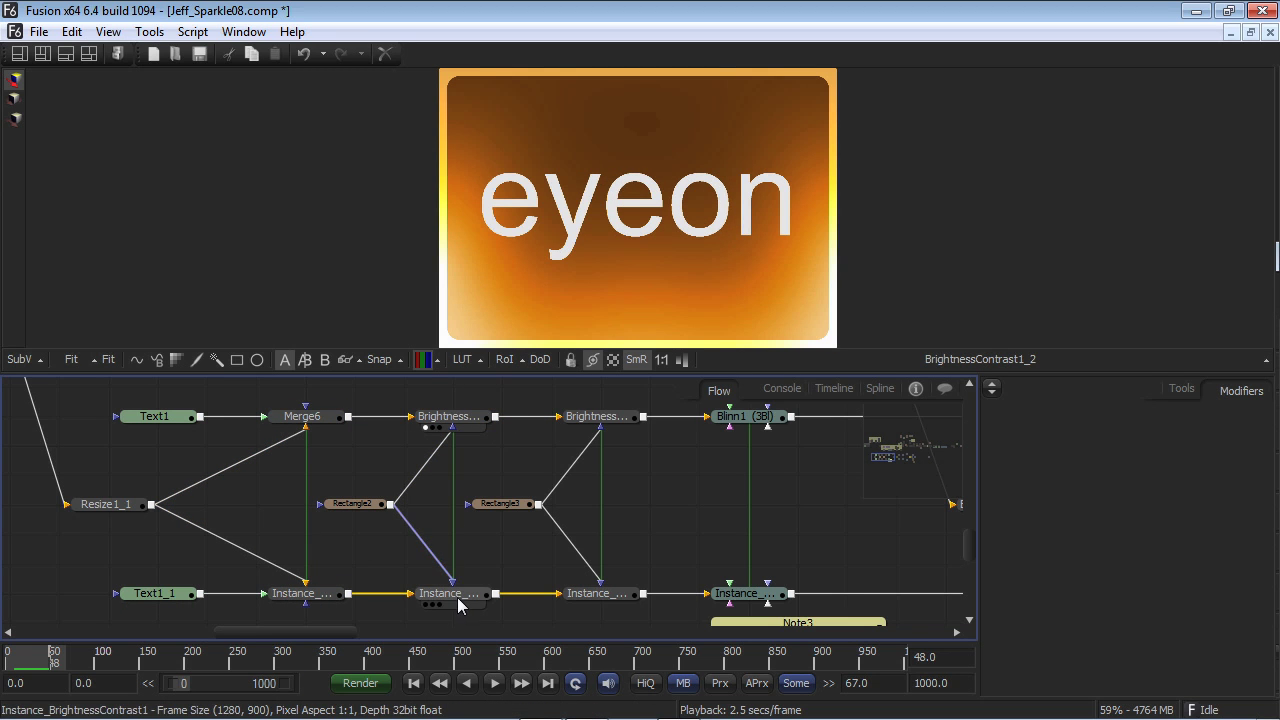
pyautogui.moveTo(458, 596); pyautogui.dragTo(541, 284)
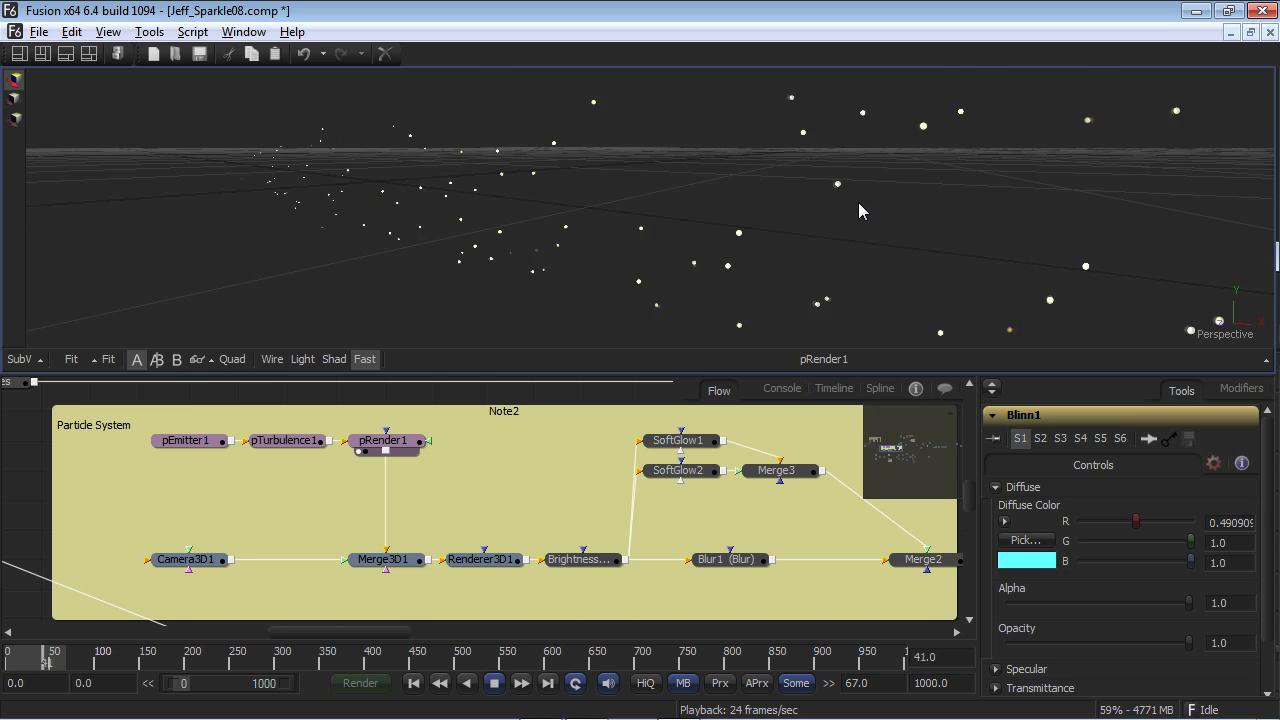
# Step: Set the pTurbulence1 strength to about 0.58 in X, 0.51 in Y and 0.28 in Z
pyautogui.click(285, 440)
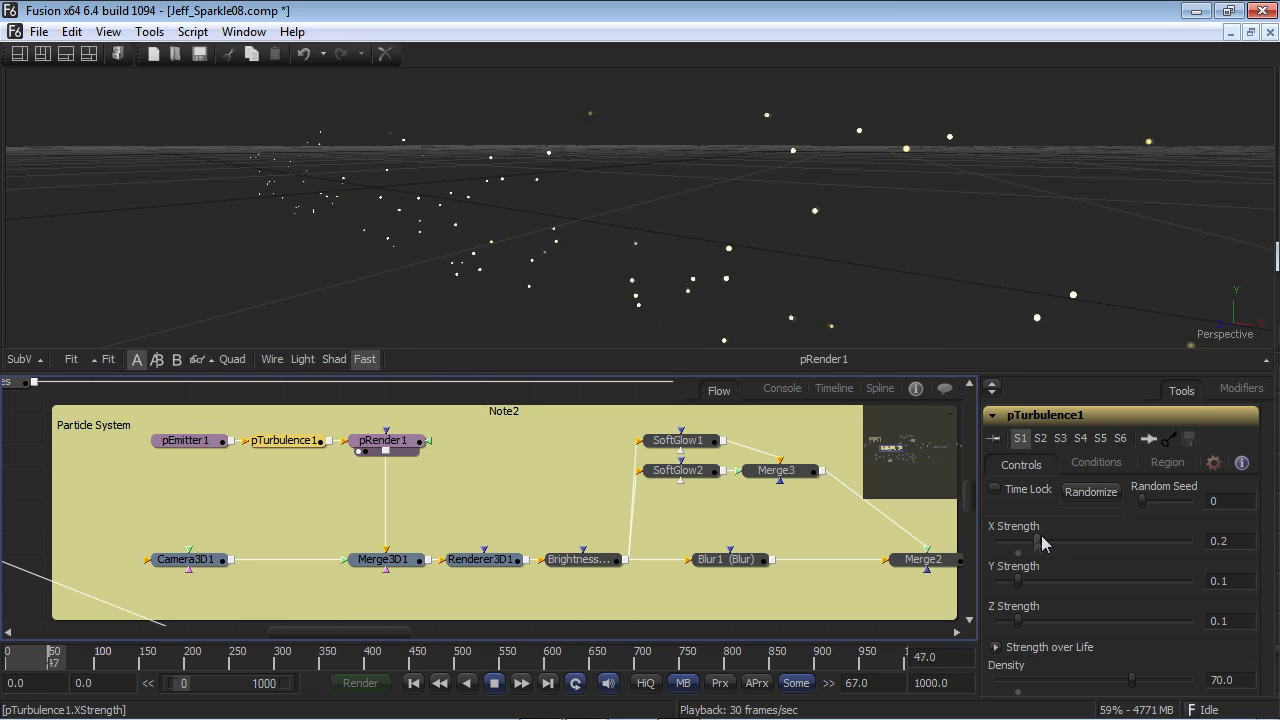
pyautogui.moveTo(1033, 537); pyautogui.dragTo(1110, 539)
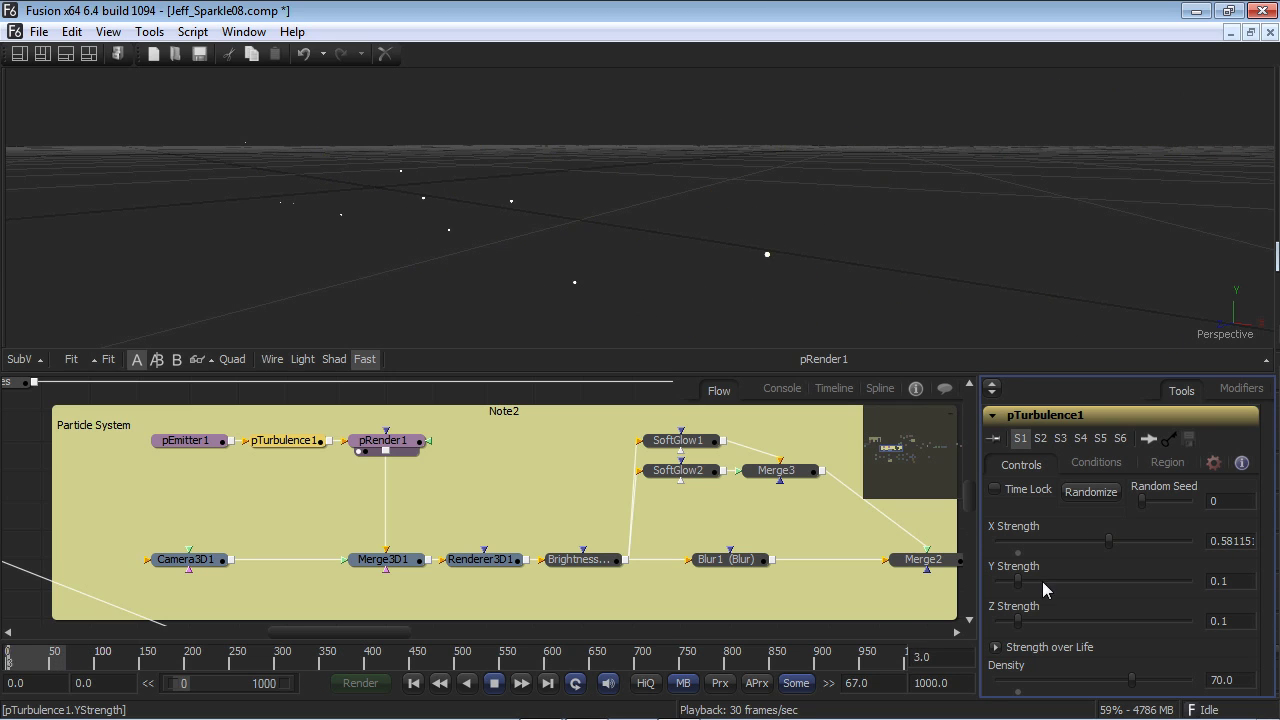
pyautogui.moveTo(1024, 580); pyautogui.dragTo(1112, 575)
pyautogui.moveTo(1024, 625); pyautogui.dragTo(1047, 621)
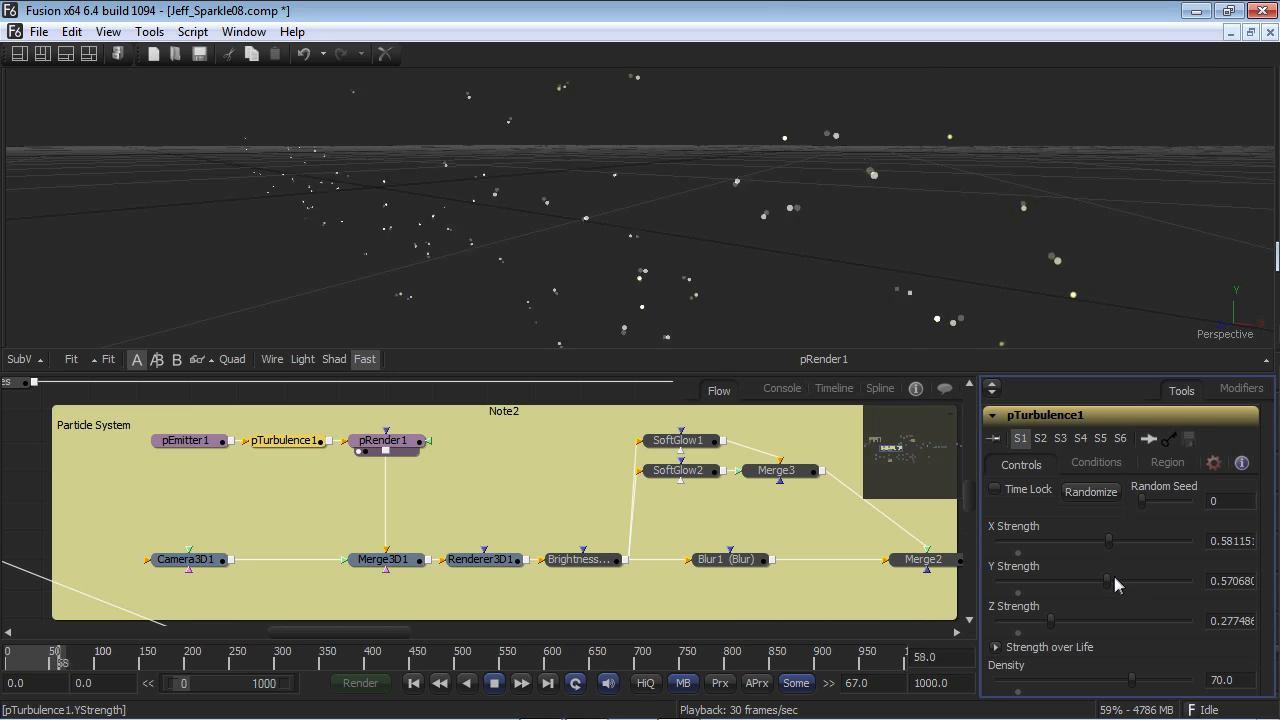
pyautogui.moveTo(1110, 578); pyautogui.dragTo(1094, 580)
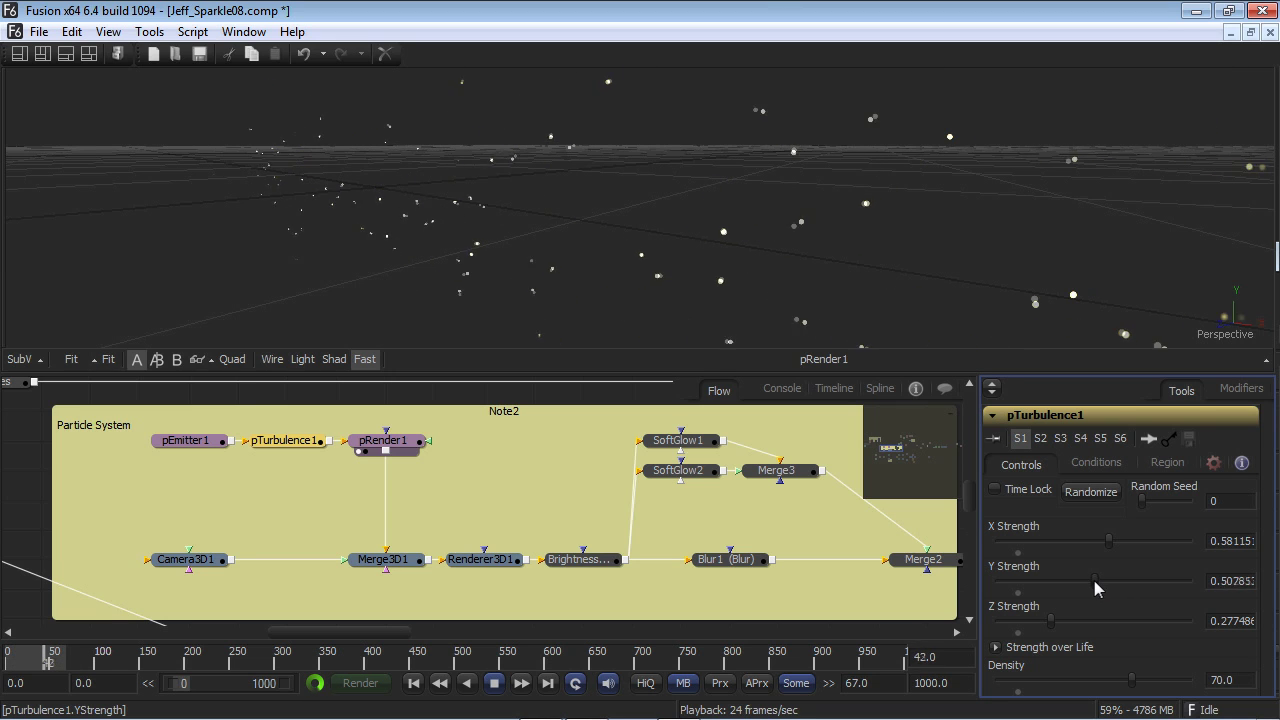
# Step: View the particle system's brightness, blur, SoftGlow2, SoftGlow1 and Merge3 nodes one after another
pyautogui.click(566, 566)
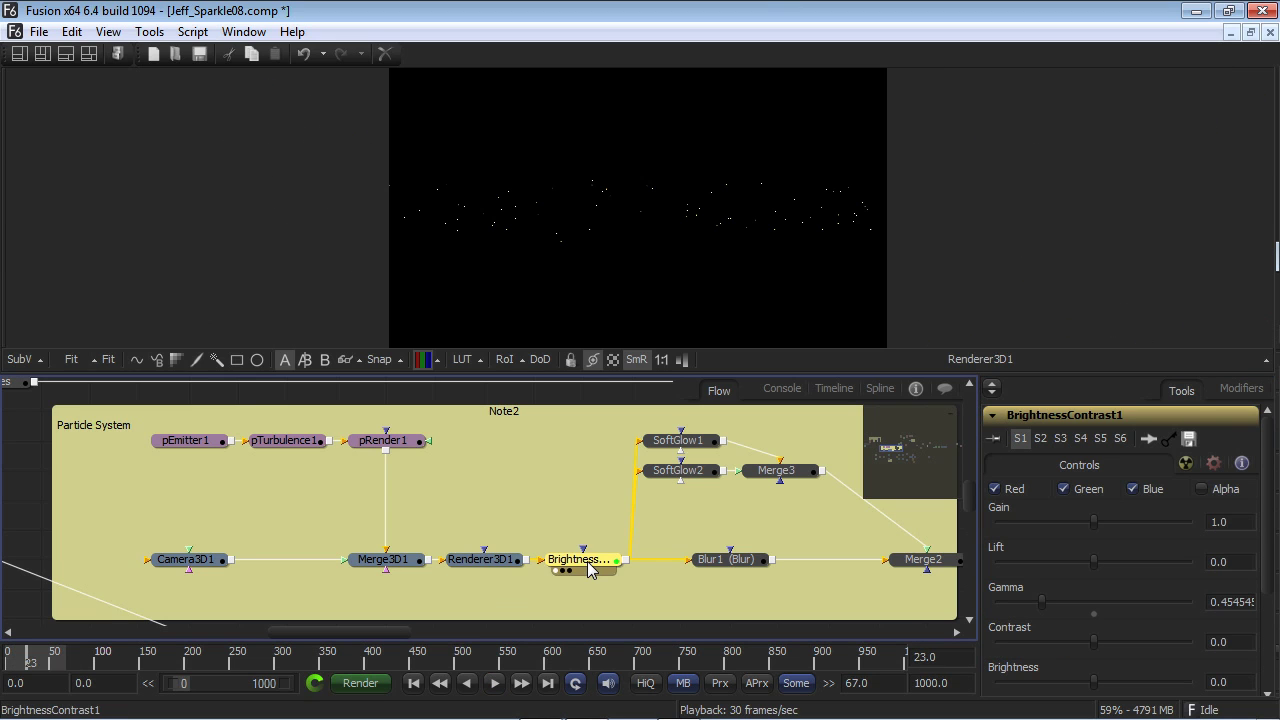
pyautogui.click(705, 565)
pyautogui.click(692, 473)
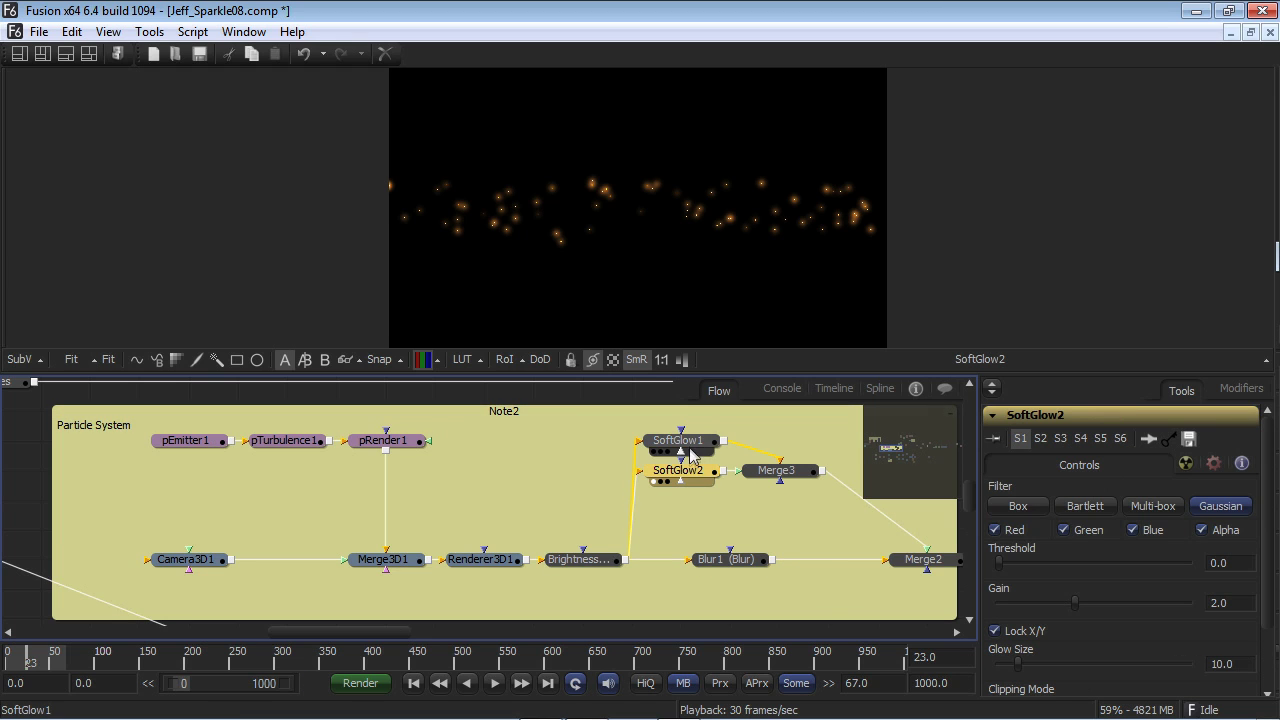
pyautogui.click(690, 447)
pyautogui.click(776, 470)
pyautogui.moveTo(775, 377); pyautogui.dragTo(780, 501)
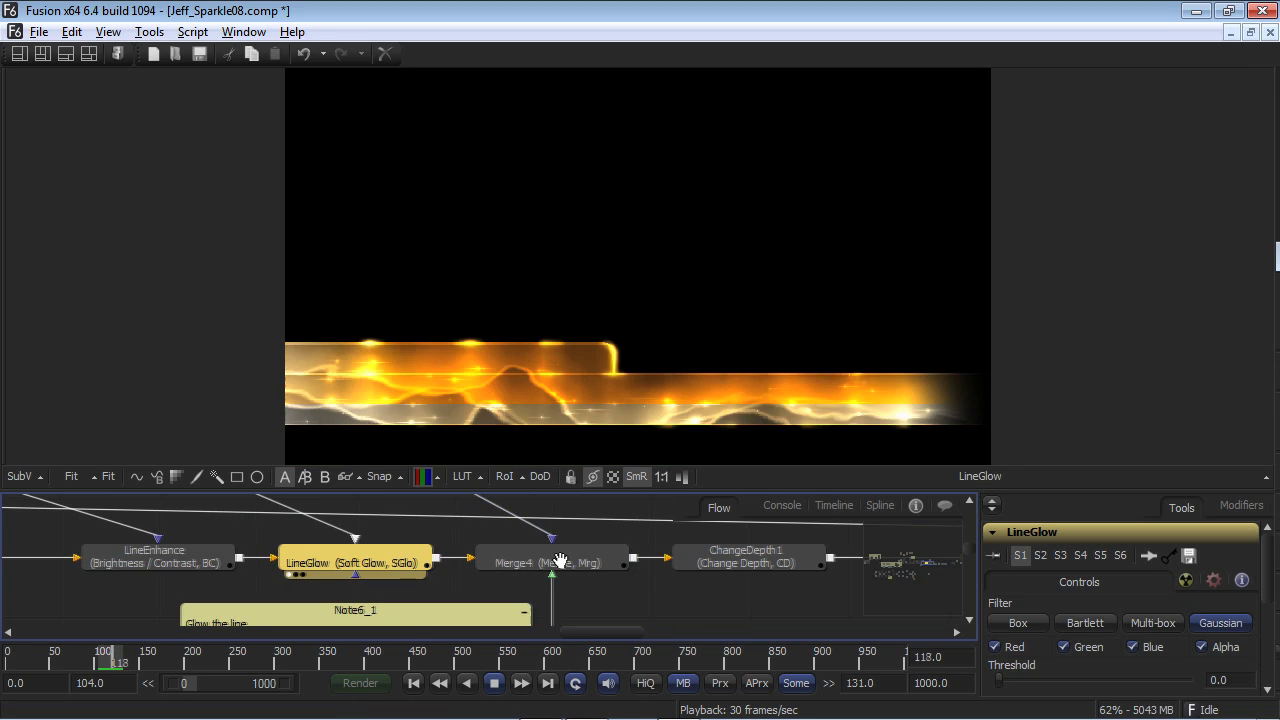
# Step: Move past the line glow nodes and view the MainTitle and SecondLine text outputs
pyautogui.moveTo(555, 562); pyautogui.dragTo(234, 562)
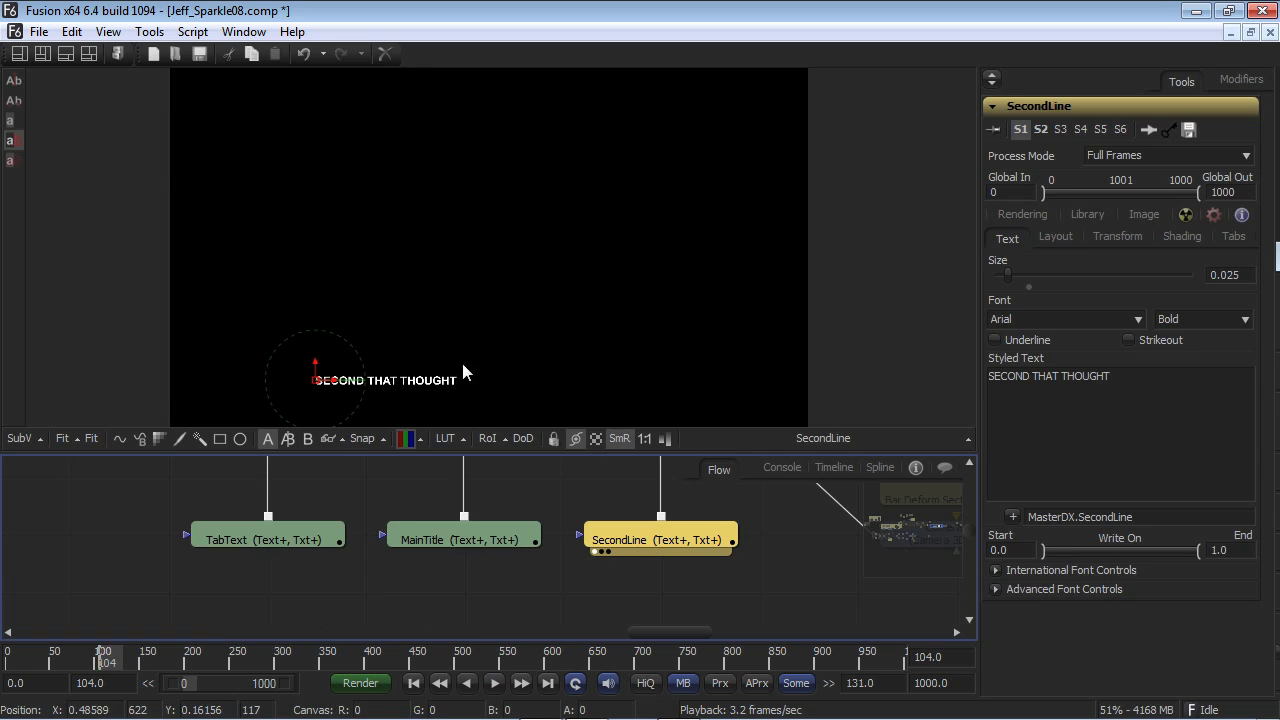
pyautogui.moveTo(432, 540); pyautogui.dragTo(470, 350)
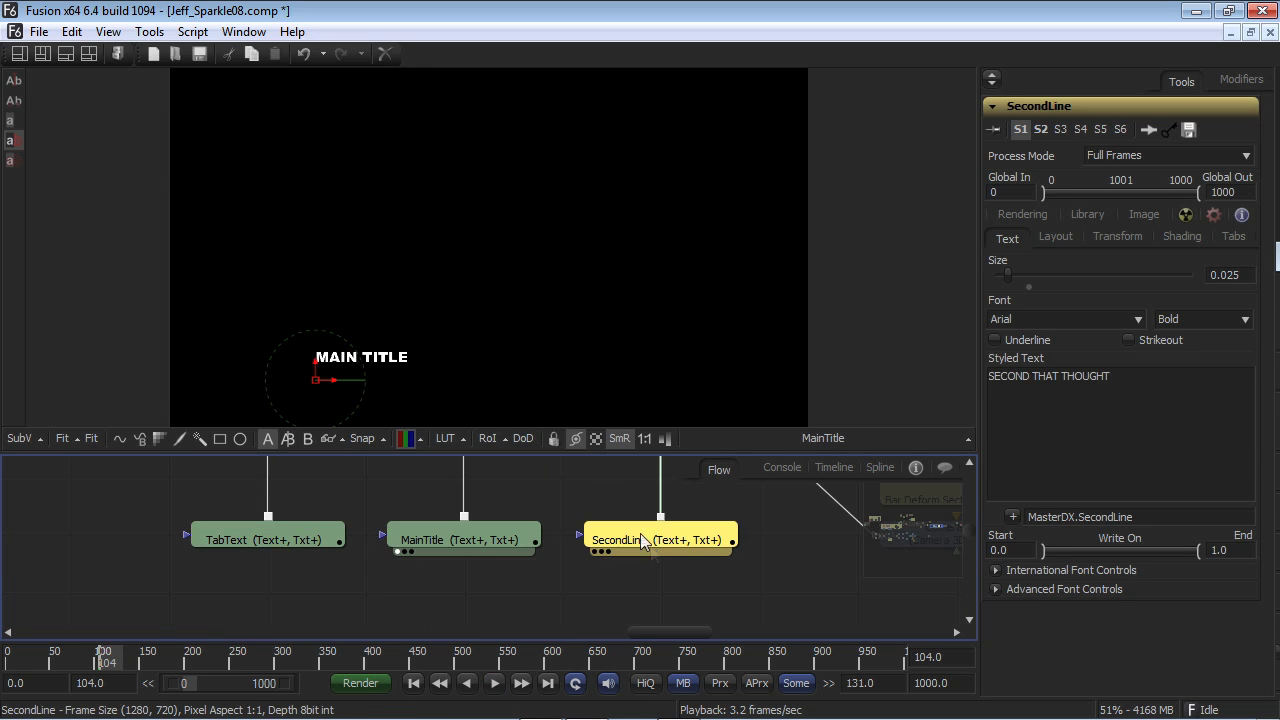
pyautogui.moveTo(654, 536); pyautogui.dragTo(590, 363)
# Step: In the bar deform section, set the Bender3D1 angle to about -93.8
pyautogui.moveTo(766, 537); pyautogui.dragTo(683, 650)
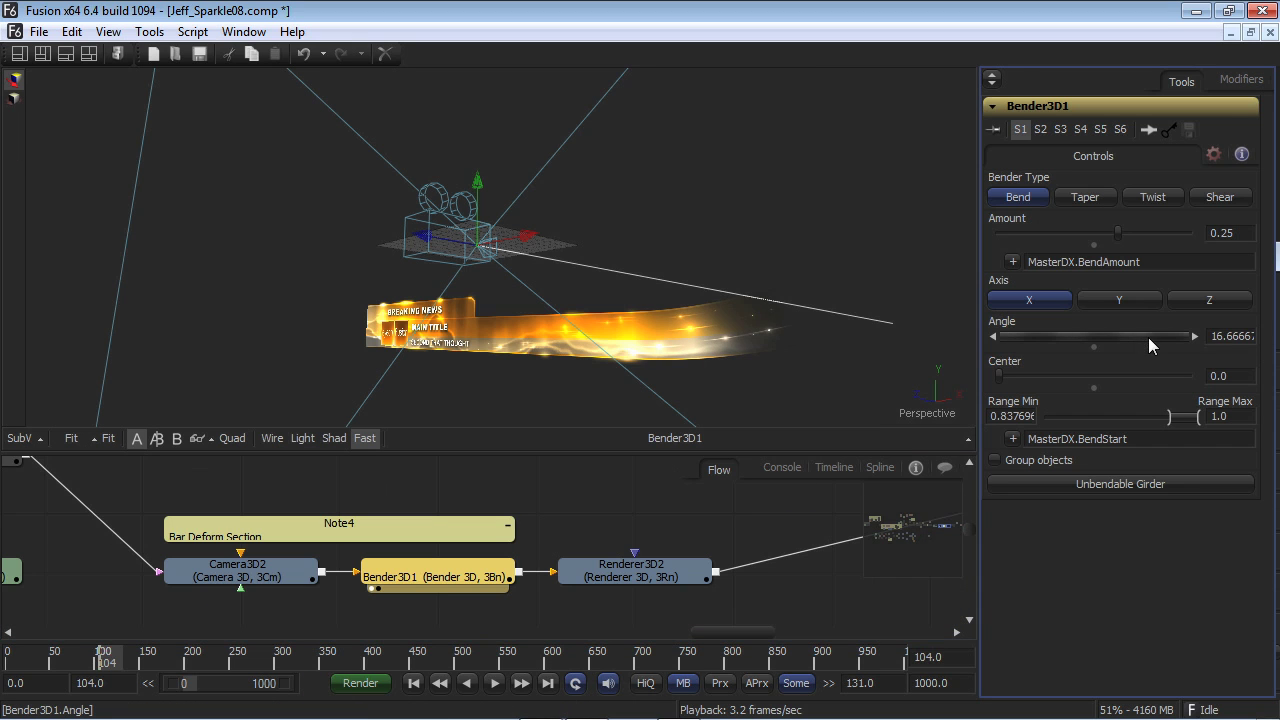
pyautogui.moveTo(1148, 337); pyautogui.dragTo(1115, 356)
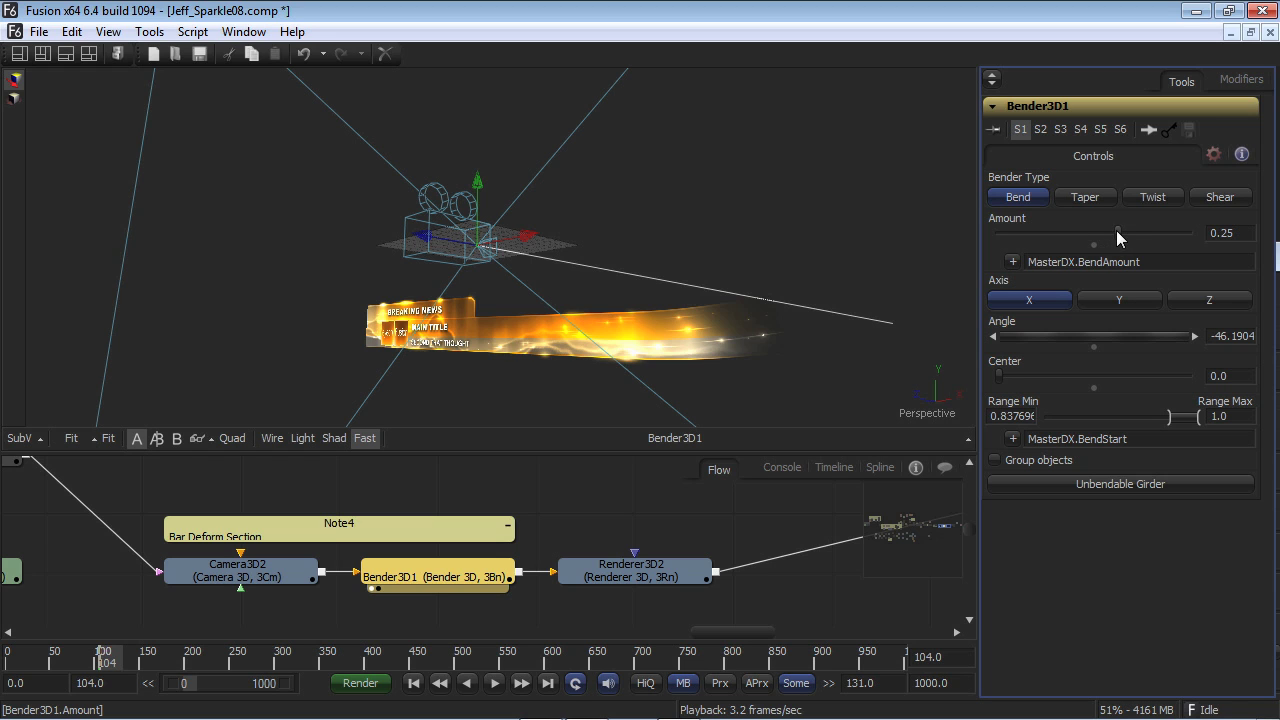
pyautogui.moveTo(1100, 337); pyautogui.dragTo(1104, 330)
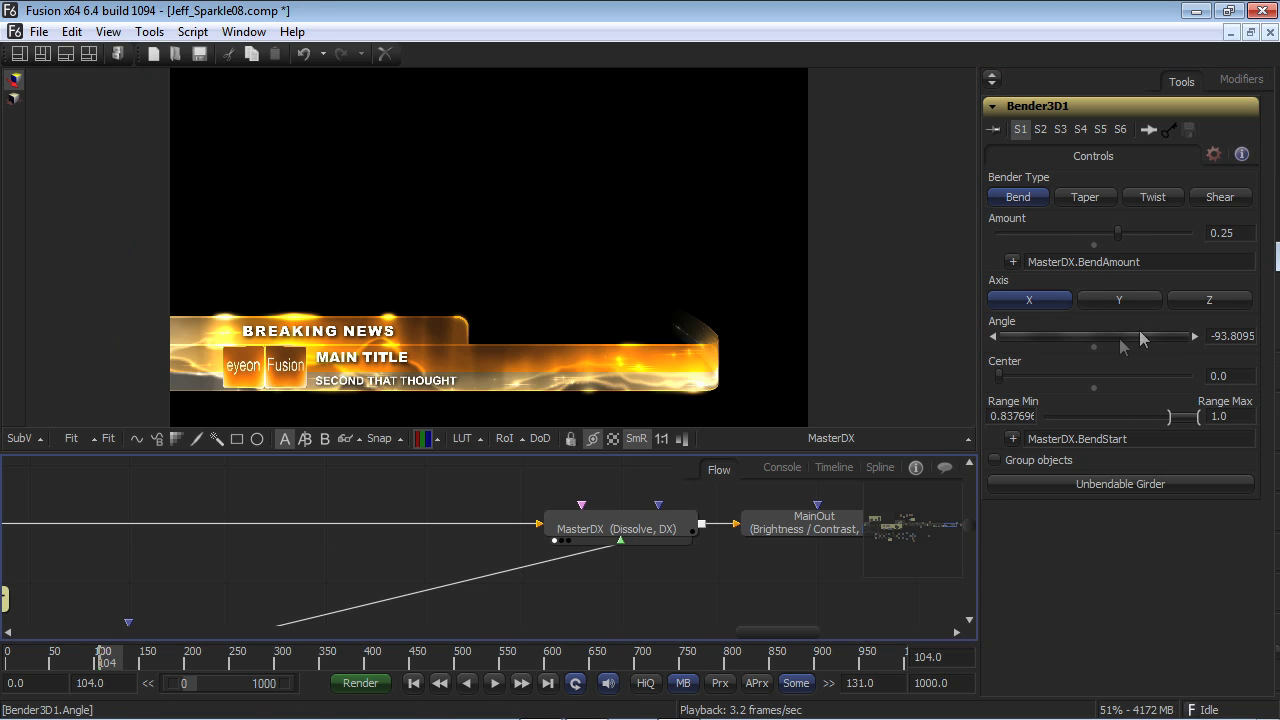
# Step: Increase the Fade Soft Edge and reduce the Bend Perspective of the MasterDX node
pyautogui.click(620, 528)
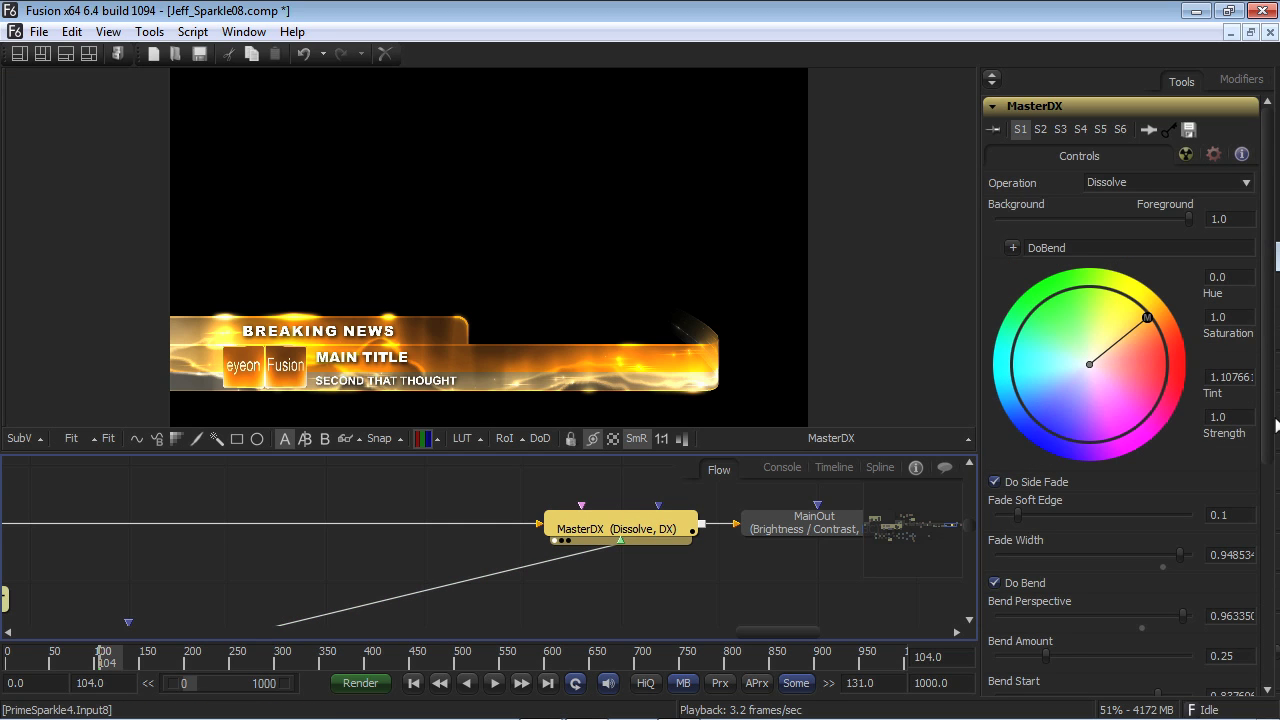
pyautogui.scroll(-5, 1270, 399)
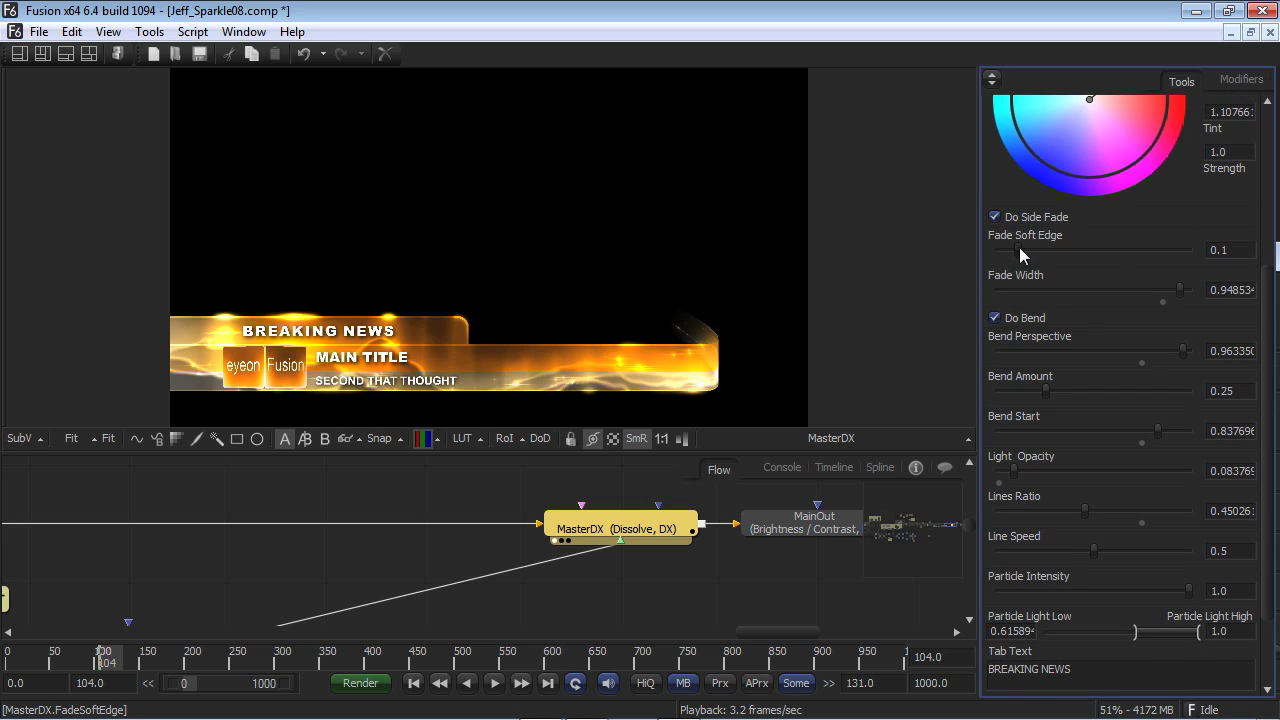
pyautogui.moveTo(1021, 255); pyautogui.dragTo(1097, 259)
pyautogui.moveTo(1184, 350); pyautogui.dragTo(1093, 352)
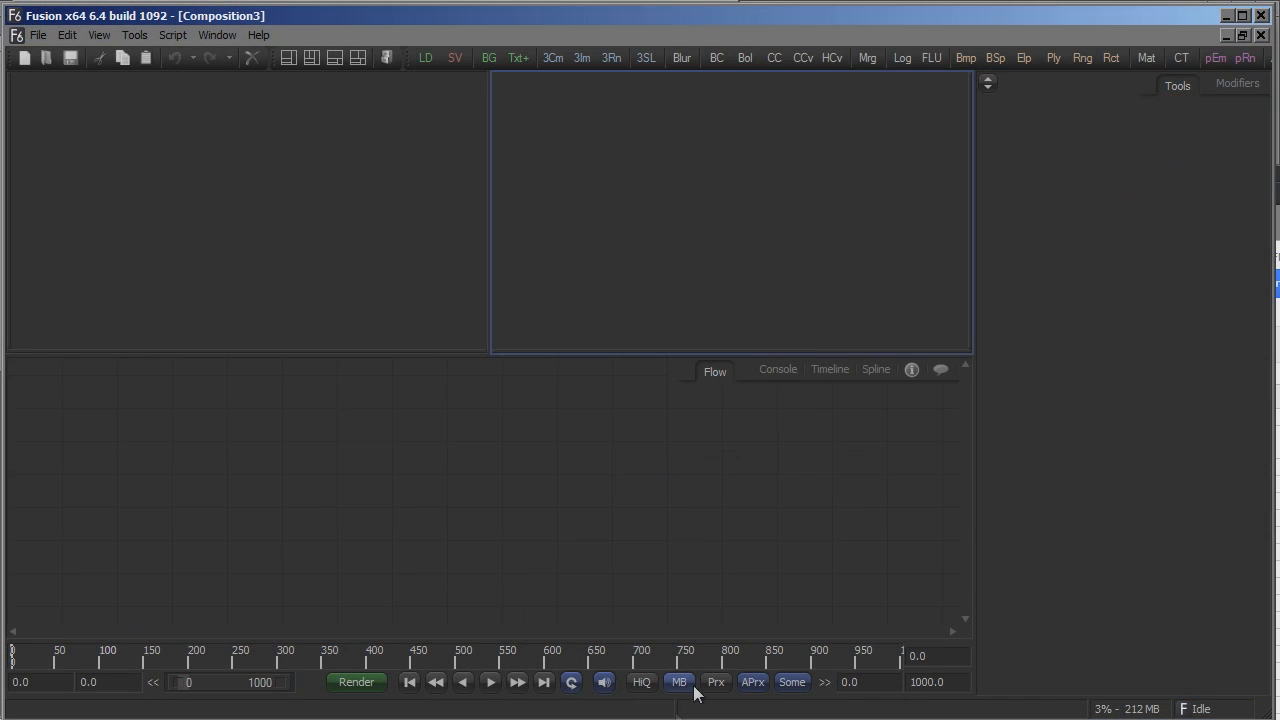
# Step: Switch to GVIM and look through the title_connection_macro_title.py script
pyautogui.hotkey('alt', 'Tab')
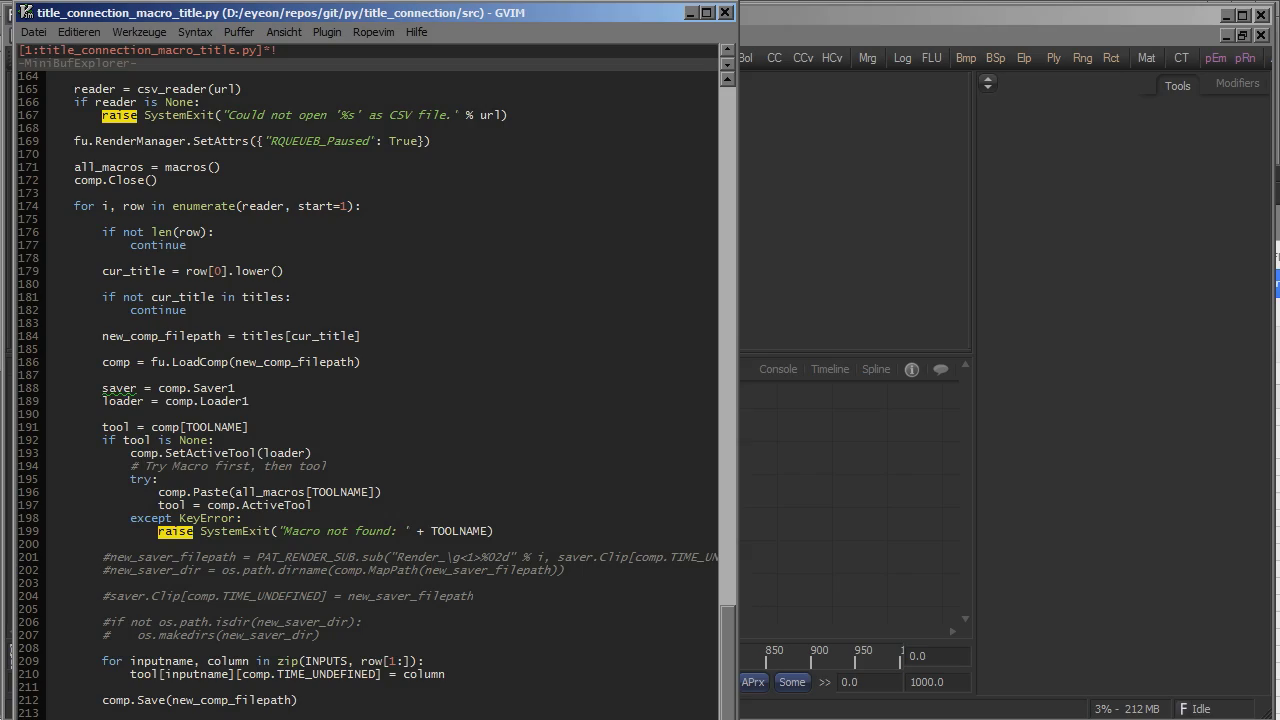
pyautogui.scroll(20, 380, 395)
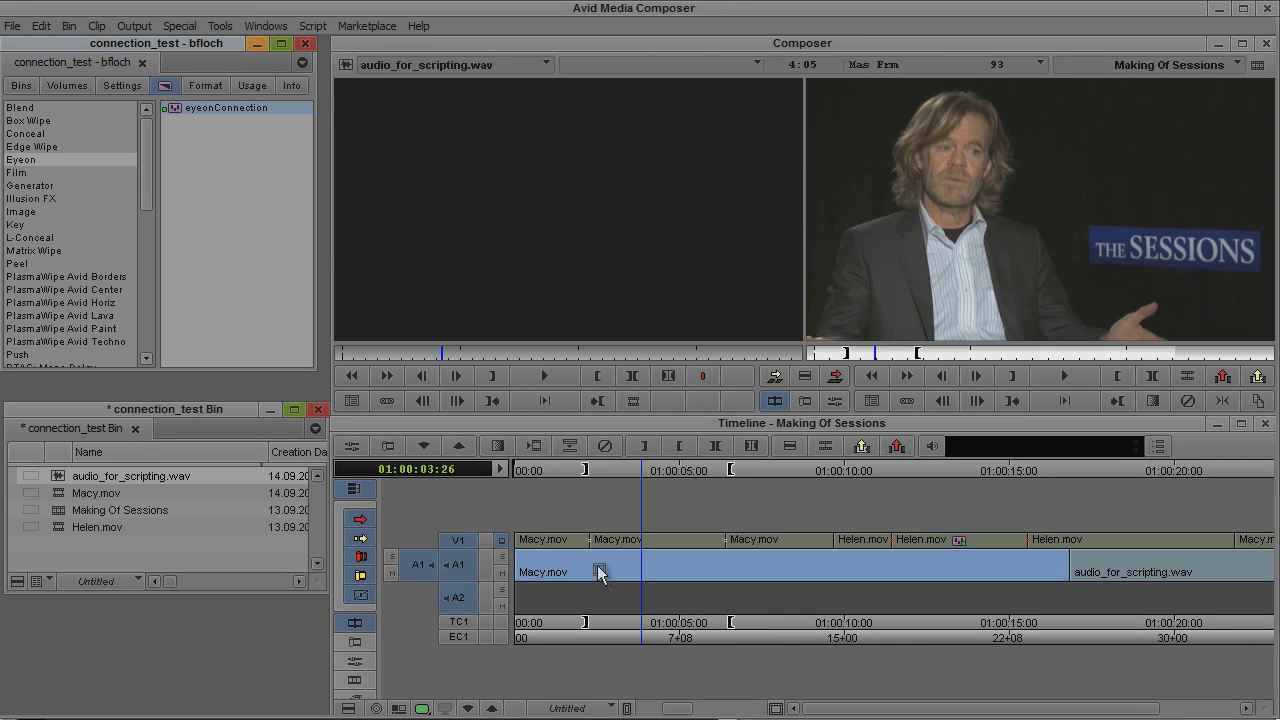
# Step: In Avid Media Composer, apply eyeonConnection to the second Macy.mov clip and rename its shot title_william
pyautogui.moveTo(600, 572); pyautogui.dragTo(636, 547)
pyautogui.click(1030, 572)
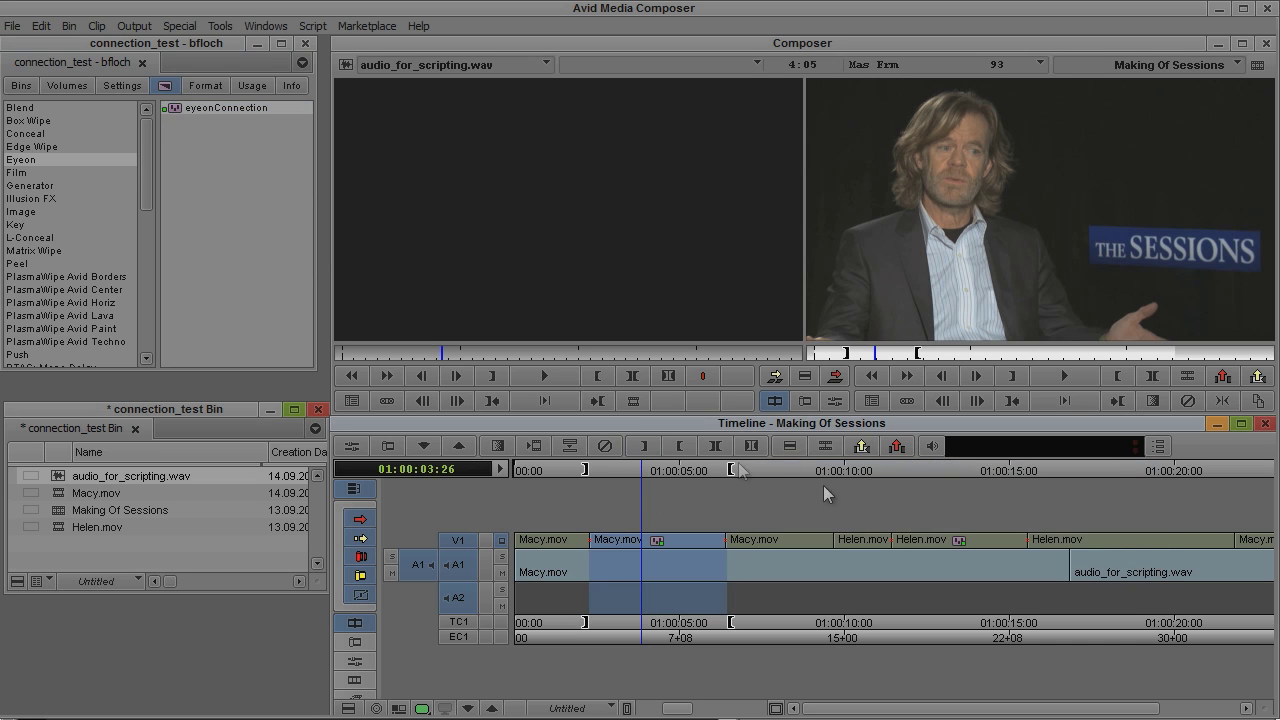
pyautogui.click(835, 402)
pyautogui.click(81, 474)
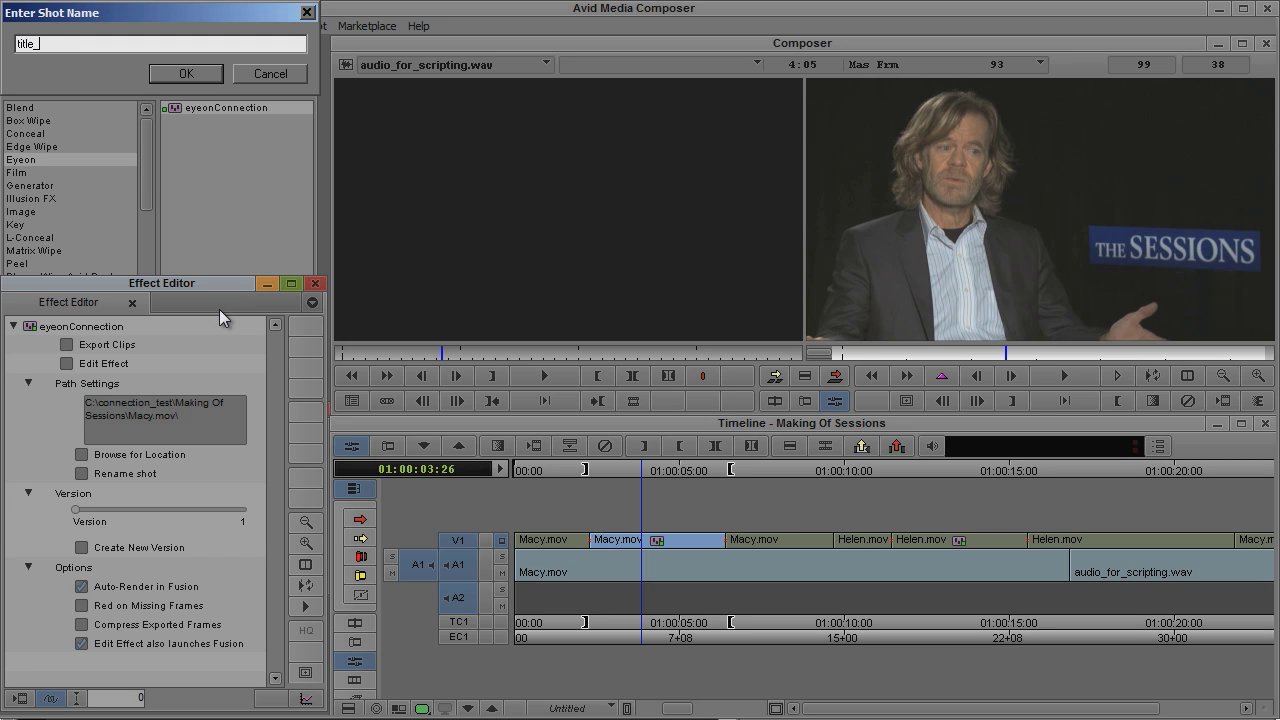
pyautogui.press('Return')
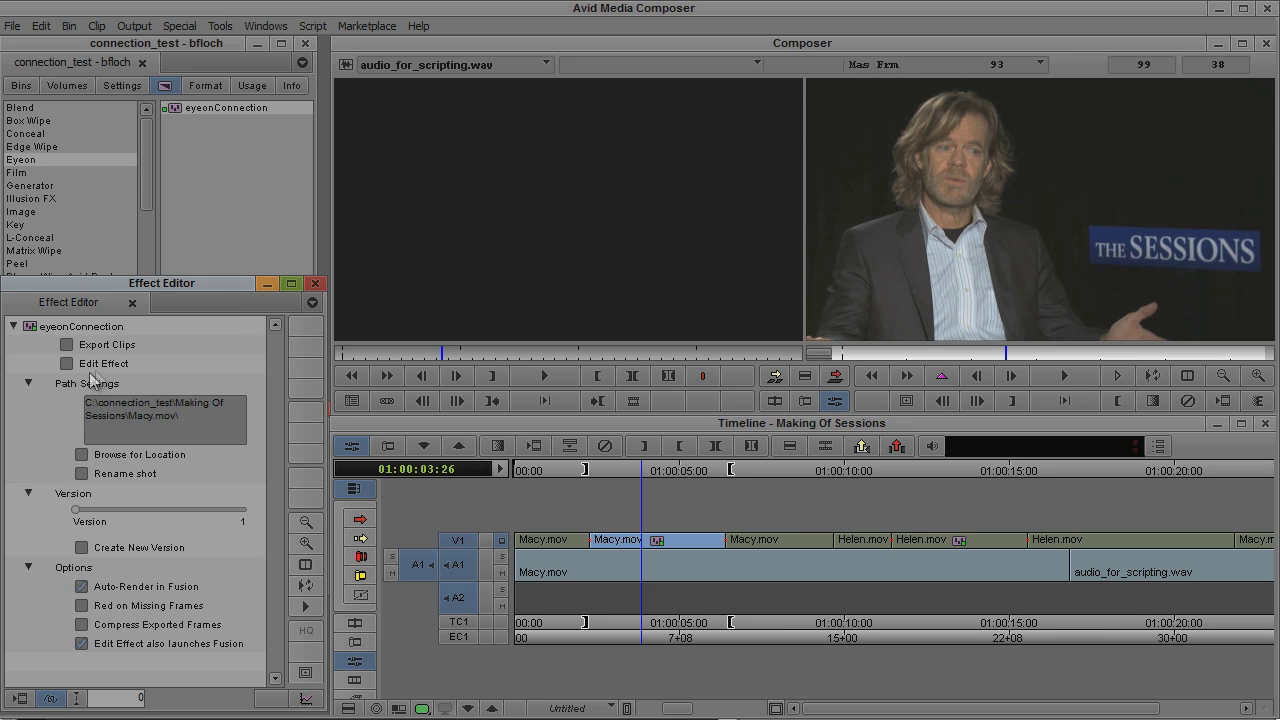
# Step: Edit the clip's effect in Fusion and run the title_connection_macro_title script on its composition
pyautogui.click(66, 364)
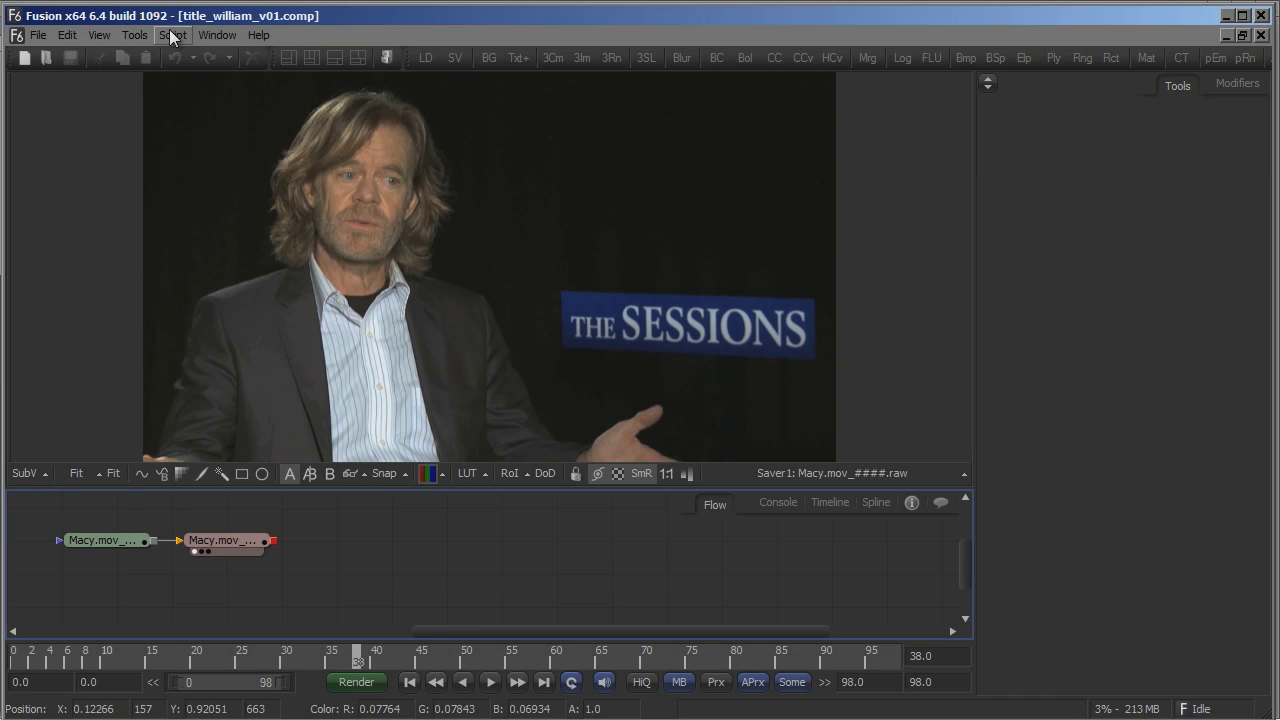
pyautogui.click(172, 37)
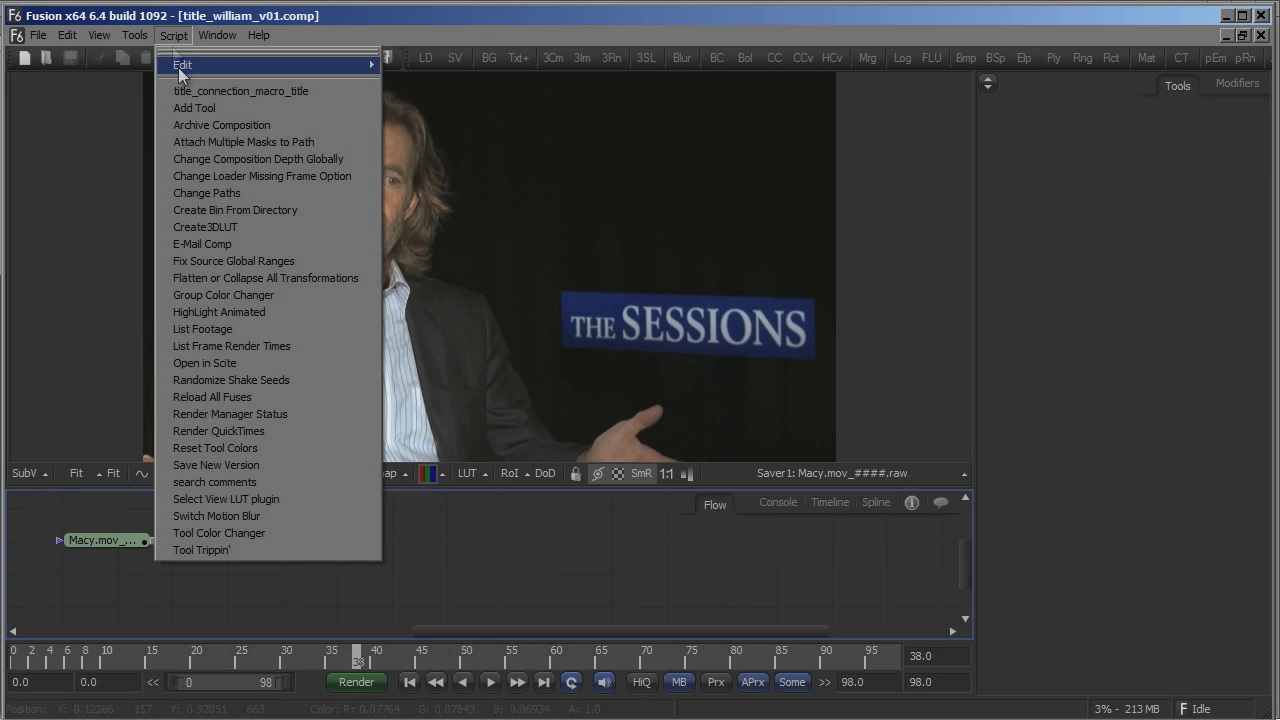
pyautogui.click(189, 88)
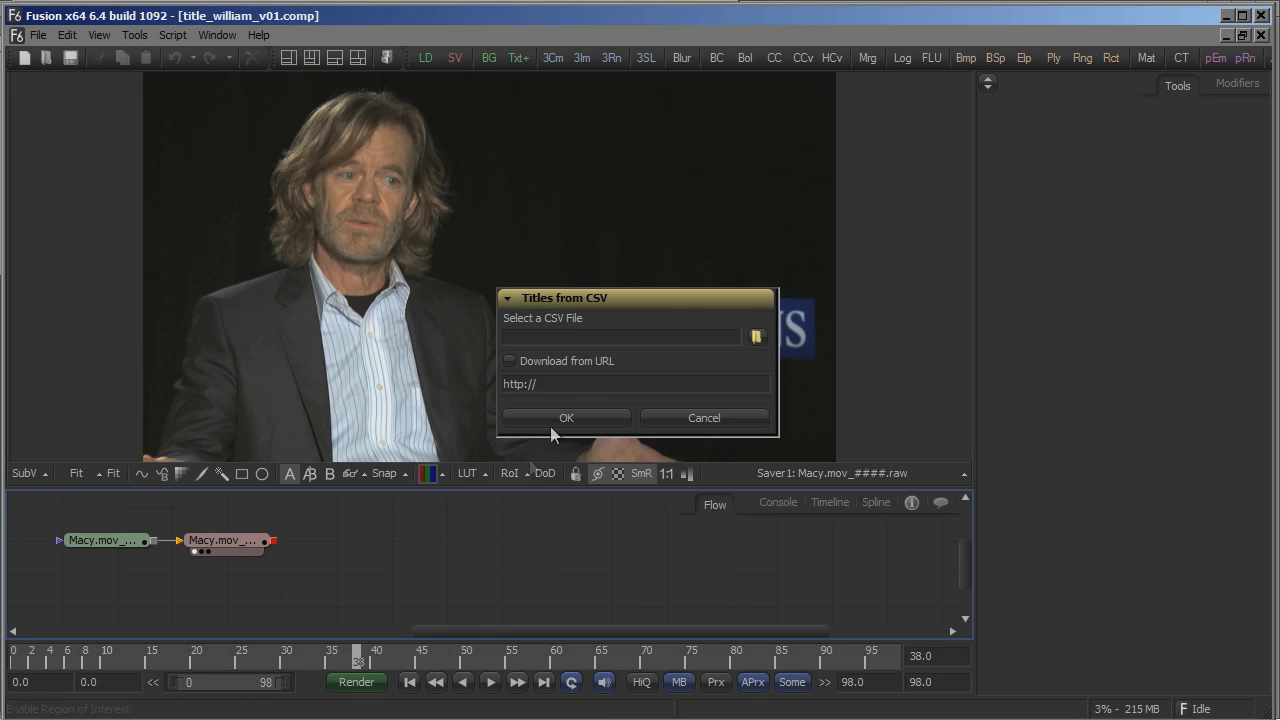
# Step: Switch to the browser and get the published link of the Connection Title Demo spreadsheet
pyautogui.hotkey('alt', 'Tab')
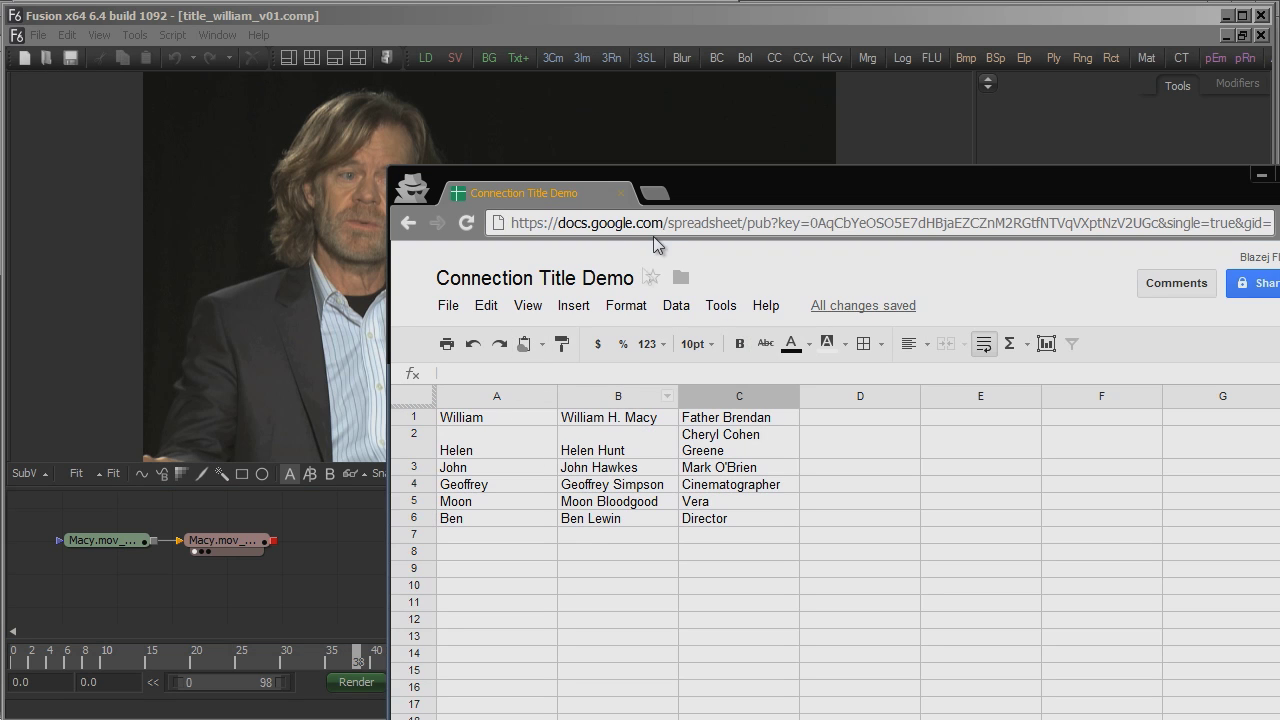
pyautogui.click(656, 229)
pyautogui.click(634, 470)
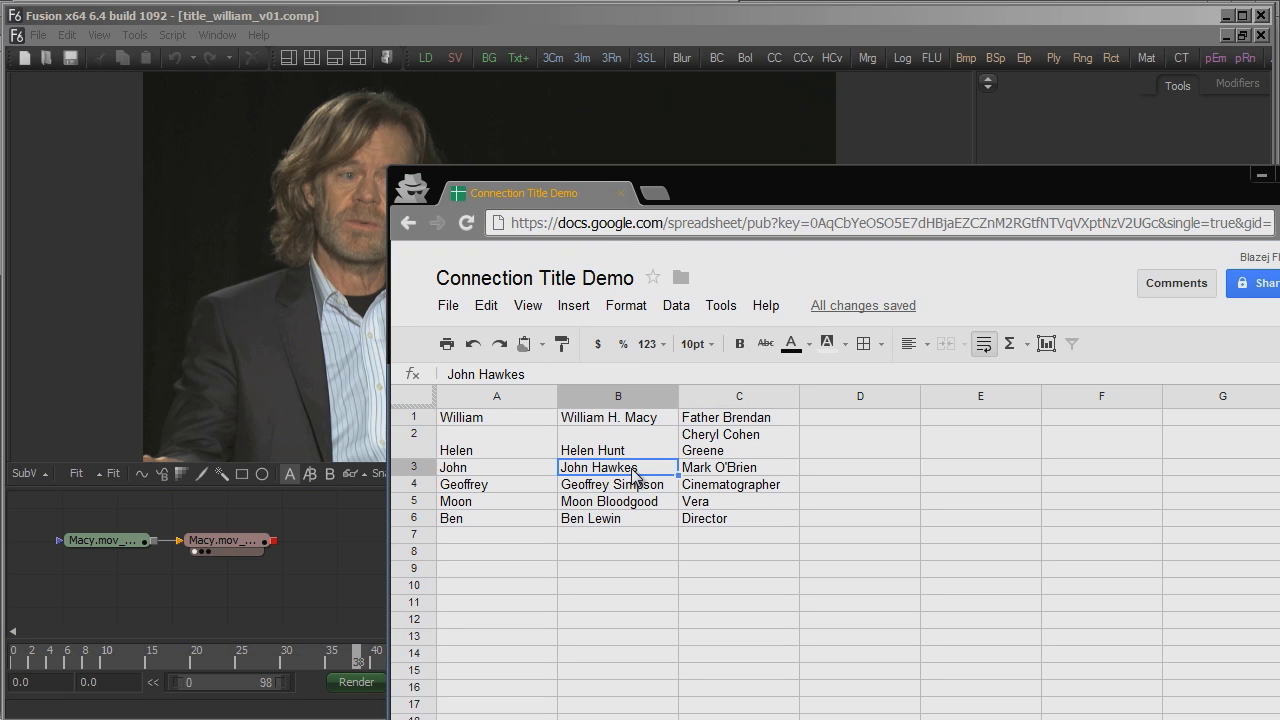
# Step: Back in Fusion, enter the published spreadsheet's CSV link in Titles from CSV, enable Download from URL and accept
pyautogui.click(656, 10)
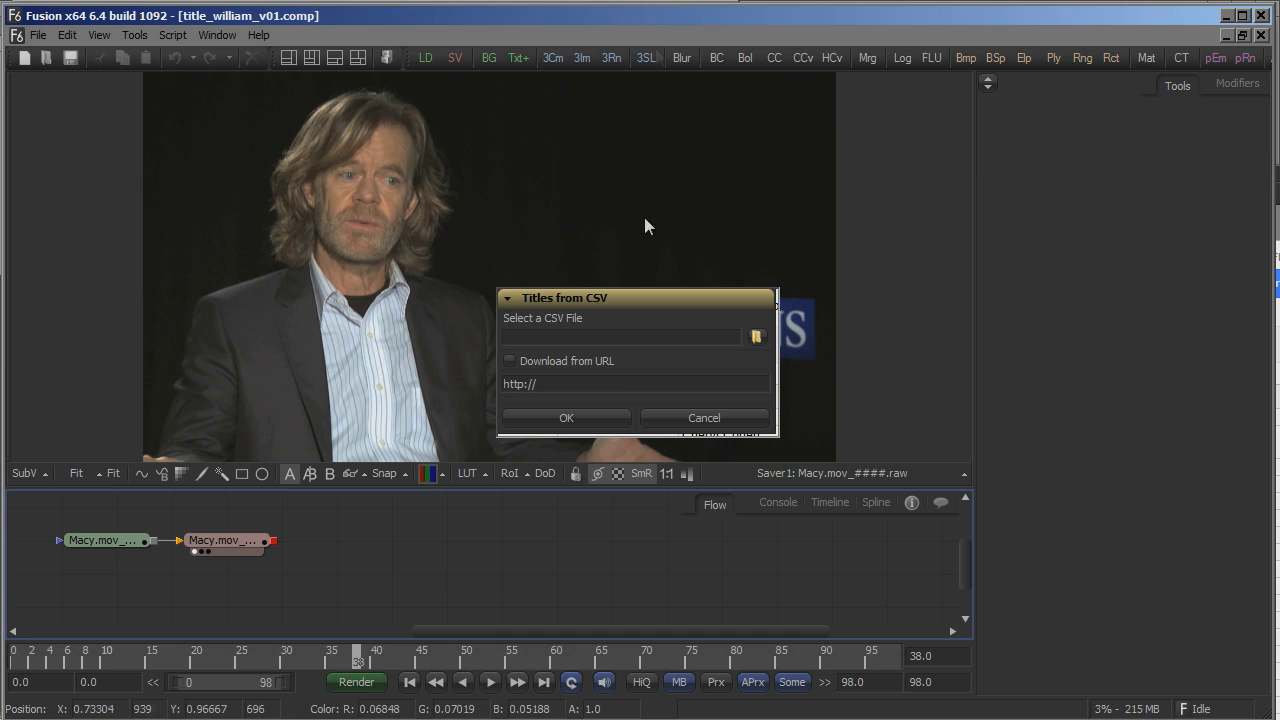
pyautogui.click(611, 383)
pyautogui.write('https://docs.google.com/spreadsheet/pub?key=0AqCbYeOSO5E7dHBjaEZCZnM2RGtfNTVqVXptNzV2UGc&single=true&gid=0&output=csv')
pyautogui.click(510, 362)
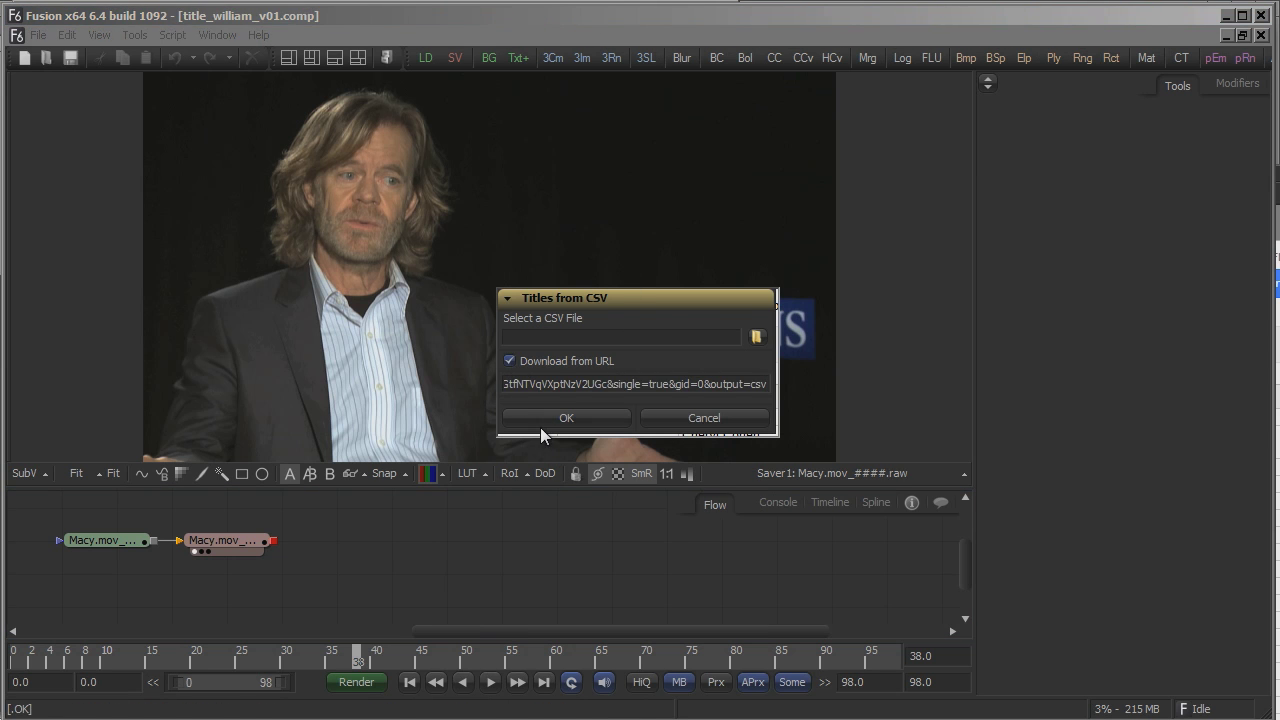
pyautogui.click(545, 420)
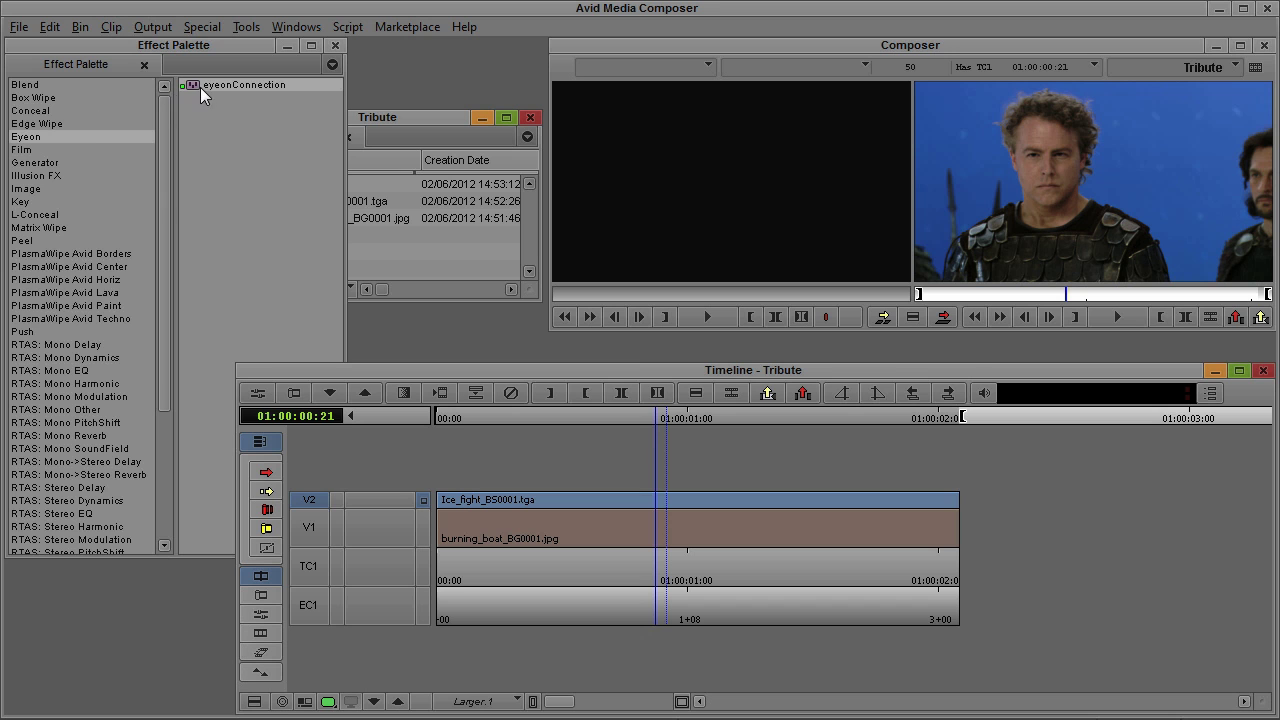
# Step: In Avid's Tribute sequence, compare the burning_boat background on V1 with the Ice_fight foreground on V2 by switching the monitored track
pyautogui.moveTo(470, 557); pyautogui.dragTo(623, 574)
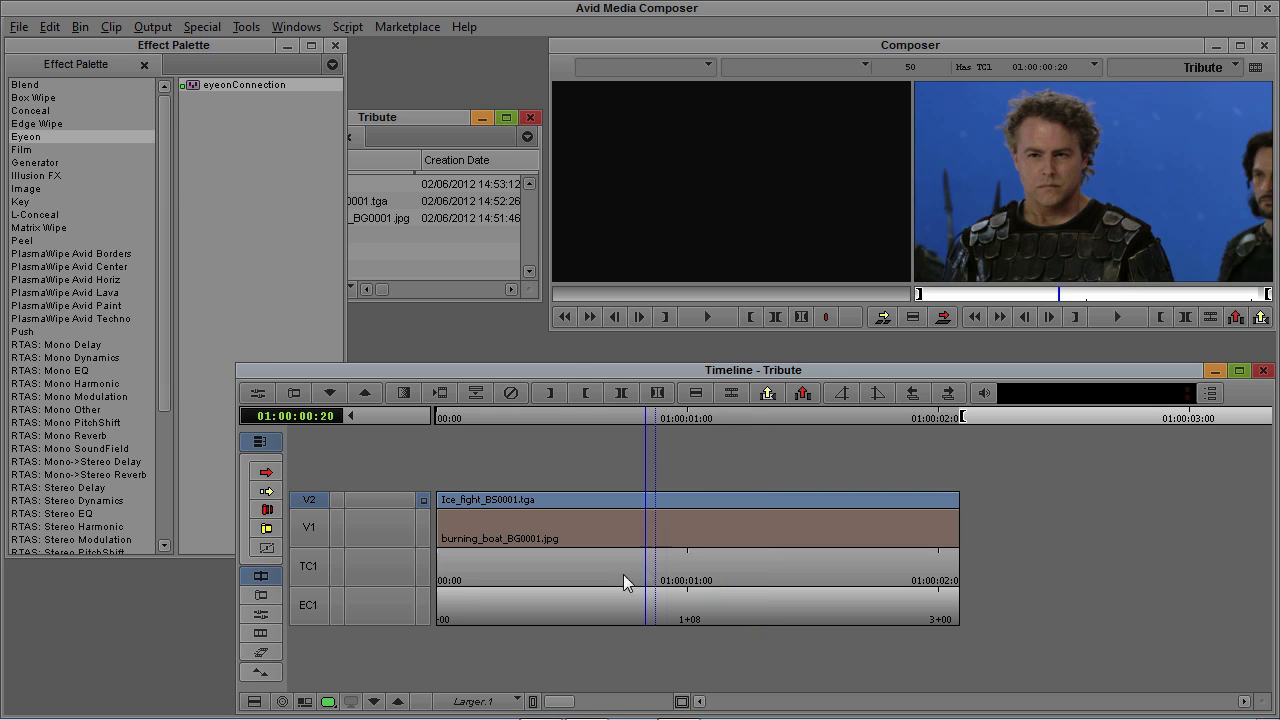
pyautogui.click(420, 520)
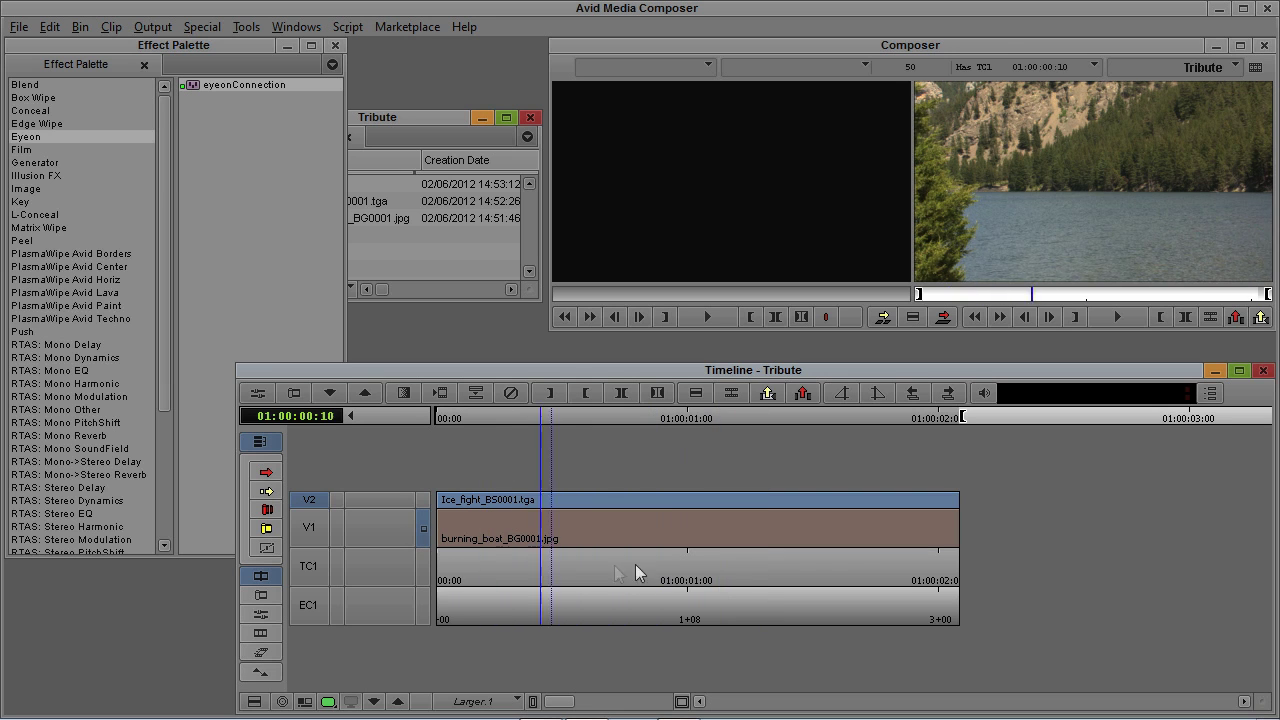
pyautogui.click(424, 499)
pyautogui.moveTo(527, 530)
pyautogui.mouseDown()
pyautogui.moveTo(592, 531)
pyautogui.moveTo(513, 530)
pyautogui.mouseUp()
# Step: Apply eyeonConnection to the Ice_fight_BS0001.tga clip on V2 with 2 tracks as inputs
pyautogui.moveTo(186, 82); pyautogui.dragTo(253, 128)
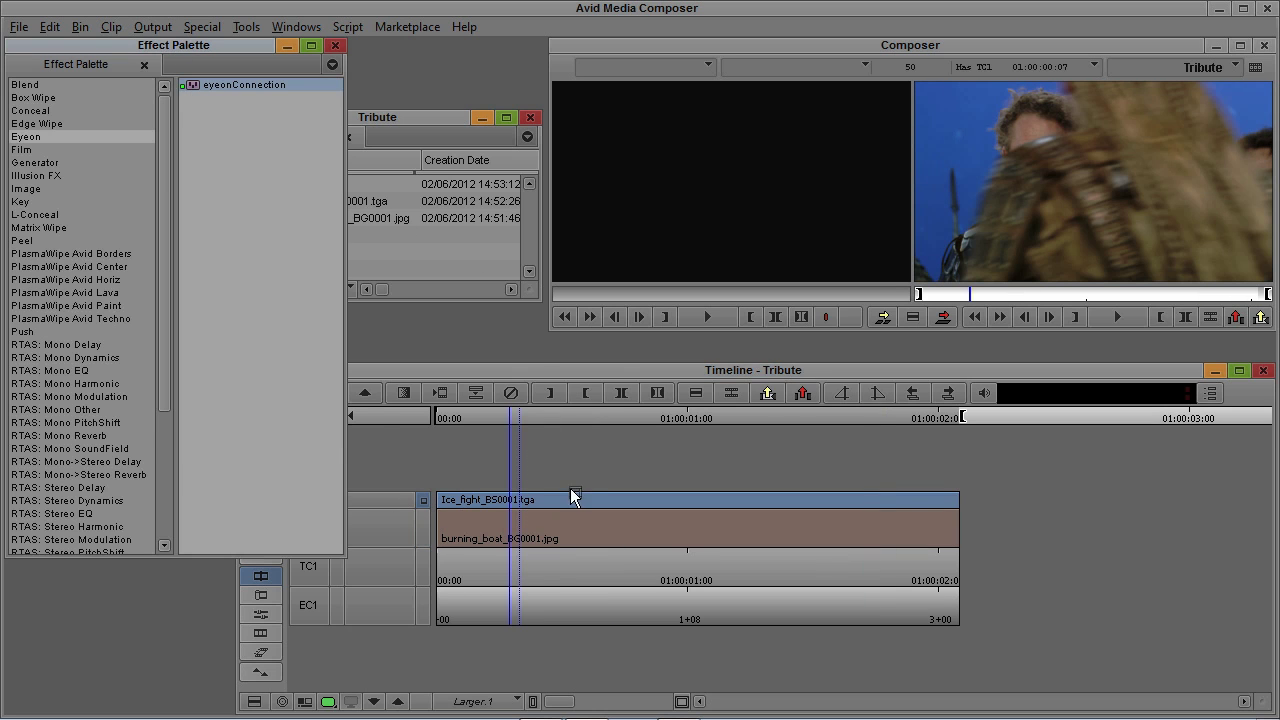
pyautogui.moveTo(571, 491); pyautogui.dragTo(571, 497)
pyautogui.click(620, 358)
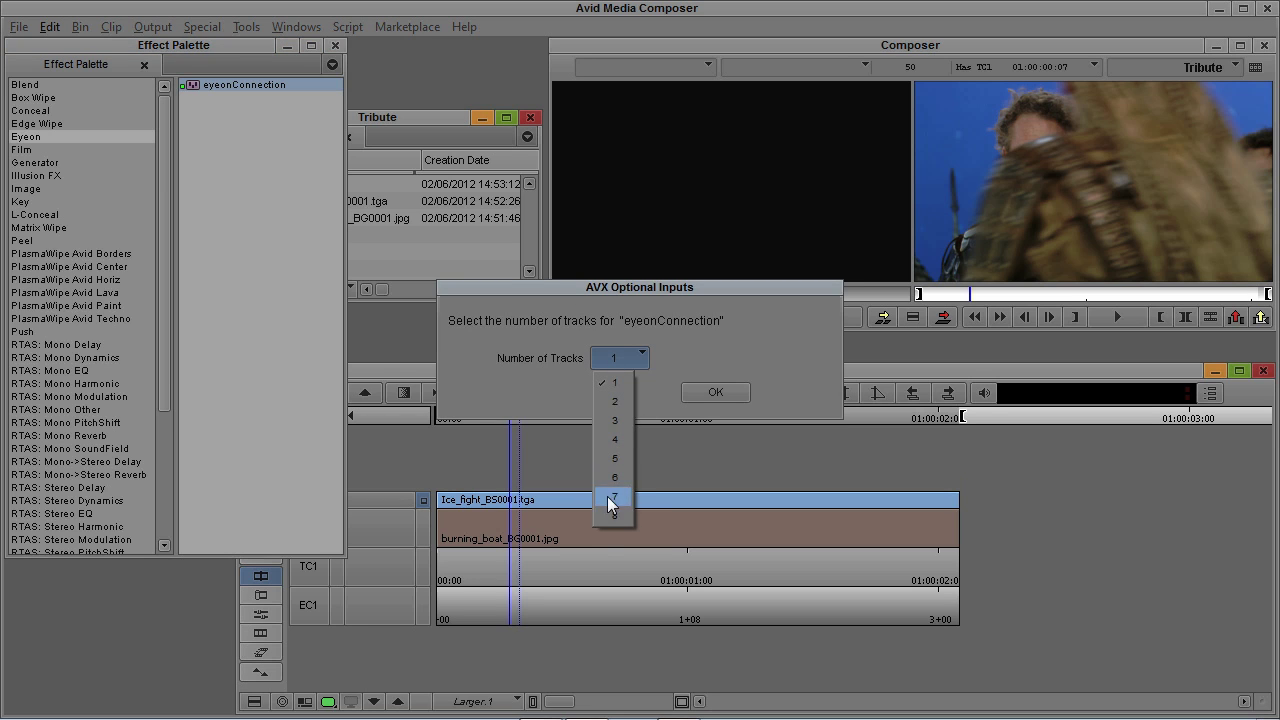
pyautogui.click(631, 402)
pyautogui.click(724, 393)
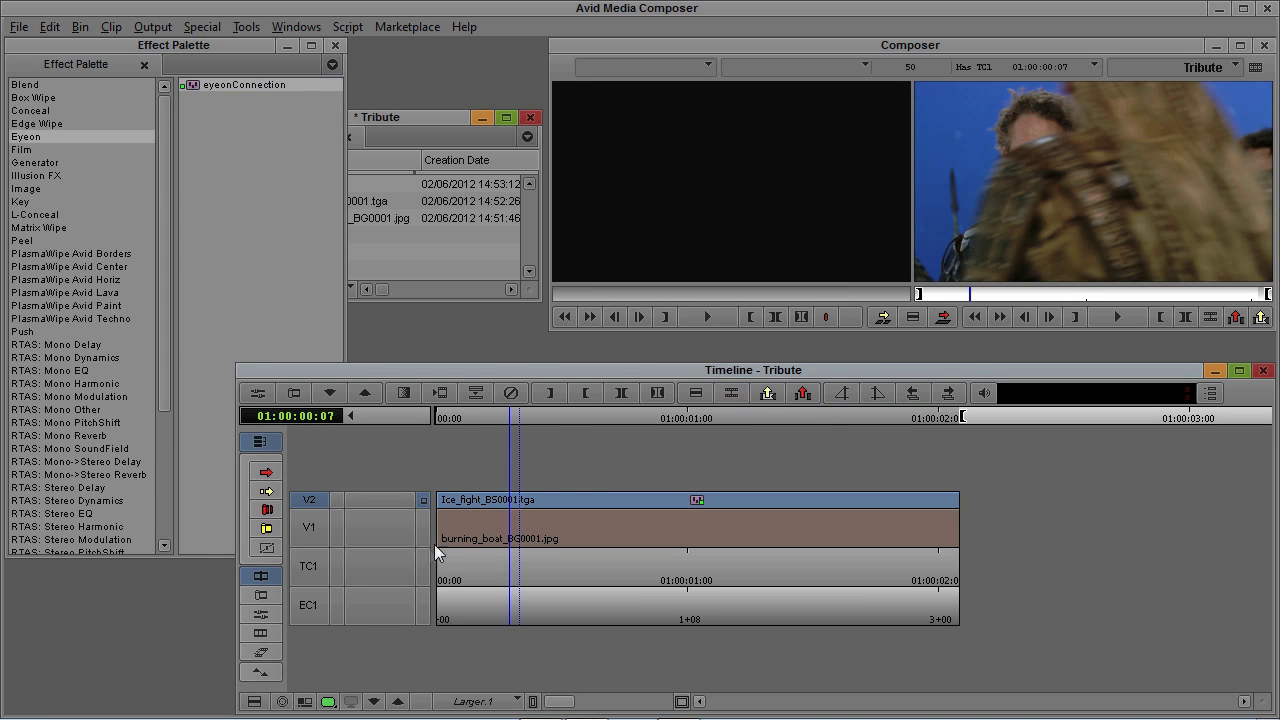
# Step: Enter effect mode for the clip, switch to its Ice_fight_BS0001.tga_001_v01 composition in Fusion and enlarge the flow area
pyautogui.click(252, 614)
pyautogui.hotkey('alt', 'Tab')
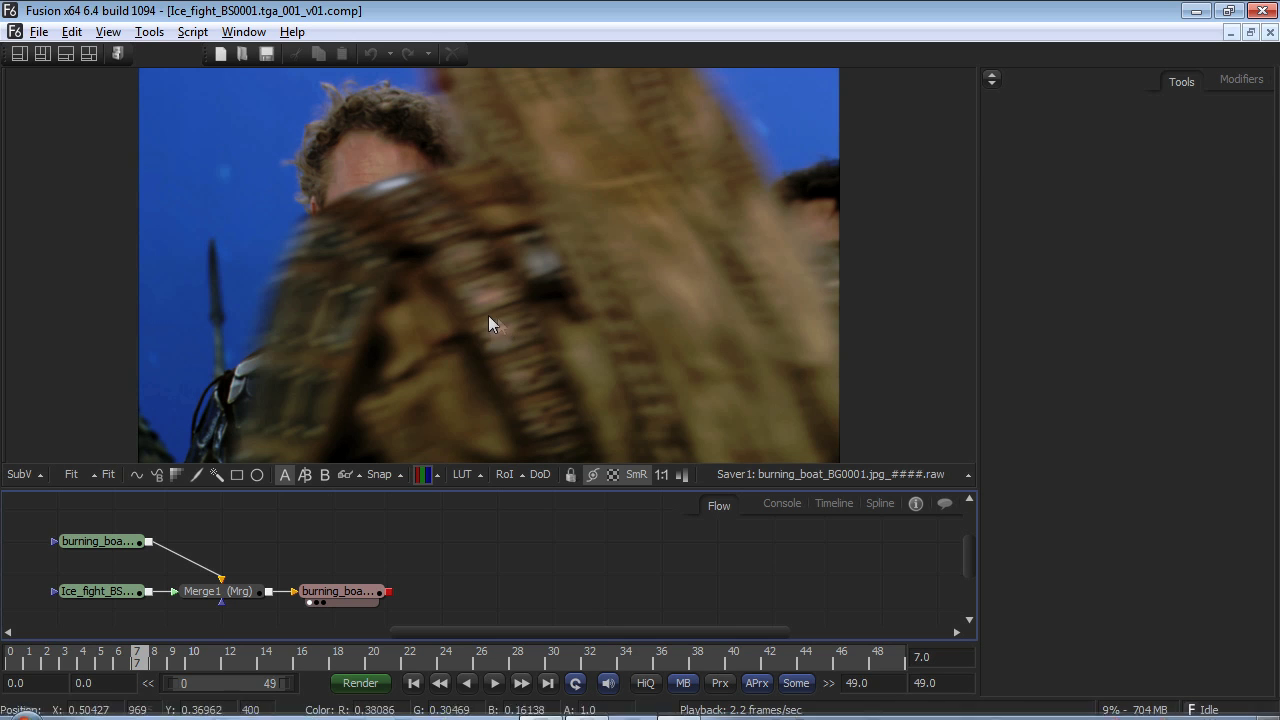
pyautogui.moveTo(421, 491); pyautogui.dragTo(421, 418)
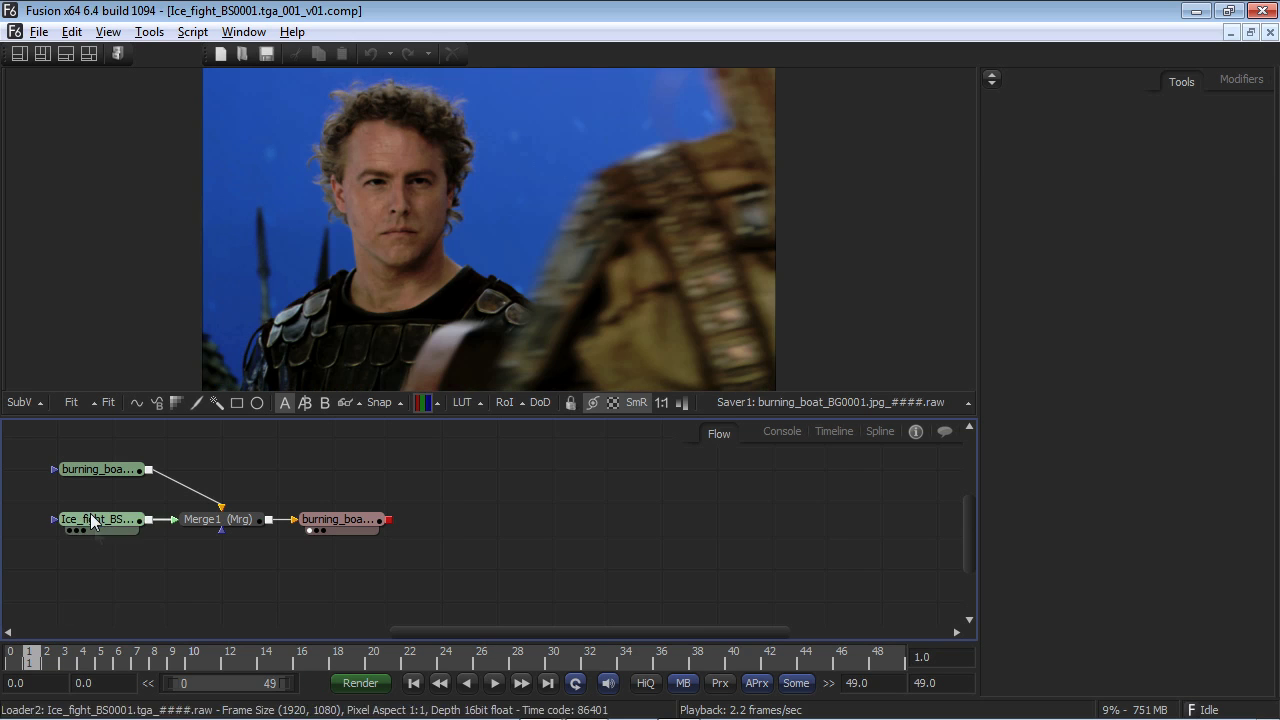
# Step: View the Ice_fight loader, the burning_boat loader and the Merge1 output one after another
pyautogui.moveTo(97, 520); pyautogui.dragTo(262, 285)
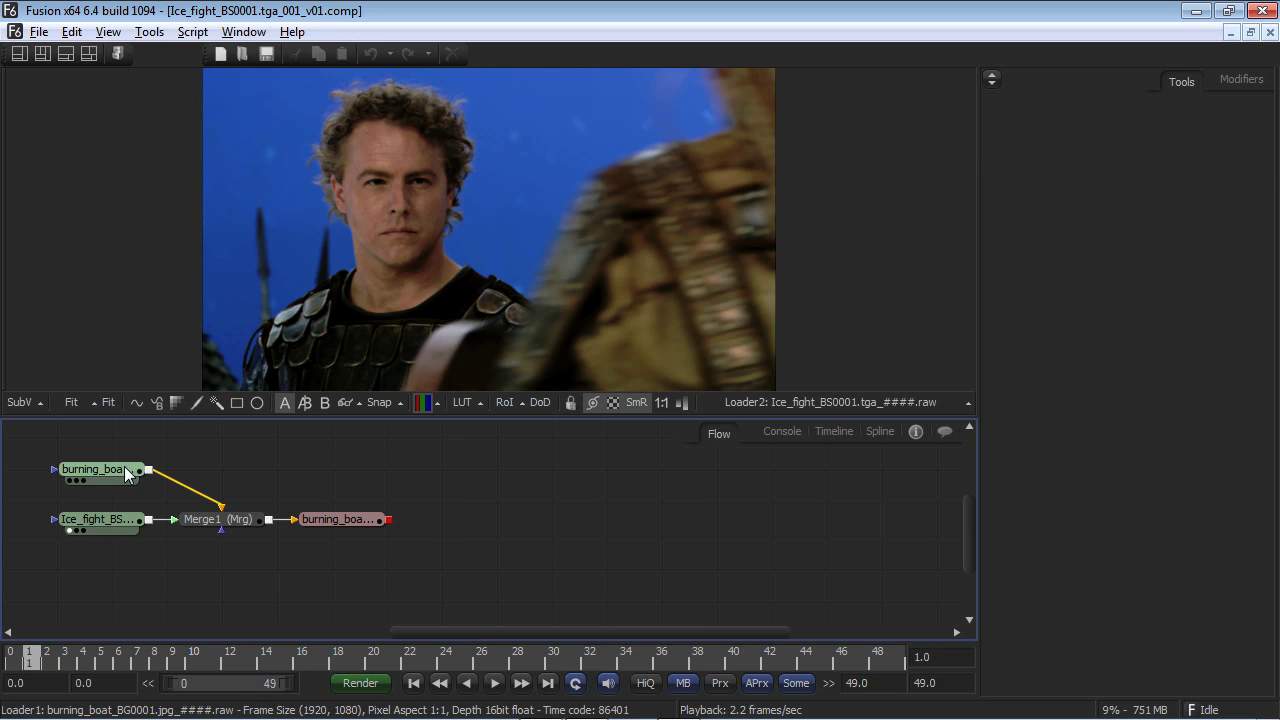
pyautogui.moveTo(124, 466); pyautogui.dragTo(343, 304)
pyautogui.moveTo(248, 524); pyautogui.dragTo(370, 312)
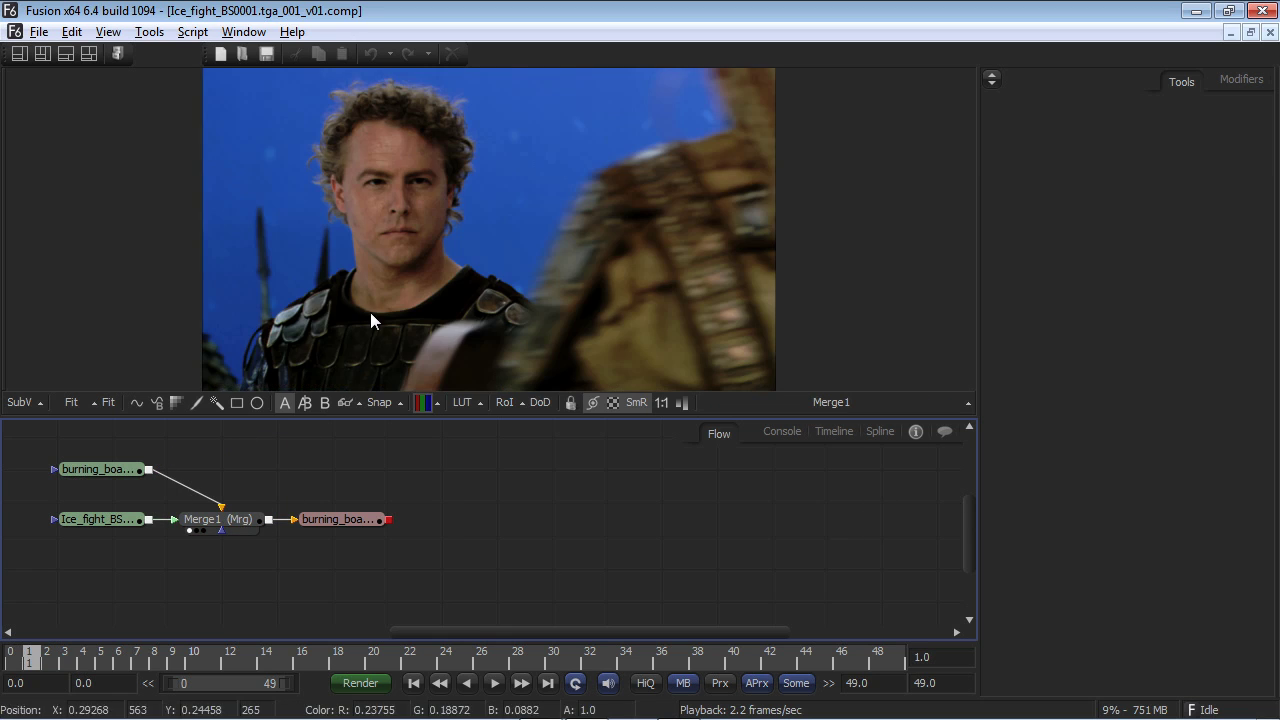
# Step: In the 3D_Nordic Scene composition, view the burning_boat background loader, ColorCorrector1 and Defocus1 outputs in turn
pyautogui.moveTo(124, 663); pyautogui.dragTo(731, 605)
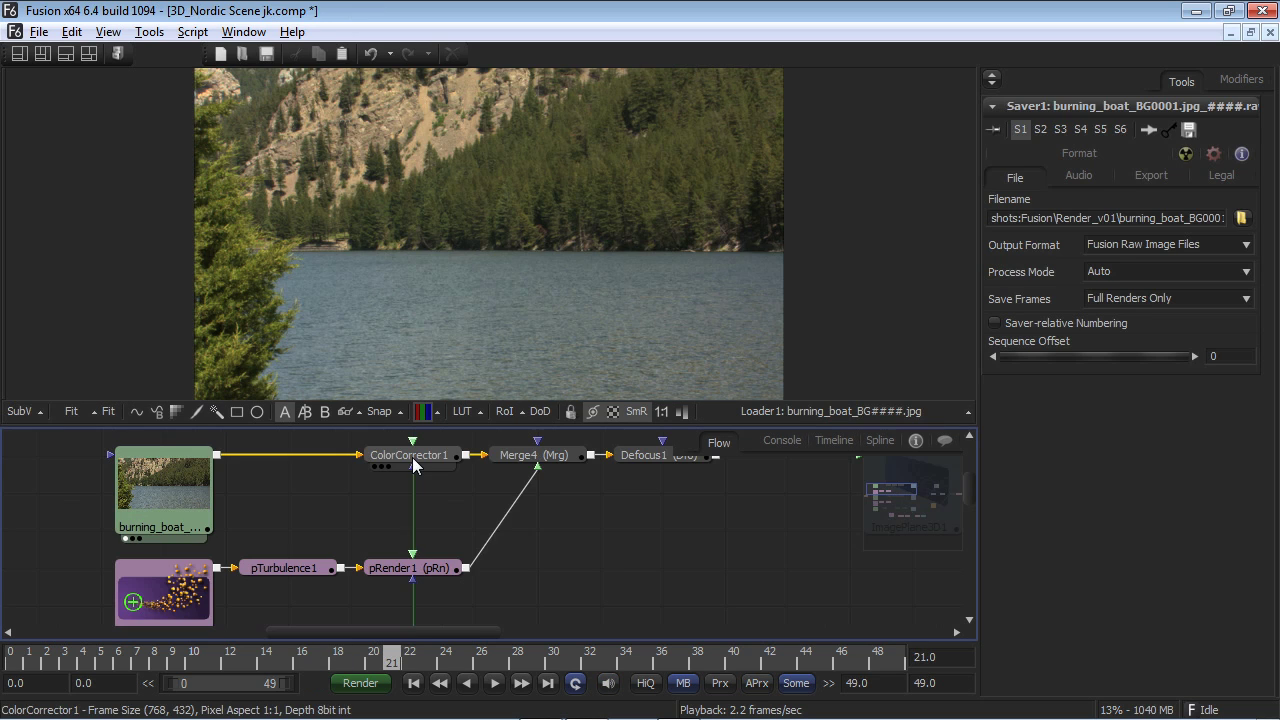
pyautogui.moveTo(413, 465); pyautogui.dragTo(425, 325)
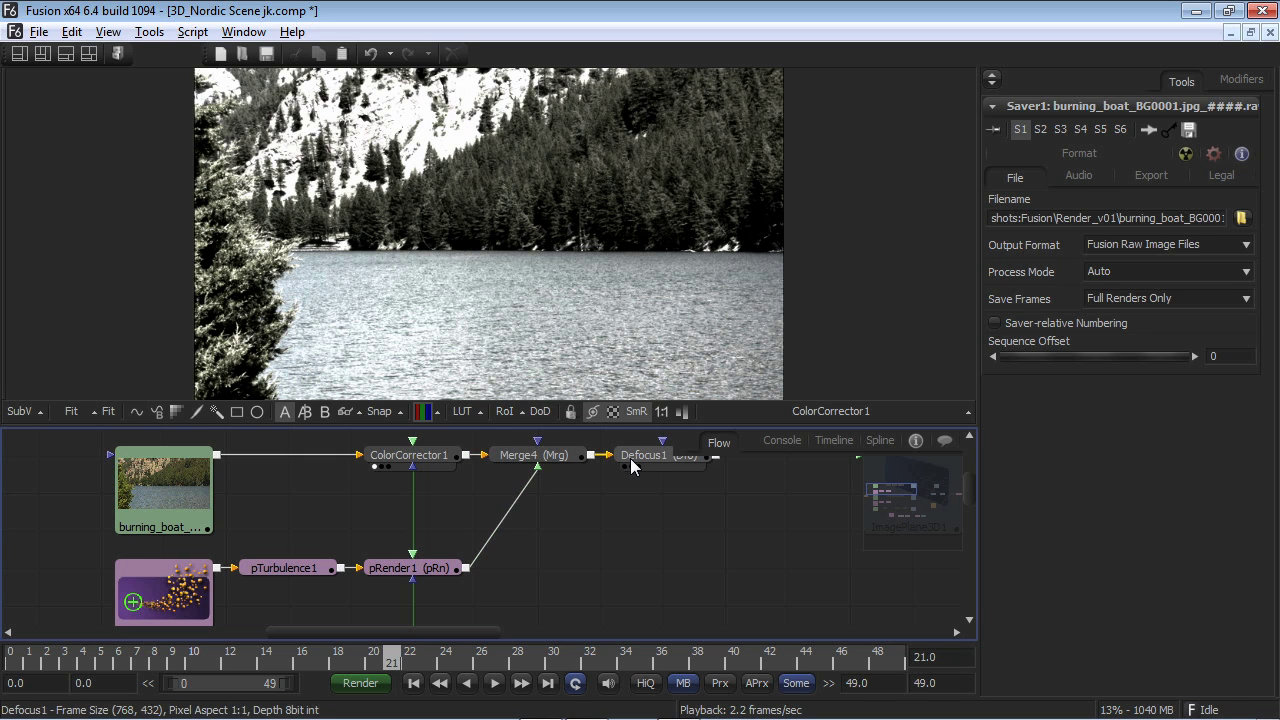
pyautogui.moveTo(632, 466); pyautogui.dragTo(586, 329)
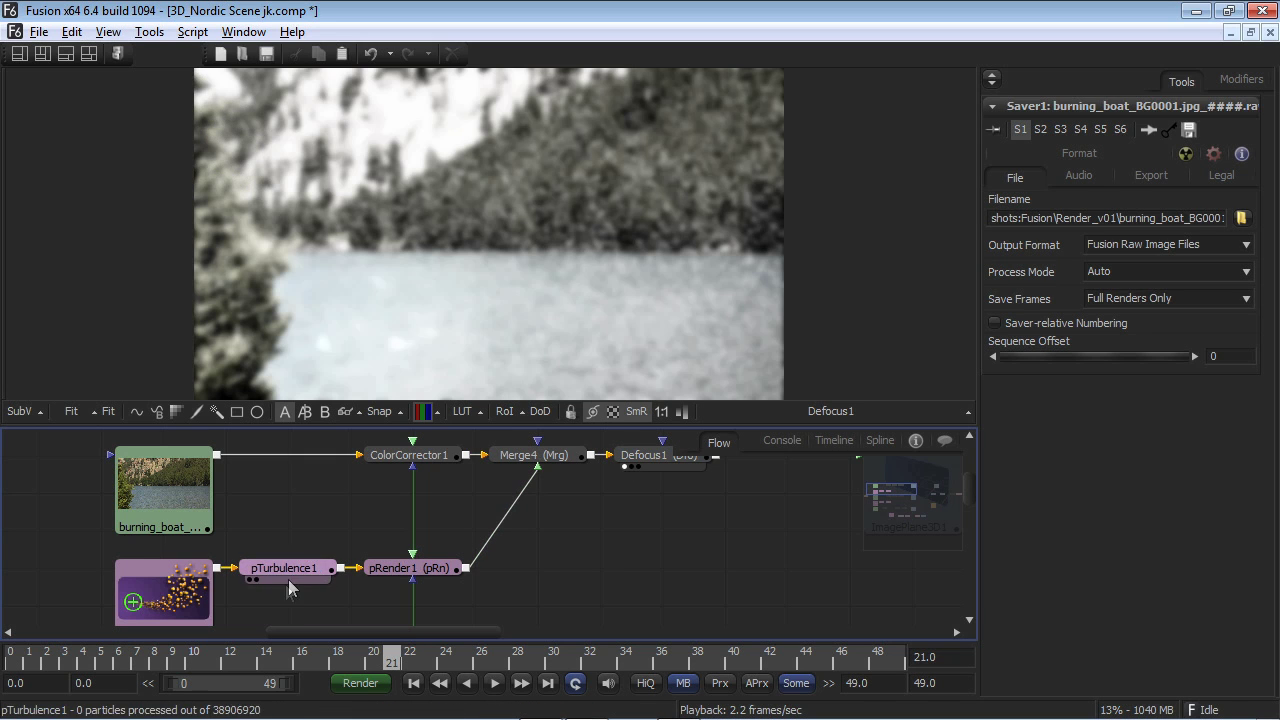
# Step: View the pRender1 particle output, play it back and stop playback
pyautogui.moveTo(168, 588); pyautogui.dragTo(523, 323)
pyautogui.press('space')
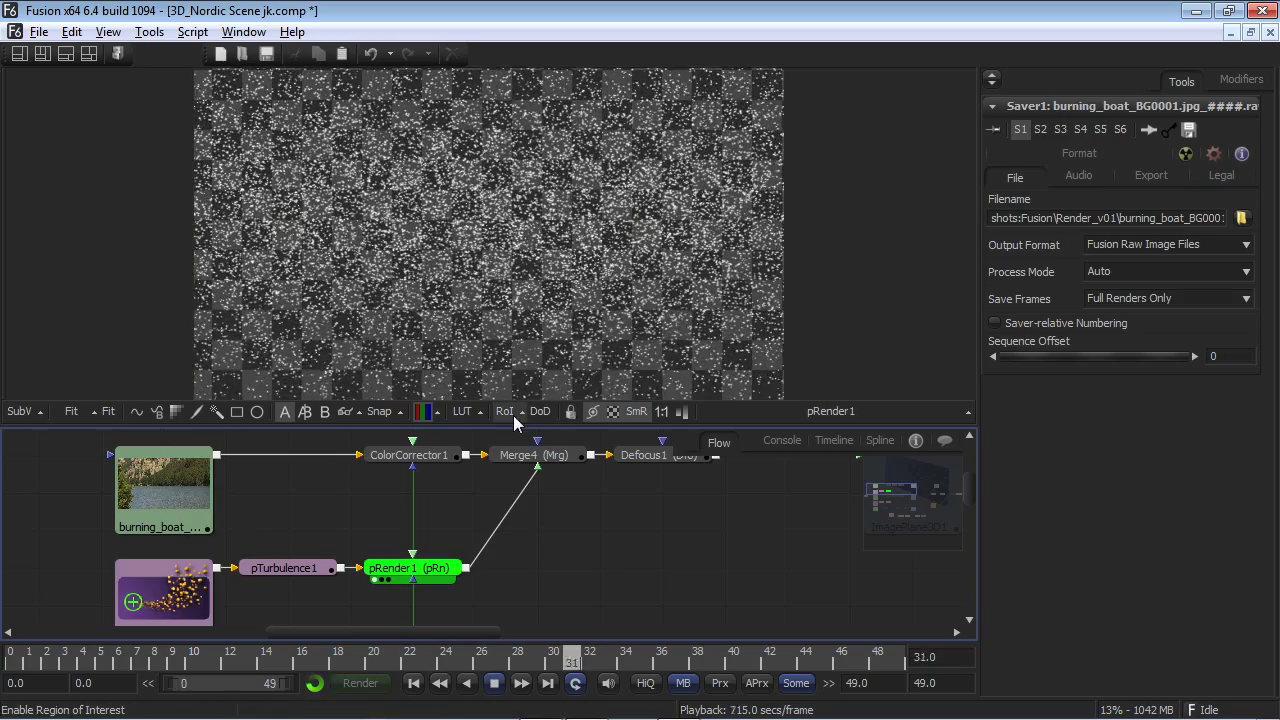
pyautogui.press('space')
# Step: View the foreground tree loader and the pRender2 particle output, playing the particles back
pyautogui.moveTo(603, 606); pyautogui.dragTo(617, 356)
pyautogui.moveTo(215, 475); pyautogui.dragTo(355, 318)
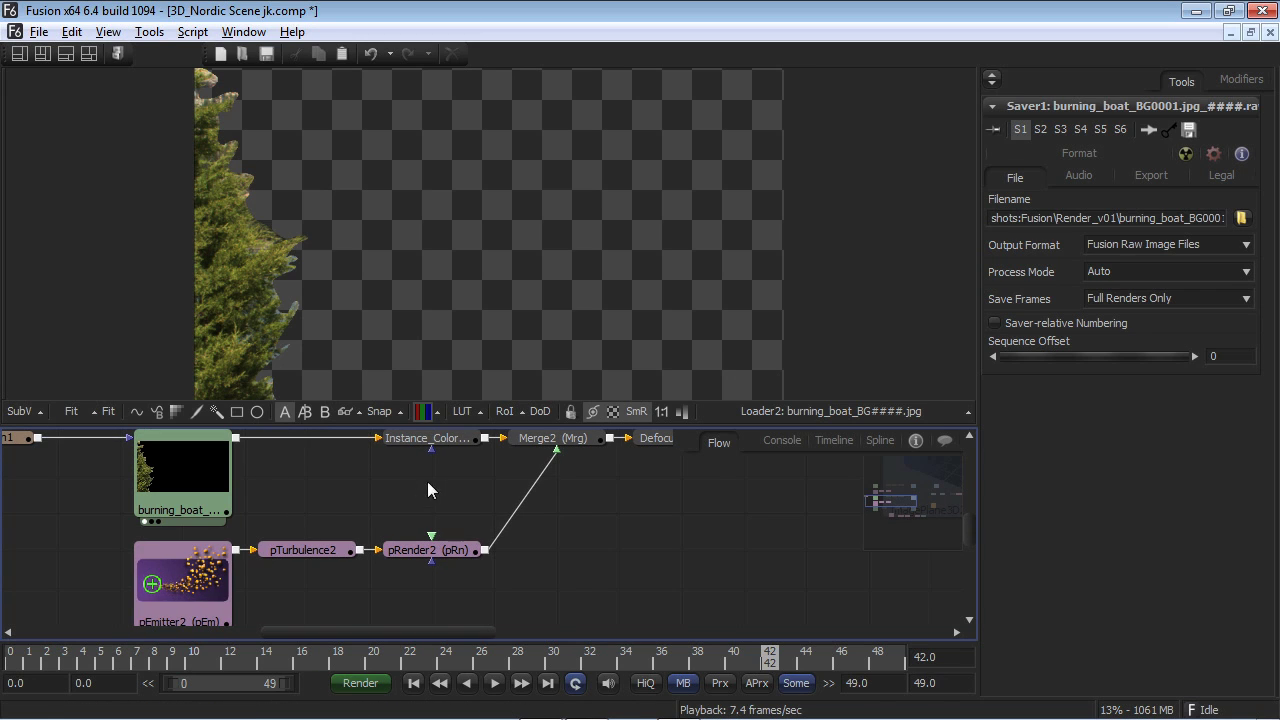
pyautogui.moveTo(188, 592); pyautogui.dragTo(473, 388)
pyautogui.press('space')
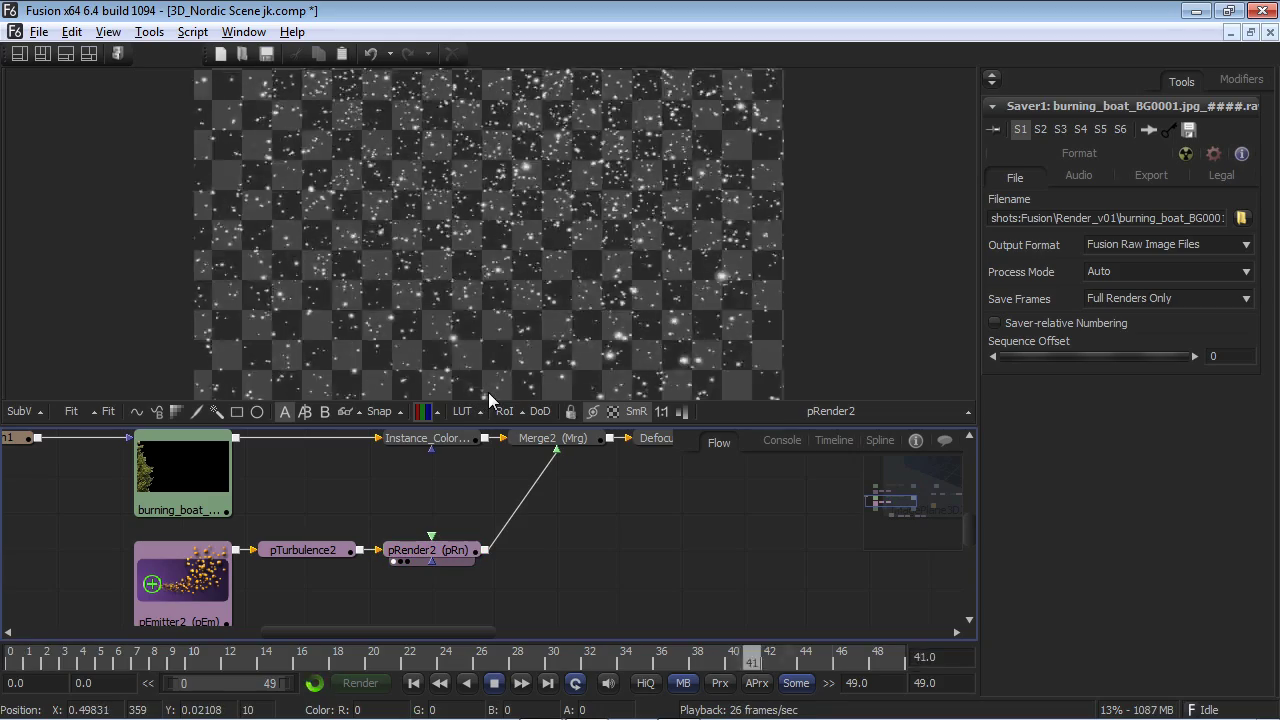
# Step: View the assembled 3D scene at Merge3D1 and inspect its layered image planes and particles from another angle
pyautogui.moveTo(743, 494); pyautogui.dragTo(343, 563)
pyautogui.moveTo(699, 543); pyautogui.dragTo(436, 571)
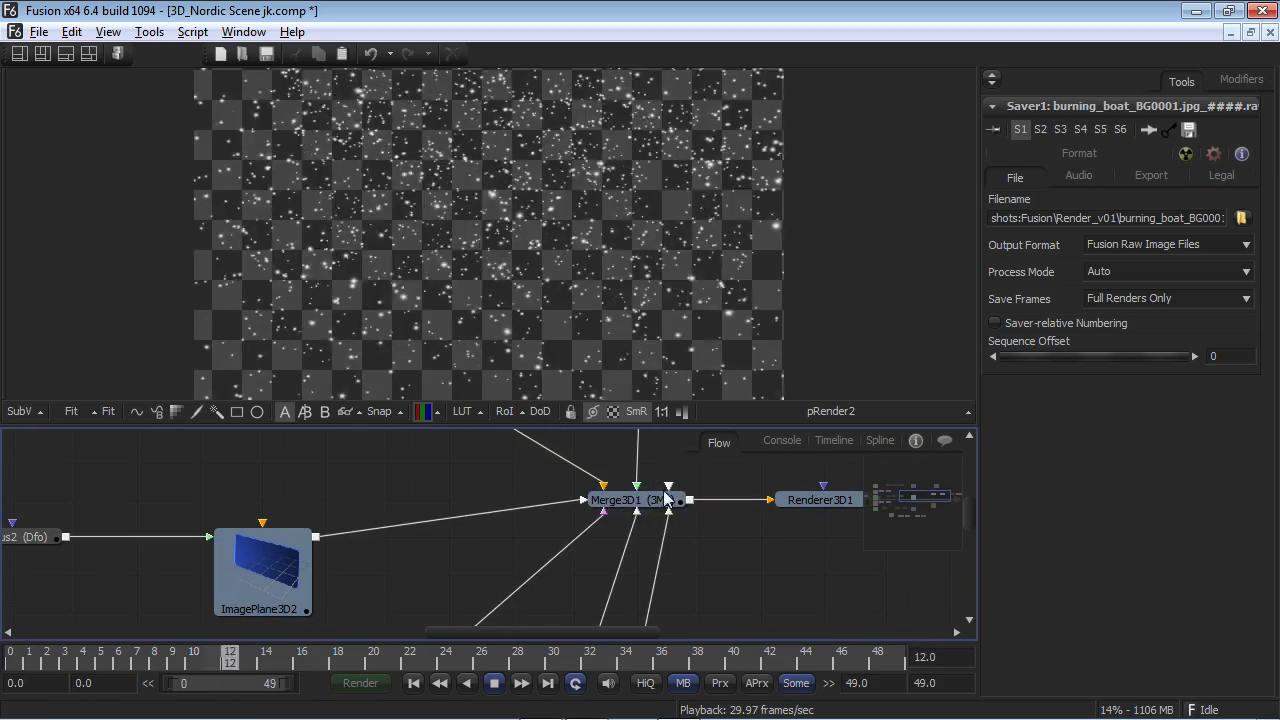
pyautogui.press('1')
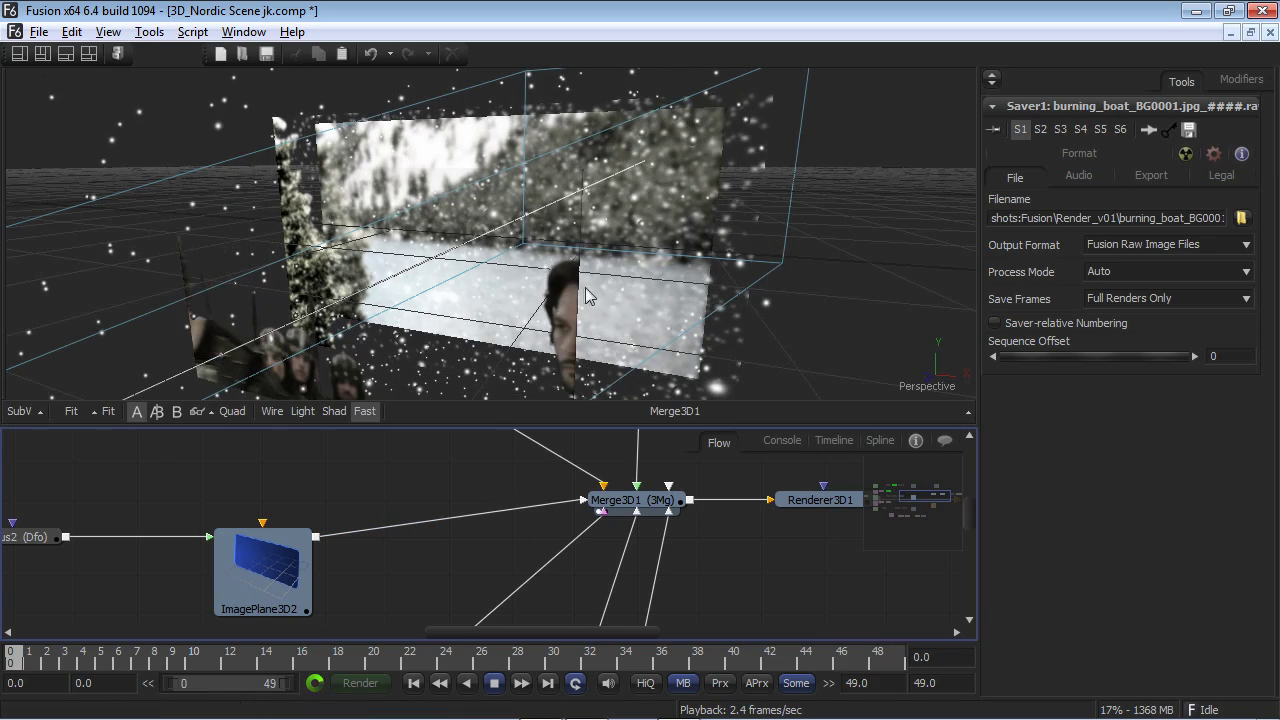
pyautogui.moveTo(613, 354); pyautogui.dragTo(664, 241)
pyautogui.press('space')
# Step: Play the Ice_fight blue-screen loader and the Primatte1 key, showing both as an A/B split comparison
pyautogui.moveTo(438, 558); pyautogui.dragTo(775, 595)
pyautogui.moveTo(196, 525); pyautogui.dragTo(329, 286)
pyautogui.press('space')
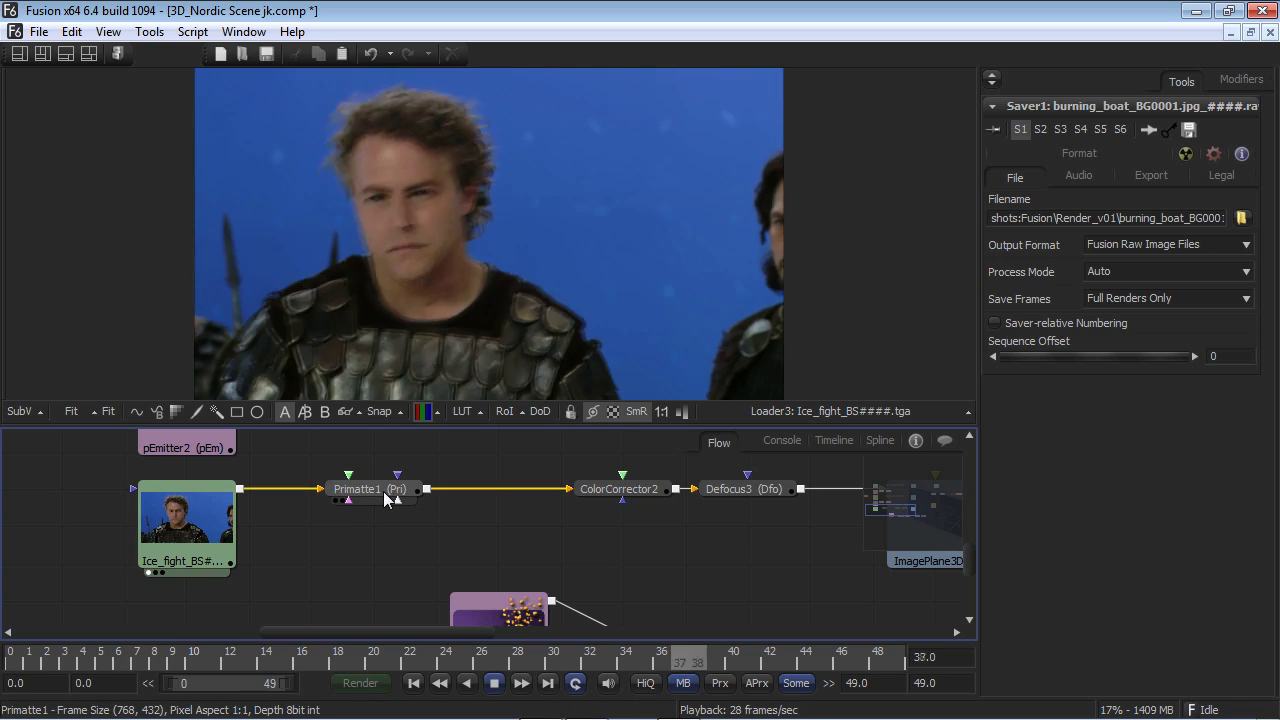
pyautogui.moveTo(397, 487); pyautogui.dragTo(446, 330)
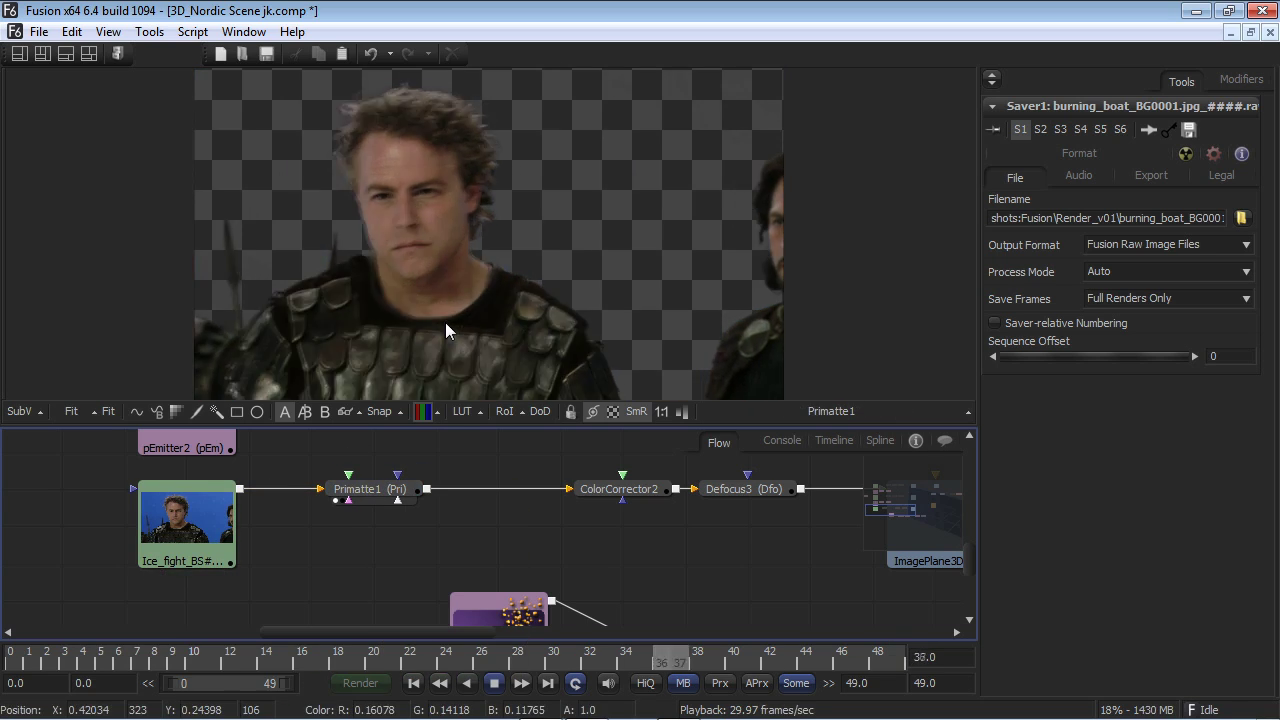
pyautogui.press('/')
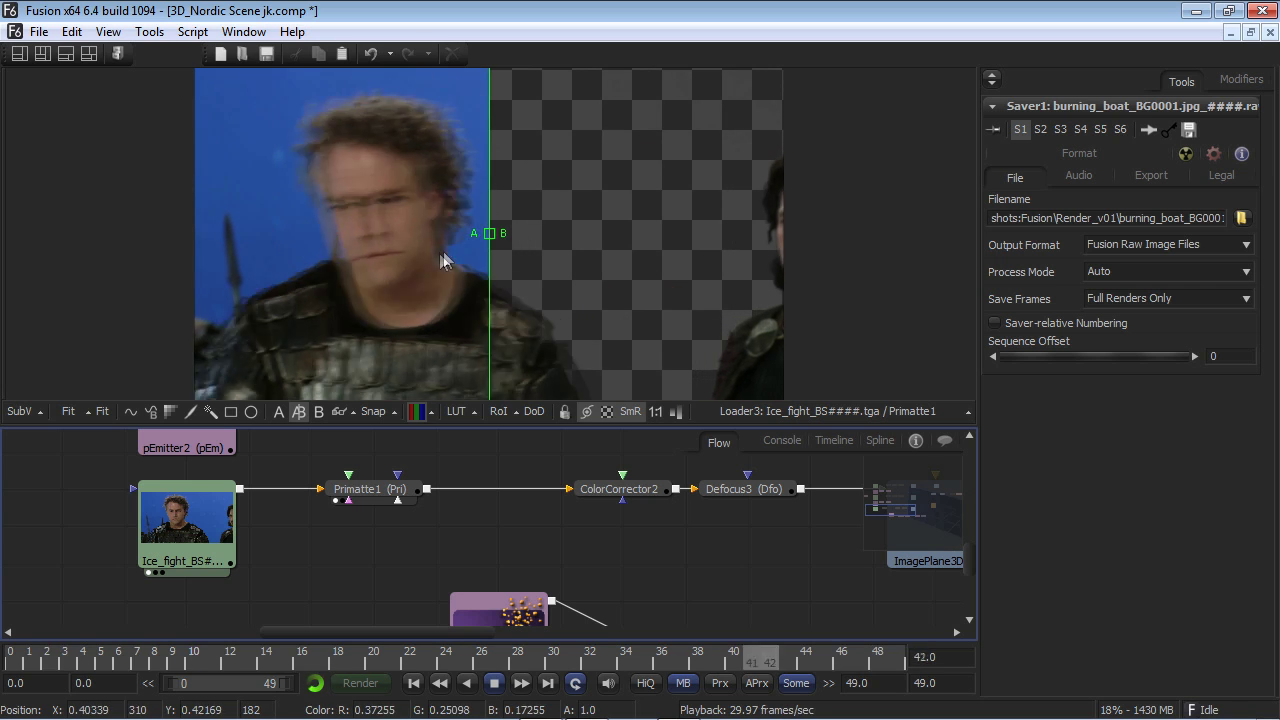
# Step: Move and rotate the A/B split line across the soldiers to compare the blue-screen footage with the Primatte1 key
pyautogui.moveTo(489, 233); pyautogui.dragTo(455, 232)
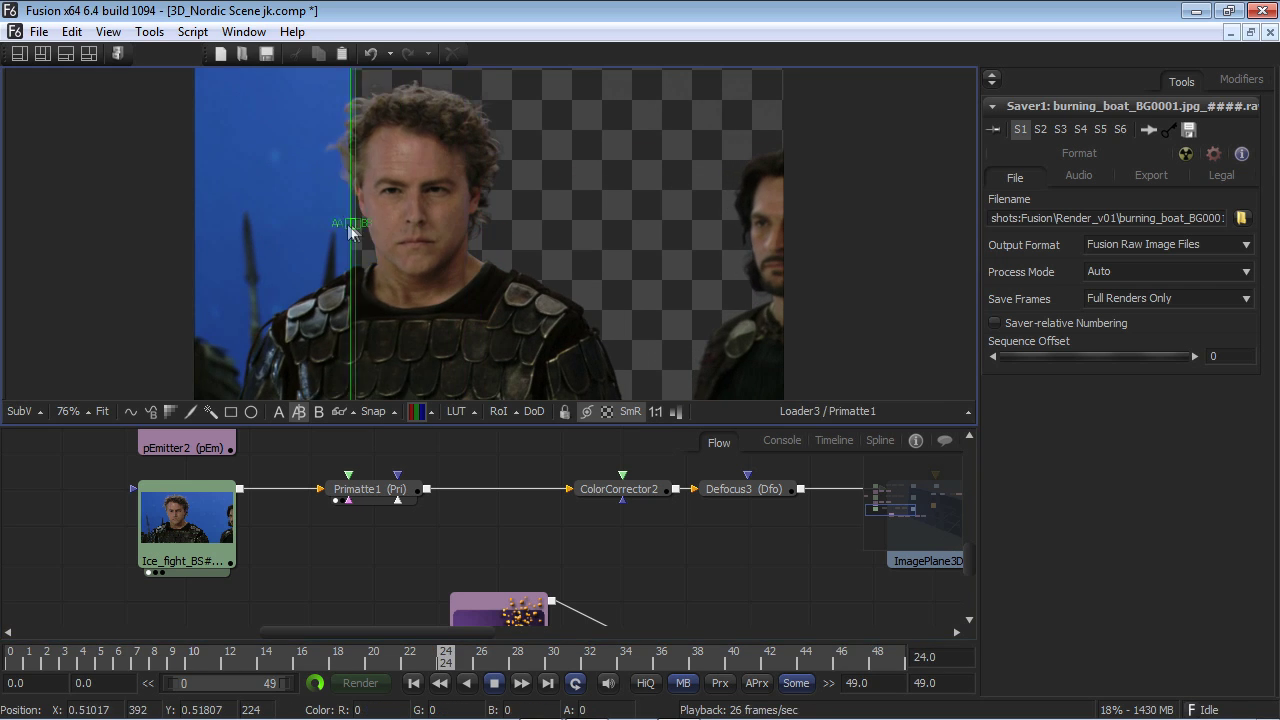
pyautogui.moveTo(536, 240); pyautogui.dragTo(484, 122)
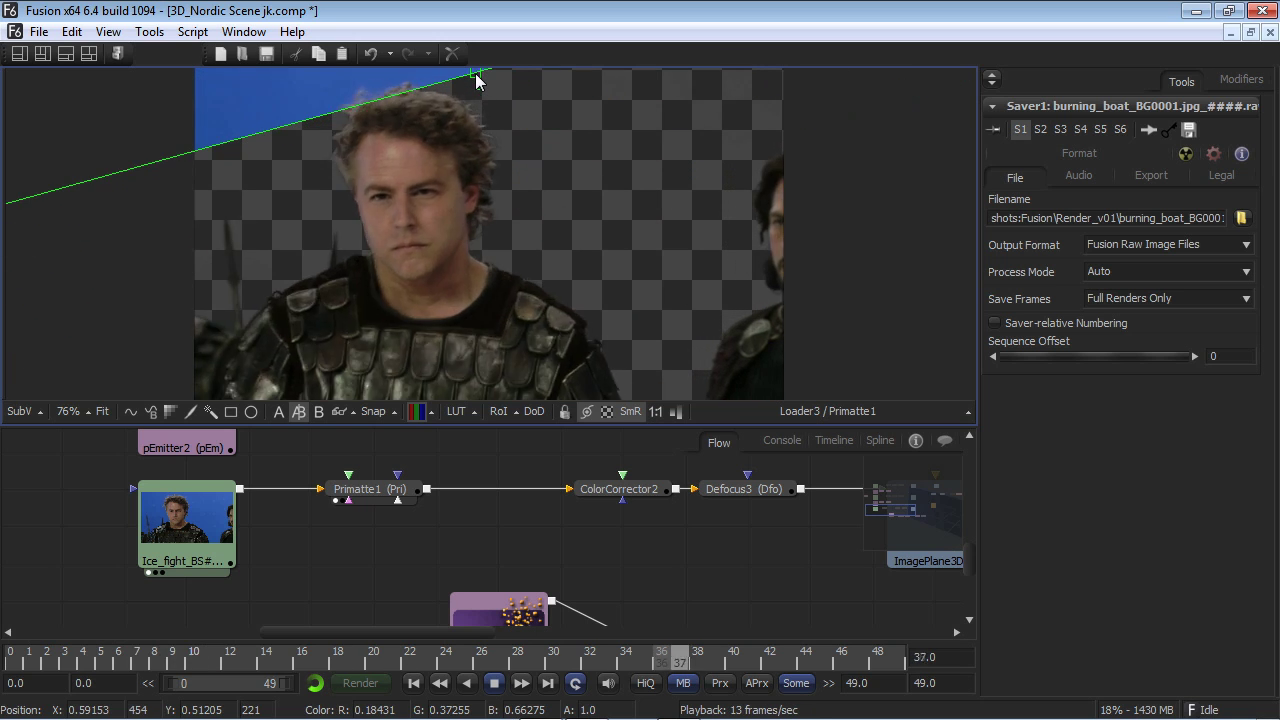
pyautogui.moveTo(546, 288); pyautogui.dragTo(561, 307)
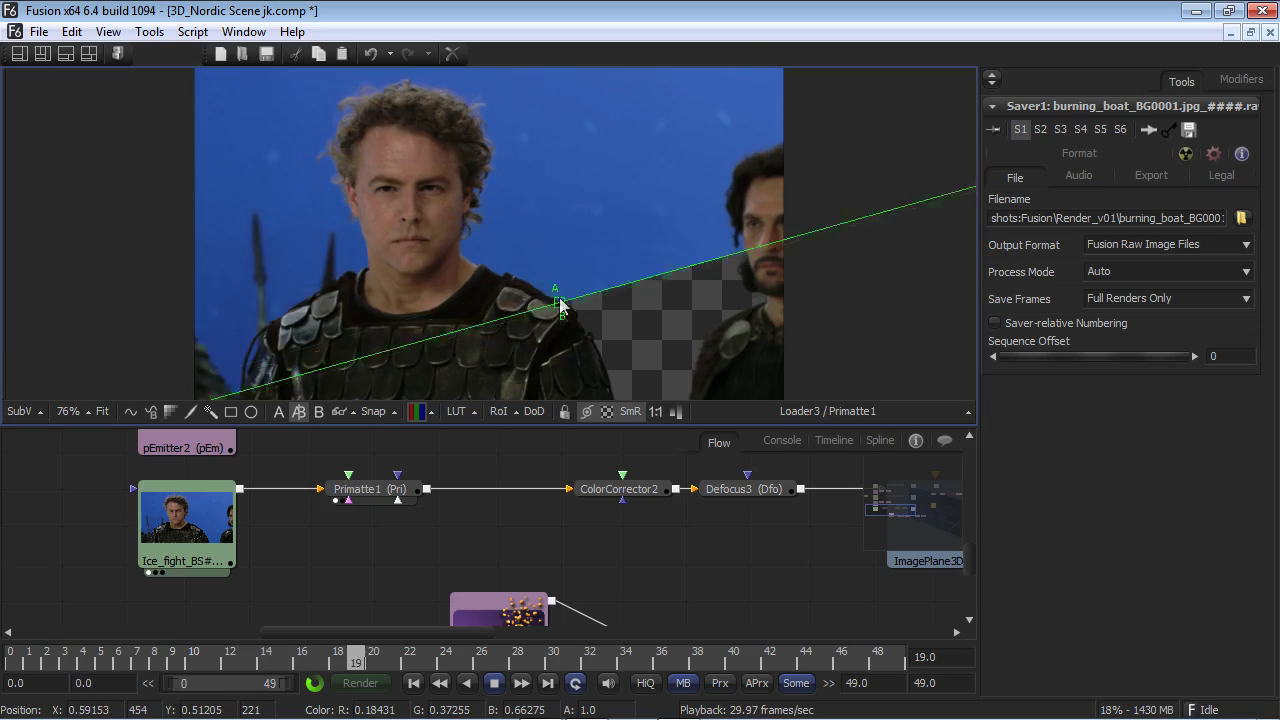
pyautogui.moveTo(525, 205); pyautogui.dragTo(520, 191)
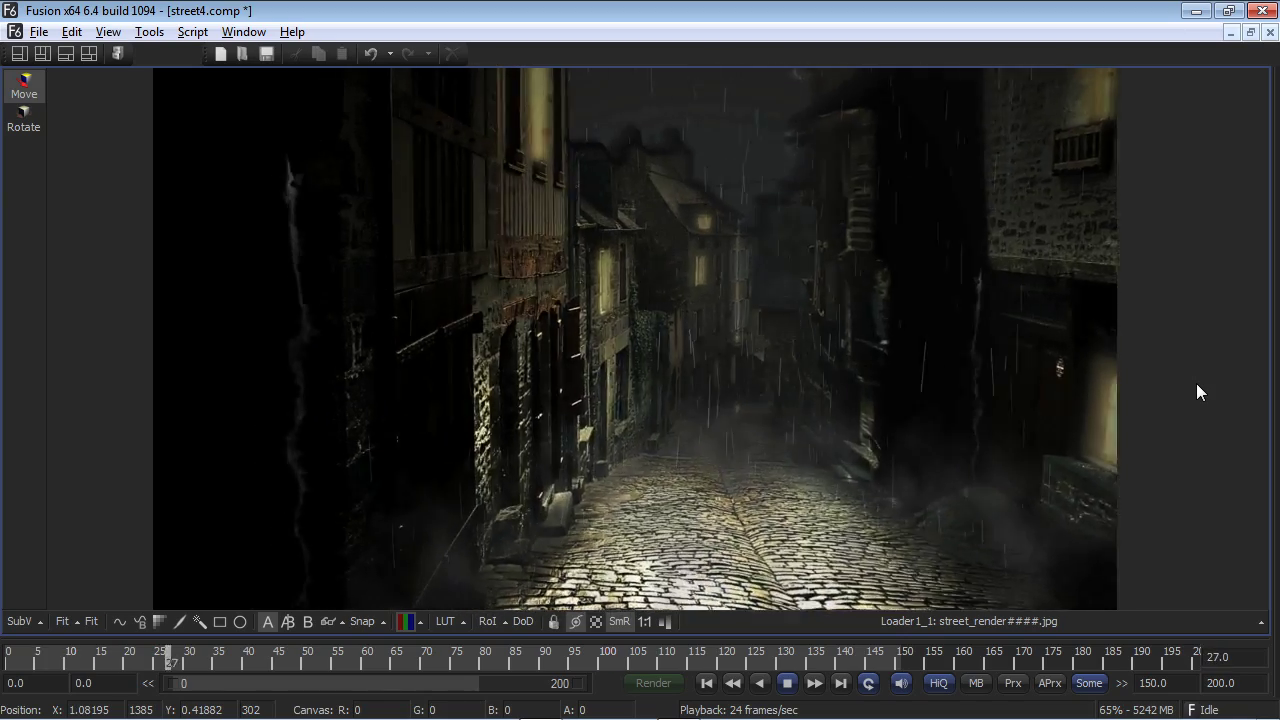
# Step: Stop playback in the street4 composition, restore the layout with the flow and view the COBBLE_Street.jpg source image
pyautogui.press('F4')
pyautogui.press('space')
pyautogui.moveTo(357, 571); pyautogui.dragTo(948, 577)
pyautogui.scroll(-3, 359, 568)
pyautogui.moveTo(362, 571); pyautogui.dragTo(676, 628)
pyautogui.scroll(3, 331, 568)
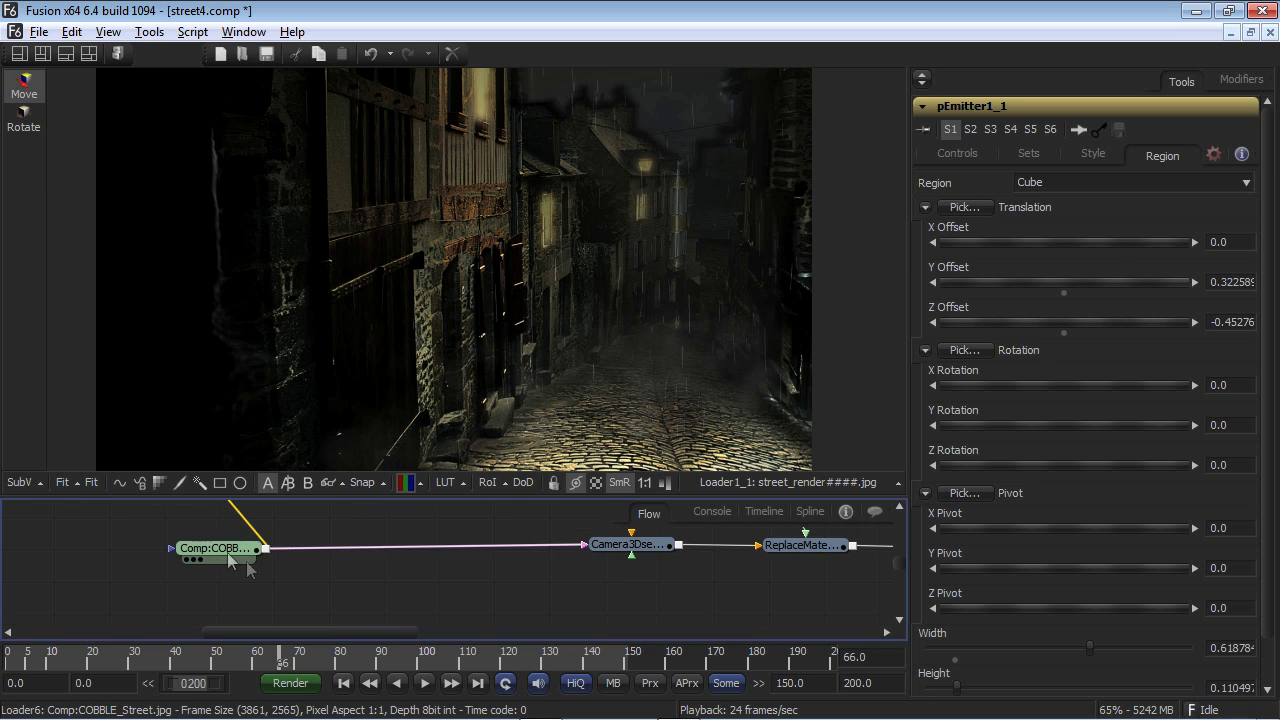
pyautogui.moveTo(228, 550); pyautogui.dragTo(432, 330)
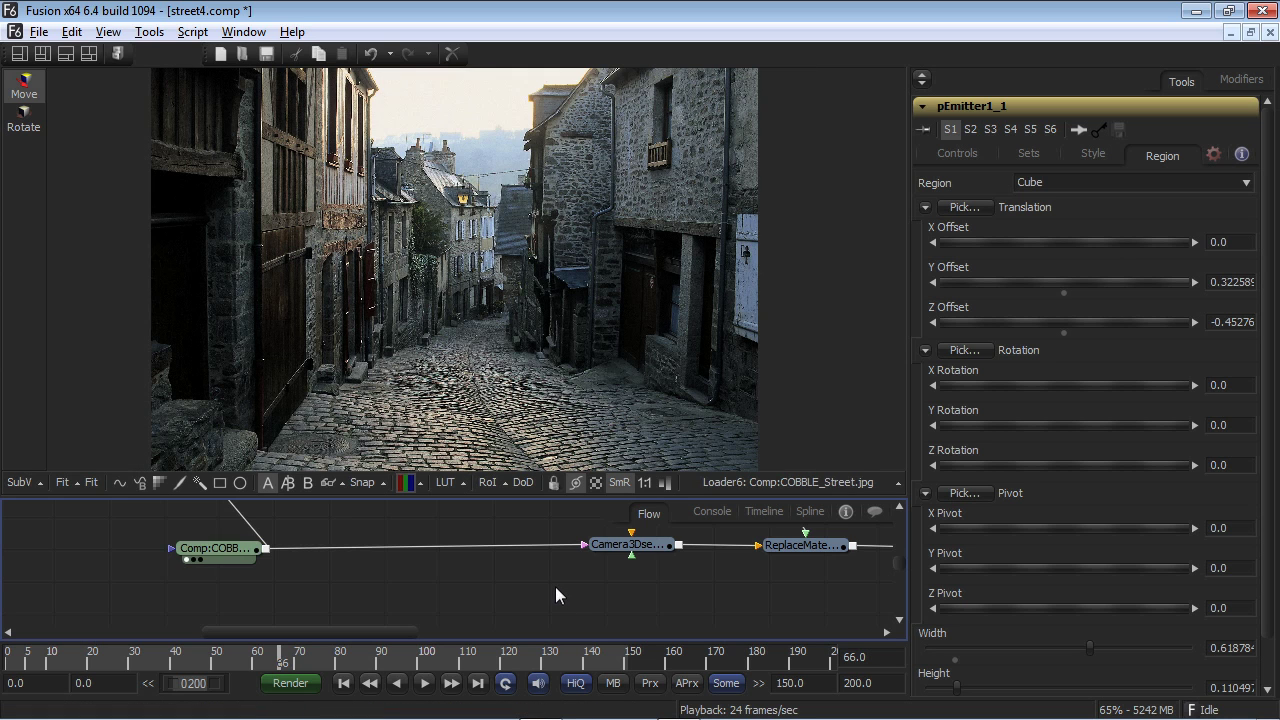
# Step: View the Night group's output and expand the group in the flow
pyautogui.moveTo(551, 577); pyautogui.dragTo(641, 597)
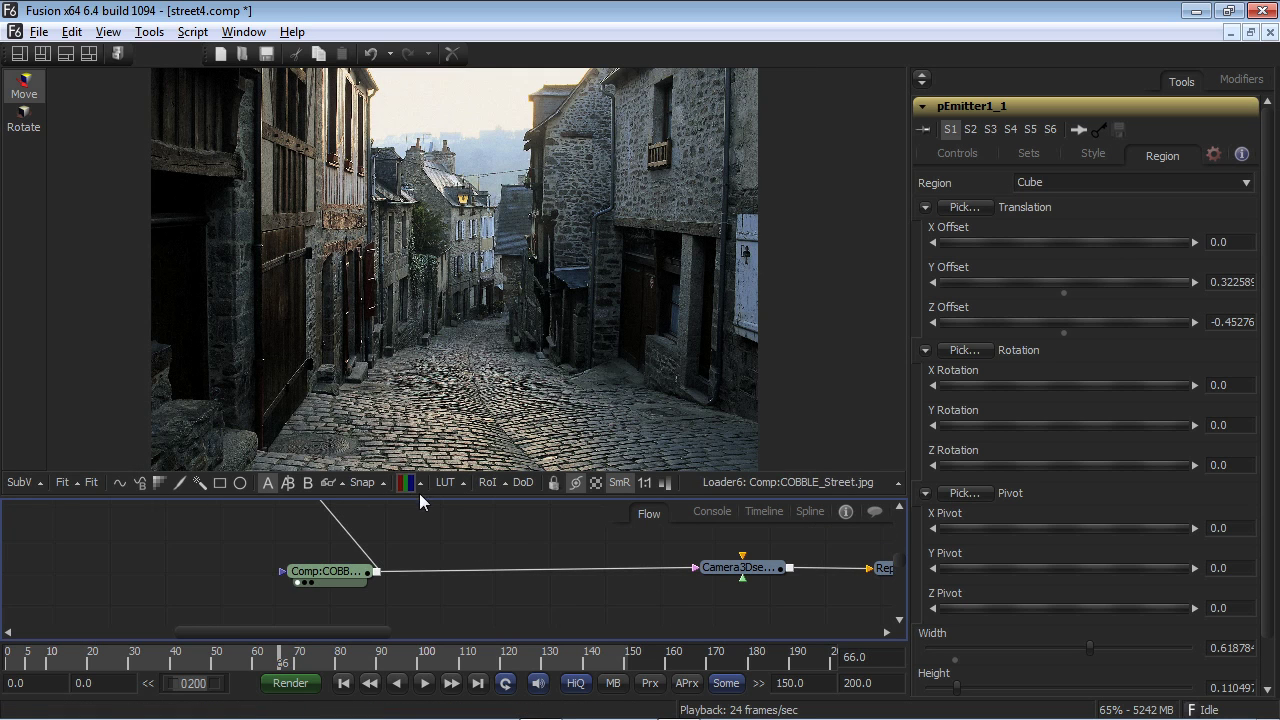
pyautogui.moveTo(451, 534); pyautogui.dragTo(486, 608)
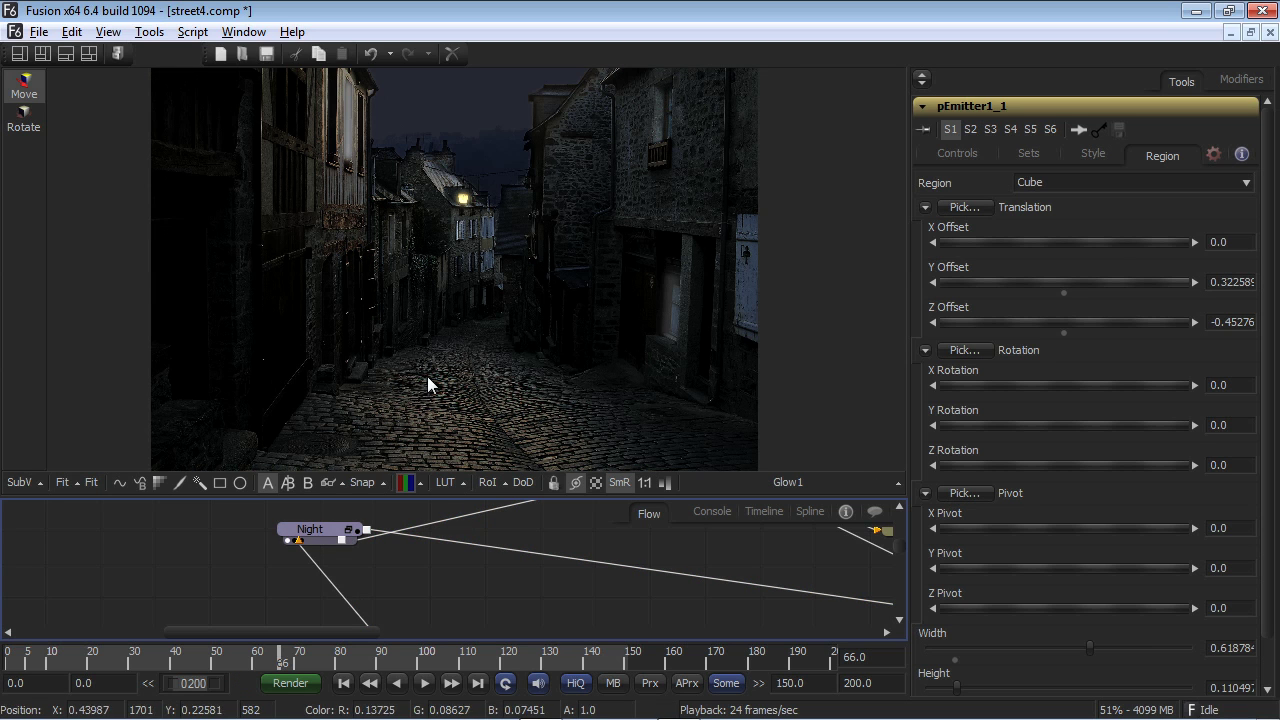
pyautogui.click(349, 530)
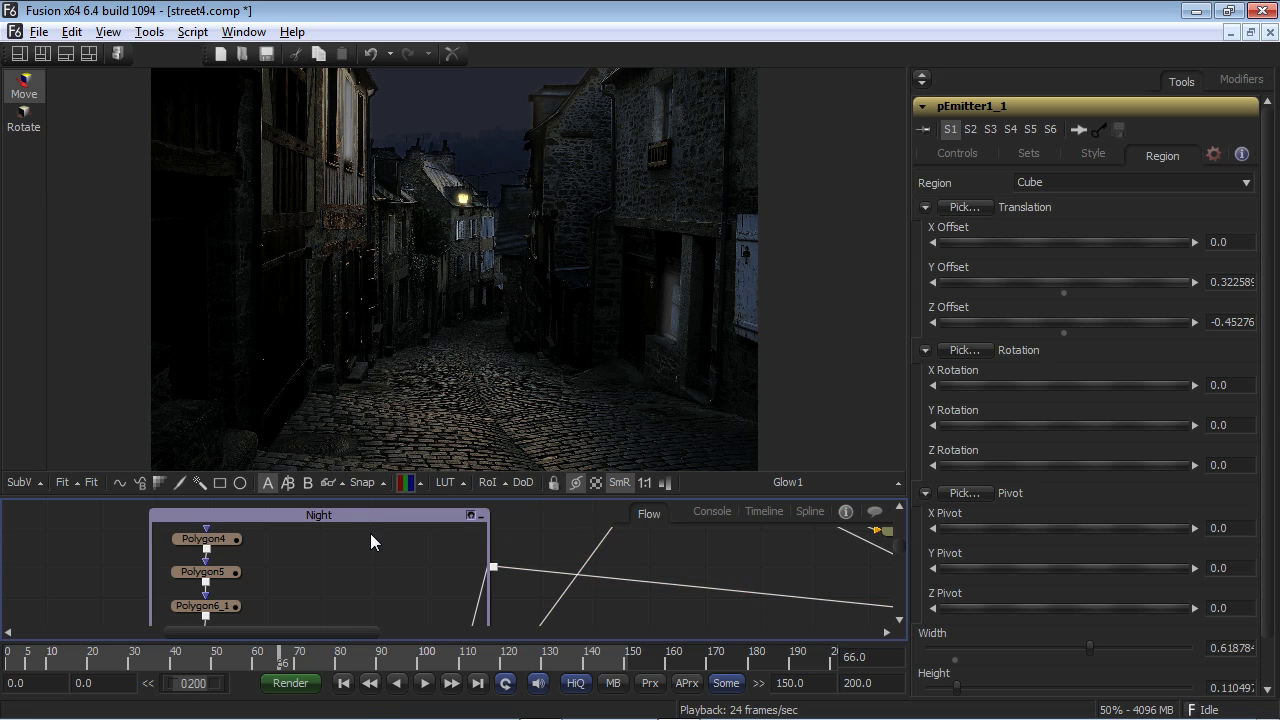
# Step: Select the polygon masks inside the Night group to display their outlines on the street, deselect them and collapse the group
pyautogui.press('F4')
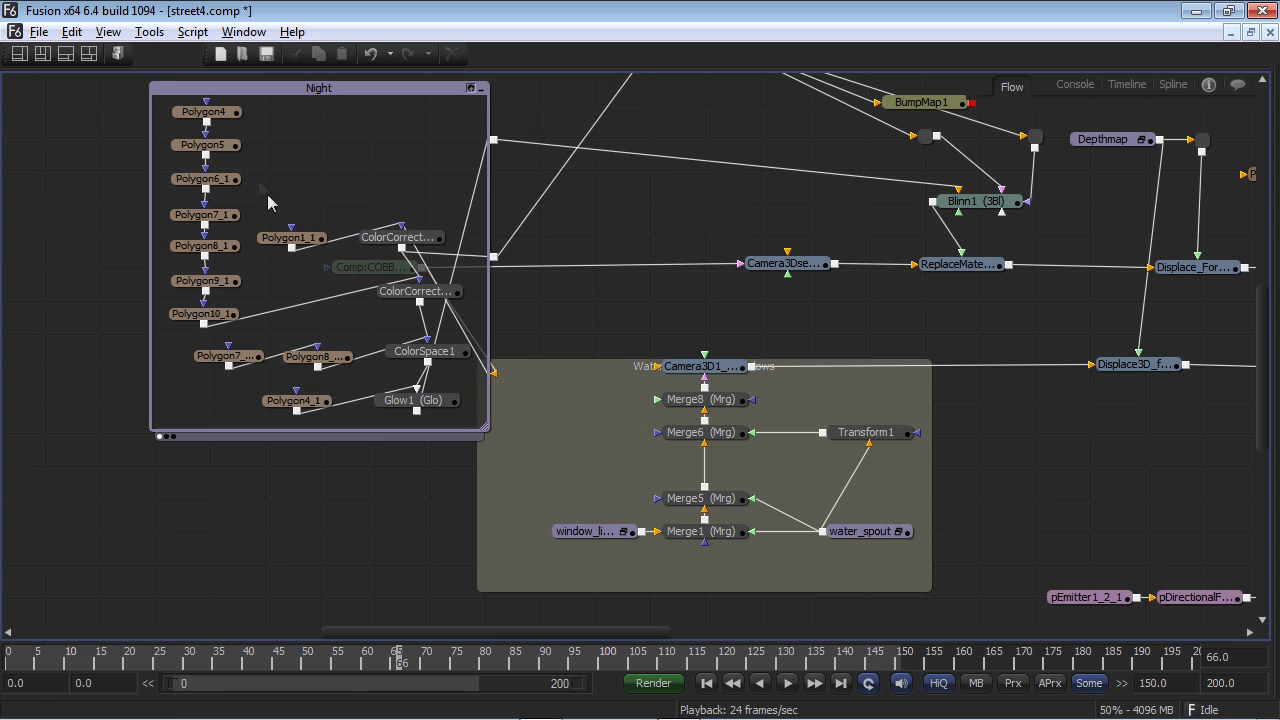
pyautogui.moveTo(263, 121); pyautogui.dragTo(208, 388)
pyautogui.press('F4')
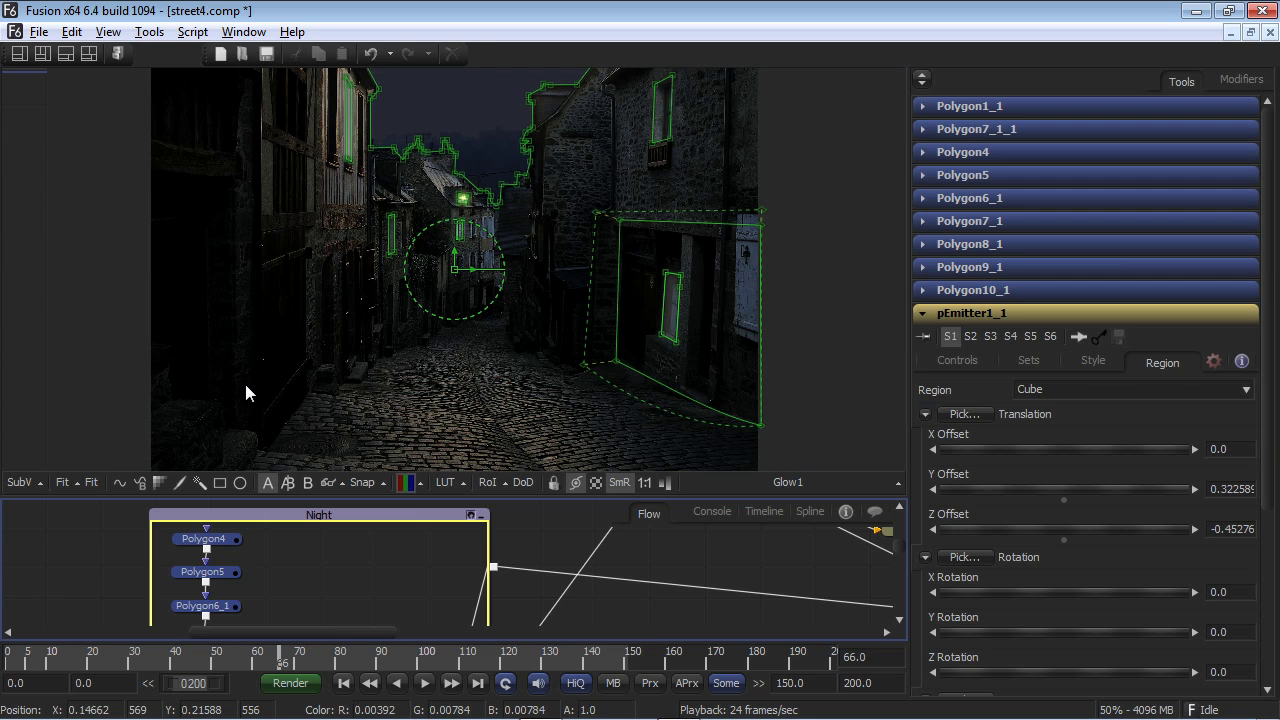
pyautogui.click(283, 544)
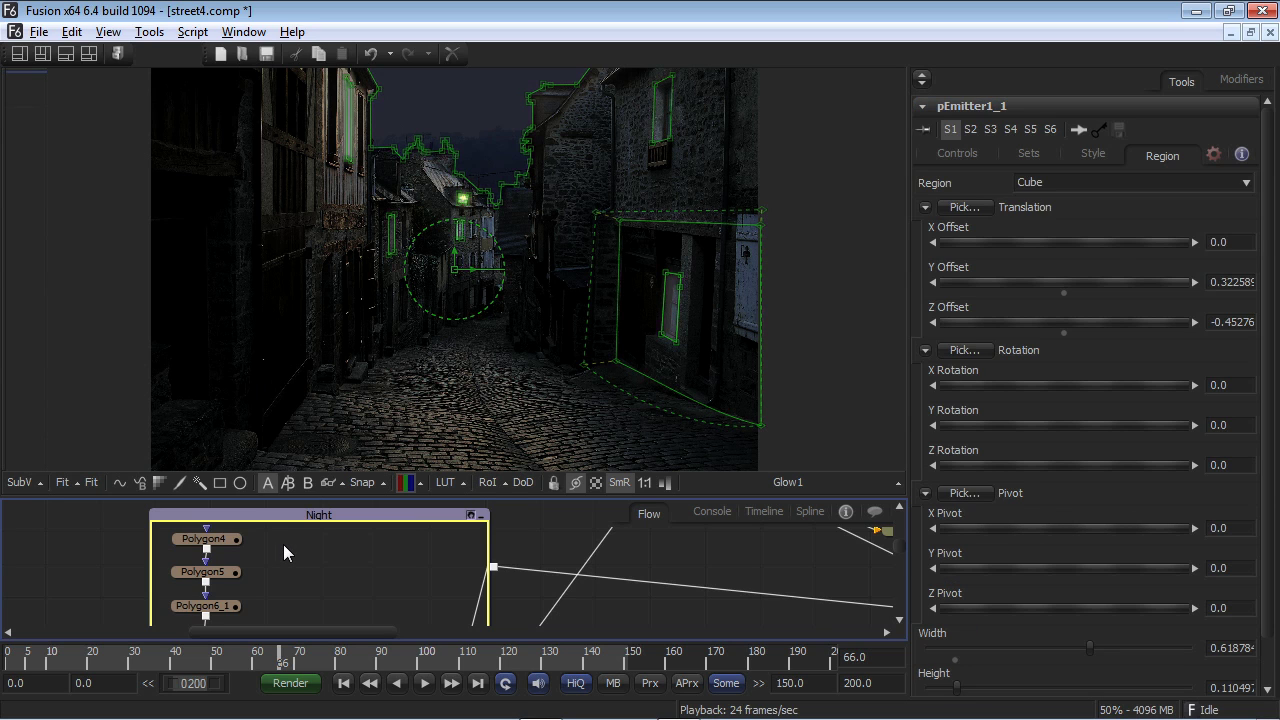
pyautogui.click(481, 516)
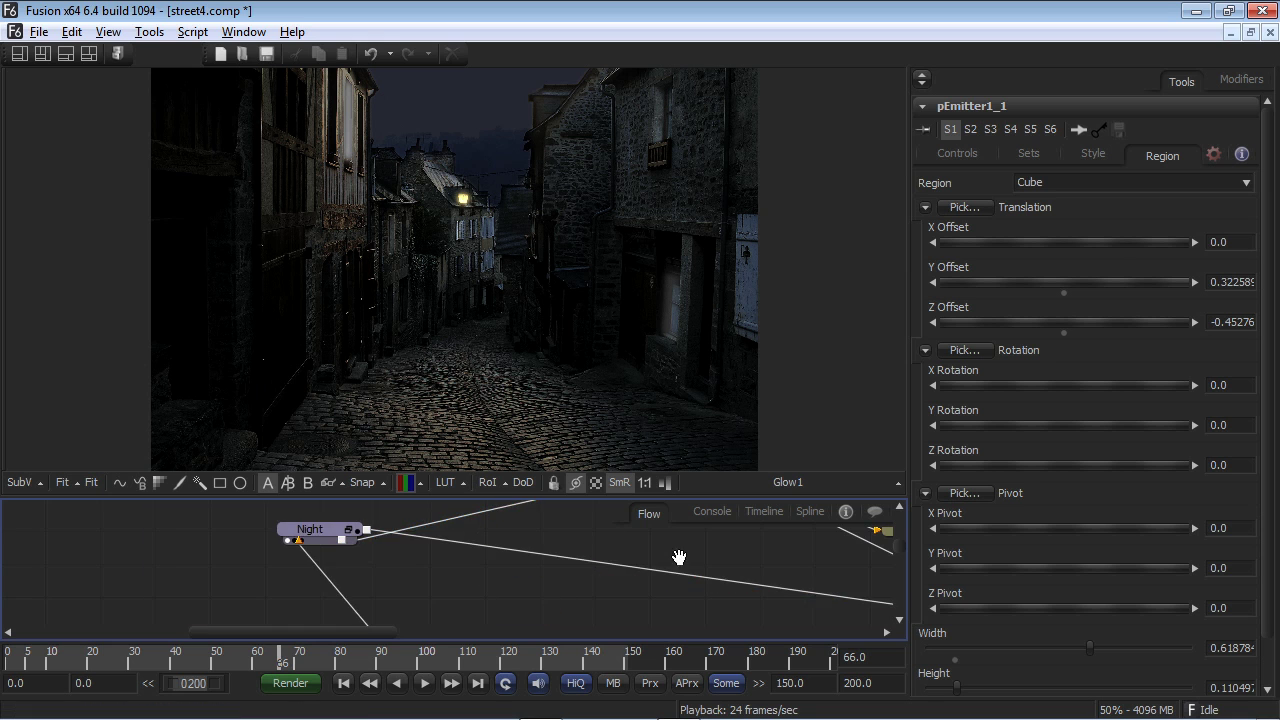
# Step: View the LumaKeyer1 output, followed by the BumpMap1 and Blinn1 materials on the preview sphere
pyautogui.moveTo(679, 557); pyautogui.dragTo(471, 640)
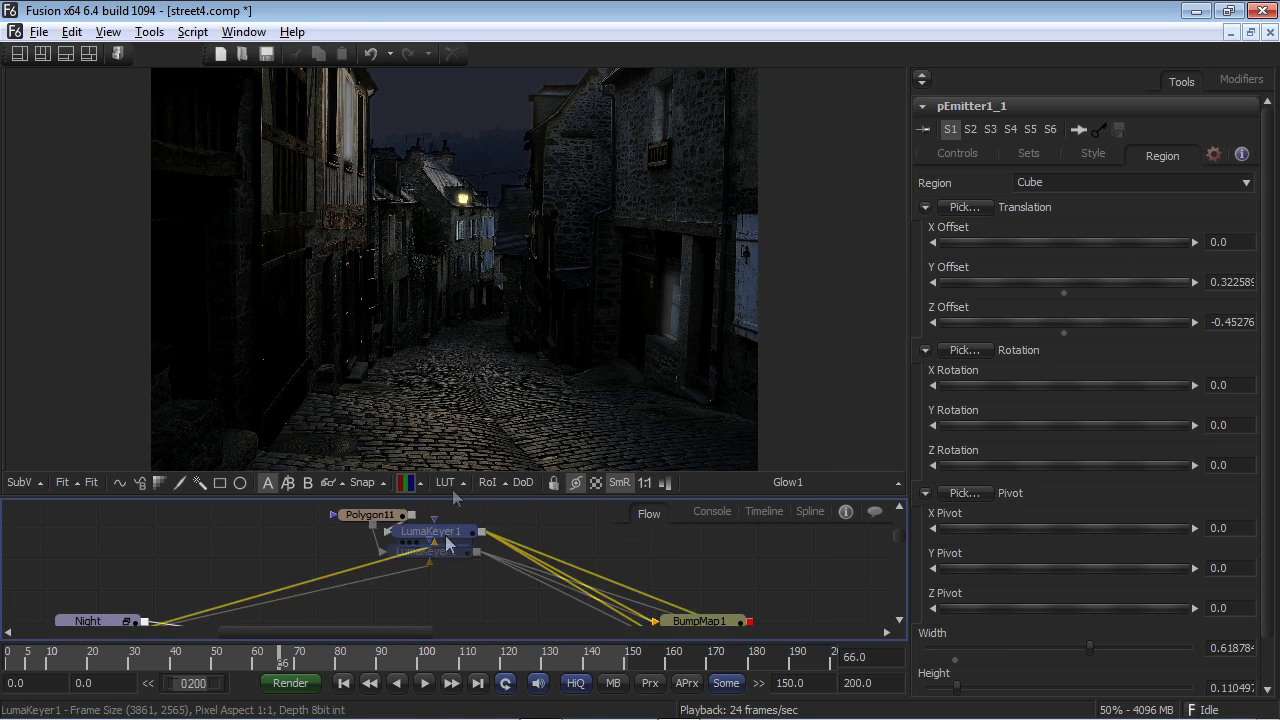
pyautogui.moveTo(447, 543); pyautogui.dragTo(520, 440)
pyautogui.moveTo(743, 585); pyautogui.dragTo(497, 508)
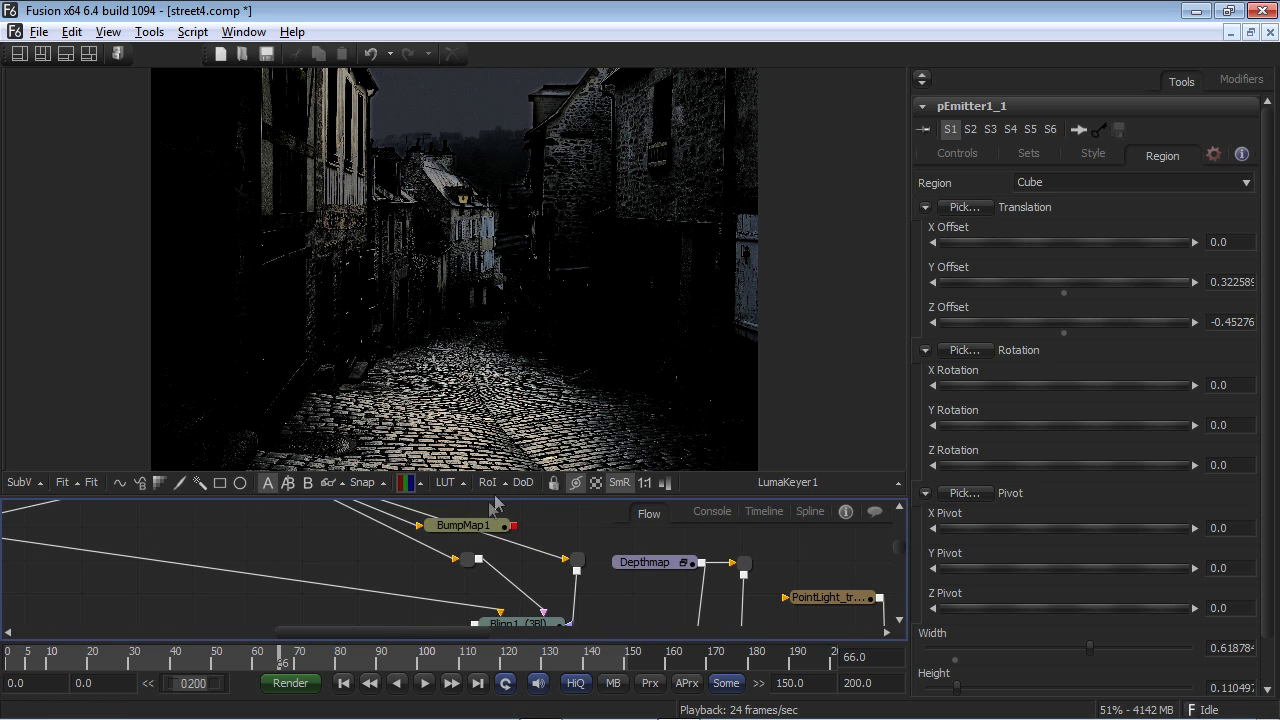
pyautogui.moveTo(603, 571); pyautogui.dragTo(597, 530)
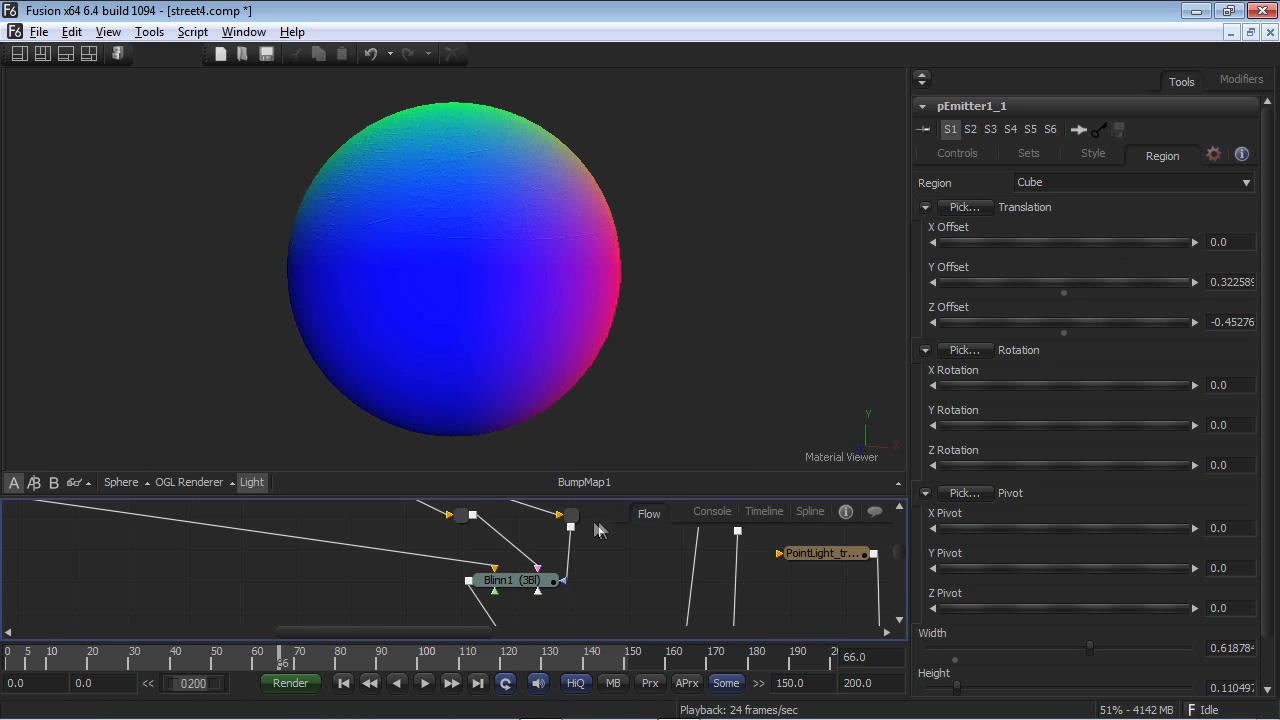
pyautogui.moveTo(505, 288); pyautogui.dragTo(519, 318)
pyautogui.moveTo(488, 562); pyautogui.dragTo(685, 474)
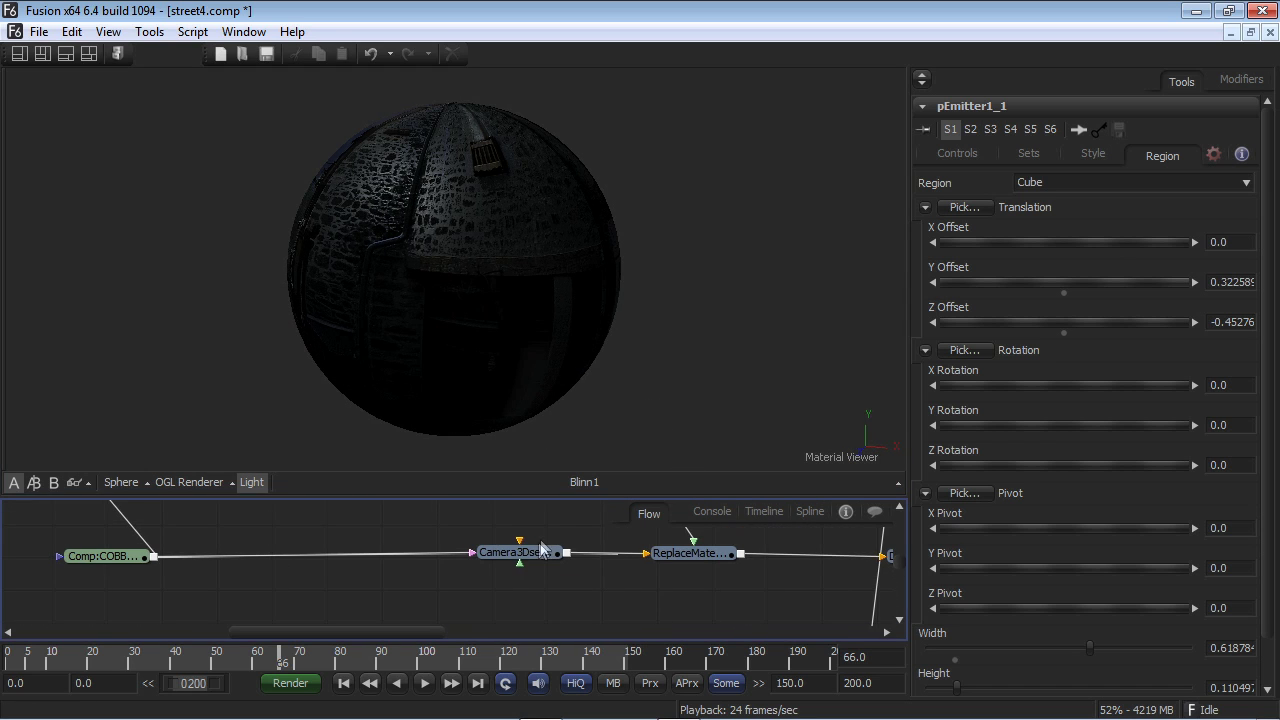
# Step: View Camera3Dsetupstage, ReplaceMaterial3D1 and Displace_For_Street in turn, inspecting the street geometry in perspective from different angles
pyautogui.moveTo(527, 349); pyautogui.dragTo(613, 350)
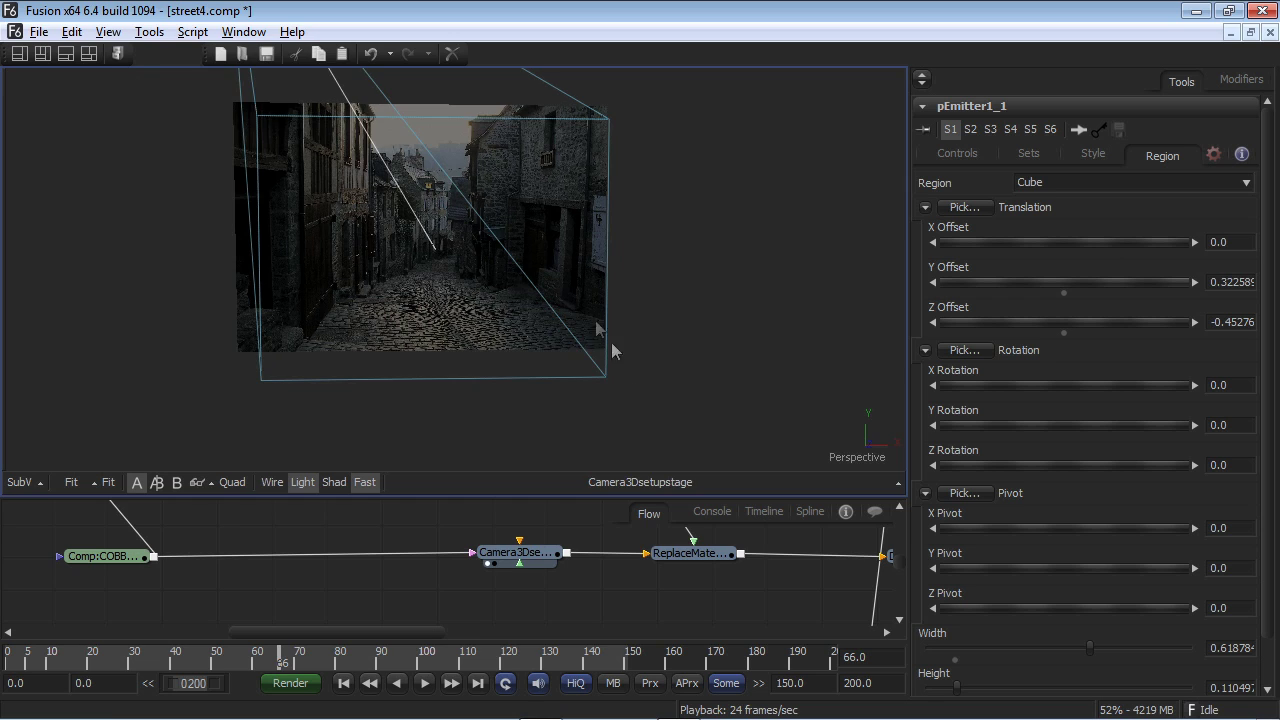
pyautogui.moveTo(706, 557); pyautogui.dragTo(607, 340)
pyautogui.moveTo(563, 293); pyautogui.dragTo(446, 215)
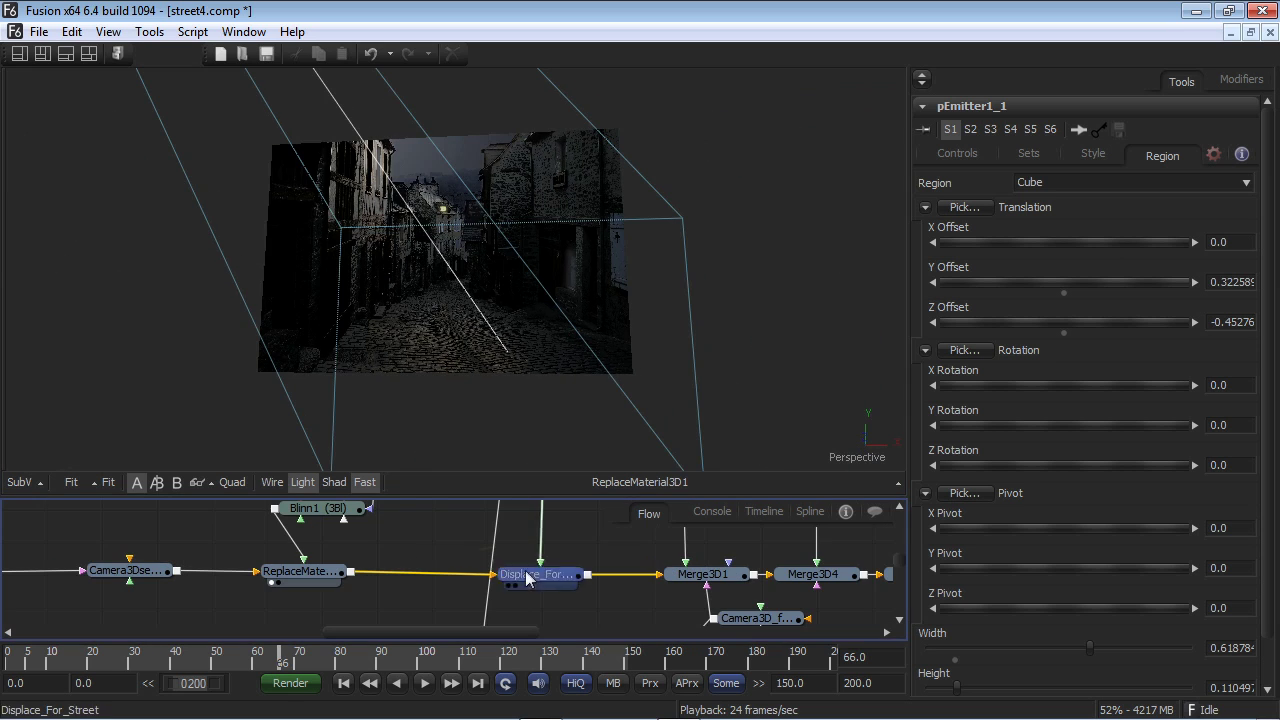
pyautogui.moveTo(527, 578); pyautogui.dragTo(513, 390)
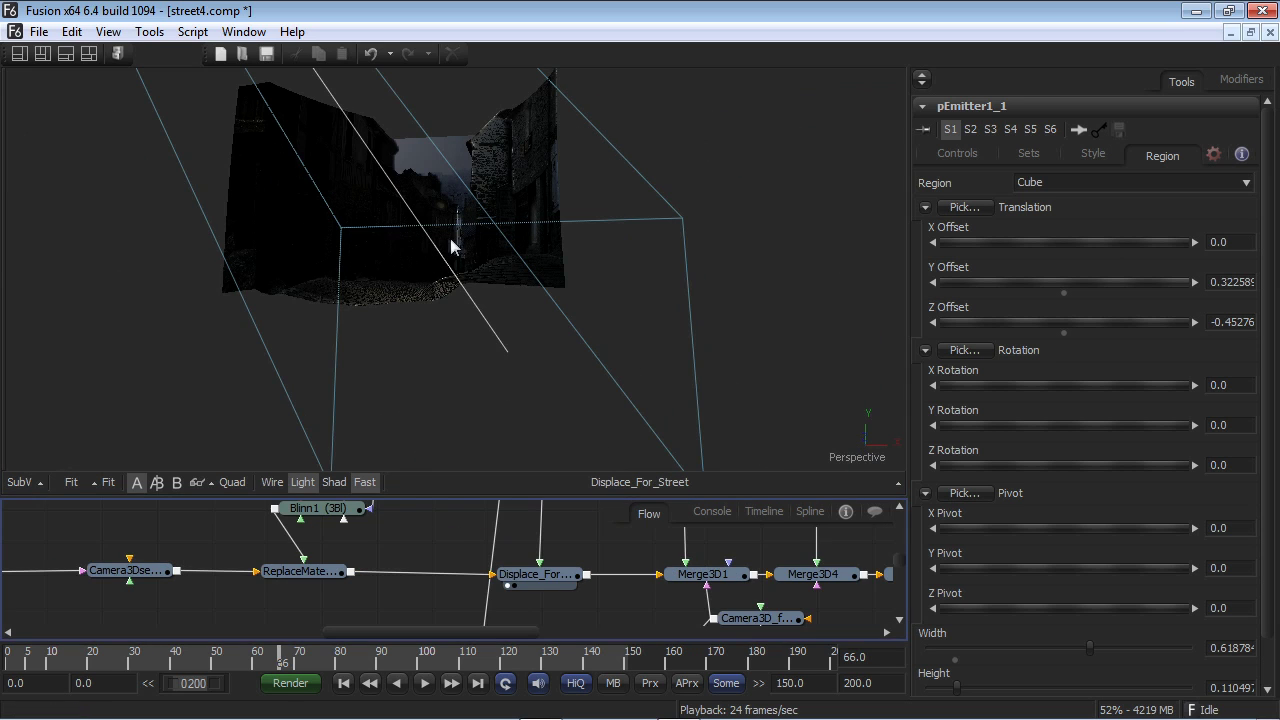
pyautogui.moveTo(481, 185); pyautogui.dragTo(531, 352)
# Step: View the Depthmap group's output that drives the street displacement
pyautogui.moveTo(595, 560); pyautogui.dragTo(549, 688)
pyautogui.moveTo(437, 587); pyautogui.dragTo(475, 402)
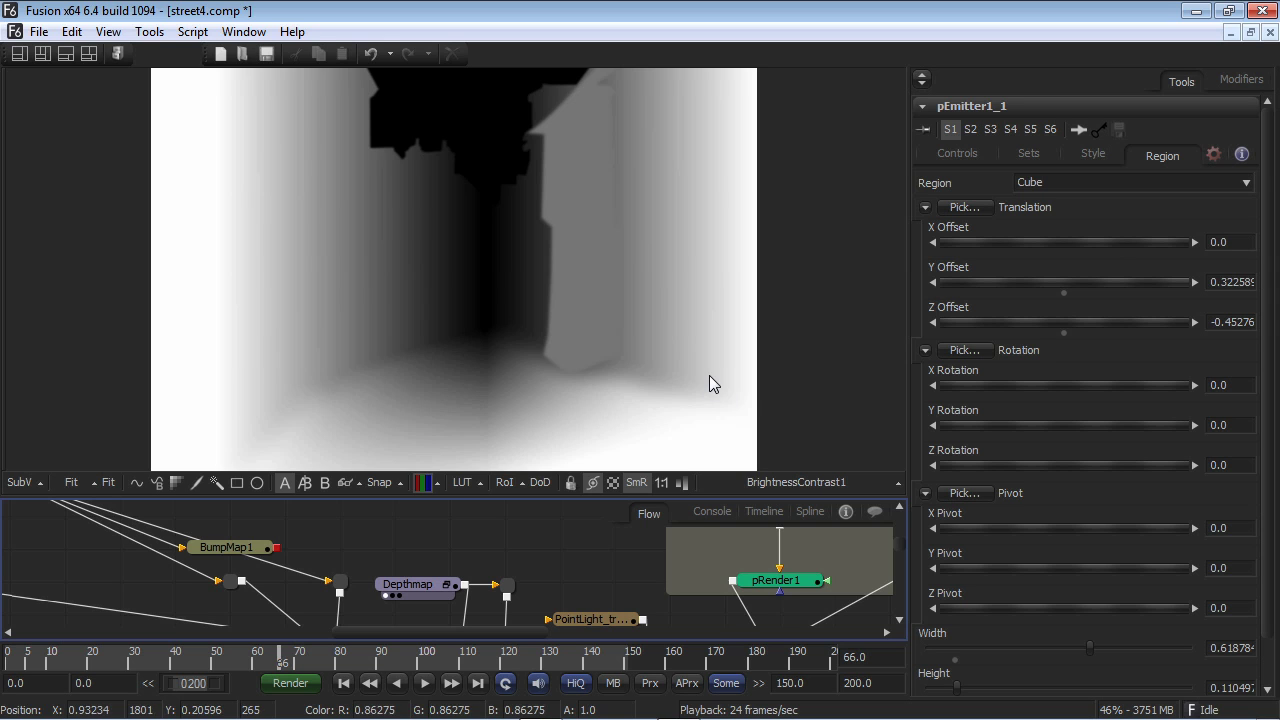
pyautogui.hotkey('shift', 'q')
pyautogui.hotkey('shift', 'q')
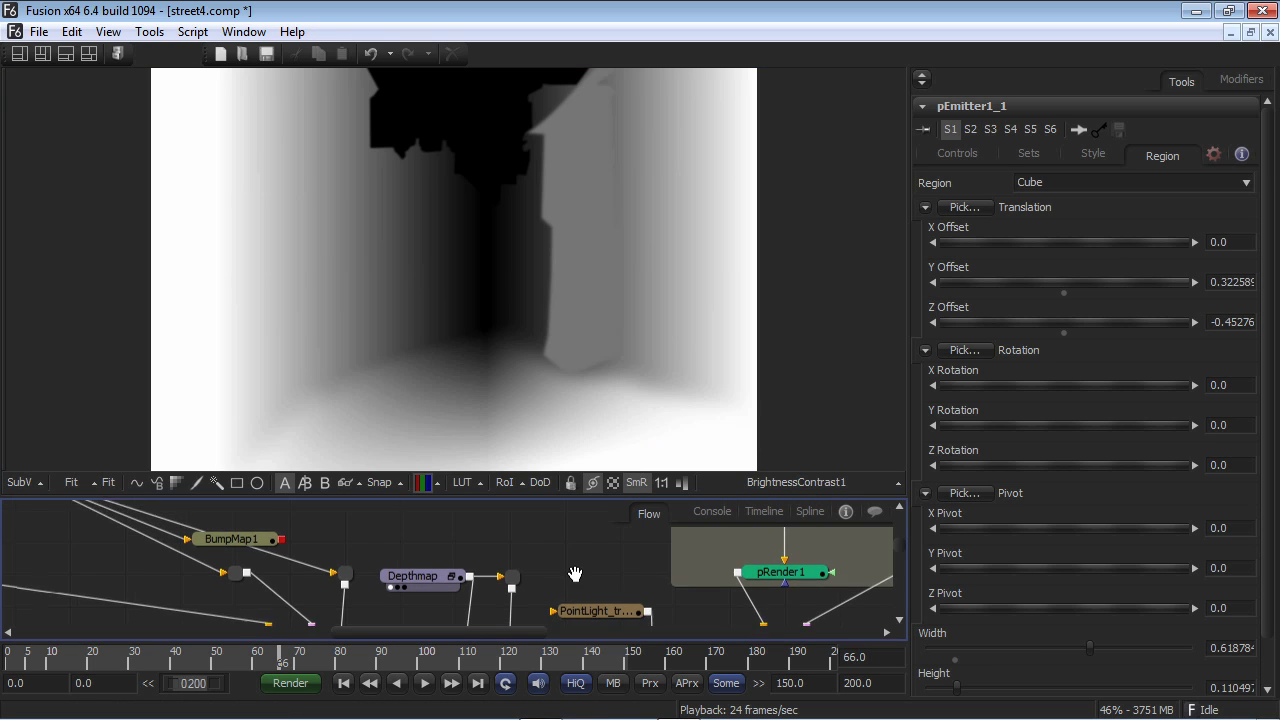
# Step: View the Displace_For_Street geometry in perspective, followed by the Merge3D1 street scene through Camera3D_for_street_travel
pyautogui.moveTo(571, 597); pyautogui.dragTo(573, 533)
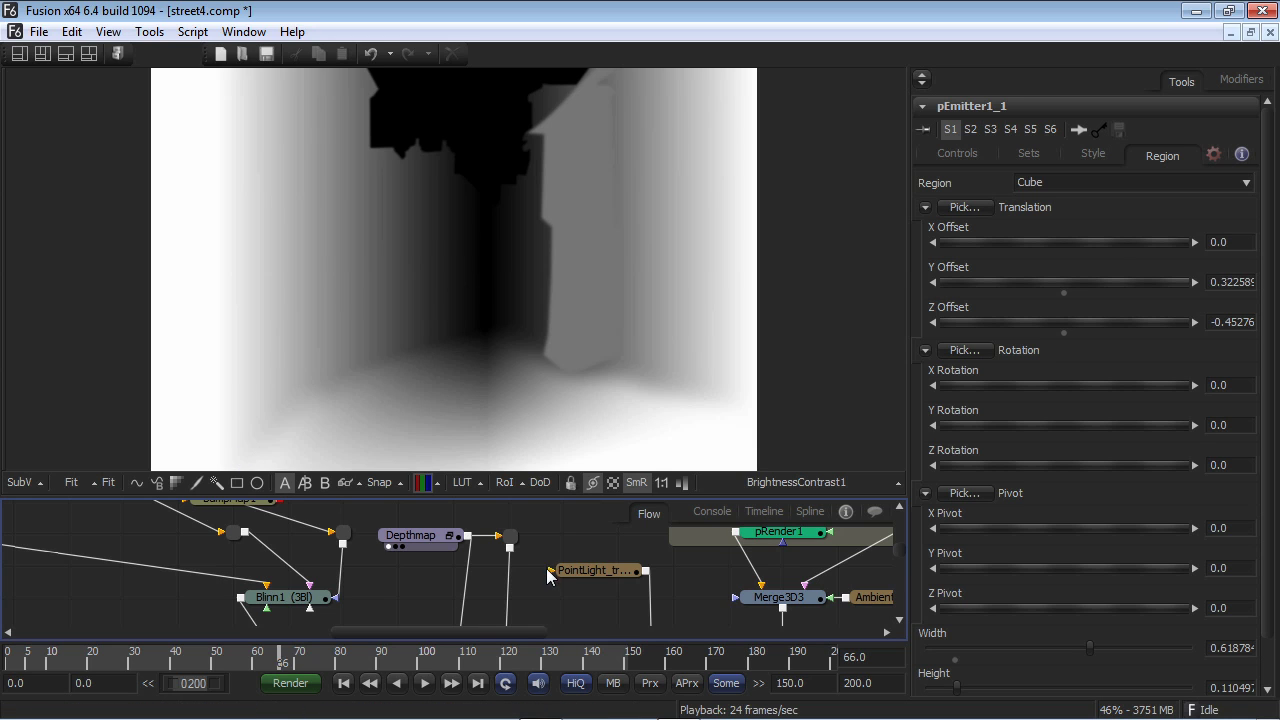
pyautogui.moveTo(551, 600); pyautogui.dragTo(547, 510)
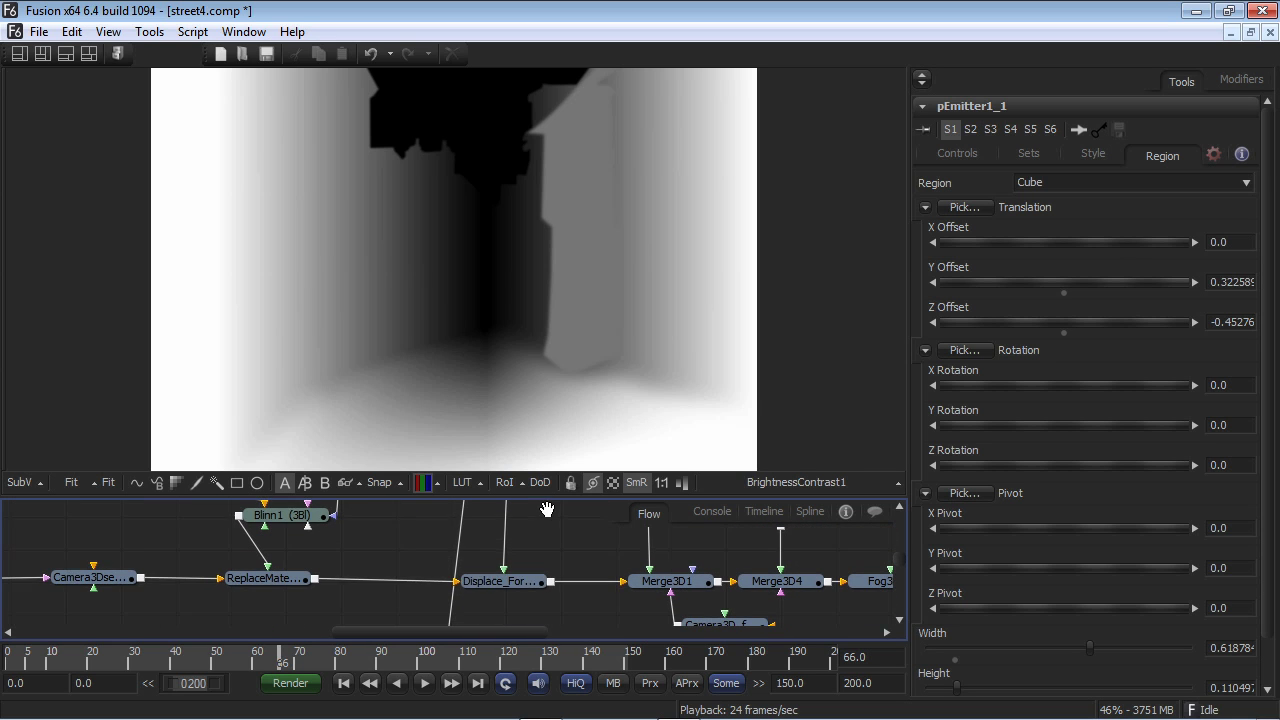
pyautogui.press('1')
pyautogui.moveTo(467, 265); pyautogui.dragTo(604, 383)
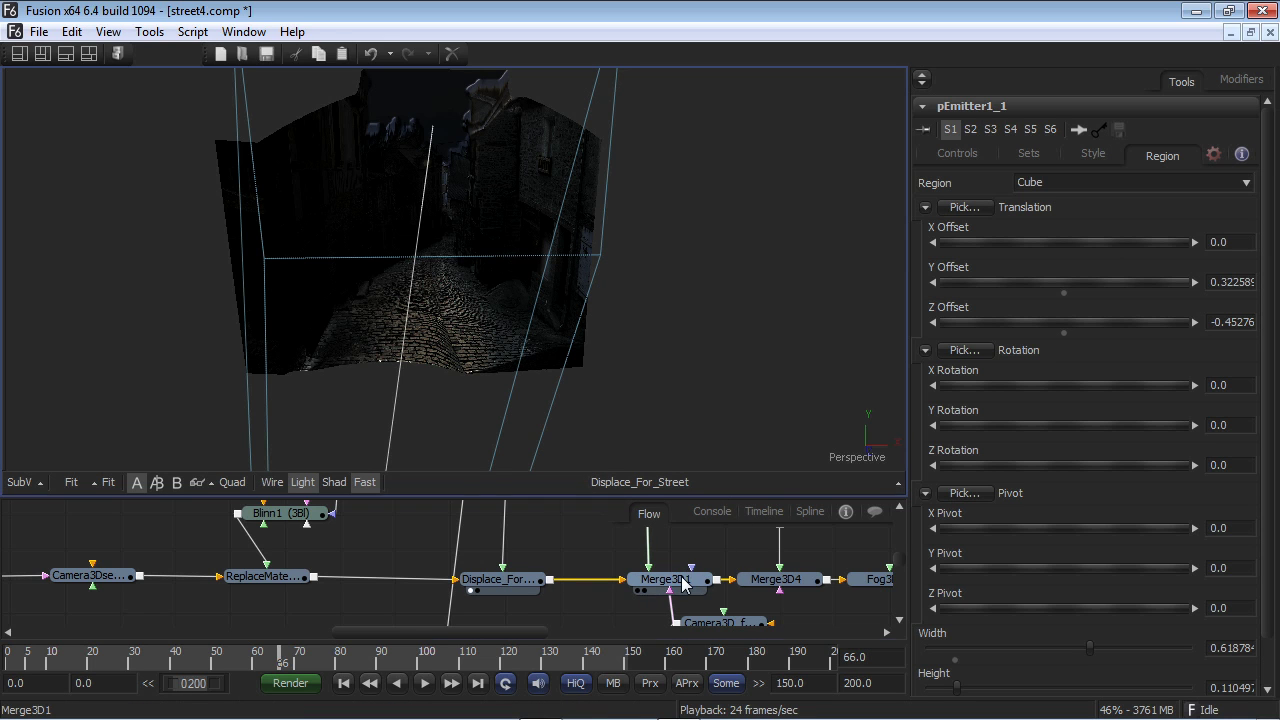
pyautogui.press('1')
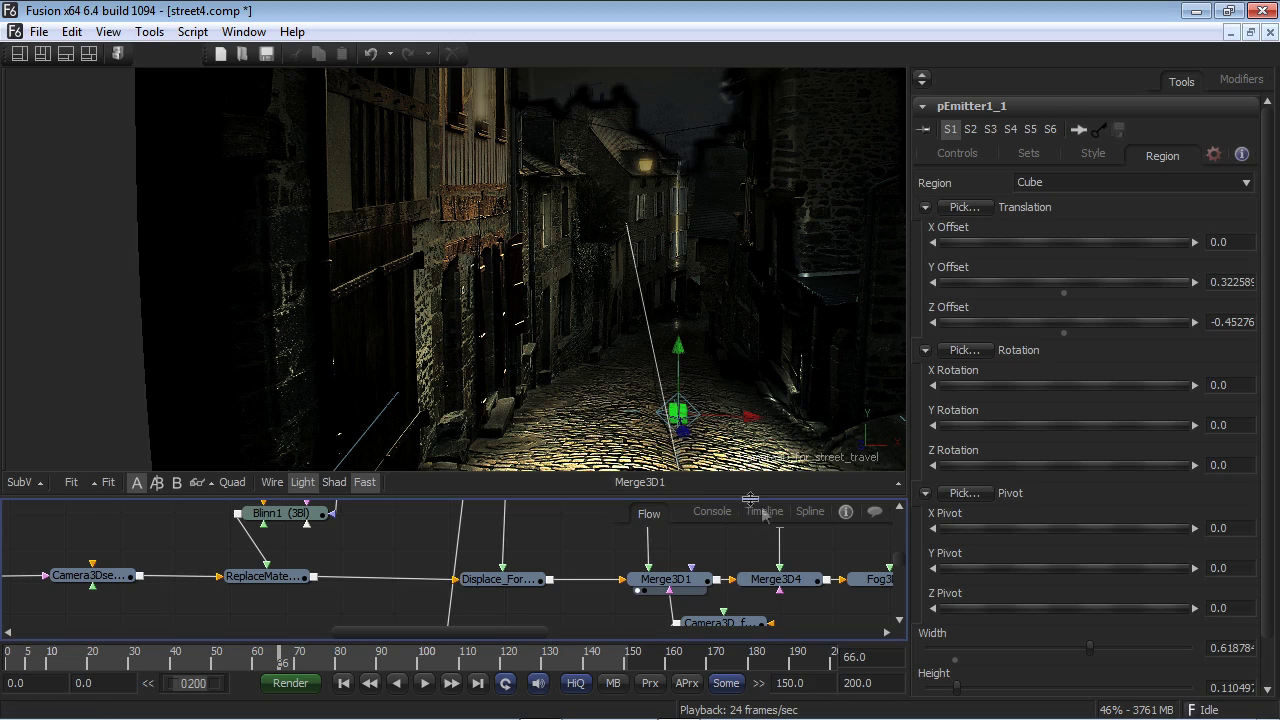
# Step: Play the street animation, switching the Merge3D1 view to Camera3Dsetupstage and back to Camera3D_for_street_travel
pyautogui.press('space')
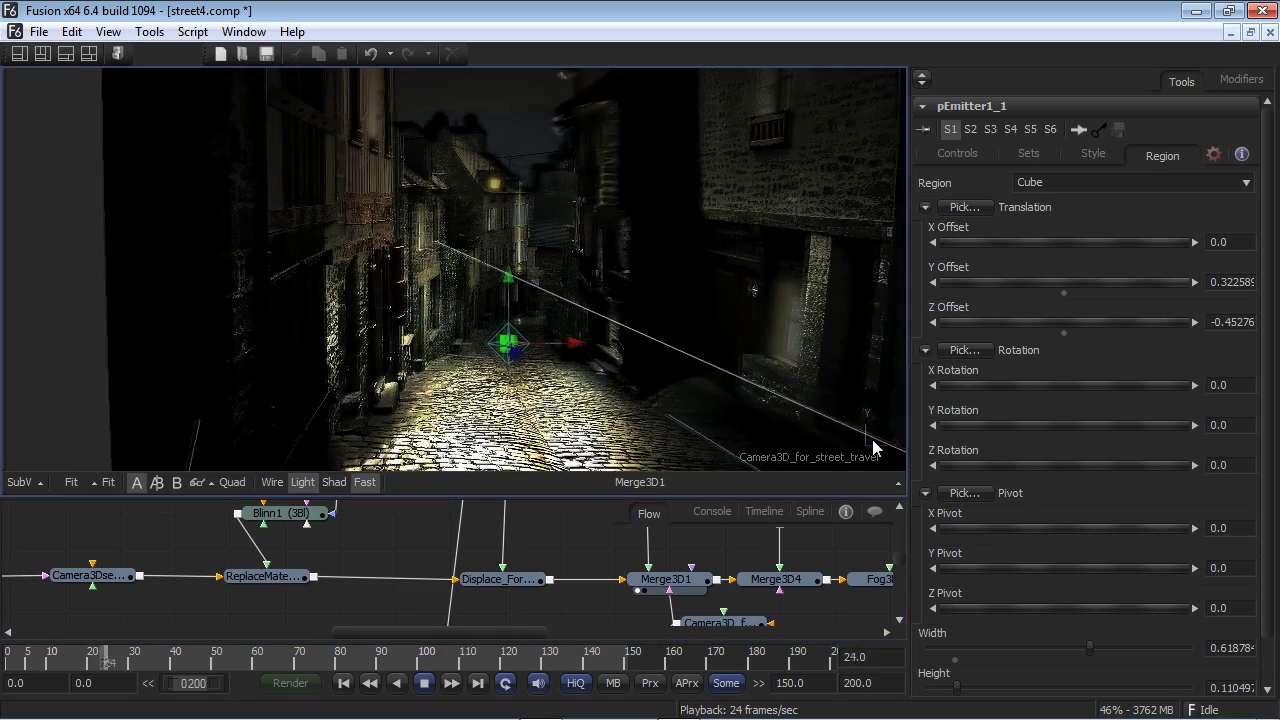
pyautogui.rightClick(873, 447)
pyautogui.click(897, 465)
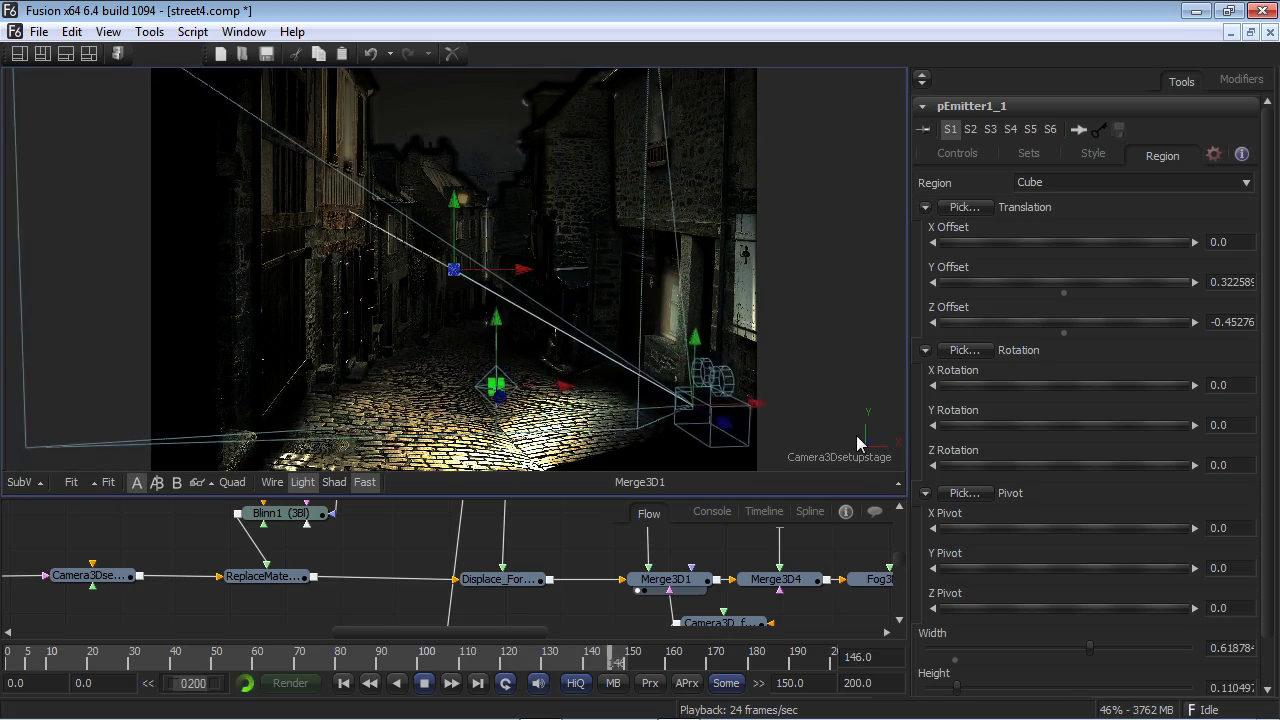
pyautogui.rightClick(857, 444)
pyautogui.click(944, 443)
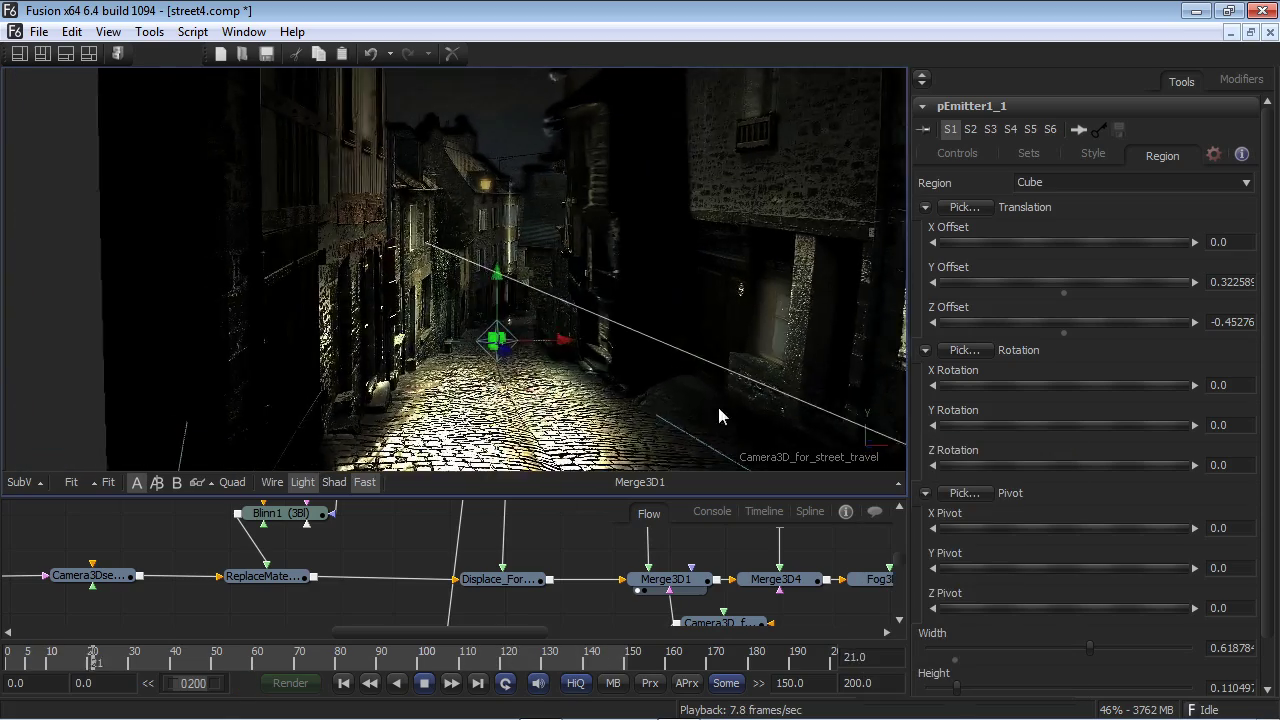
# Step: Stop playback and raise the light along its Y axis above the cobbled street in the Merge3D1 view
pyautogui.press('space')
pyautogui.moveTo(520, 282); pyautogui.dragTo(545, 212)
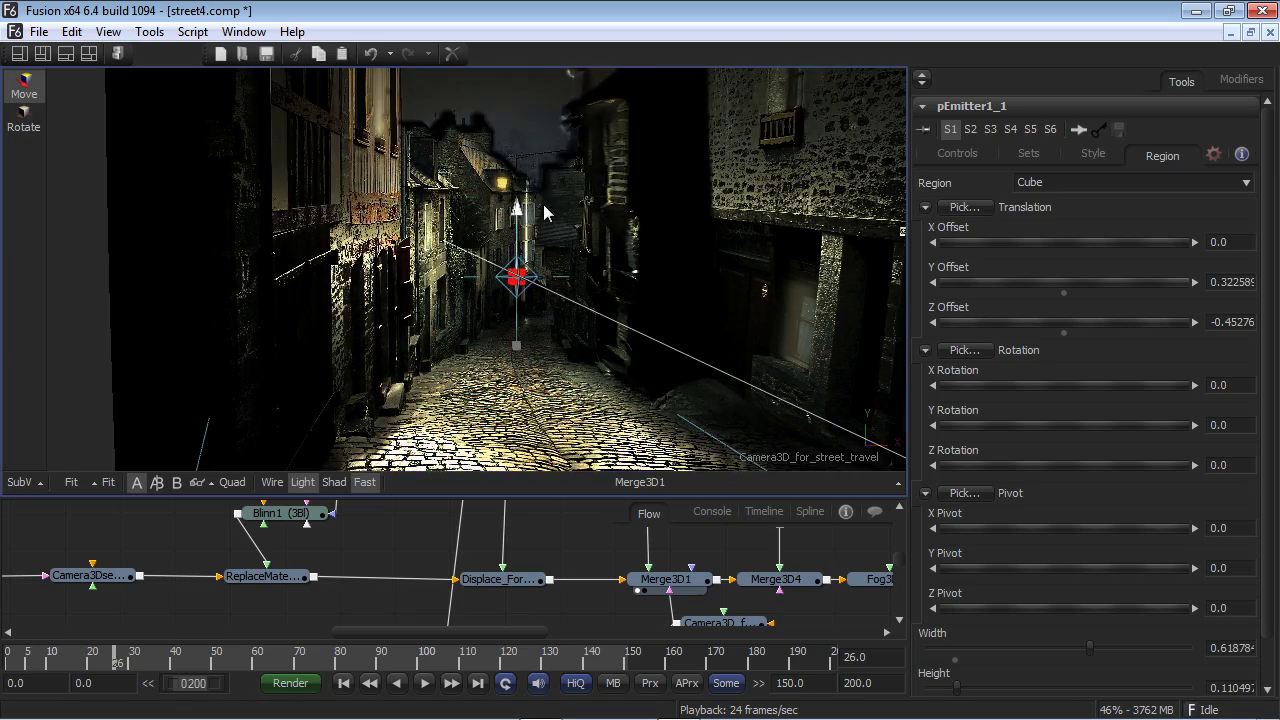
# Step: View the water_spout group's output, expand the group and play back its pRender1_1 particles
pyautogui.moveTo(598, 545); pyautogui.dragTo(611, 363)
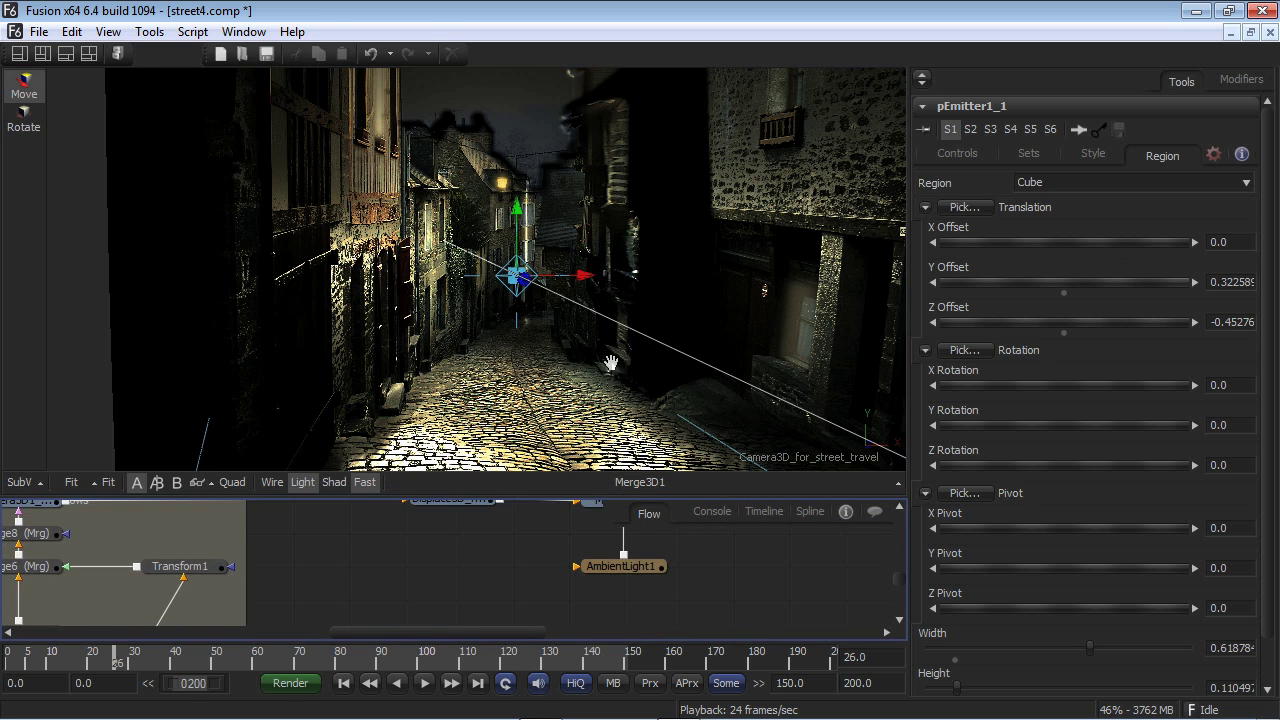
pyautogui.moveTo(401, 613); pyautogui.dragTo(579, 506)
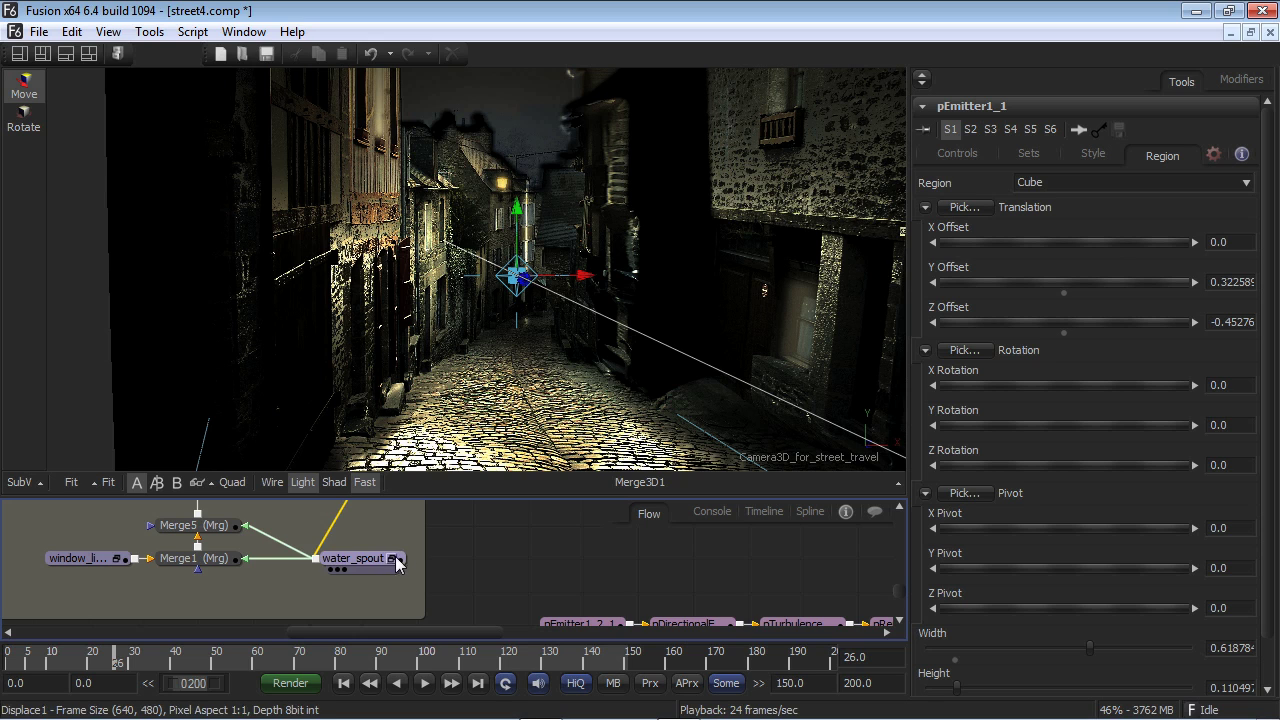
pyautogui.press('1')
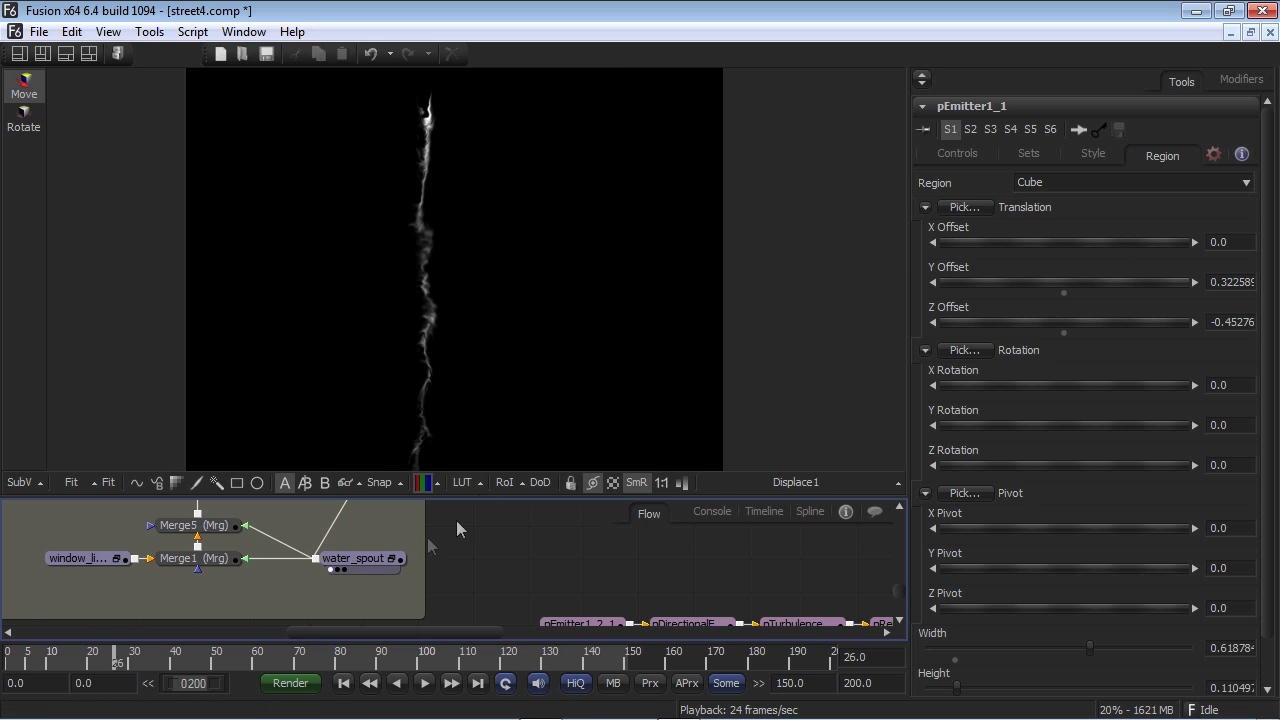
pyautogui.click(390, 560)
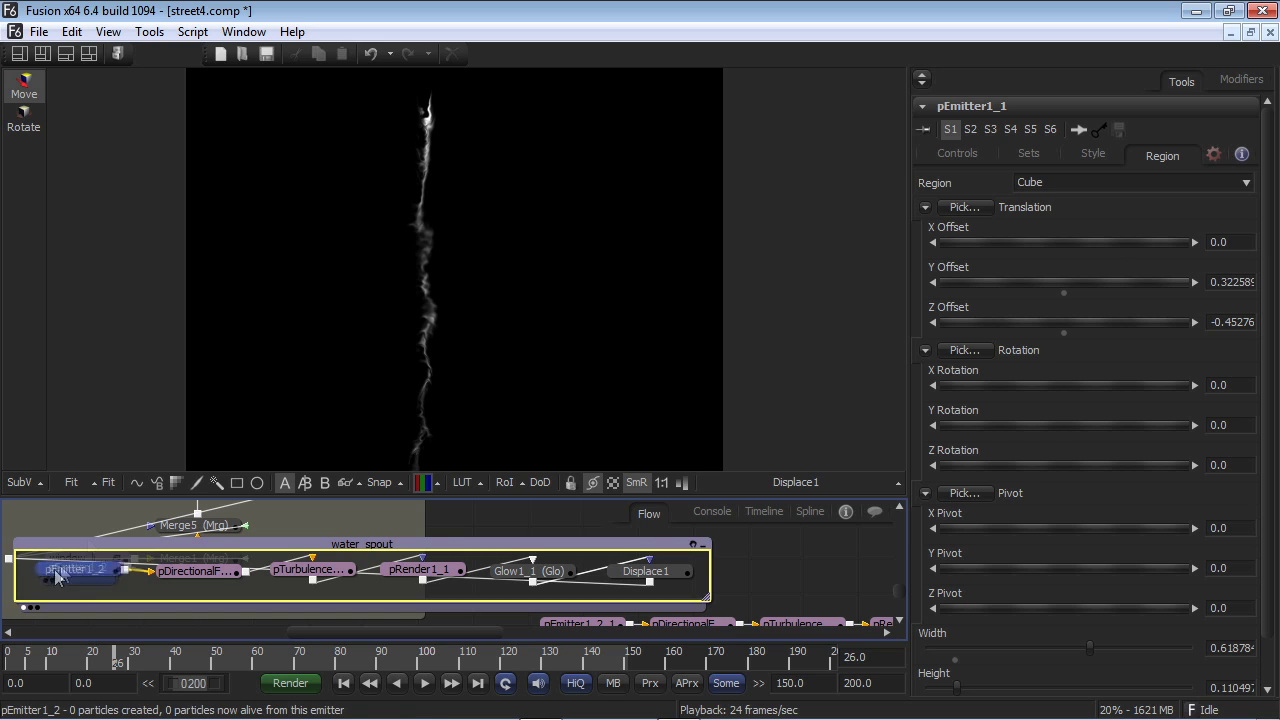
pyautogui.moveTo(55, 569); pyautogui.dragTo(317, 378)
pyautogui.press('space')
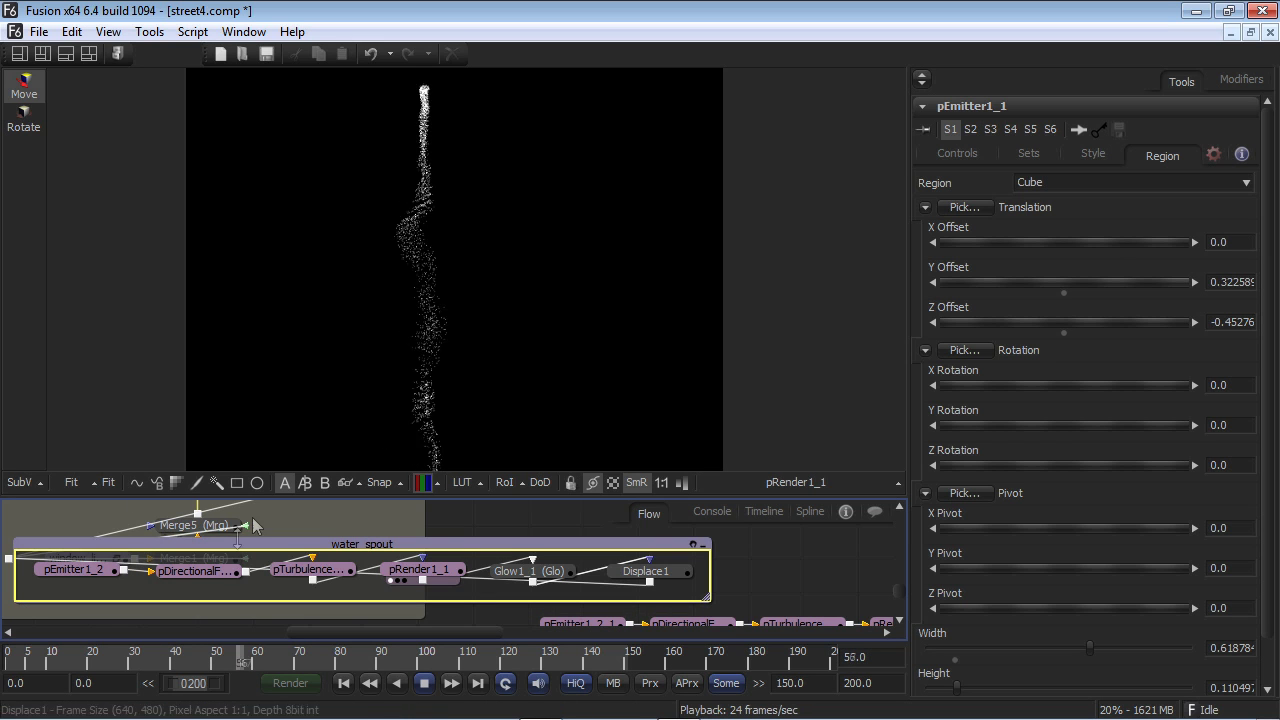
# Step: Raise the X Strength of pTurbulence1_1 to about 0.153 and collapse the water_spout group
pyautogui.click(300, 569)
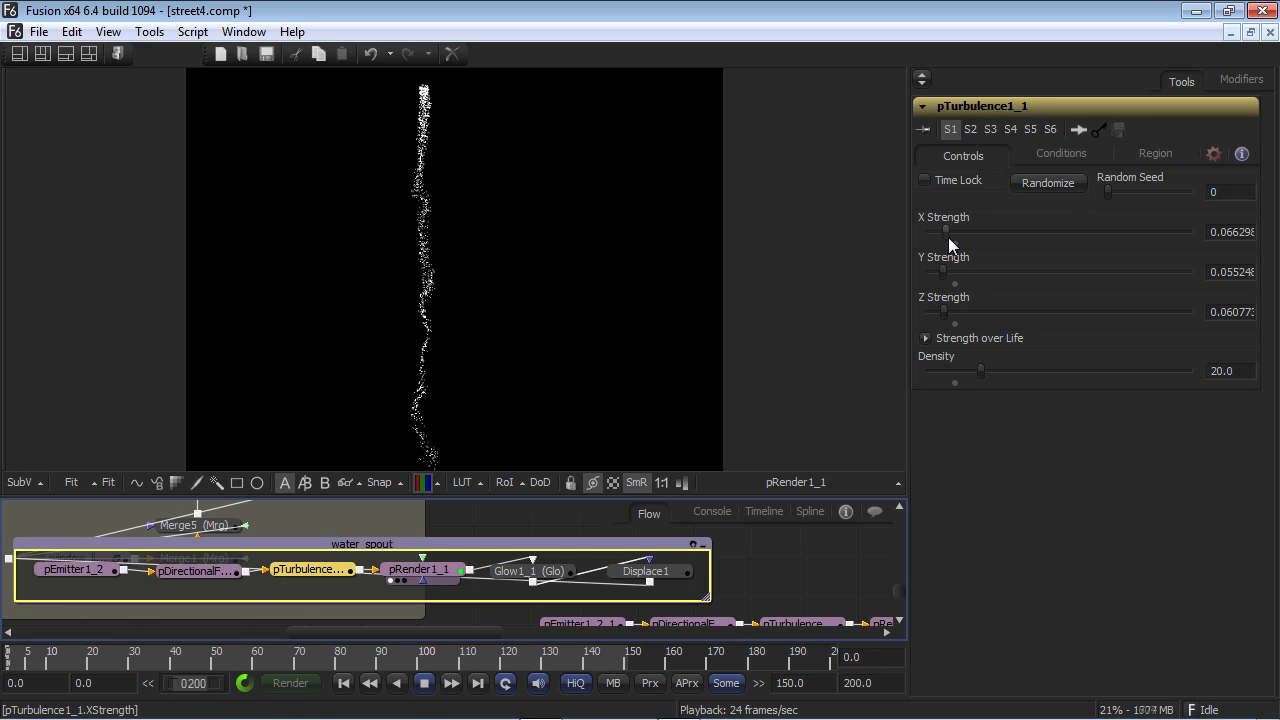
pyautogui.moveTo(946, 239); pyautogui.dragTo(955, 239)
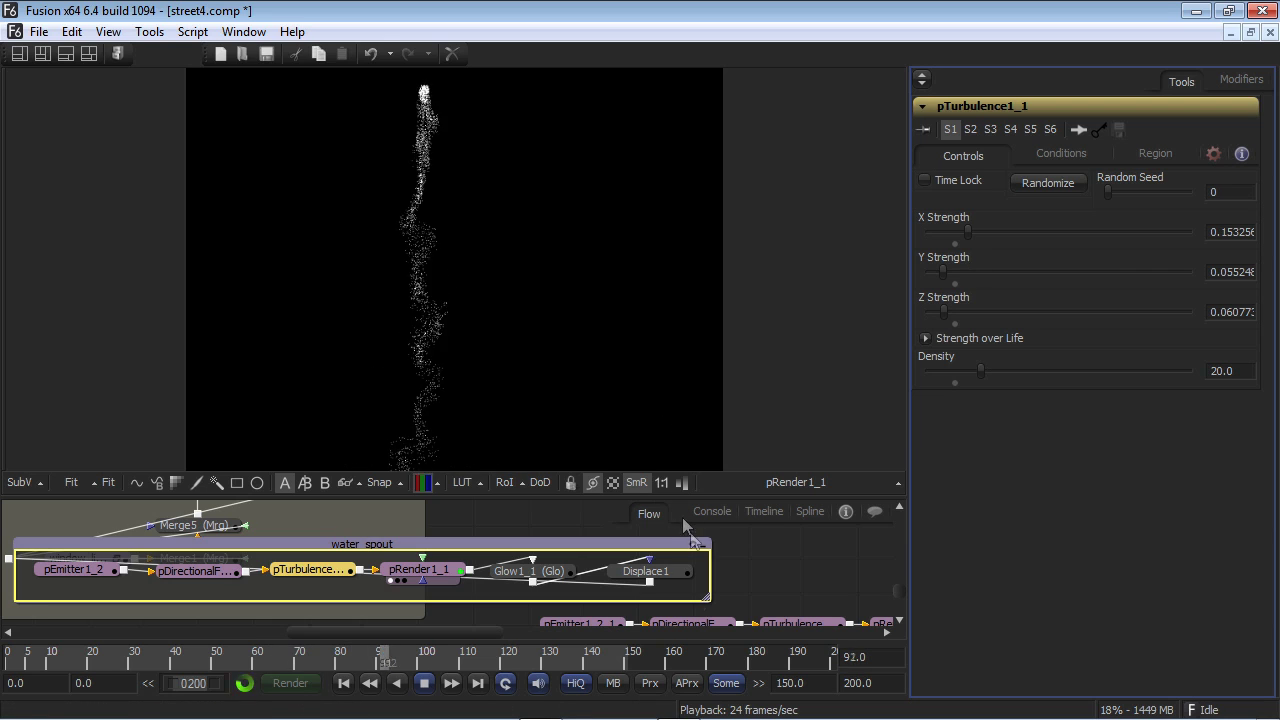
pyautogui.click(697, 544)
# Step: Reopen the water_spout group, view Glow1_1 and Displace1 during playback, and collapse the group
pyautogui.moveTo(586, 540); pyautogui.dragTo(583, 451)
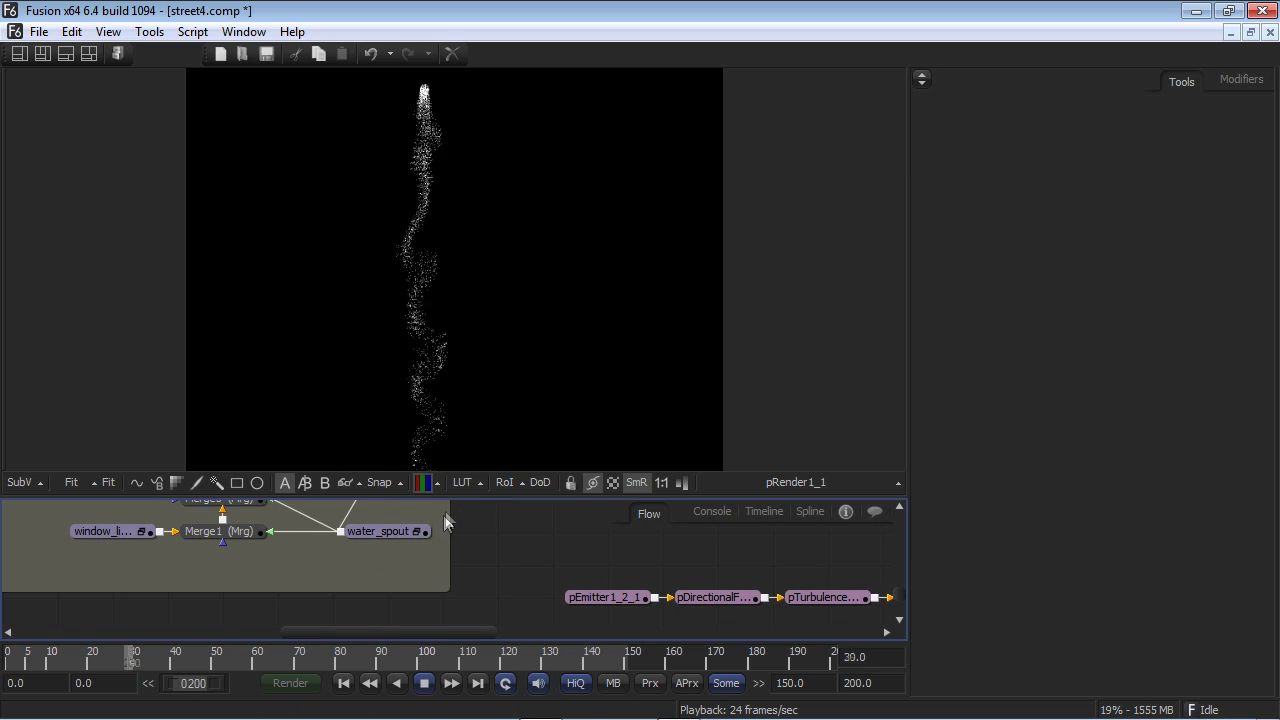
pyautogui.click(424, 540)
pyautogui.click(419, 548)
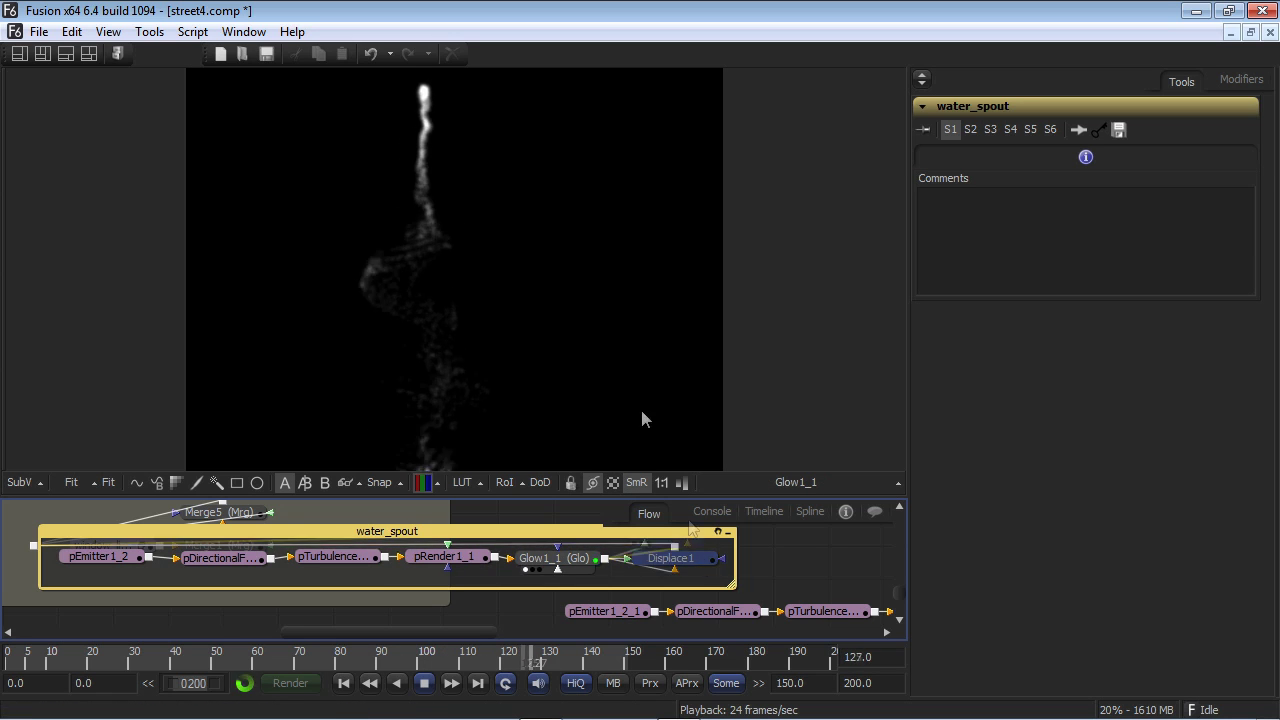
pyautogui.moveTo(642, 411); pyautogui.dragTo(572, 280)
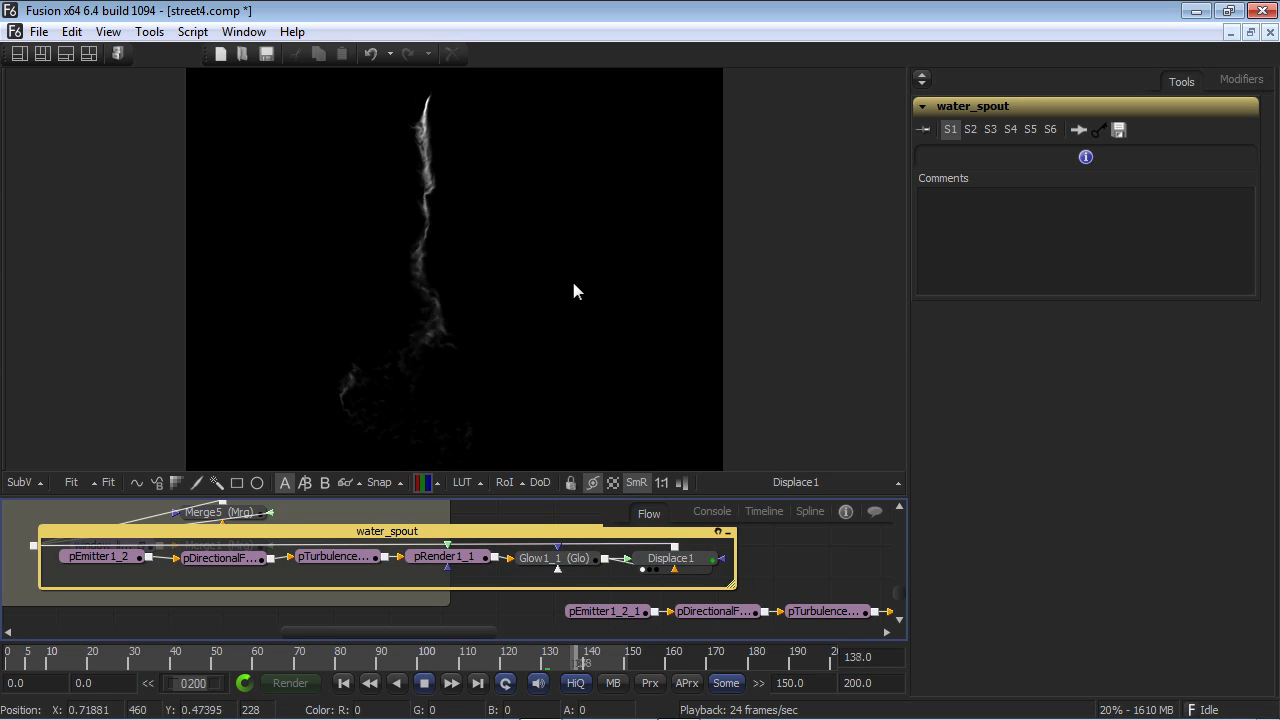
pyautogui.click(729, 533)
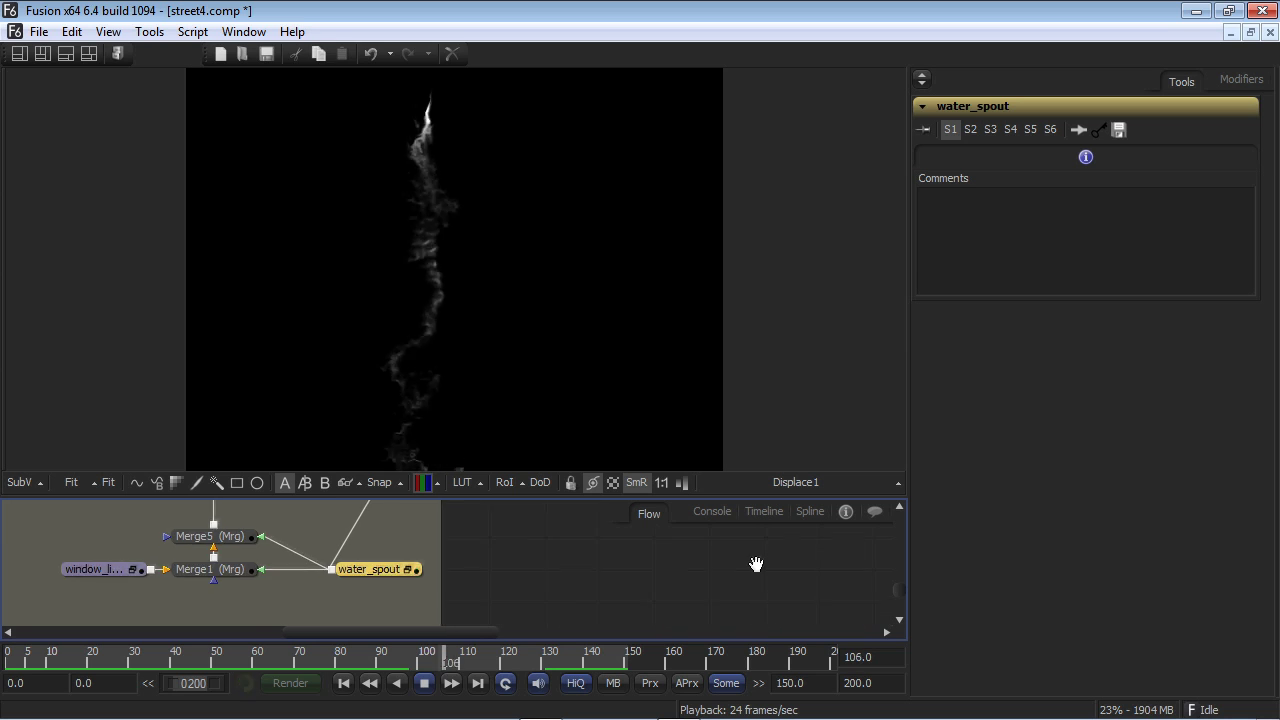
# Step: View the pRender2 rain particles, select pEmitter1_1 to show its cube region, and inspect the rain from another angle
pyautogui.scroll(-3, 763, 549)
pyautogui.moveTo(763, 545); pyautogui.dragTo(719, 664)
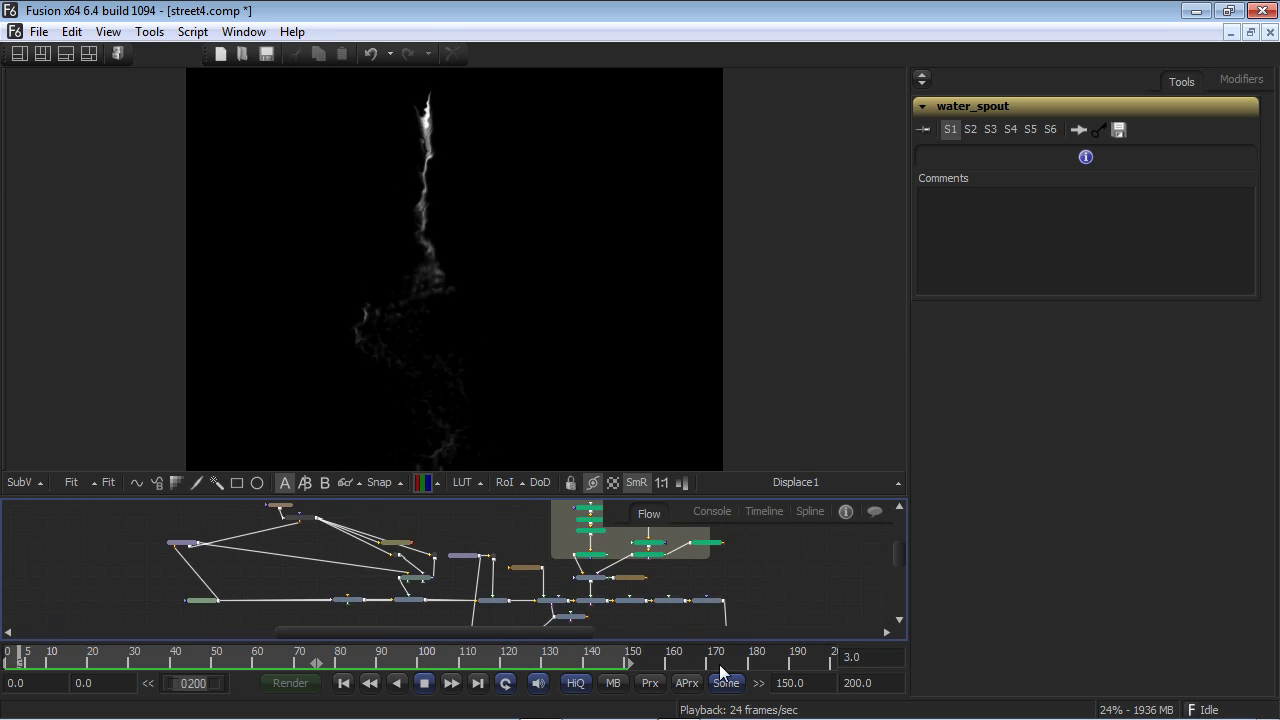
pyautogui.moveTo(703, 568); pyautogui.dragTo(677, 630)
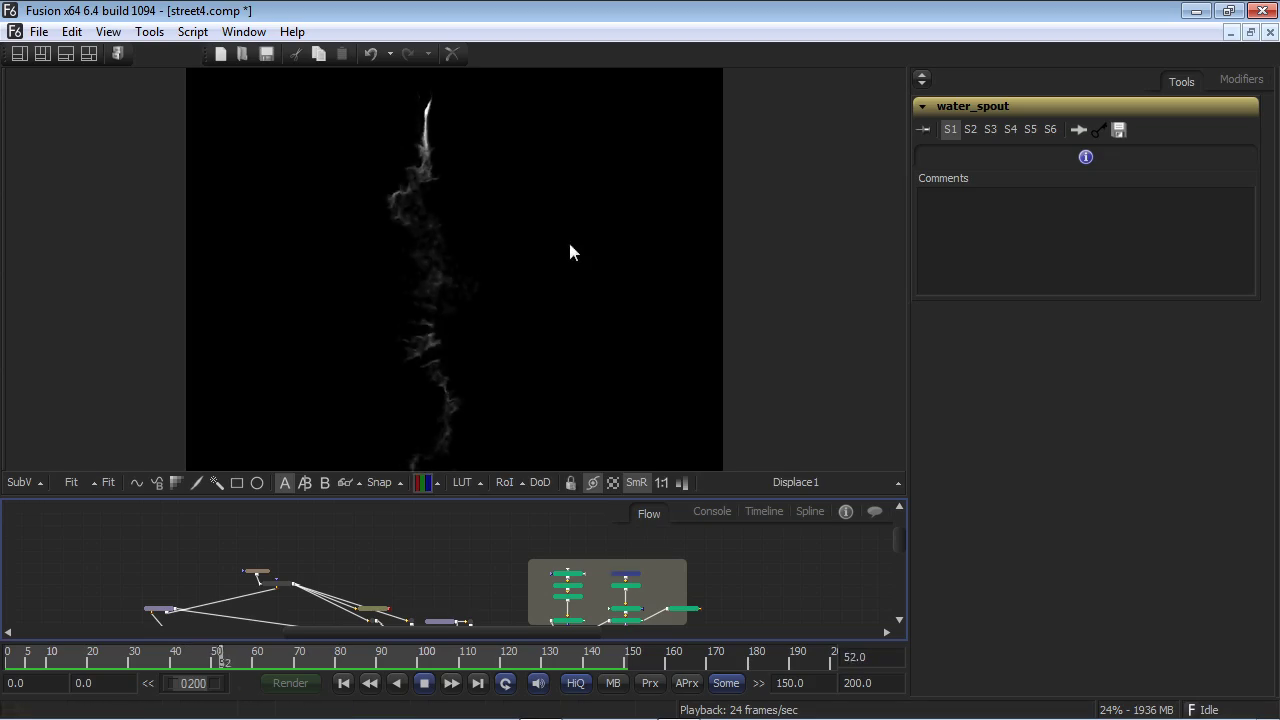
pyautogui.press('1')
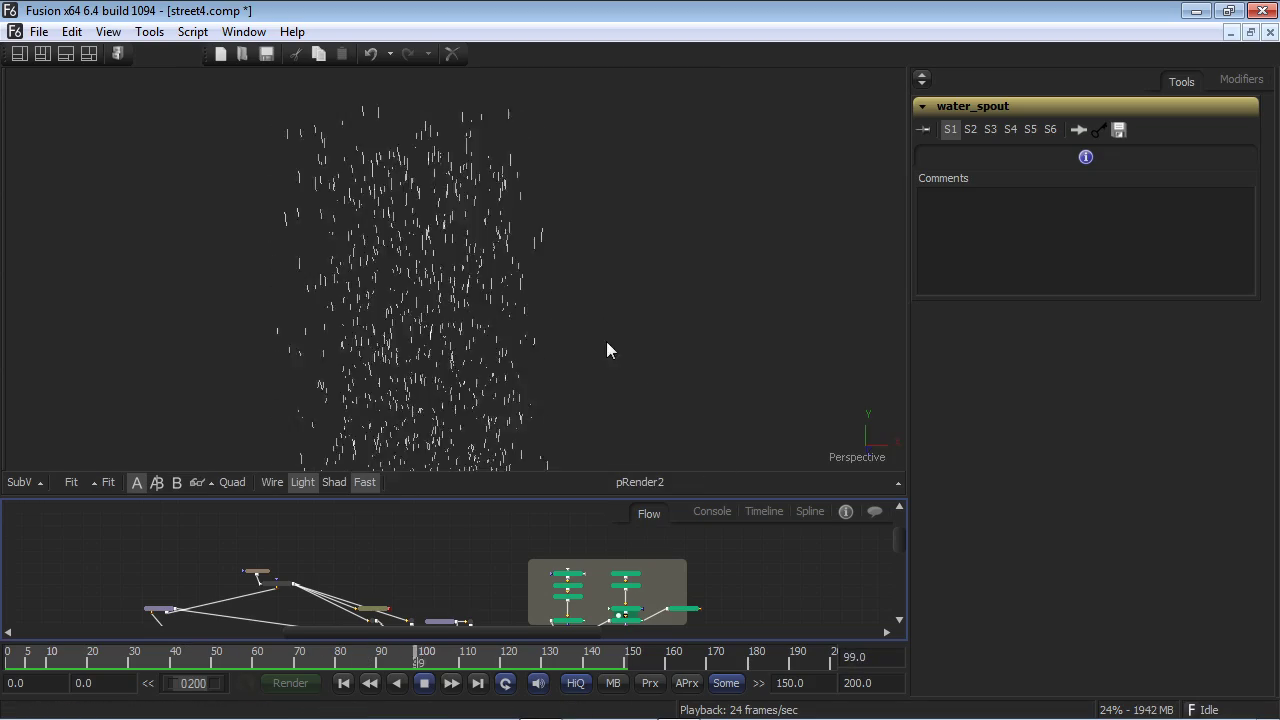
pyautogui.click(625, 576)
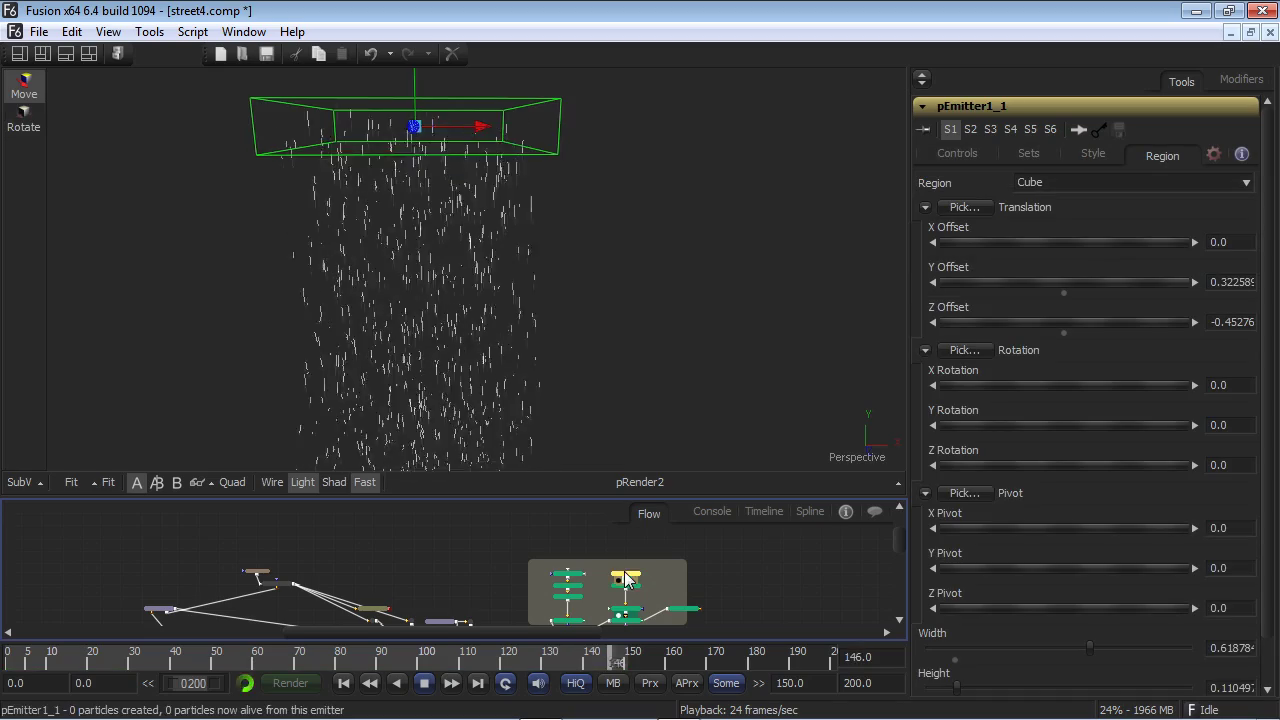
pyautogui.moveTo(523, 294); pyautogui.dragTo(548, 88)
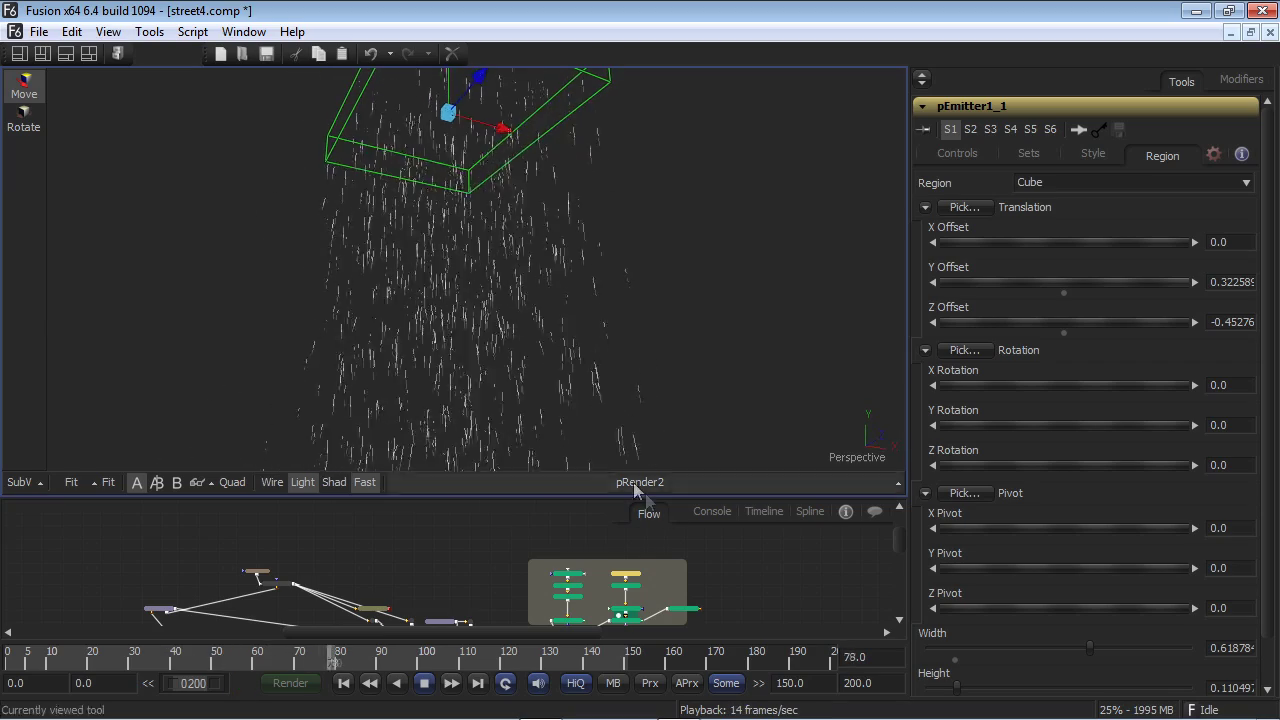
# Step: View the output of the Merge_puttingitalltogether node that feeds the final street render
pyautogui.moveTo(850, 596); pyautogui.dragTo(719, 470)
pyautogui.scroll(4, 743, 567)
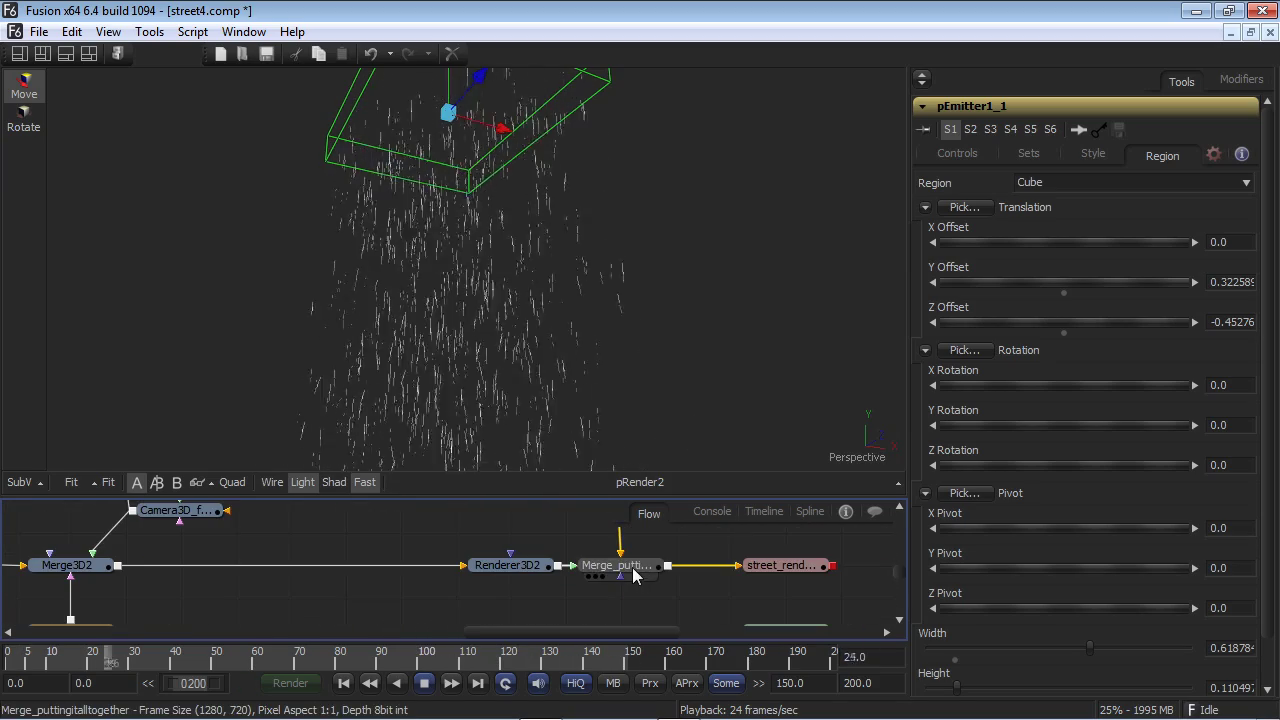
pyautogui.press('1')
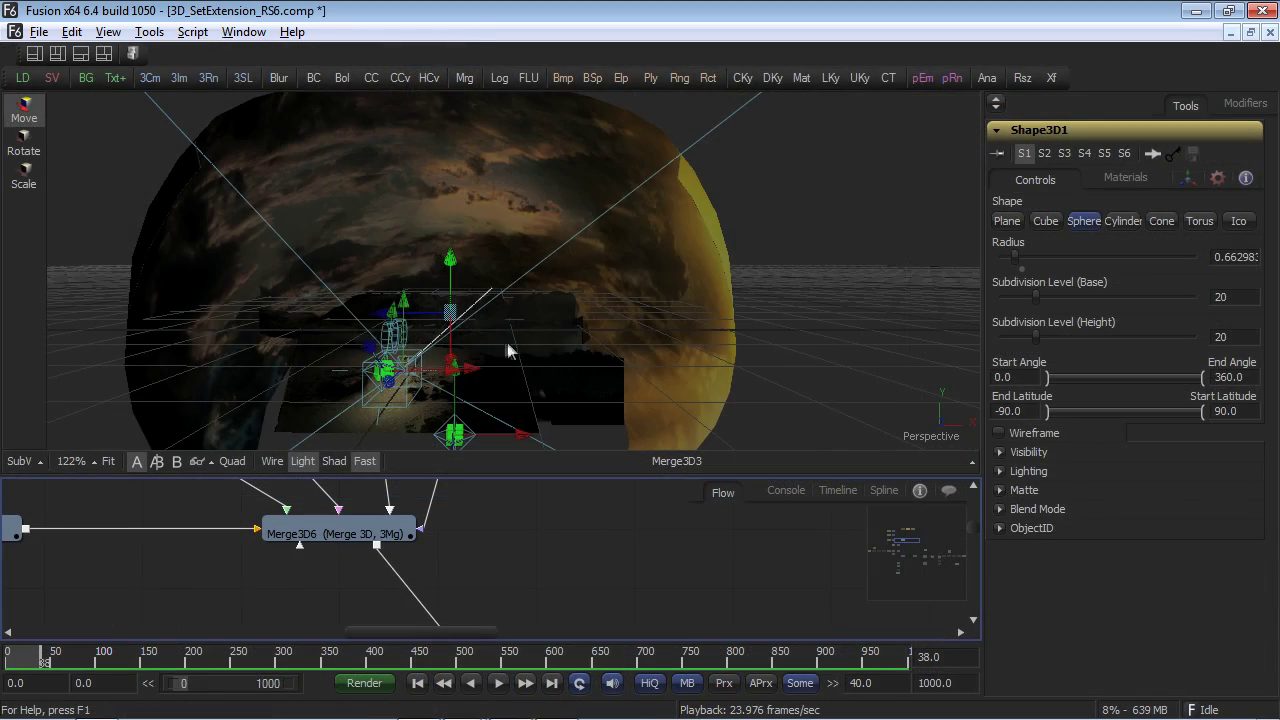
# Step: Orbit the Merge3D3 set-extension scene in 3D_SetExtension_RS6.comp, and increase MySetDomain's Noise Angle in the water setup composition
pyautogui.moveTo(492, 348); pyautogui.dragTo(431, 416)
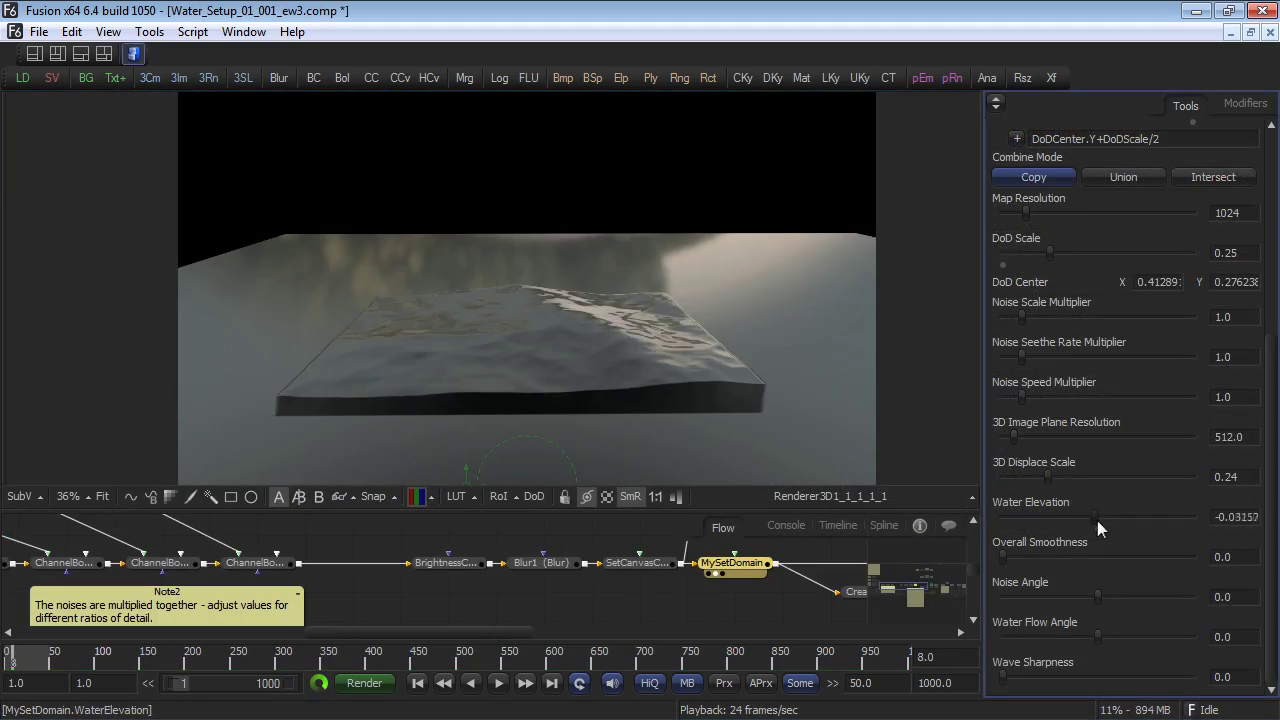
pyautogui.moveTo(1098, 596); pyautogui.dragTo(1114, 594)
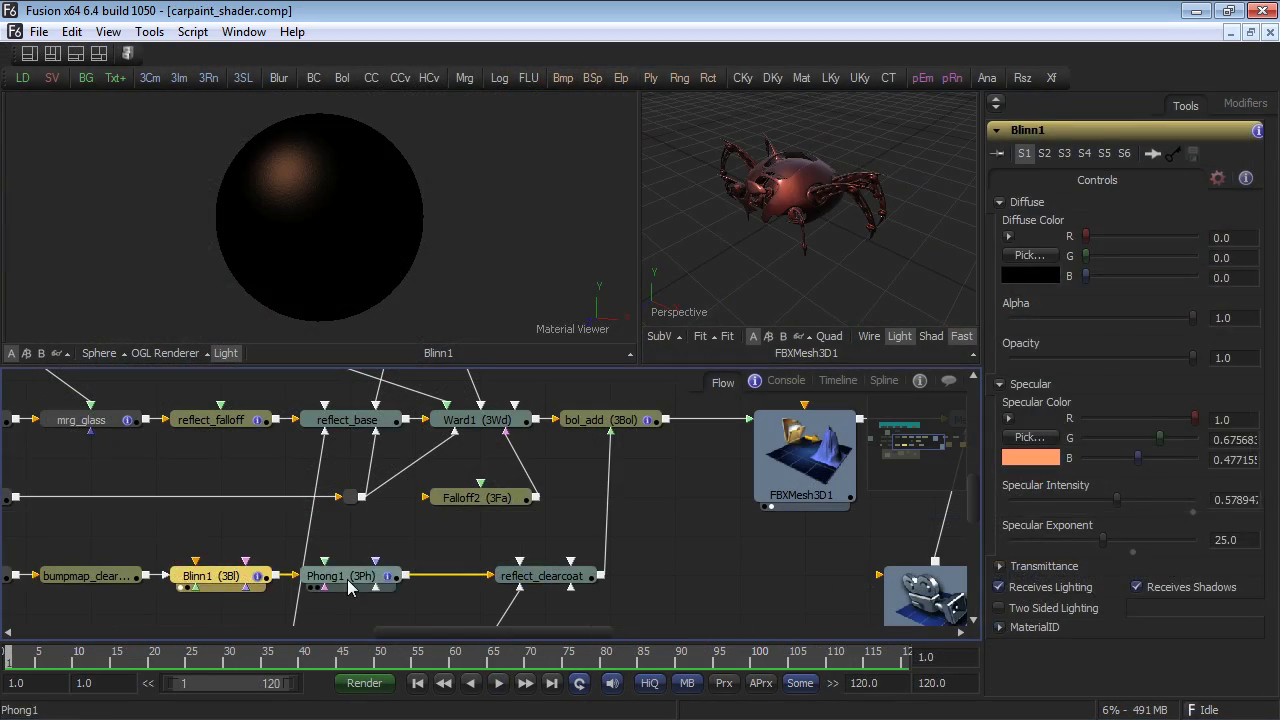
# Step: View the Phong1, reflect_clearcoat and bol_add materials of the car paint shader in turn on the preview sphere
pyautogui.click(348, 580)
pyautogui.click(540, 576)
pyautogui.click(597, 420)
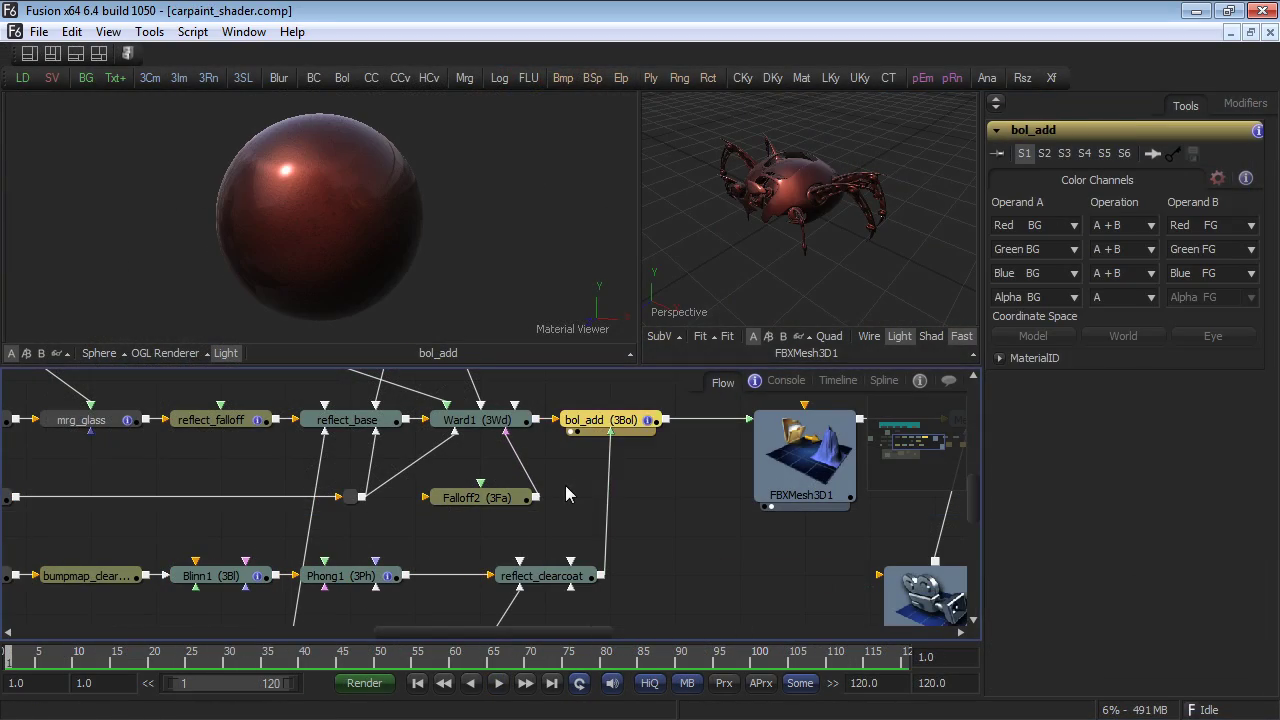